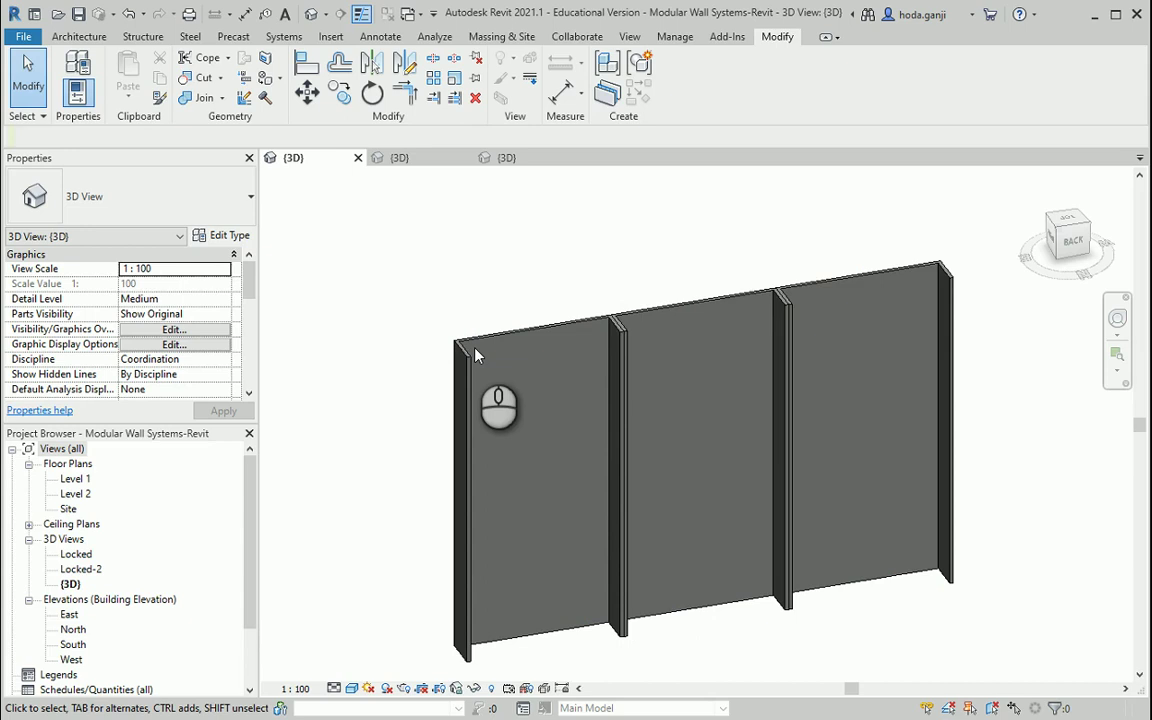
# Examine the panel types available for the first curtain panel of the modular wall
pyautogui.click(527, 336)
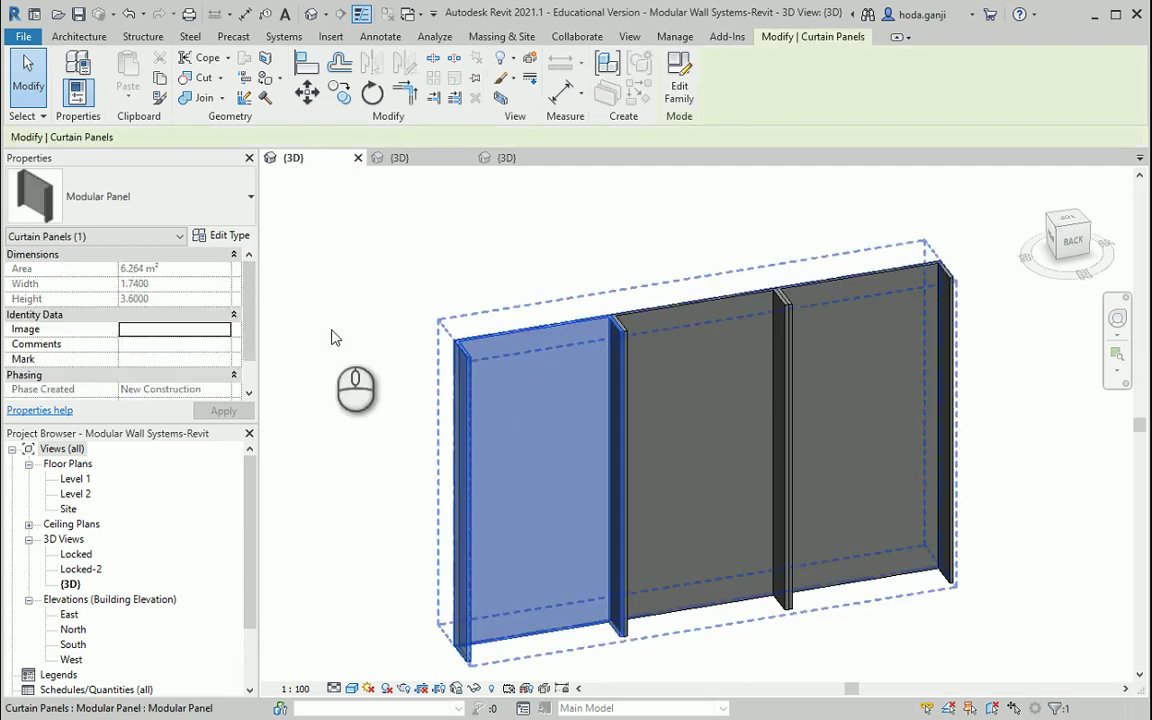
pyautogui.click(228, 208)
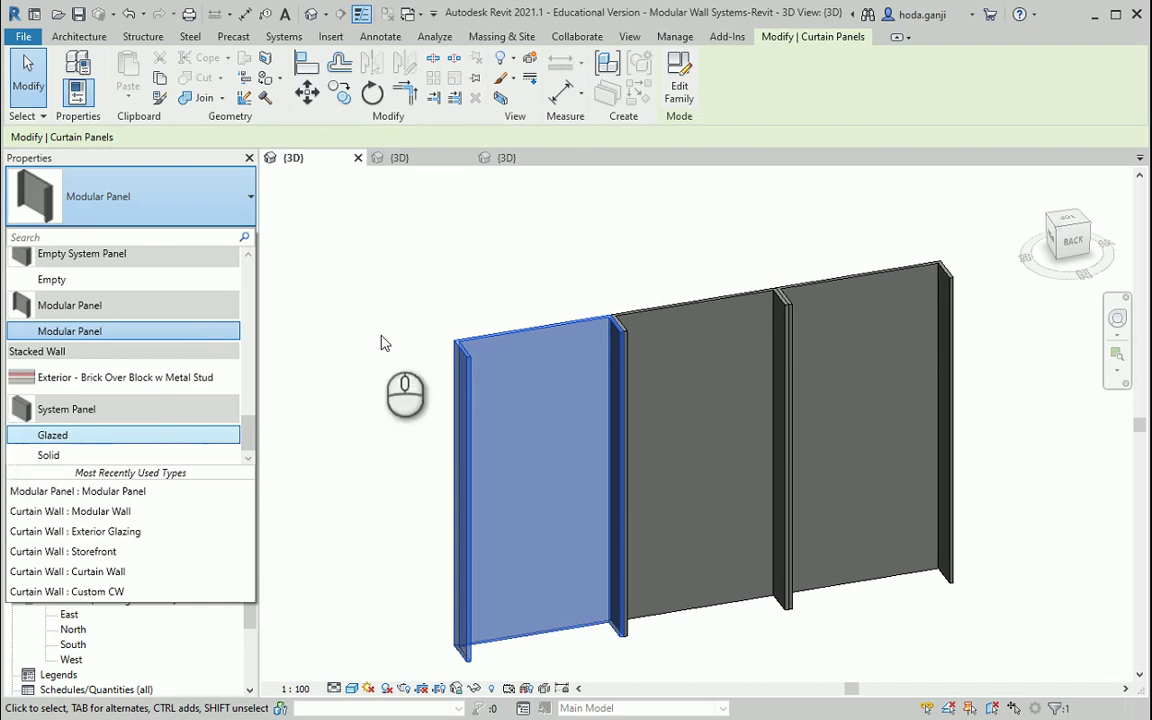
pyautogui.click(567, 287)
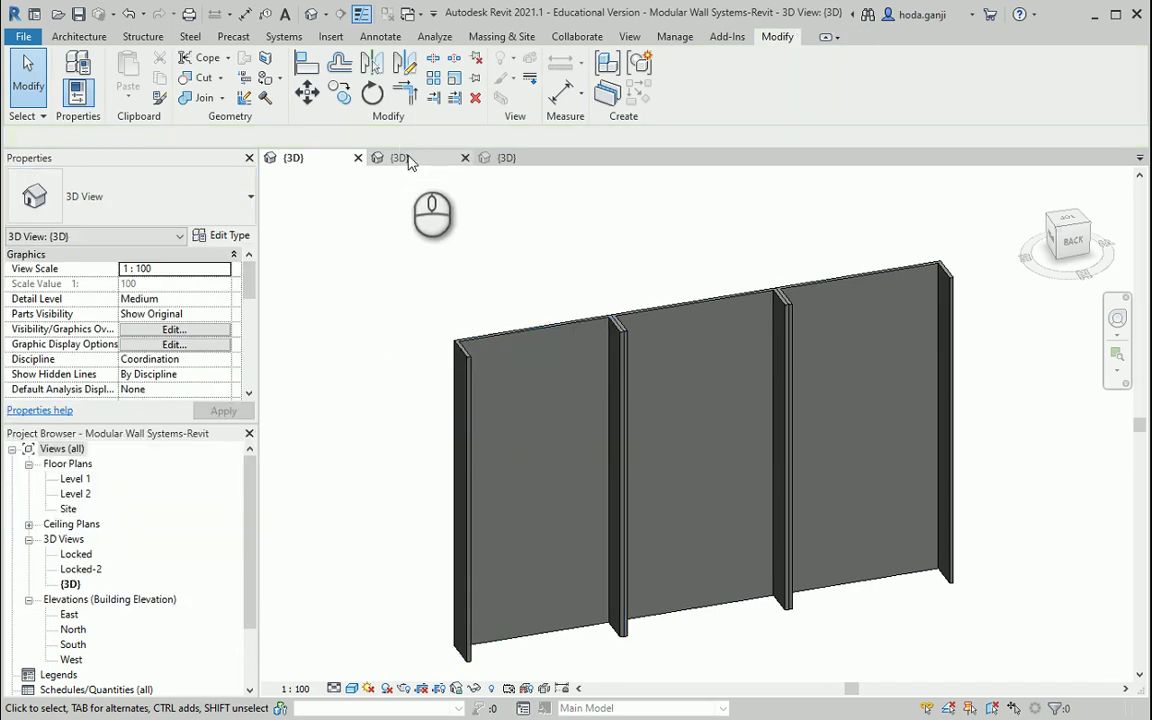
# Load the Modular Panel 2 family into the Modular Wall Systems-Revit.rvt project
pyautogui.click(506, 158)
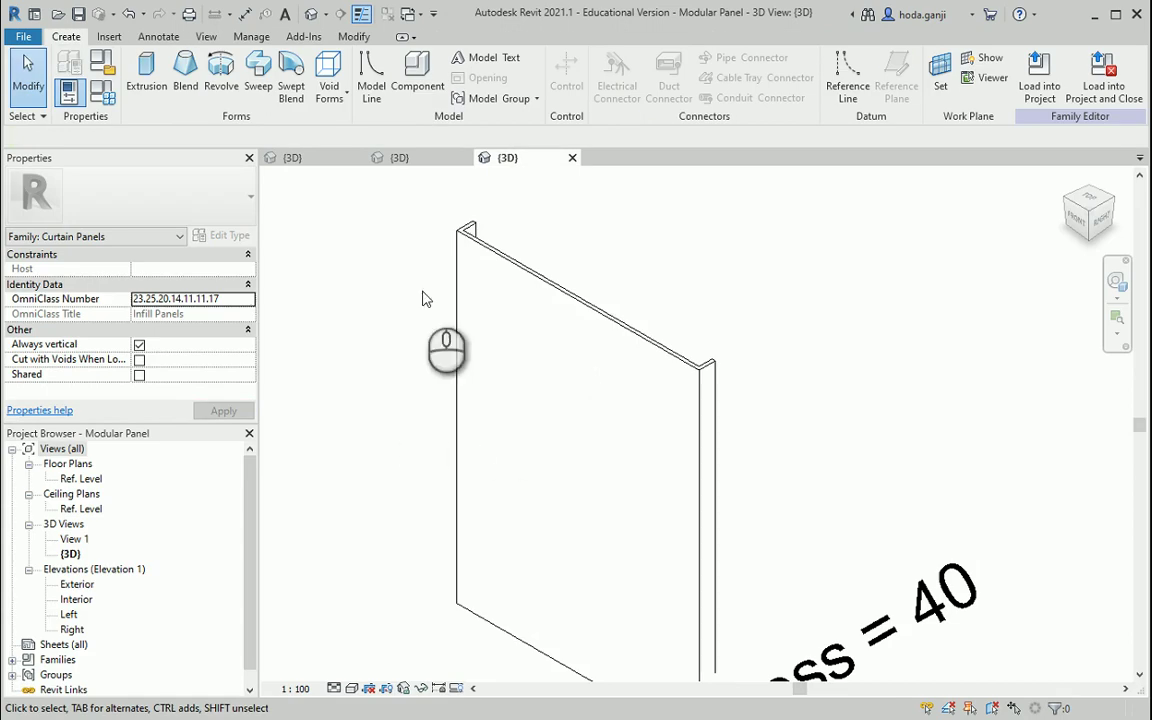
pyautogui.click(400, 158)
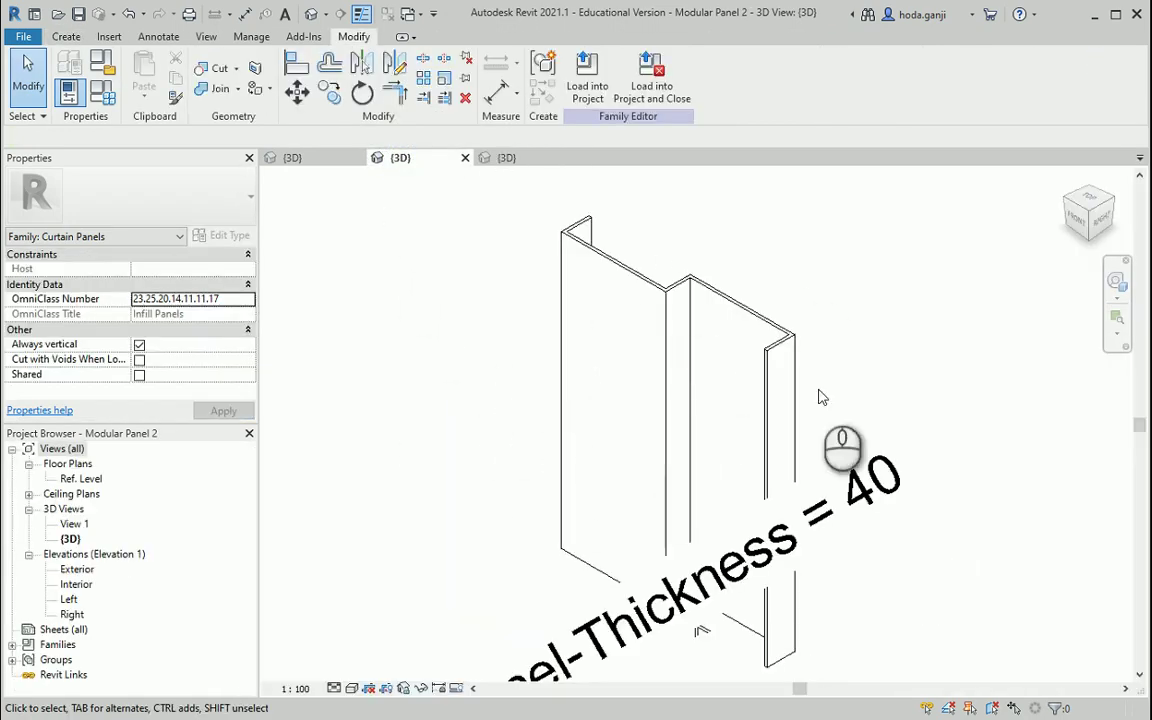
pyautogui.scroll(1, 728, 270)
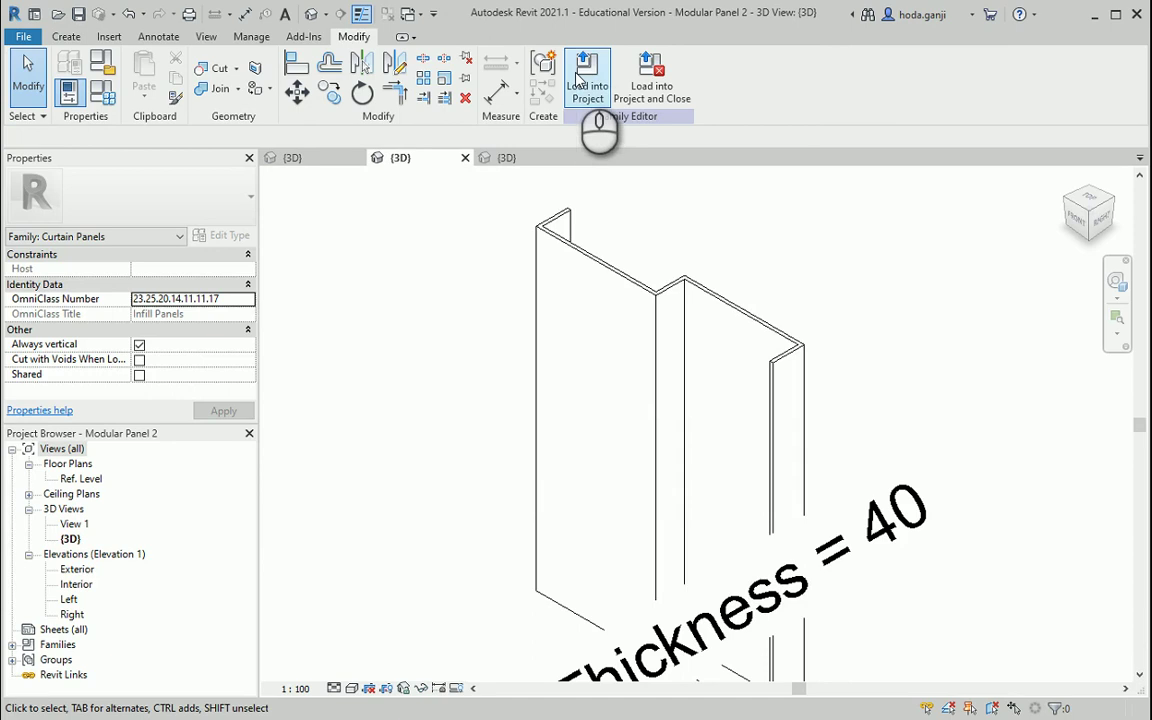
pyautogui.click(580, 78)
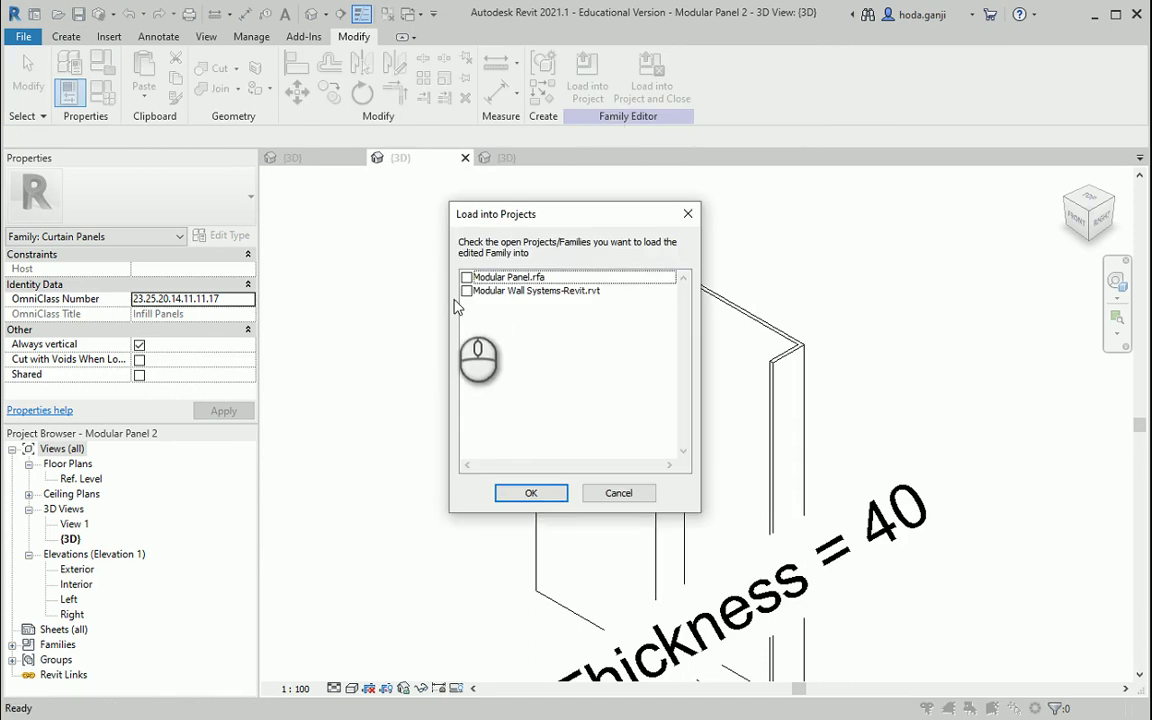
pyautogui.click(466, 291)
pyautogui.click(538, 493)
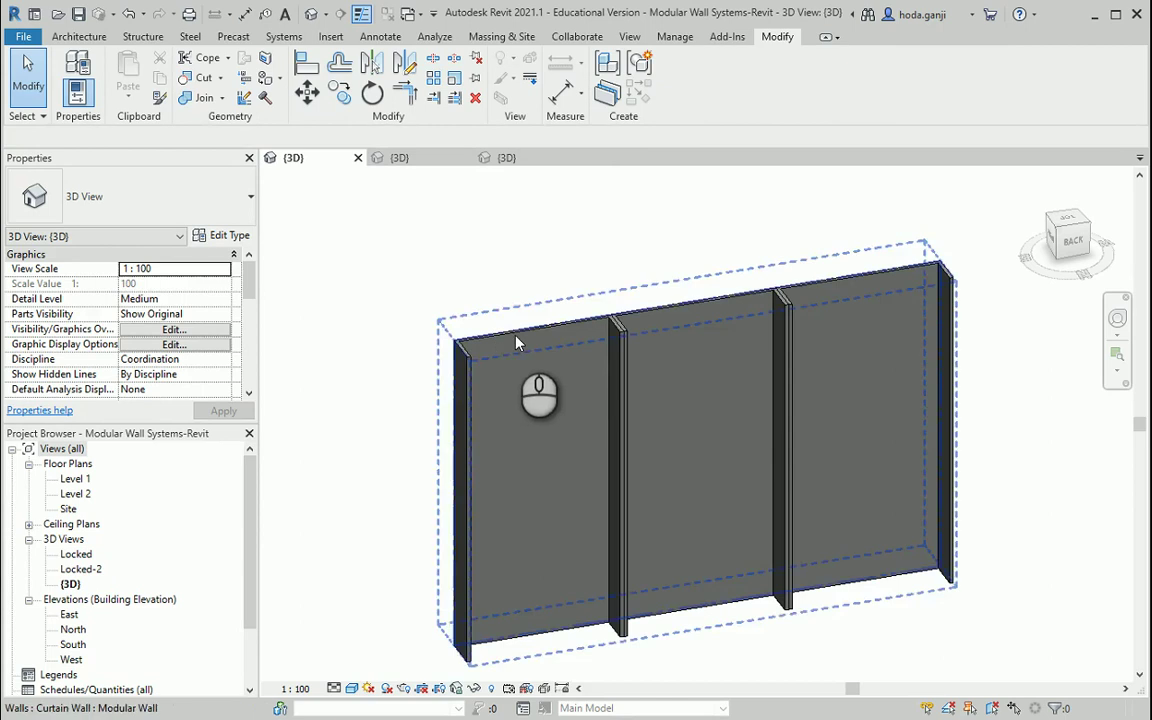
# Change the first curtain panel of the wall to the Modular Panel 2 type
pyautogui.click(548, 330)
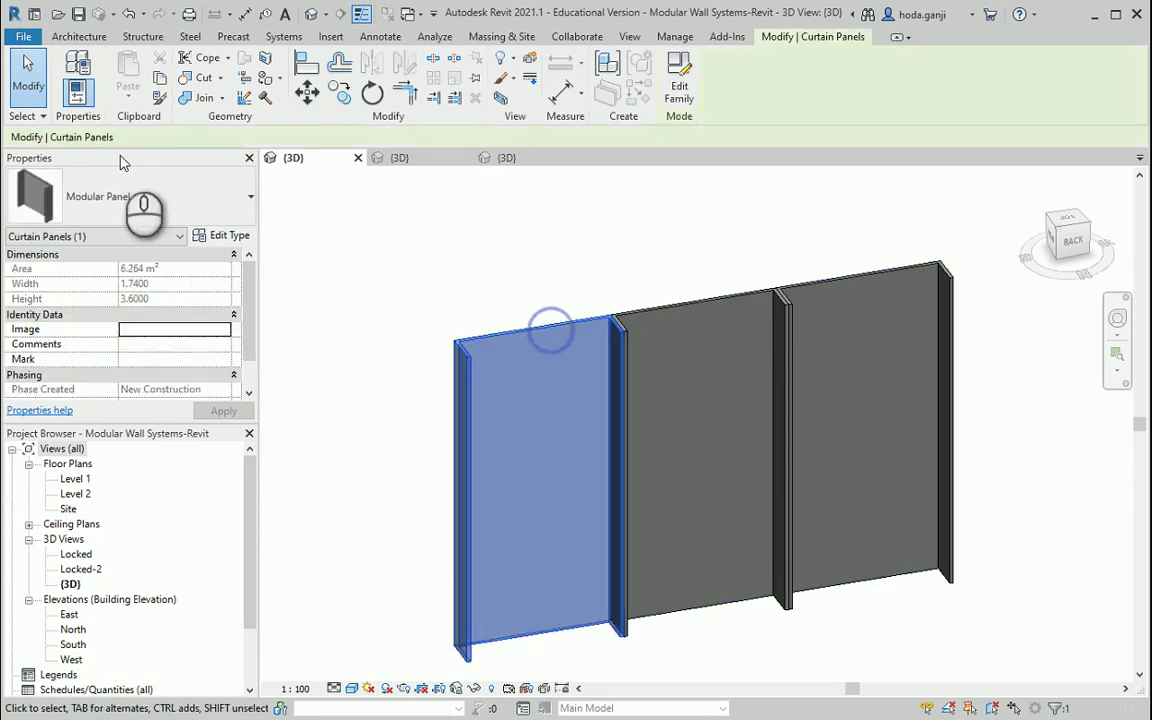
pyautogui.click(196, 207)
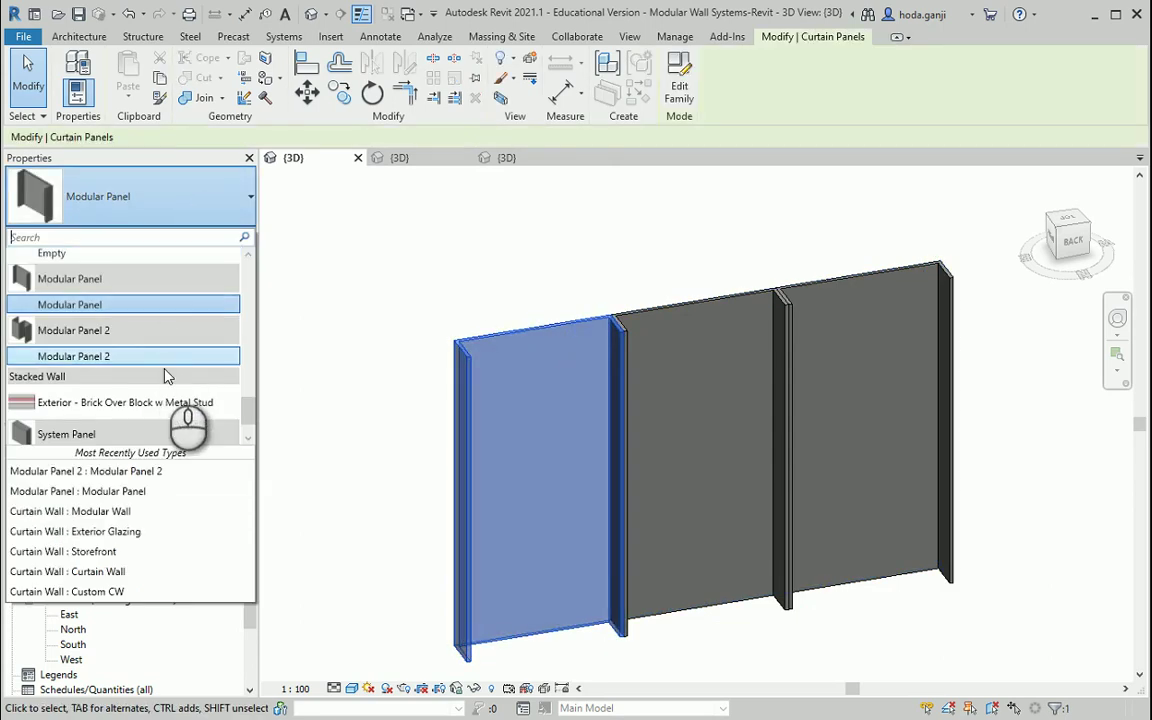
pyautogui.click(75, 356)
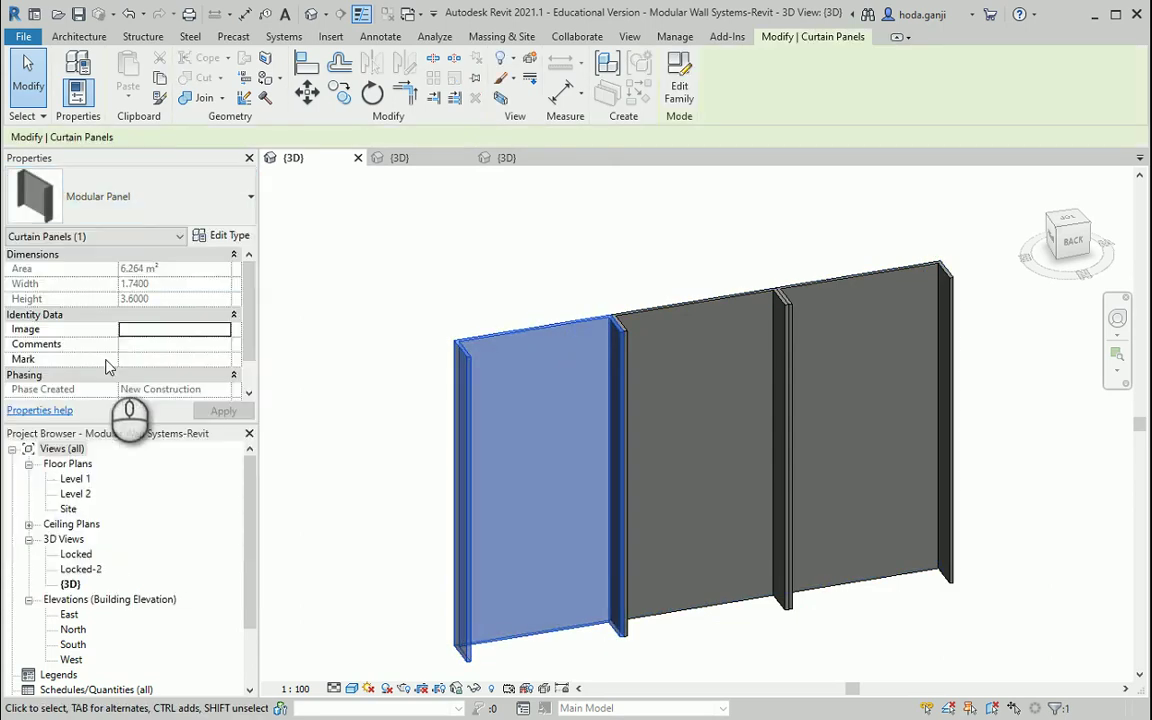
pyautogui.click(450, 290)
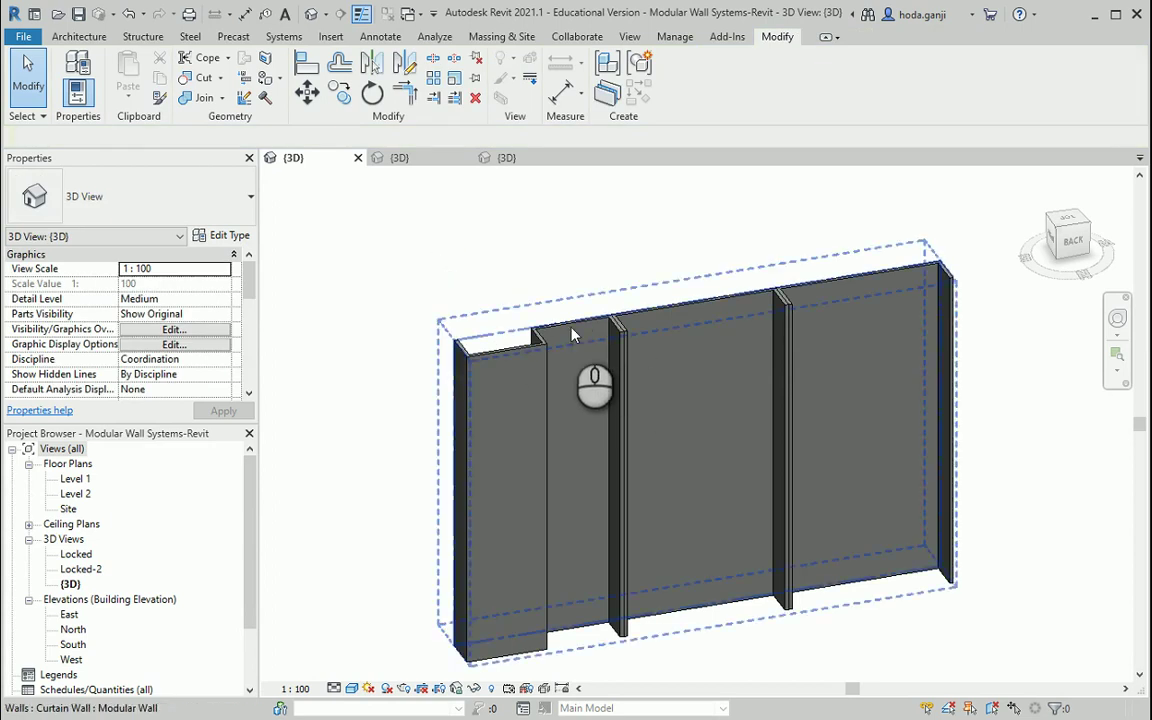
# Examine the type choices for the Modular Panel 2 panel and compare the two open panel families
pyautogui.press('Tab')
pyautogui.click(573, 335)
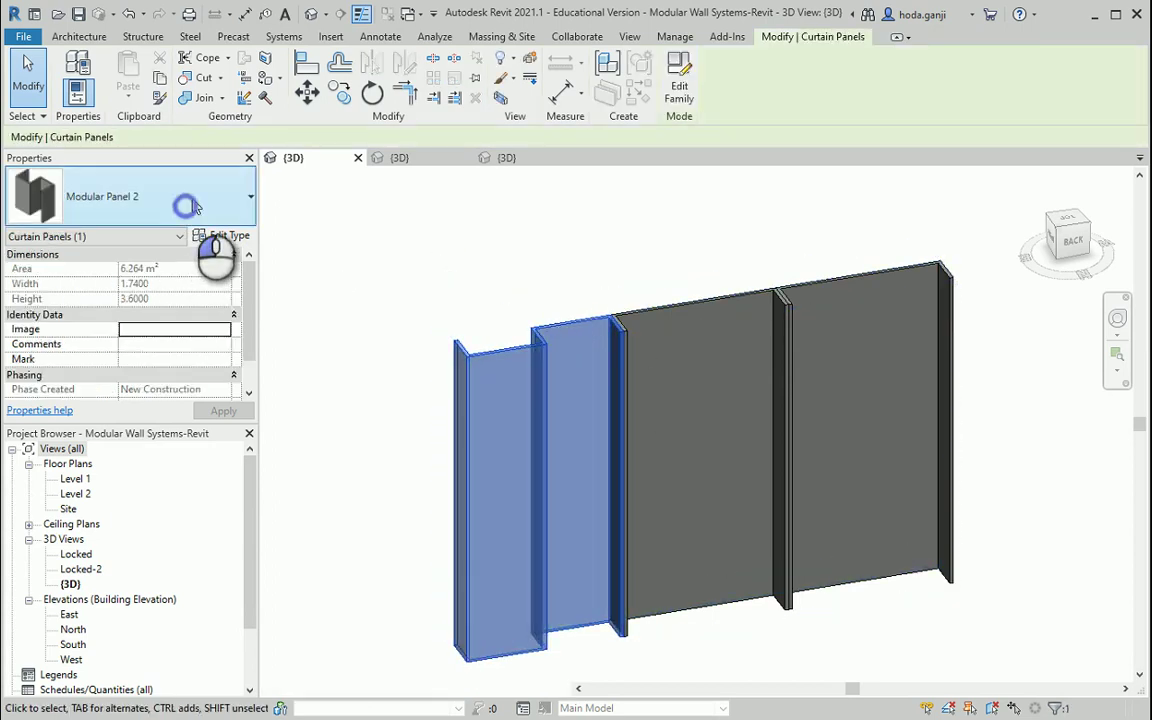
pyautogui.click(173, 184)
pyautogui.moveTo(95, 315)
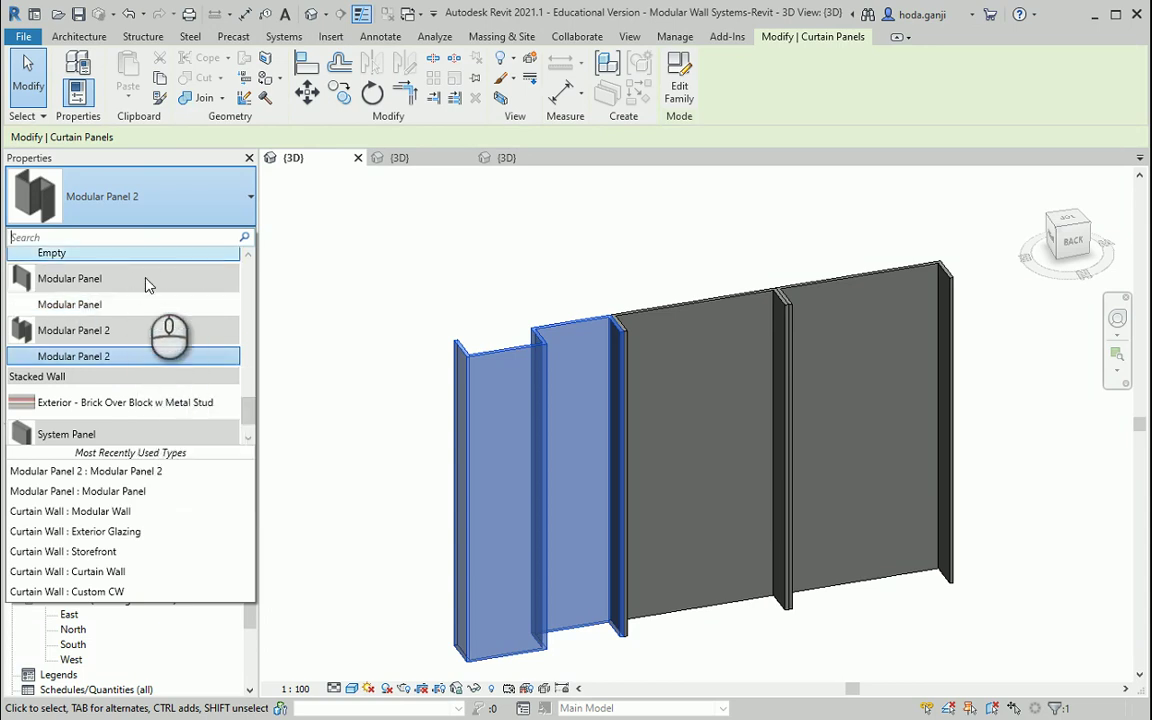
pyautogui.click(442, 175)
pyautogui.click(410, 158)
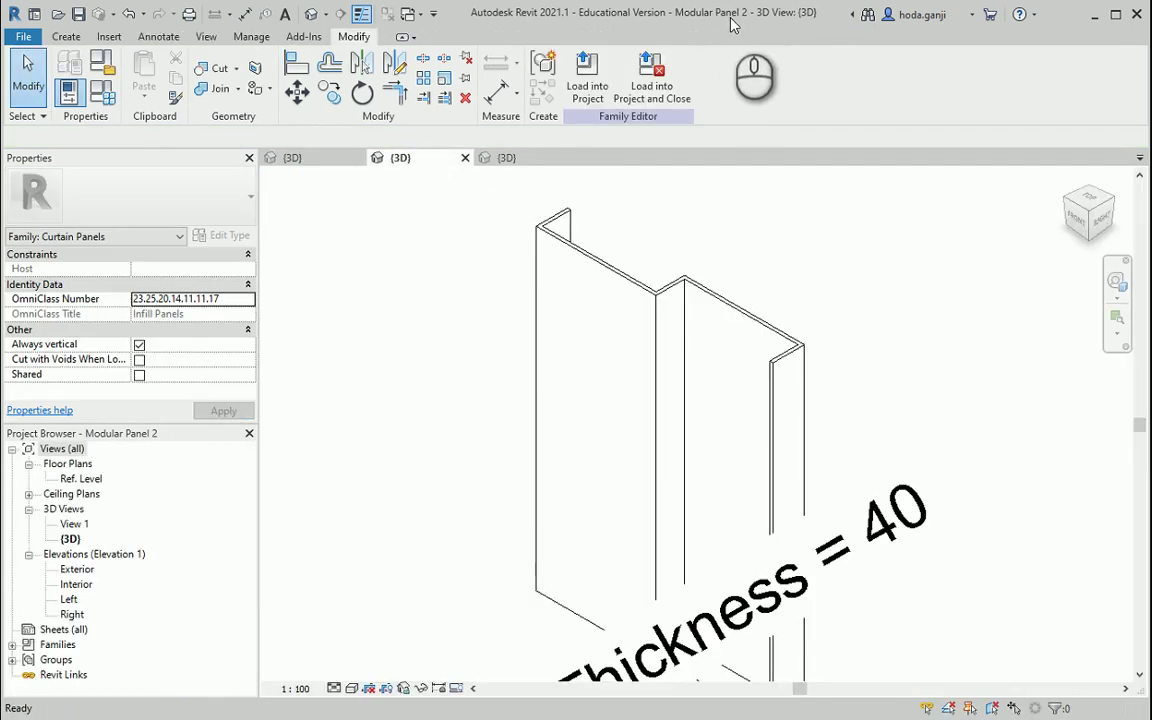
pyautogui.click(506, 158)
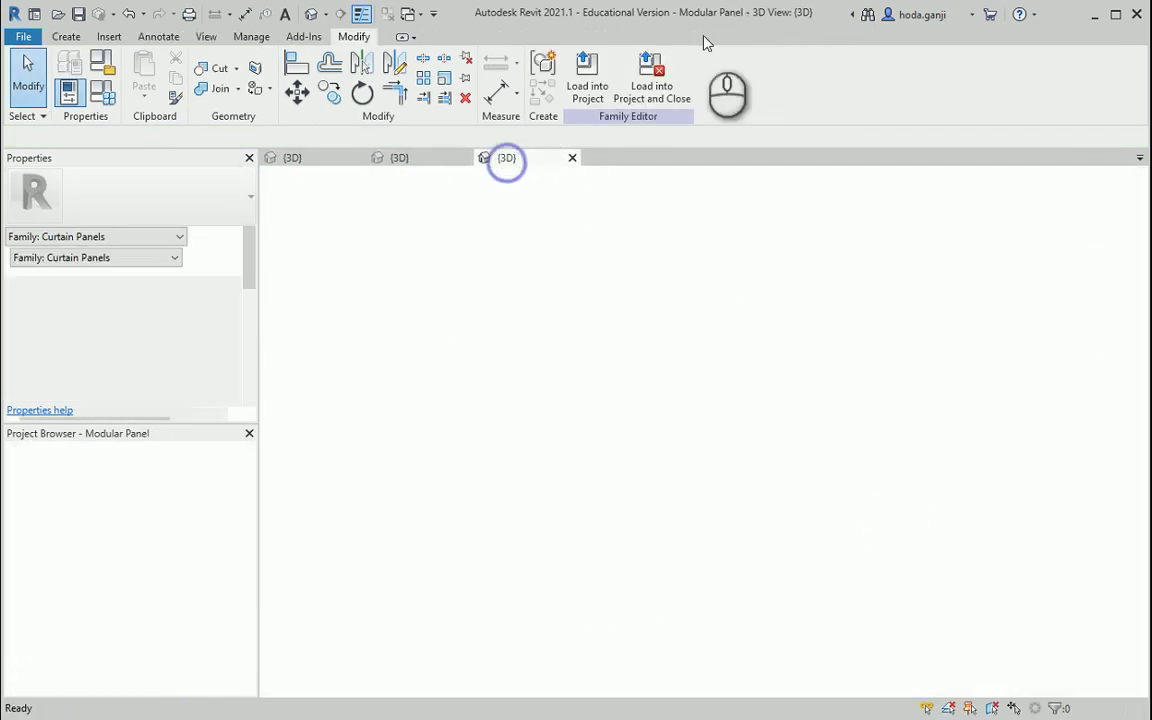
pyautogui.click(295, 157)
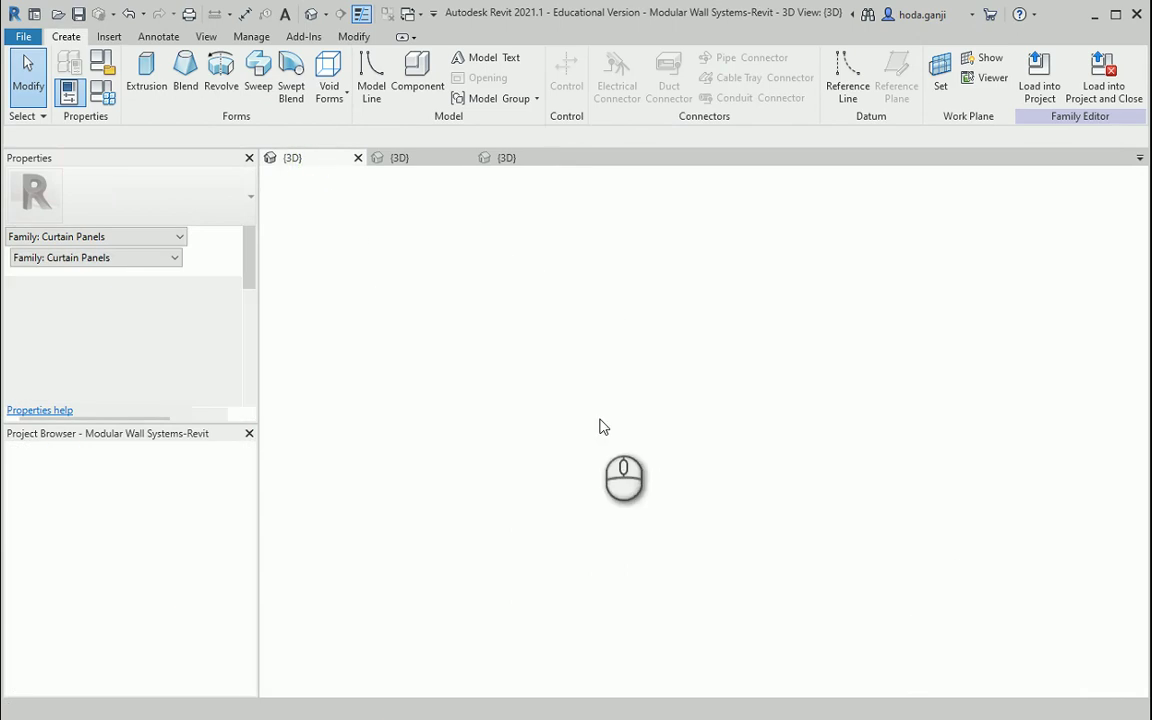
# Review the listed panel types and change the first curtain panel back to Modular Panel
pyautogui.press('Tab')
pyautogui.click(552, 330)
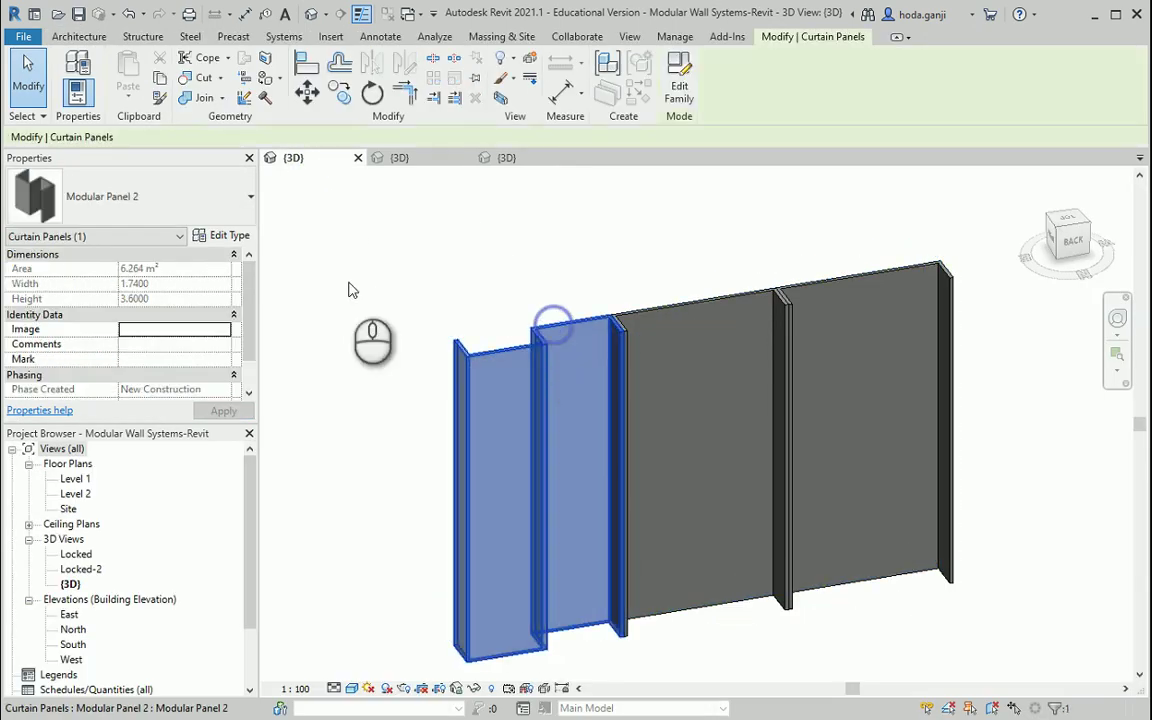
pyautogui.click(160, 195)
pyautogui.moveTo(64, 312); pyautogui.dragTo(143, 317)
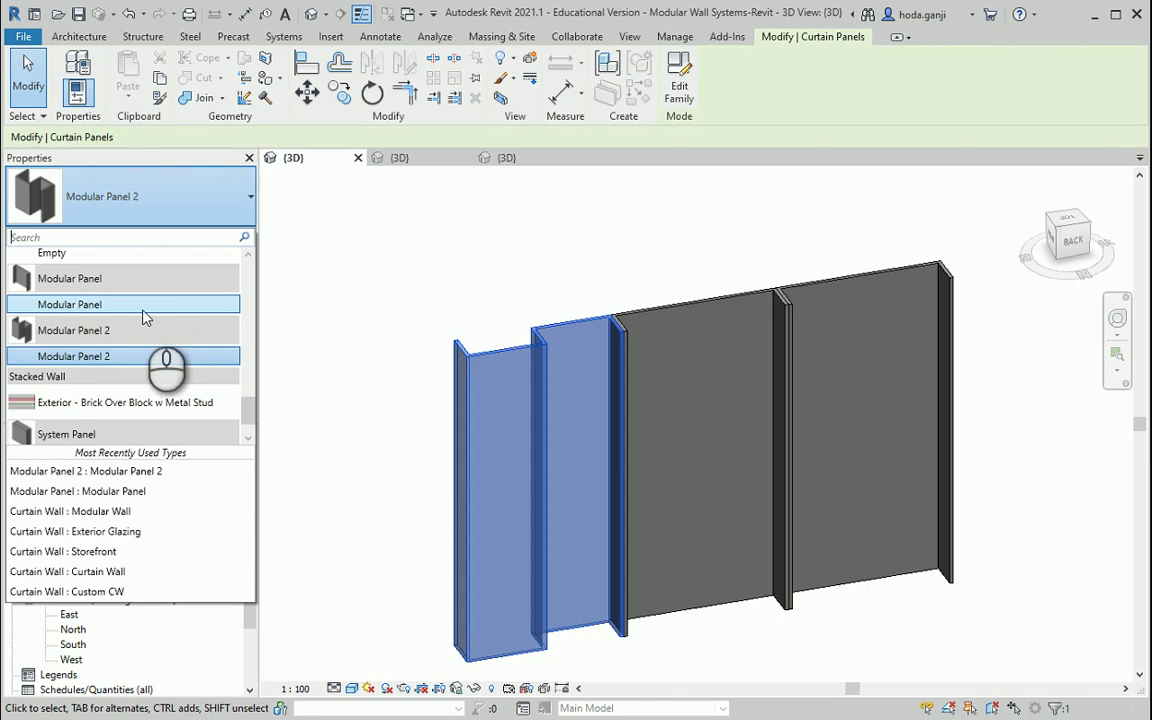
pyautogui.scroll(-2, 120, 335)
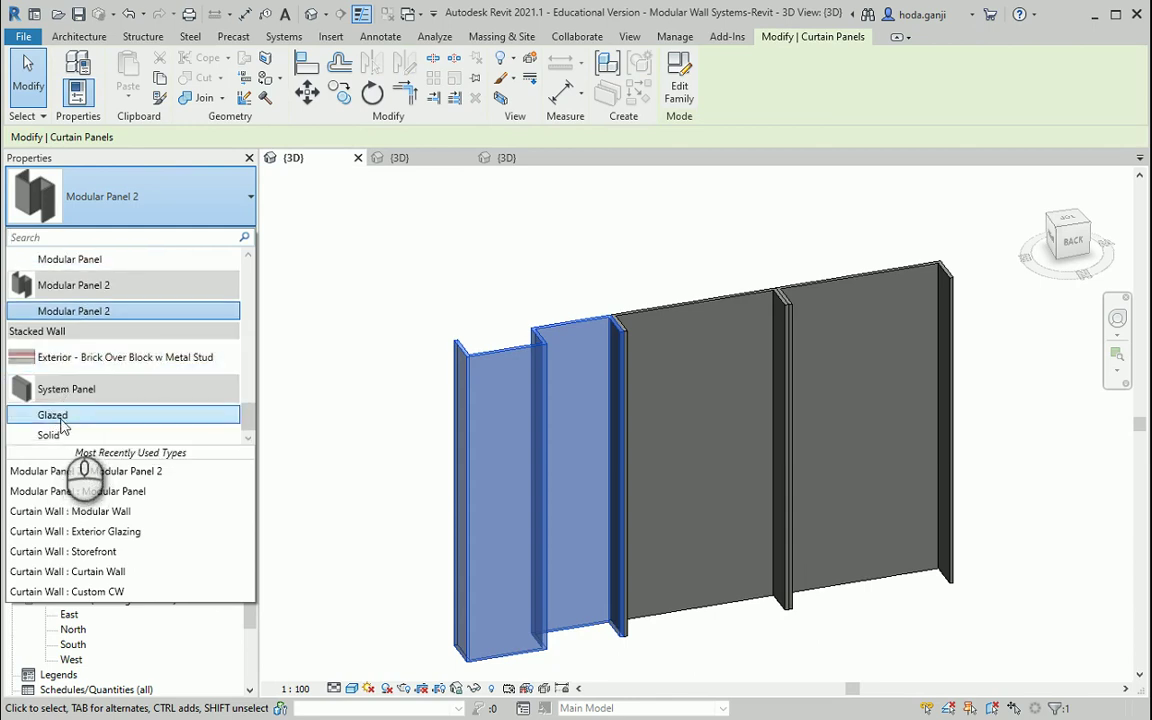
pyautogui.scroll(2, 92, 385)
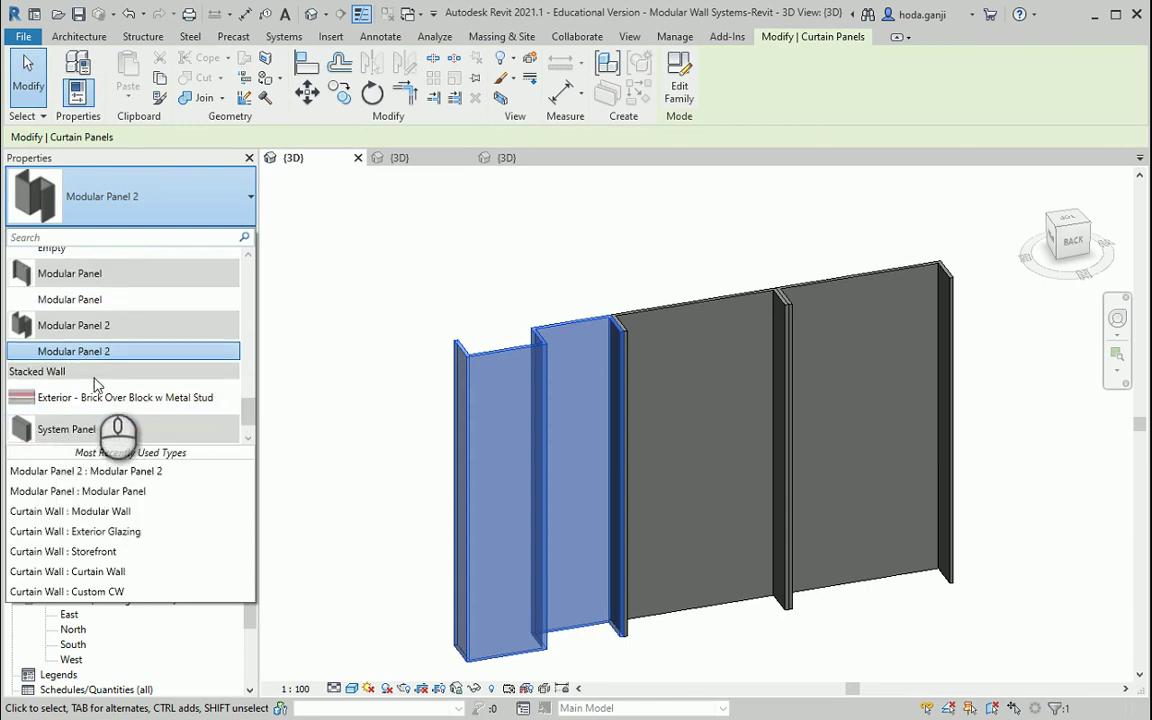
pyautogui.moveTo(102, 355)
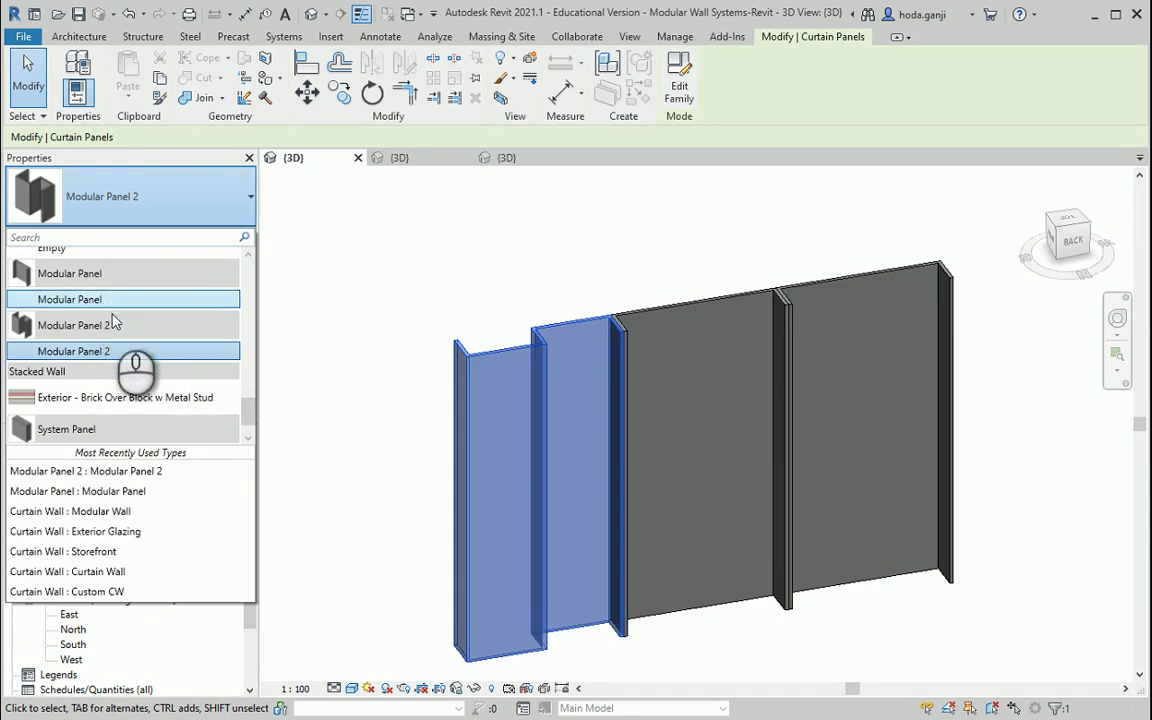
pyautogui.click(369, 343)
pyautogui.click(369, 343)
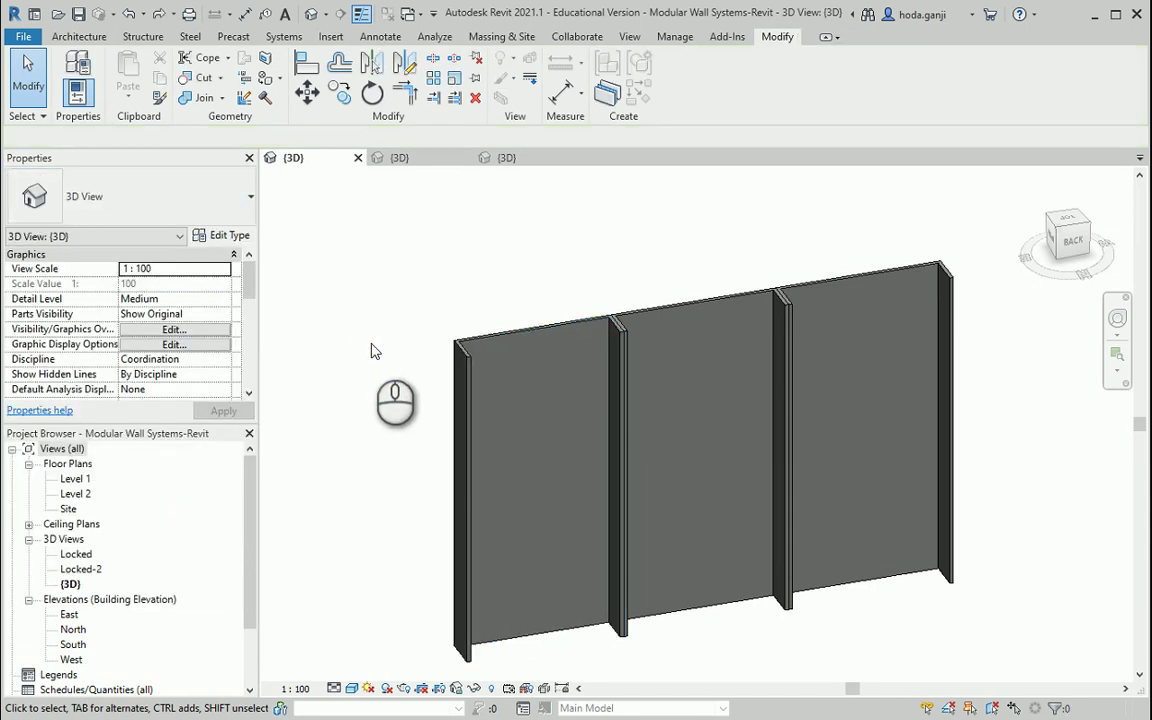
# Check the type list of the first curtain panel again, leaving its type as is
pyautogui.press('Tab')
pyautogui.click(483, 342)
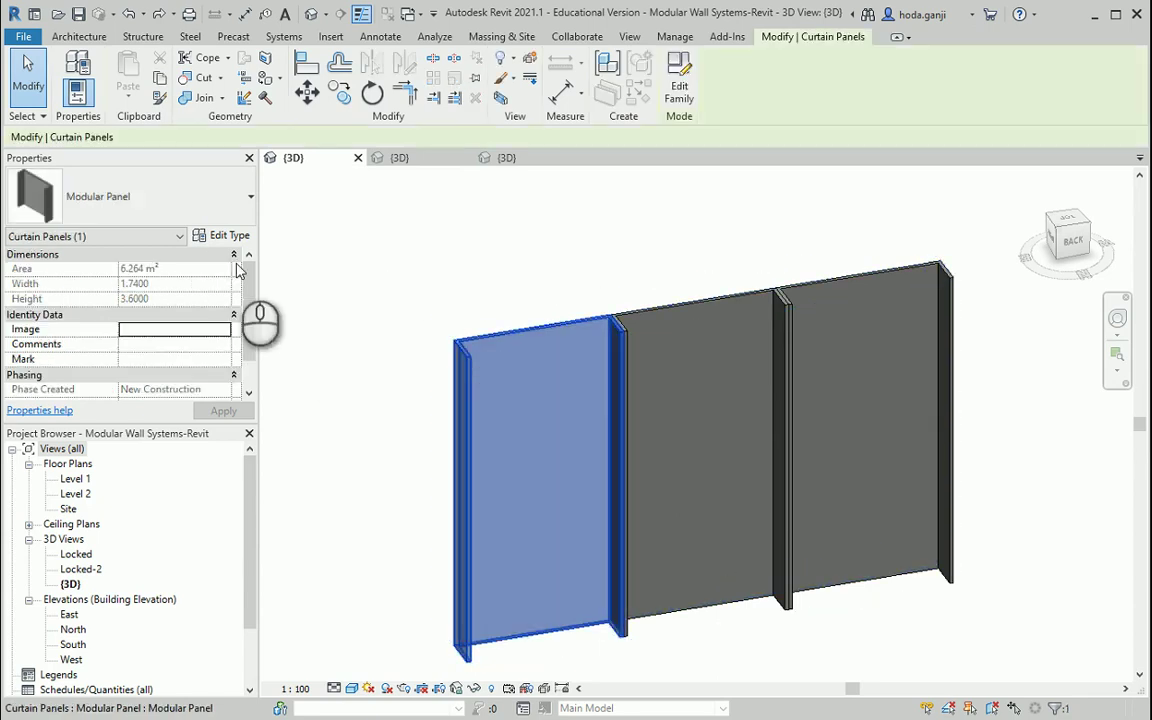
pyautogui.click(220, 214)
pyautogui.click(350, 340)
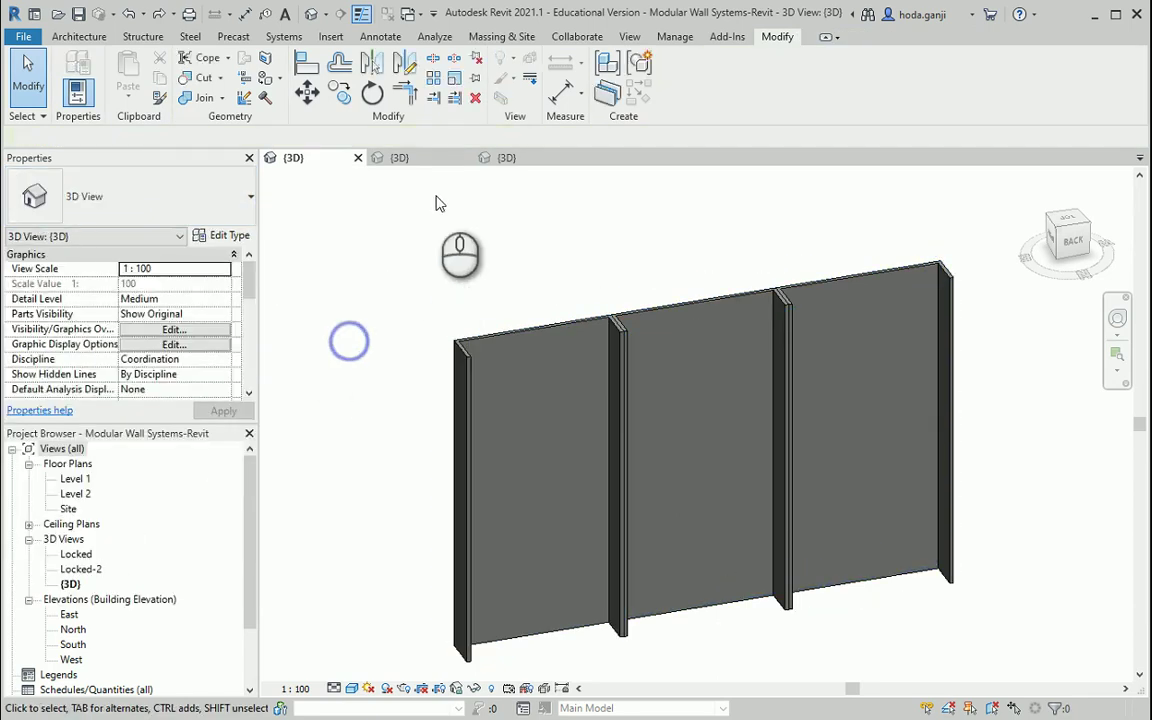
# Close the 3D view of the Modular Panel 2 family and switch to the Modular Panel family
pyautogui.click(427, 164)
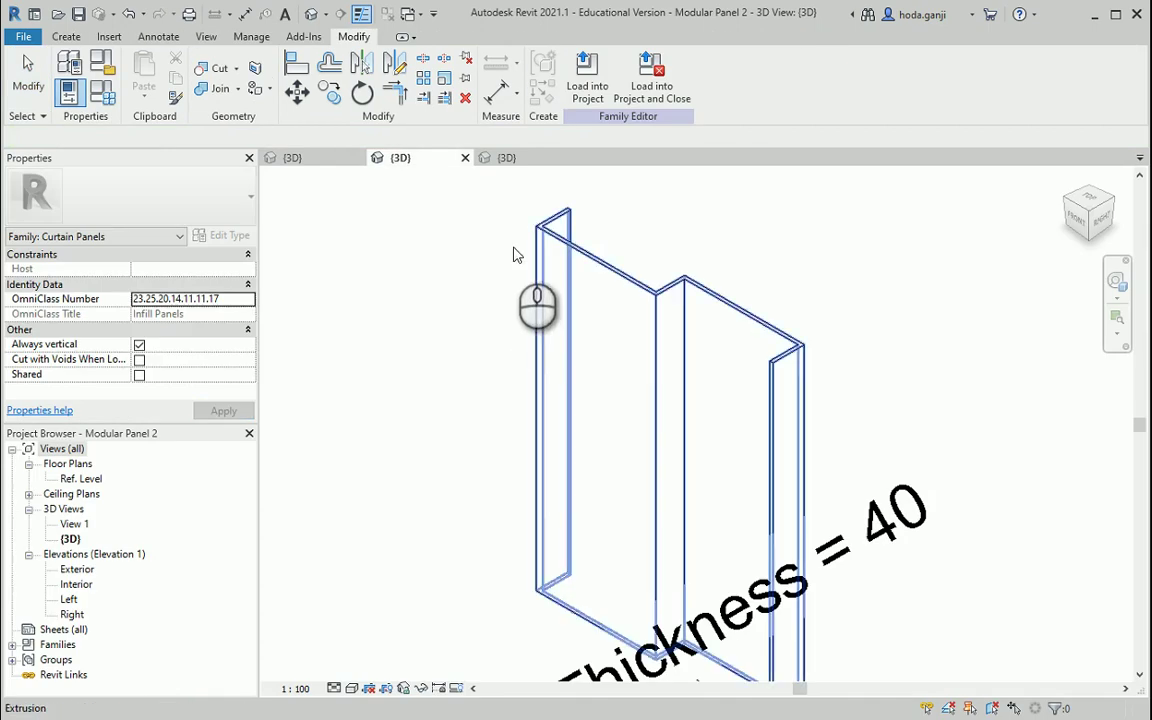
pyautogui.click(465, 158)
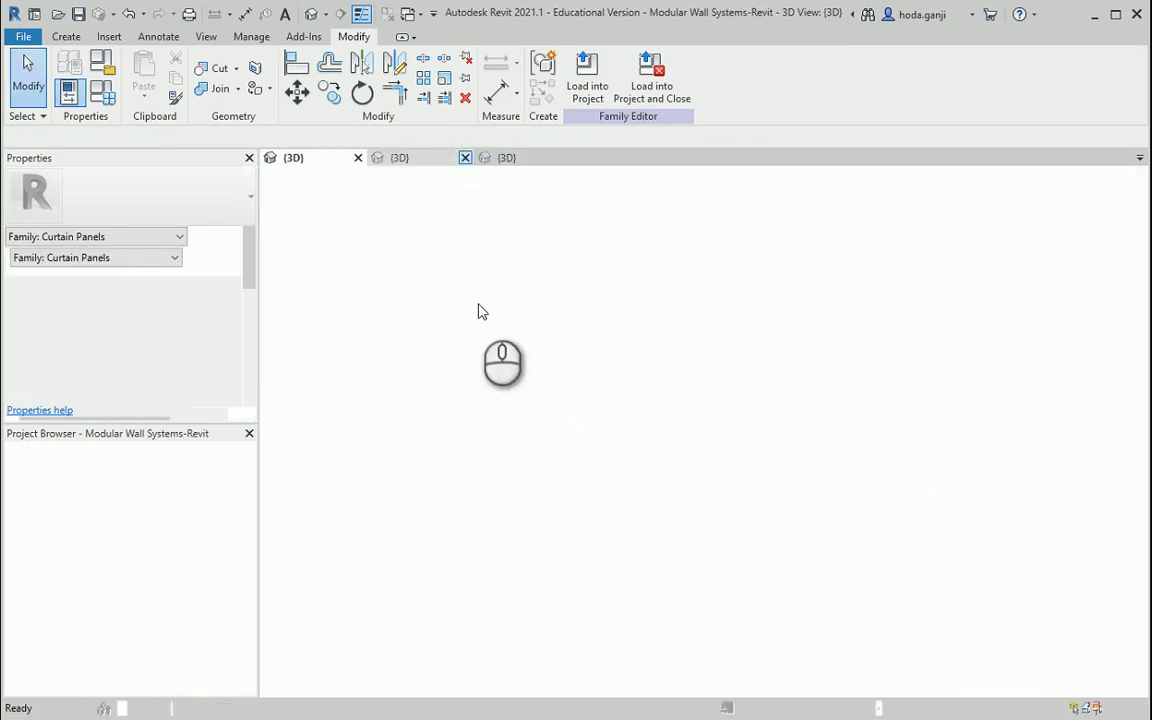
pyautogui.click(400, 159)
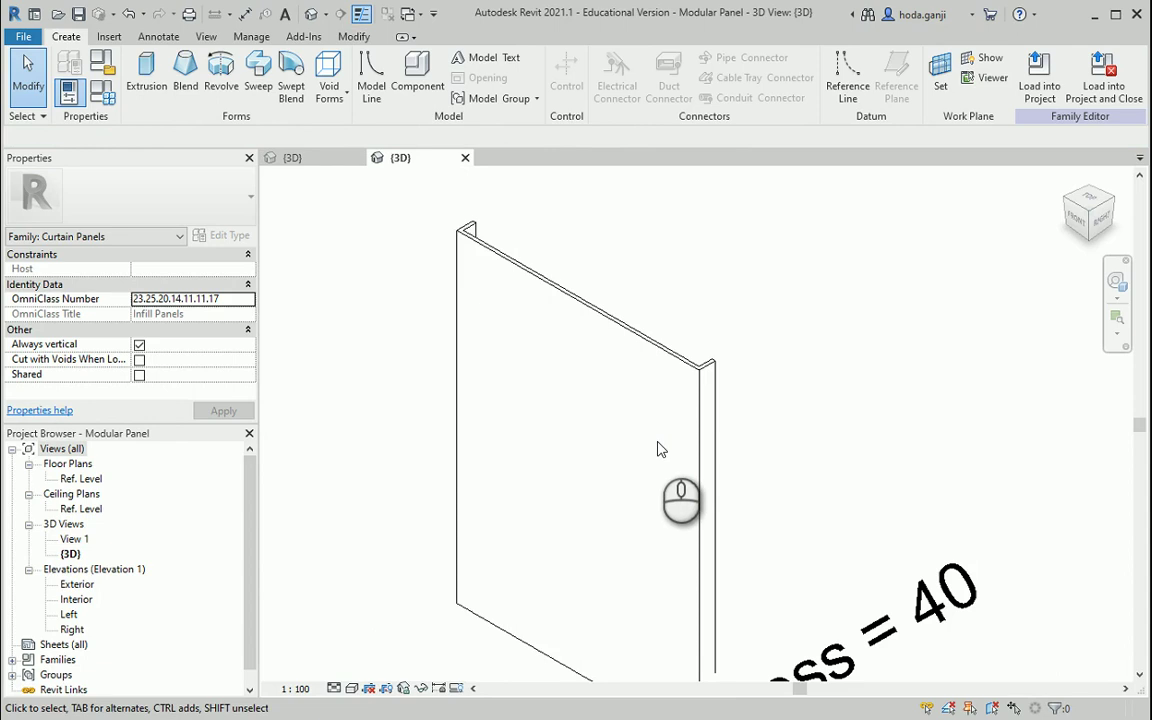
# Create a new family type named Option 1 in the Modular Panel family
pyautogui.scroll(-1, 658, 450)
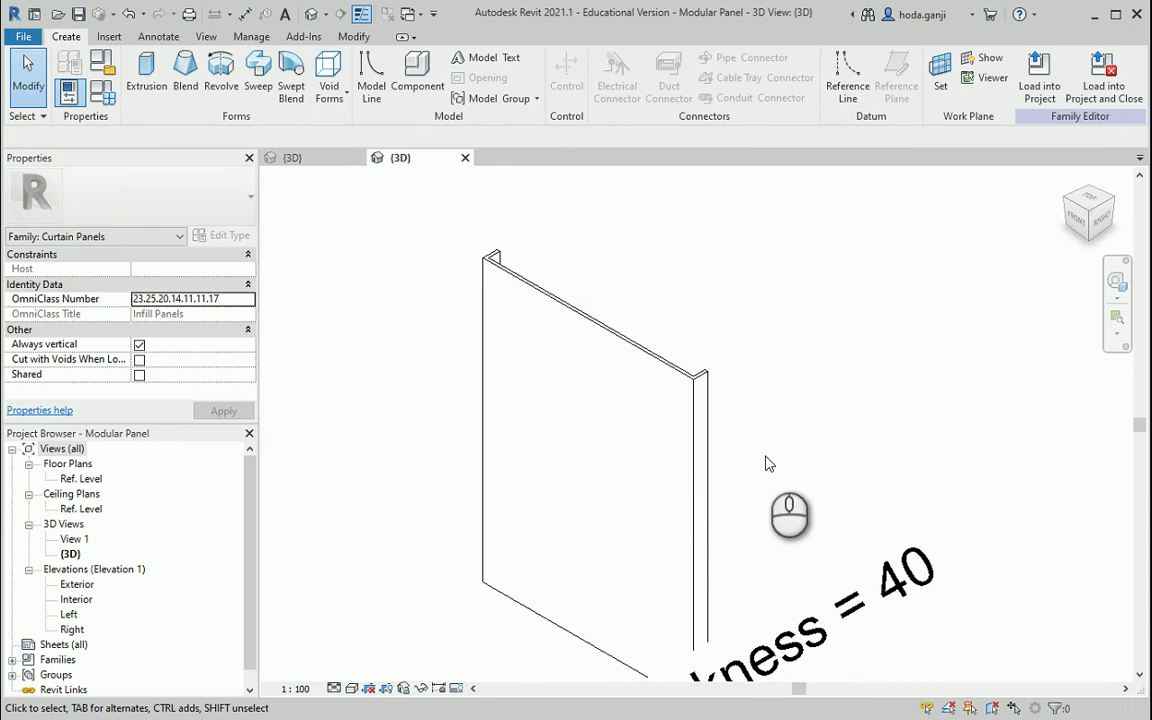
pyautogui.keyDown('shift'); pyautogui.moveTo(618, 358); pyautogui.dragTo(650, 430, button='middle'); pyautogui.keyUp('shift')
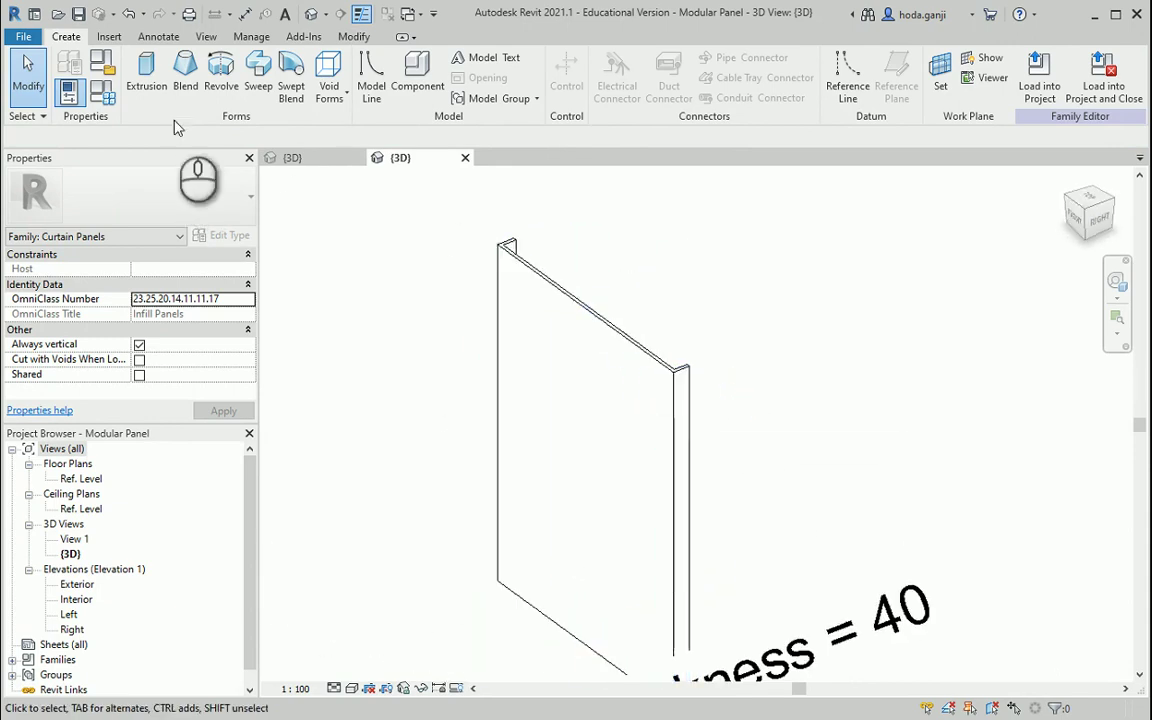
pyautogui.click(109, 103)
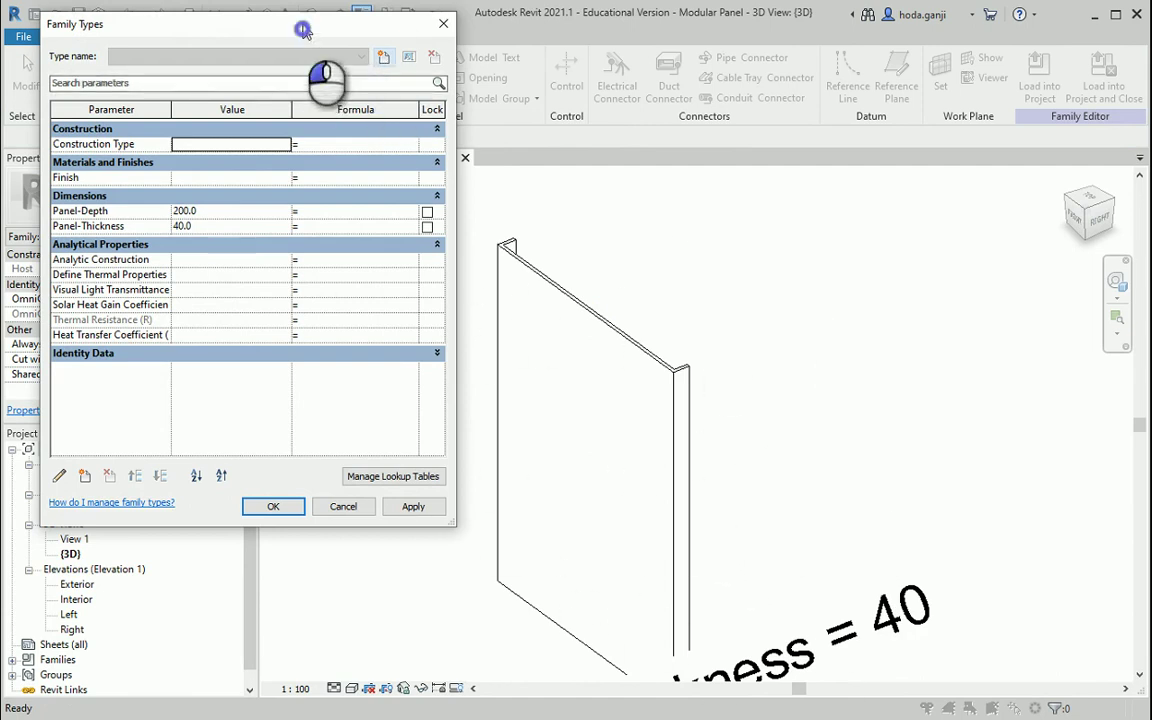
pyautogui.moveTo(303, 30); pyautogui.dragTo(318, 150)
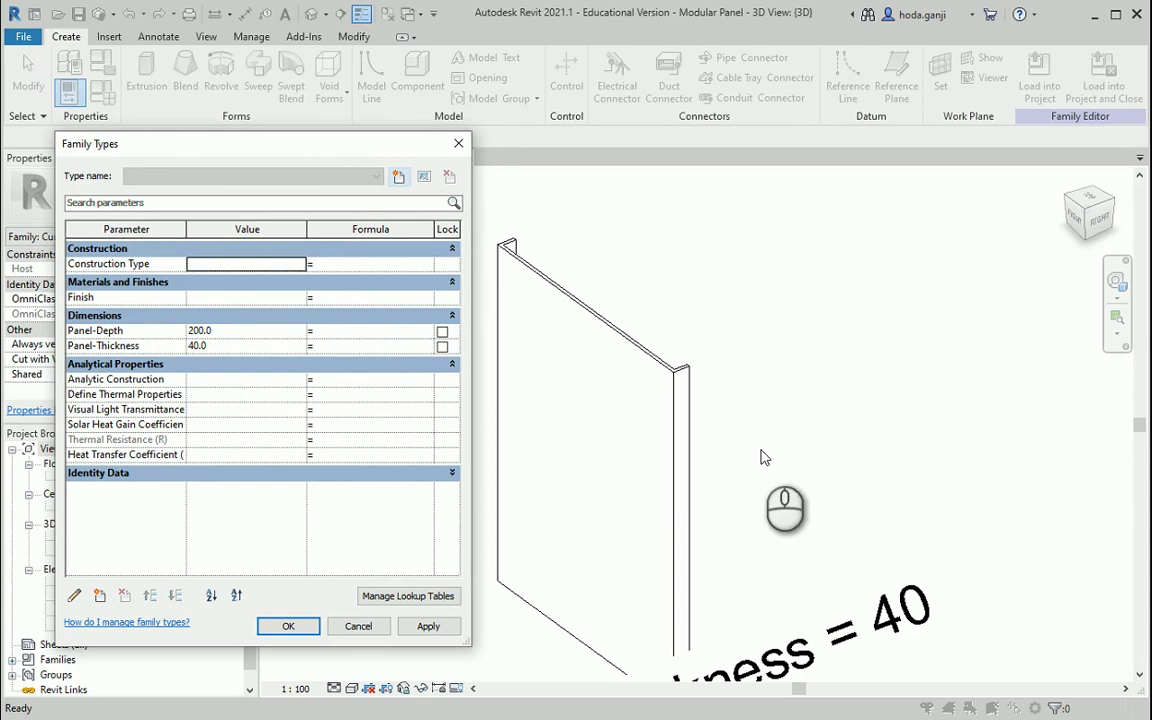
pyautogui.click(397, 177)
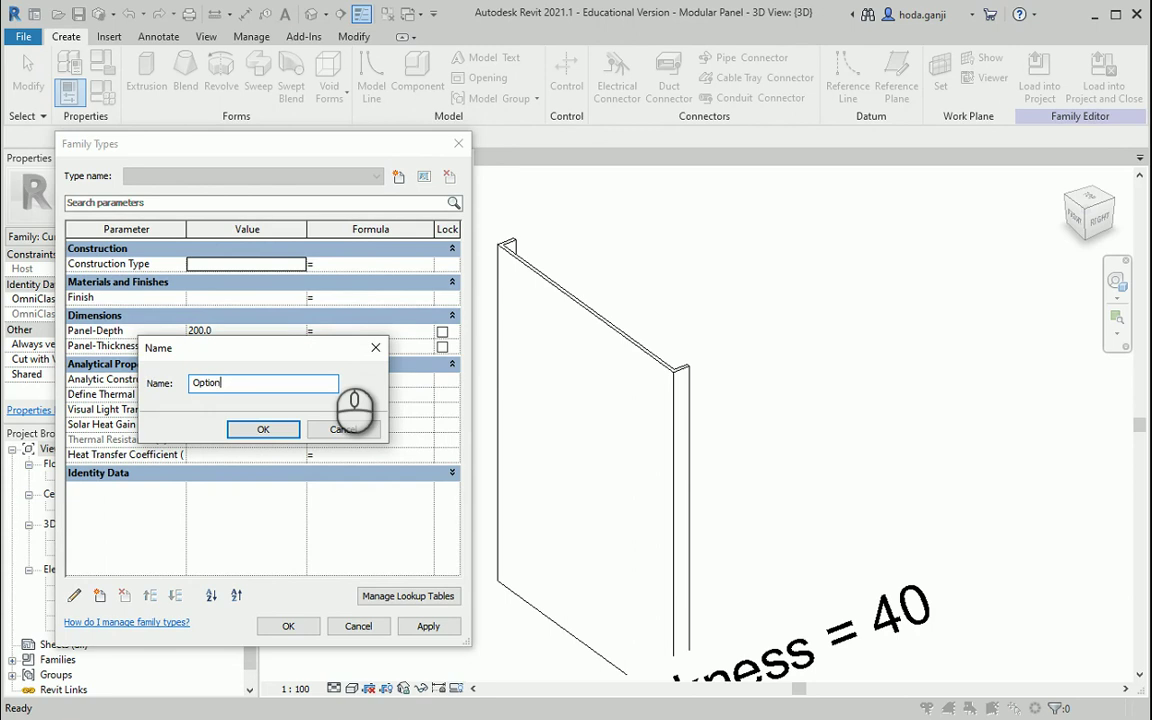
pyautogui.click(263, 429)
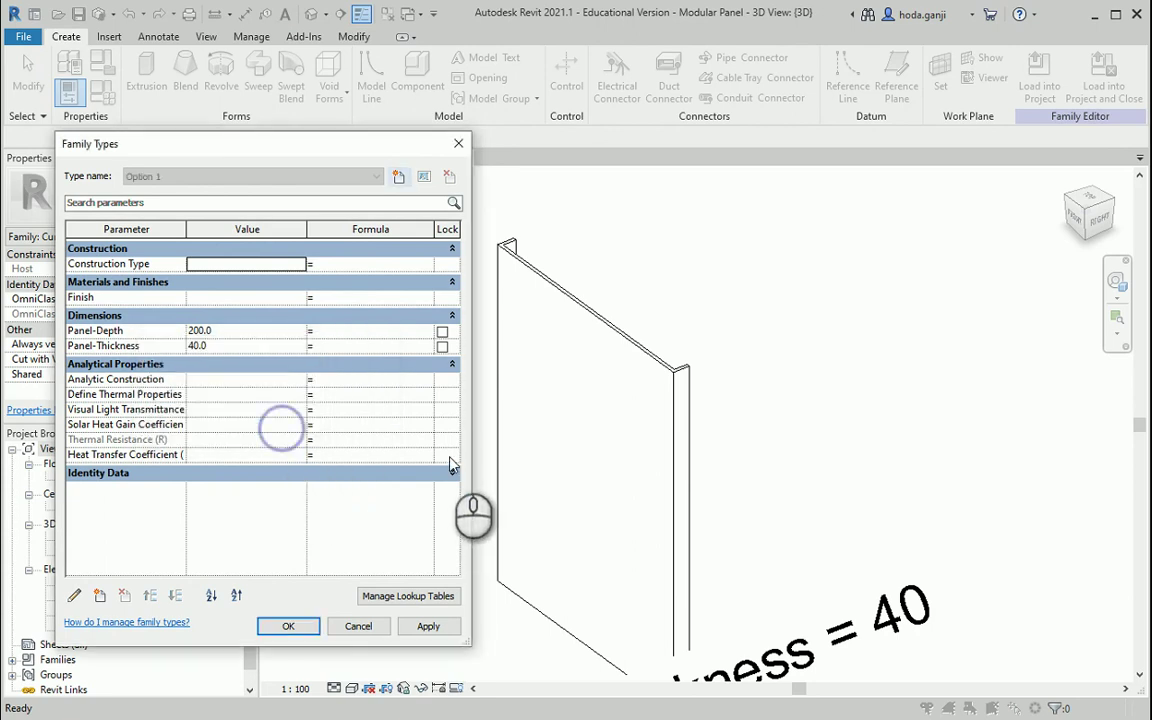
pyautogui.click(290, 627)
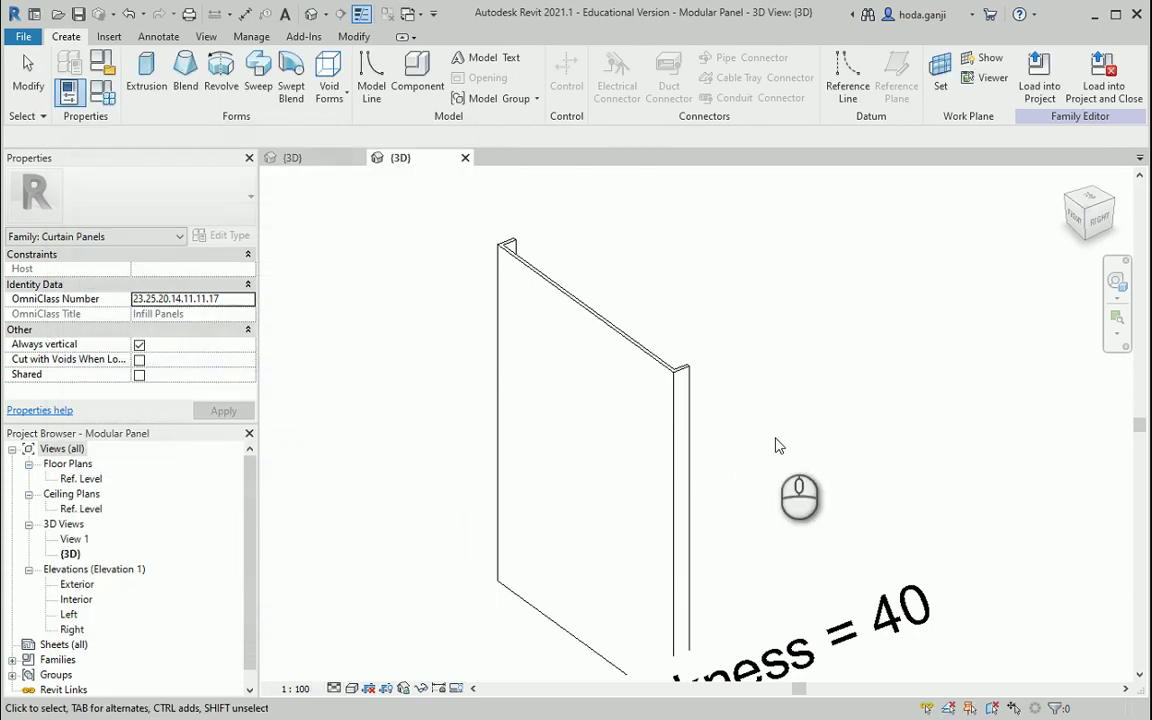
# Select the panel extrusion and open the Ref. Level floor plan to show its full profile
pyautogui.click(676, 378)
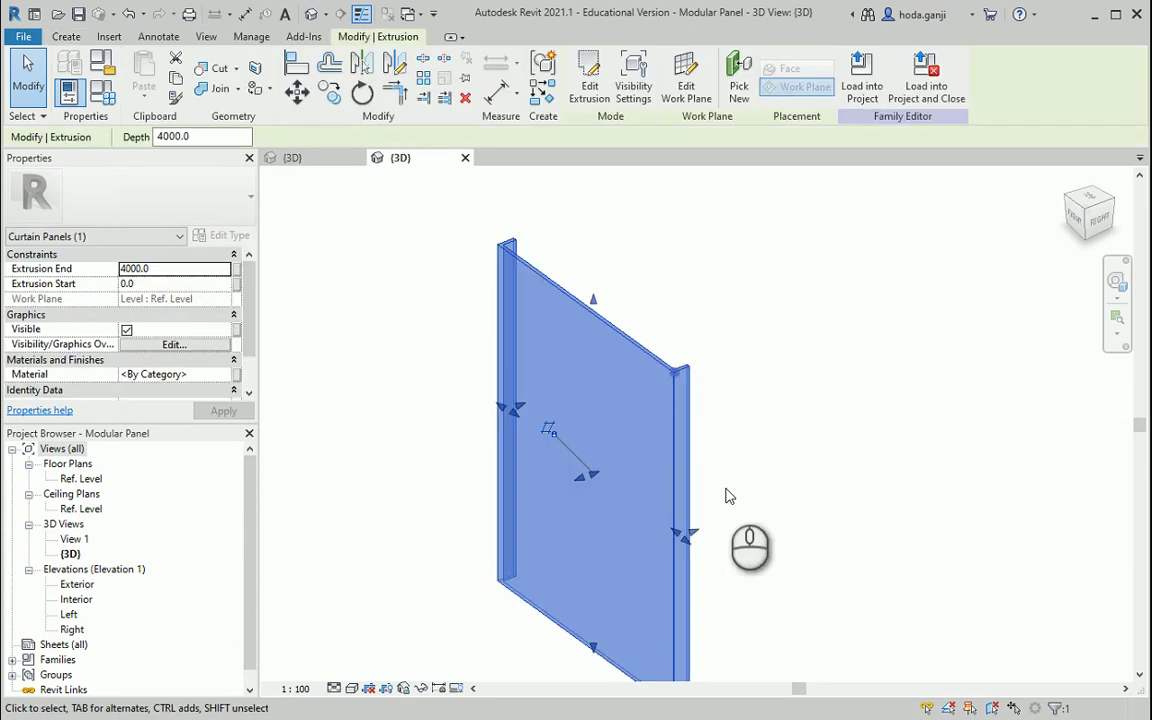
pyautogui.doubleClick(84, 479)
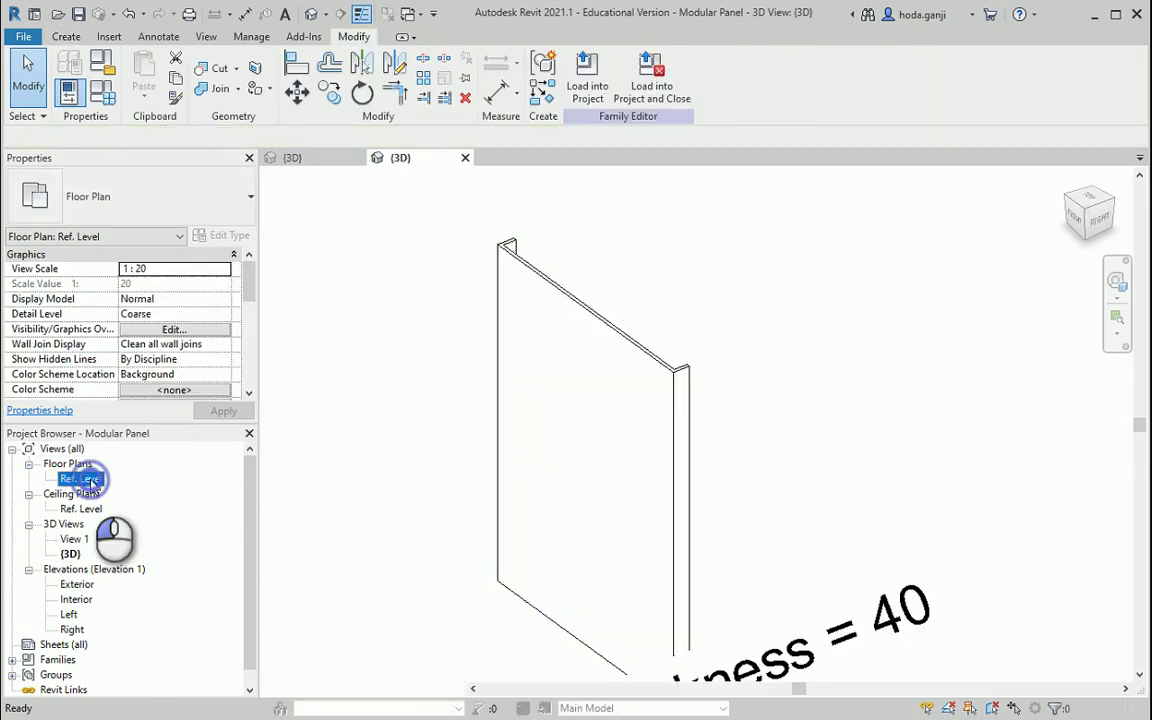
pyautogui.scroll(6, 925, 665)
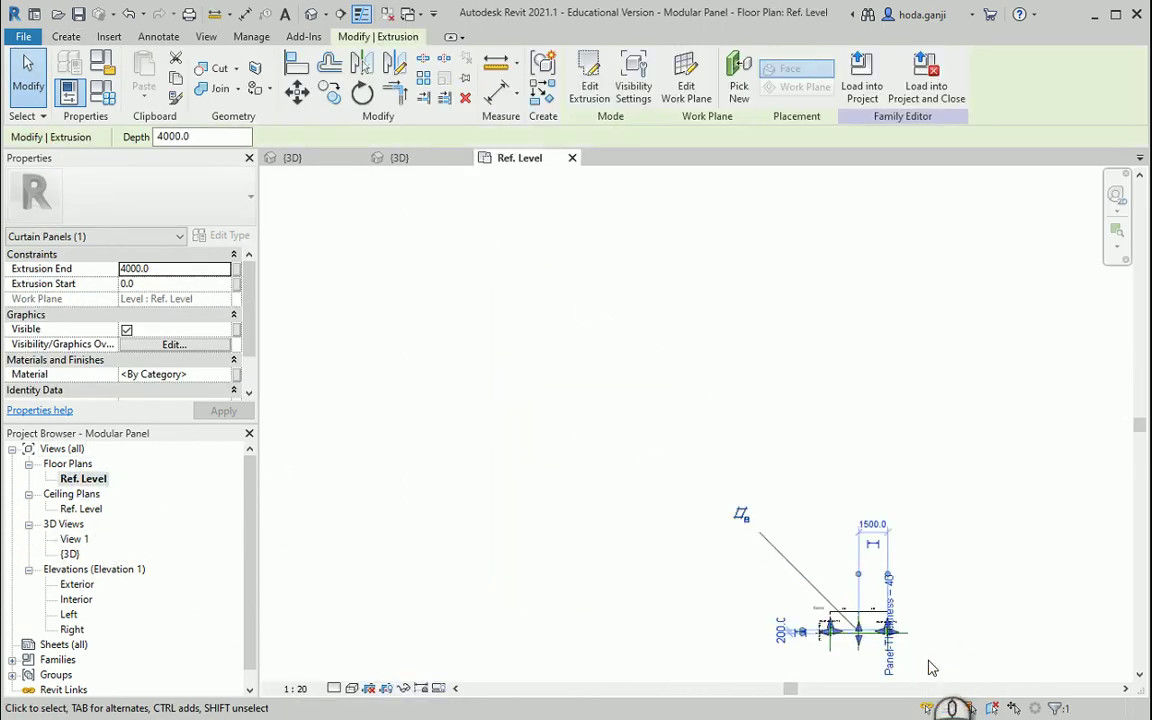
pyautogui.scroll(3, 533, 540)
pyautogui.scroll(2, 533, 540)
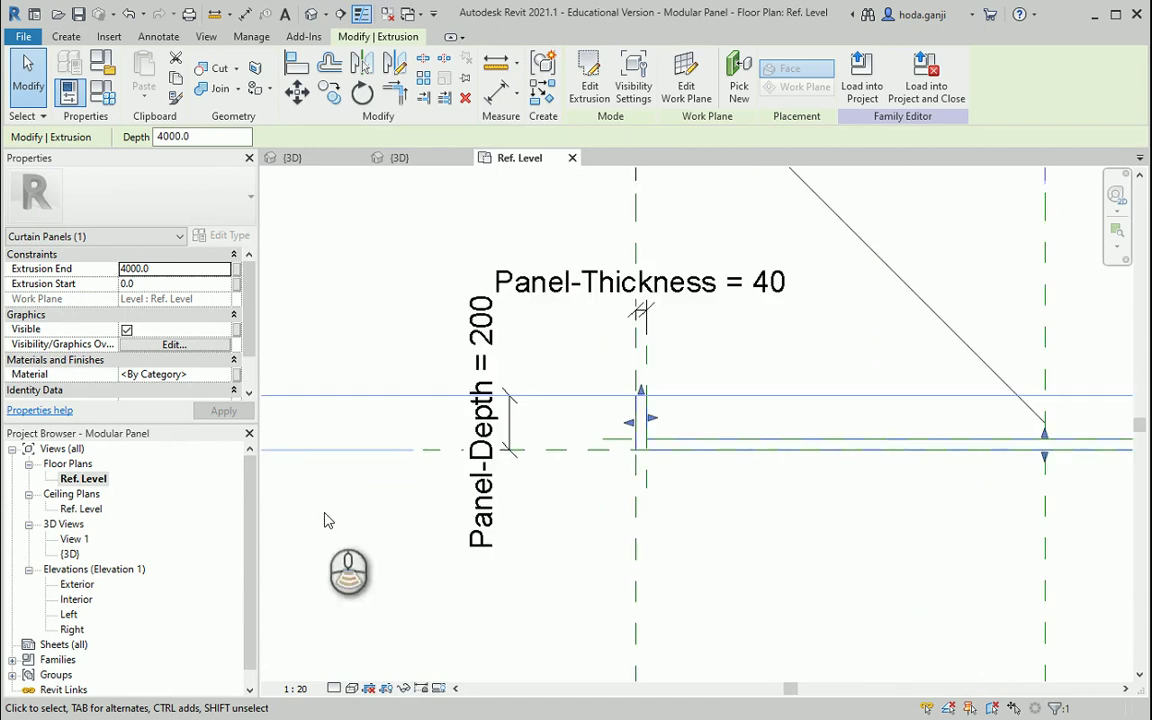
pyautogui.scroll(-3, 324, 519)
pyautogui.scroll(-1, 560, 440)
pyautogui.scroll(1, 632, 350)
pyautogui.scroll(1, 650, 400)
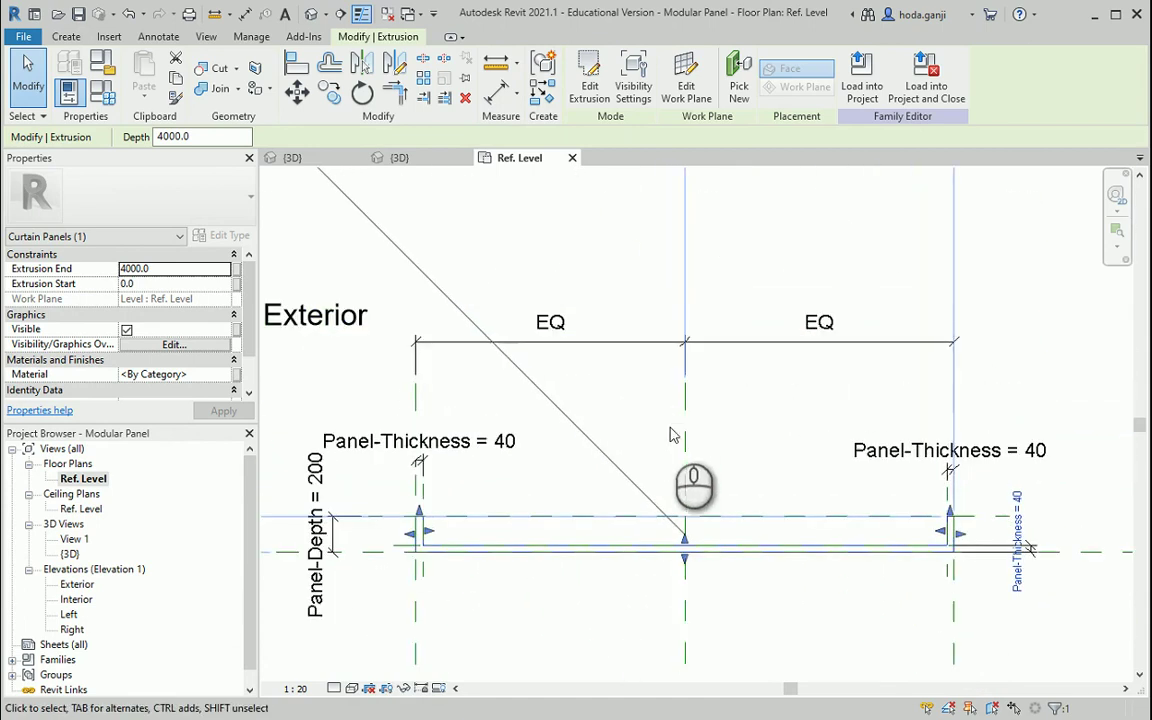
pyautogui.scroll(1, 745, 623)
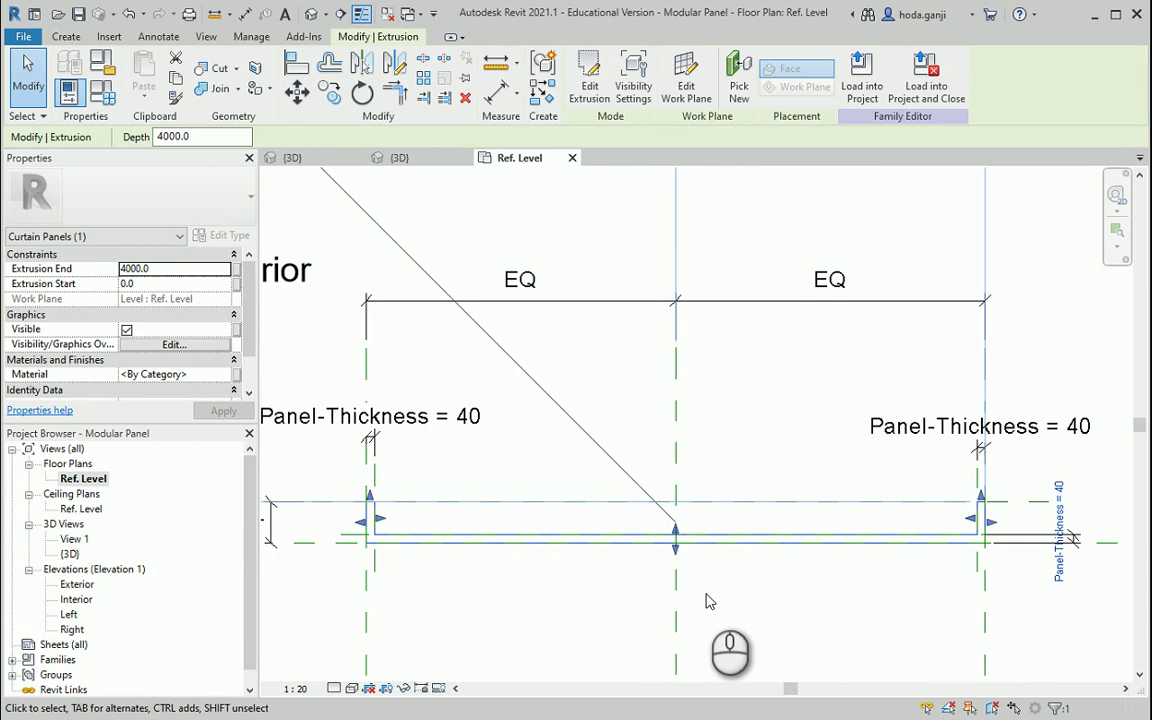
pyautogui.moveTo(637, 226); pyautogui.dragTo(738, 454, button='middle')
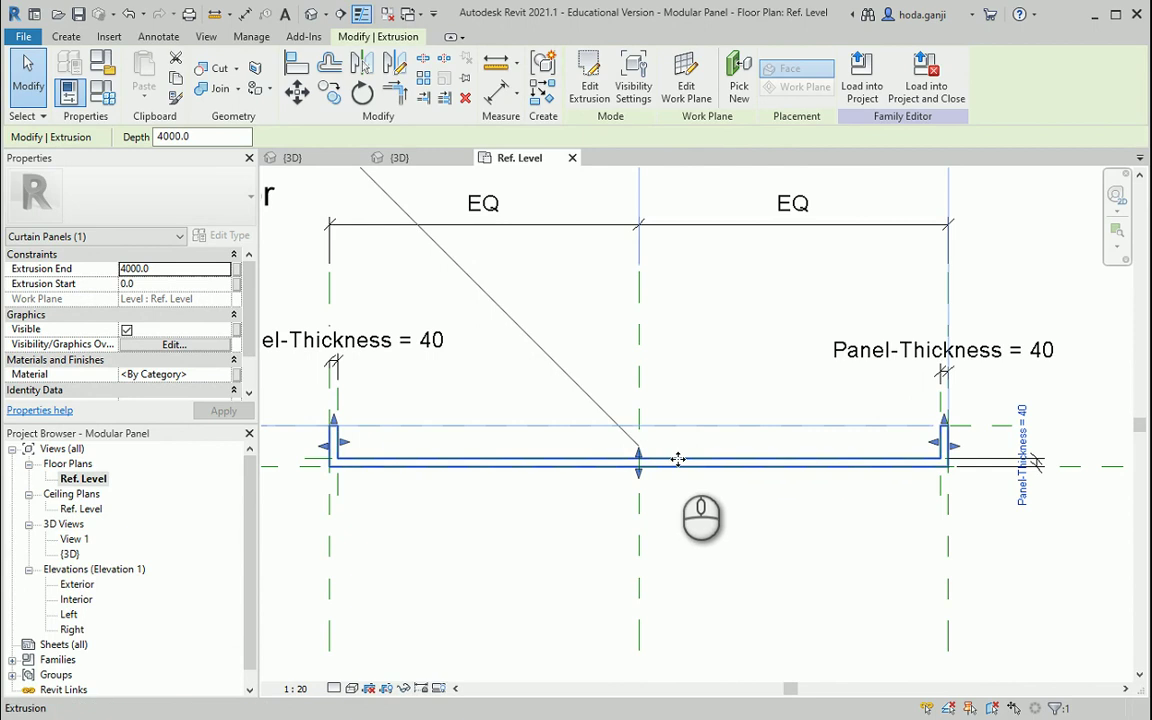
# Copy the panel extrusion and paste the duplicate aligned to the same place
pyautogui.click(176, 79)
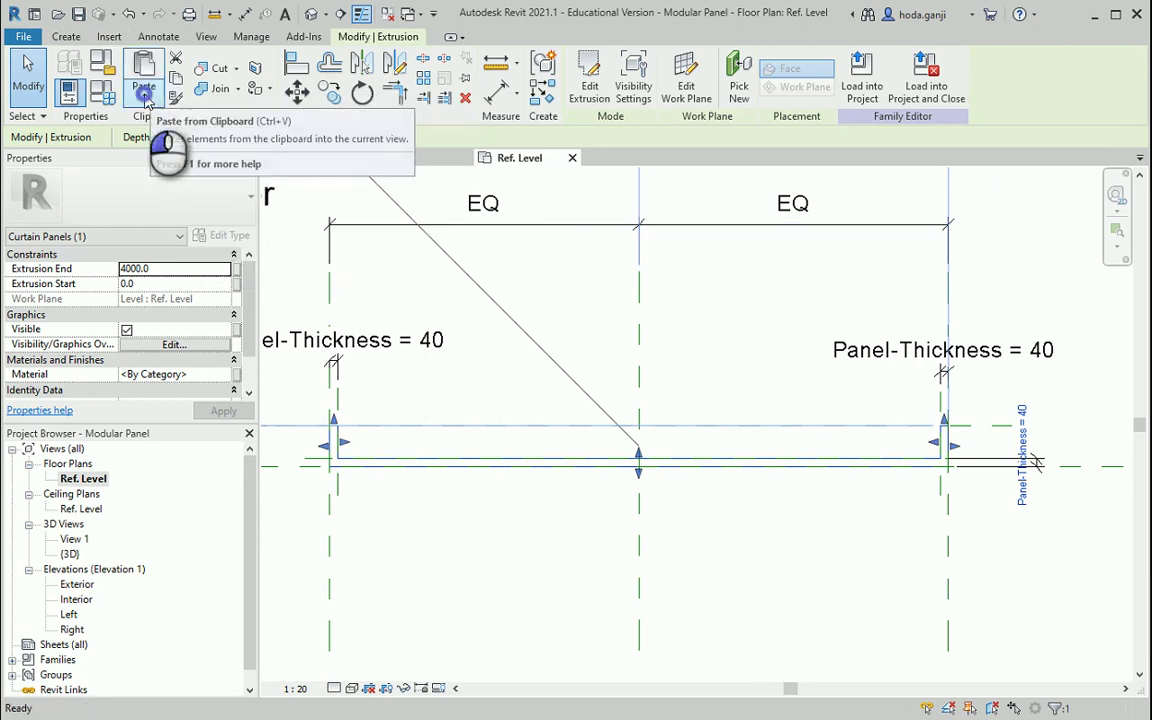
pyautogui.click(145, 98)
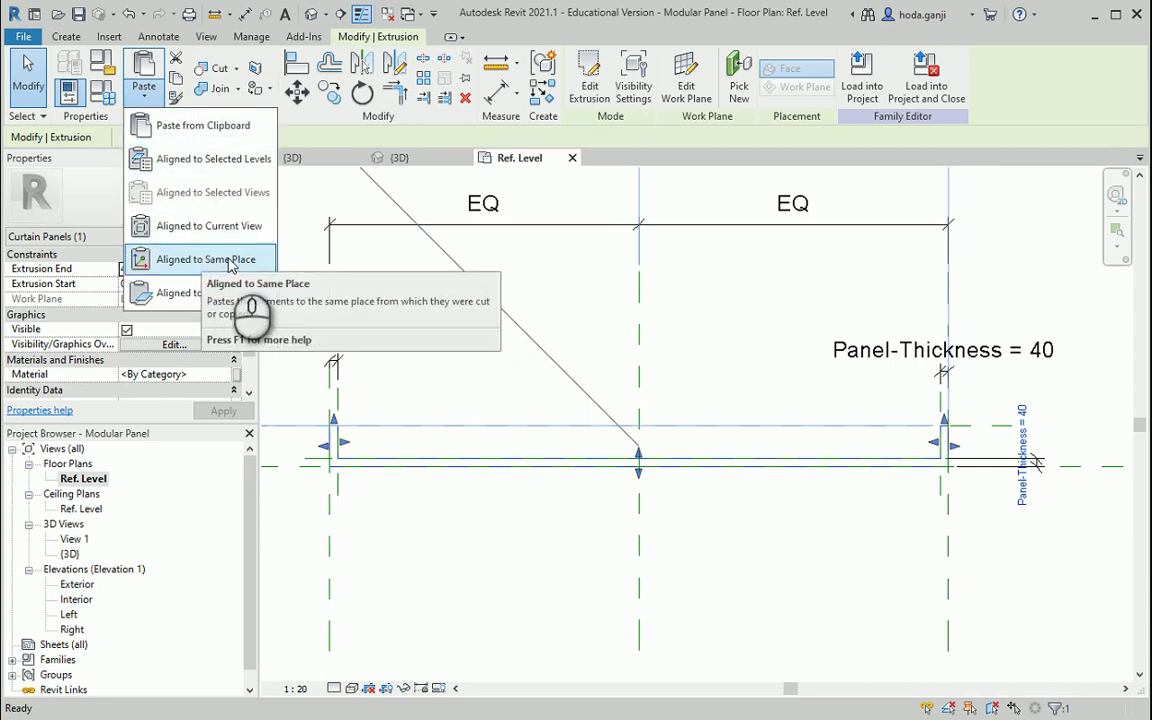
pyautogui.click(229, 262)
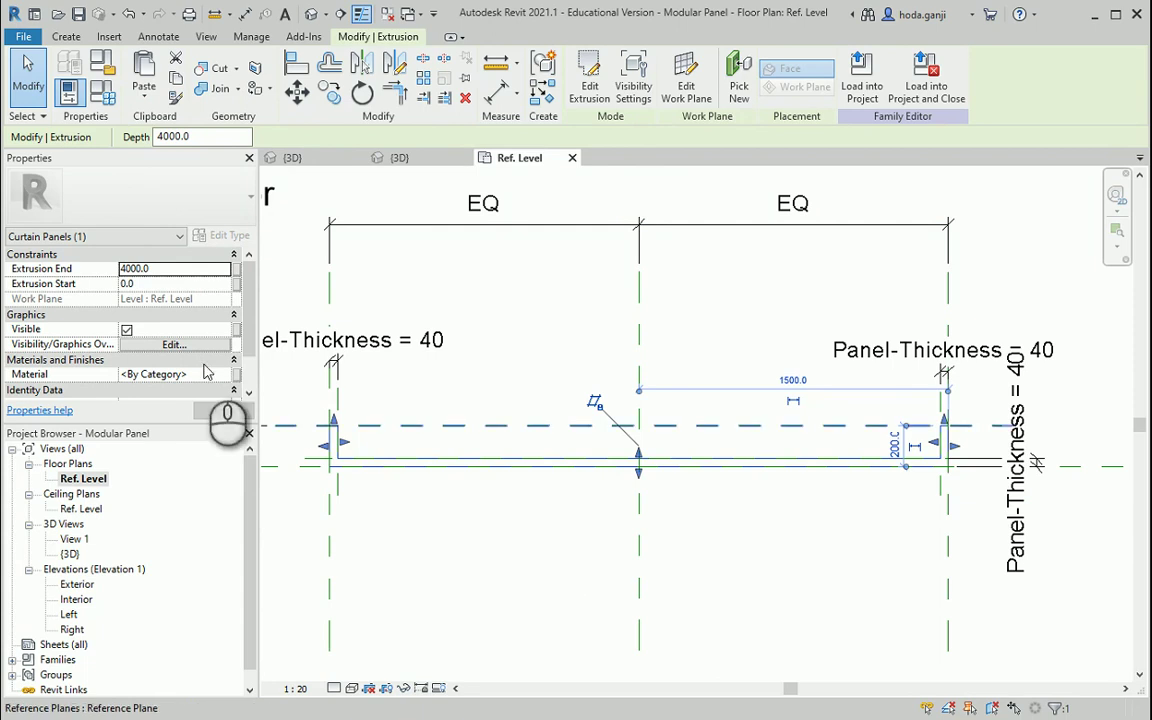
# Create a second family type named Option 2 in the Modular Panel family
pyautogui.click(103, 93)
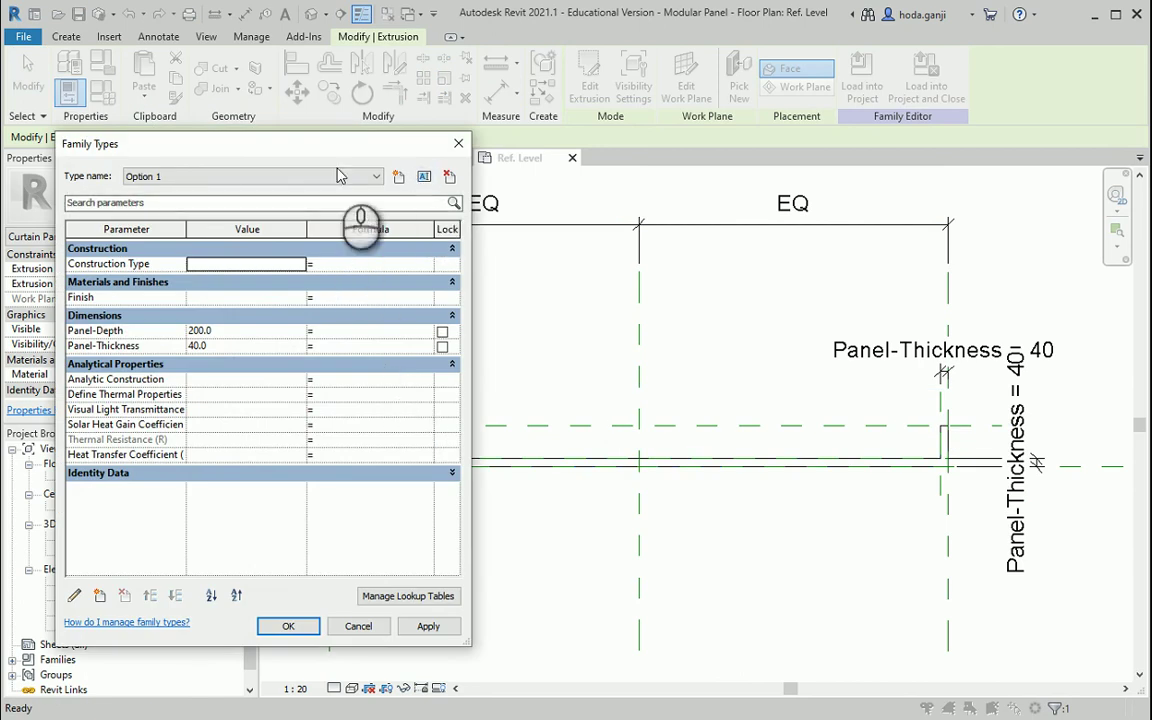
pyautogui.click(399, 177)
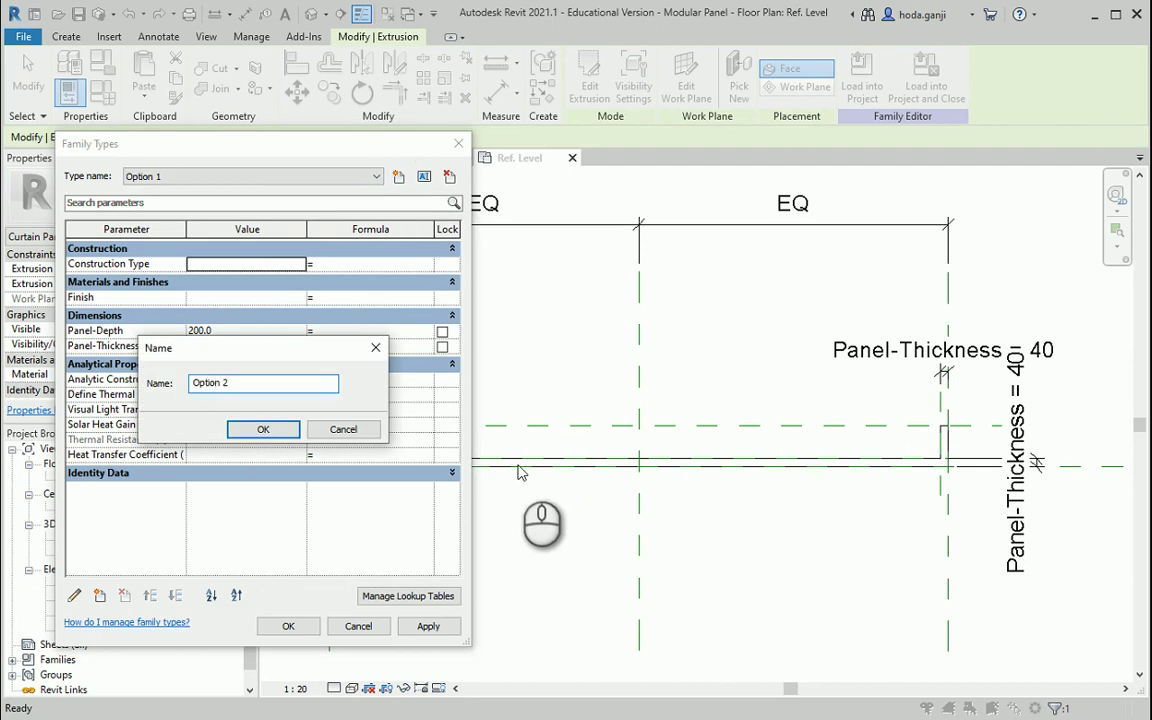
pyautogui.click(280, 429)
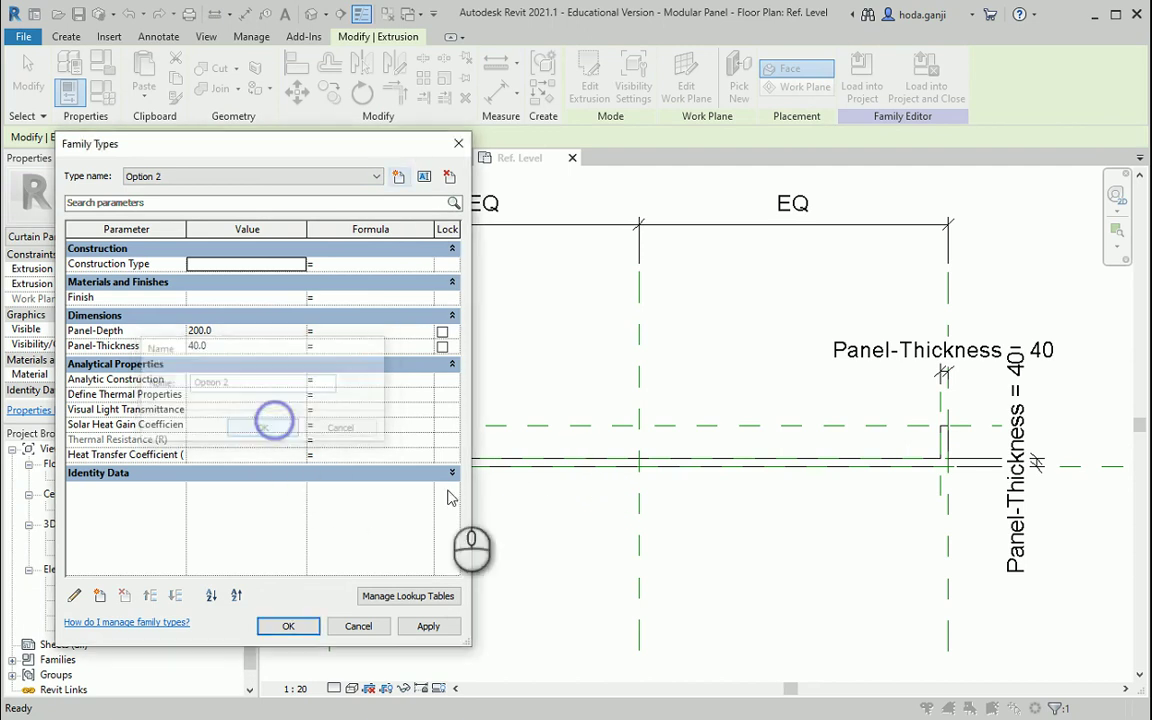
pyautogui.click(290, 626)
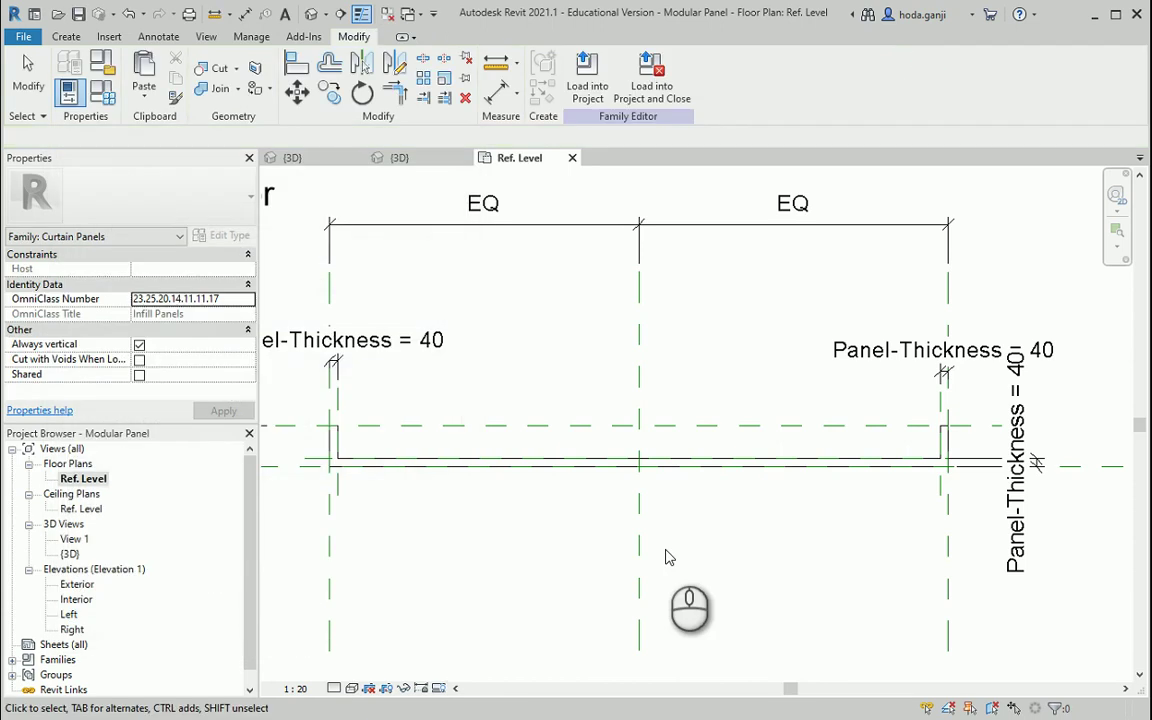
# Open the sketch of the panel extrusion for editing in the Ref. Level plan
pyautogui.click(646, 466)
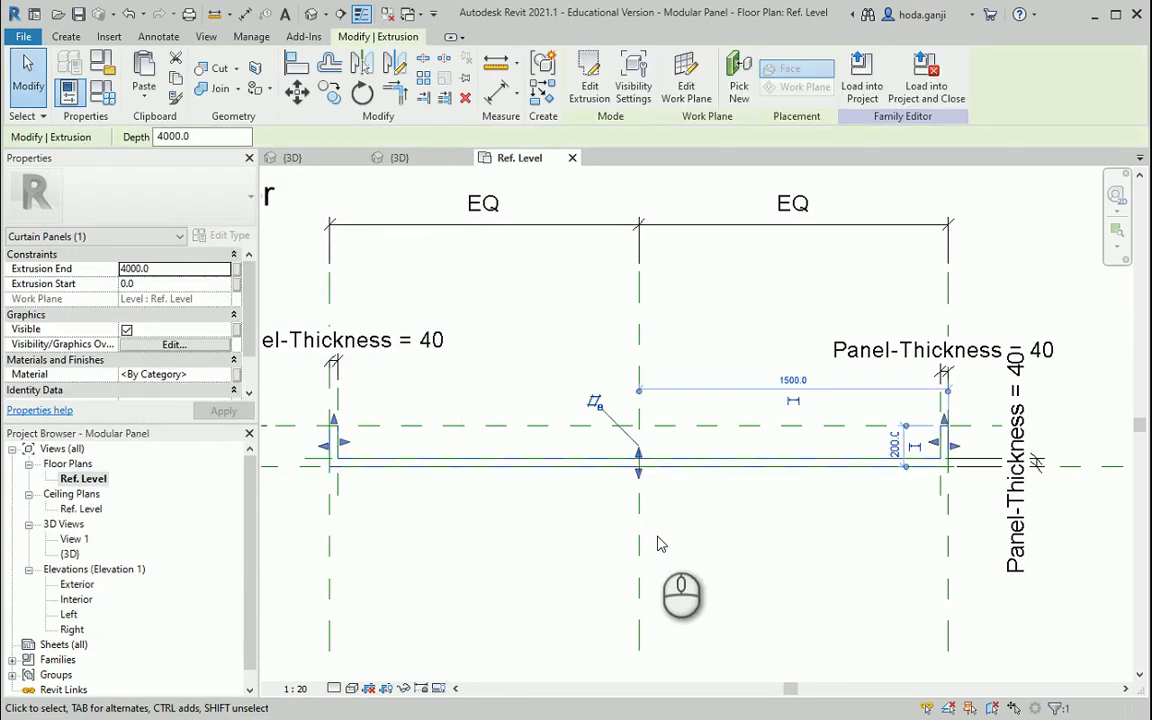
pyautogui.click(616, 515)
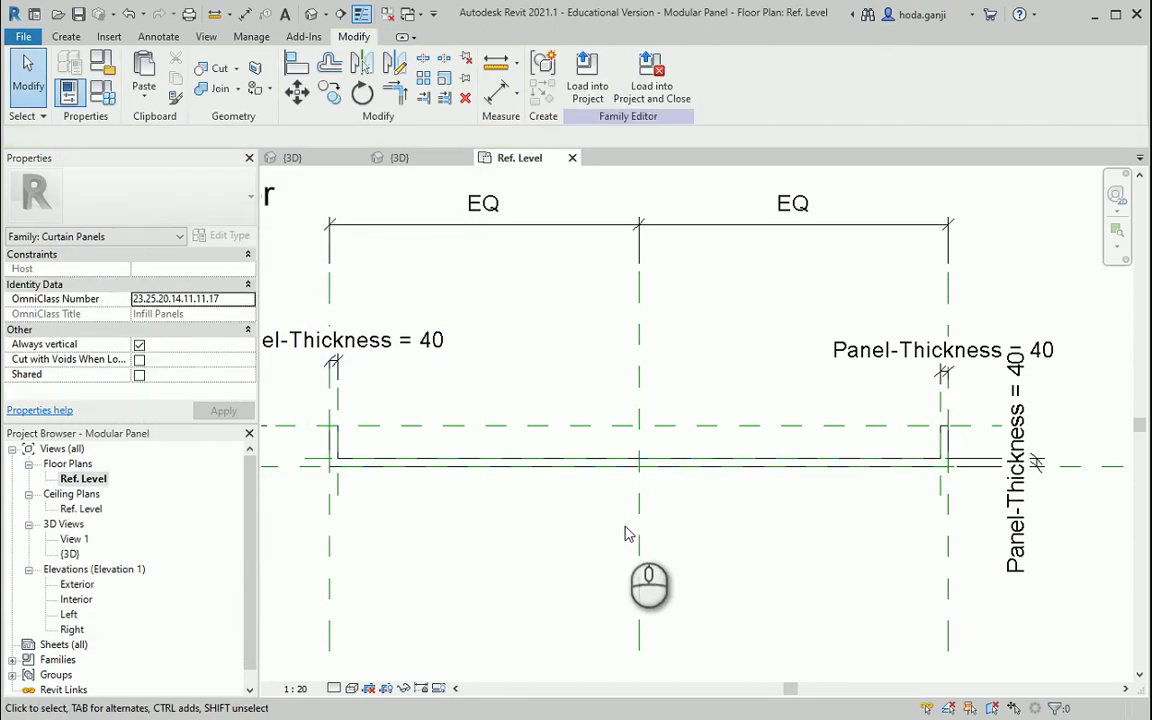
pyautogui.click(665, 467)
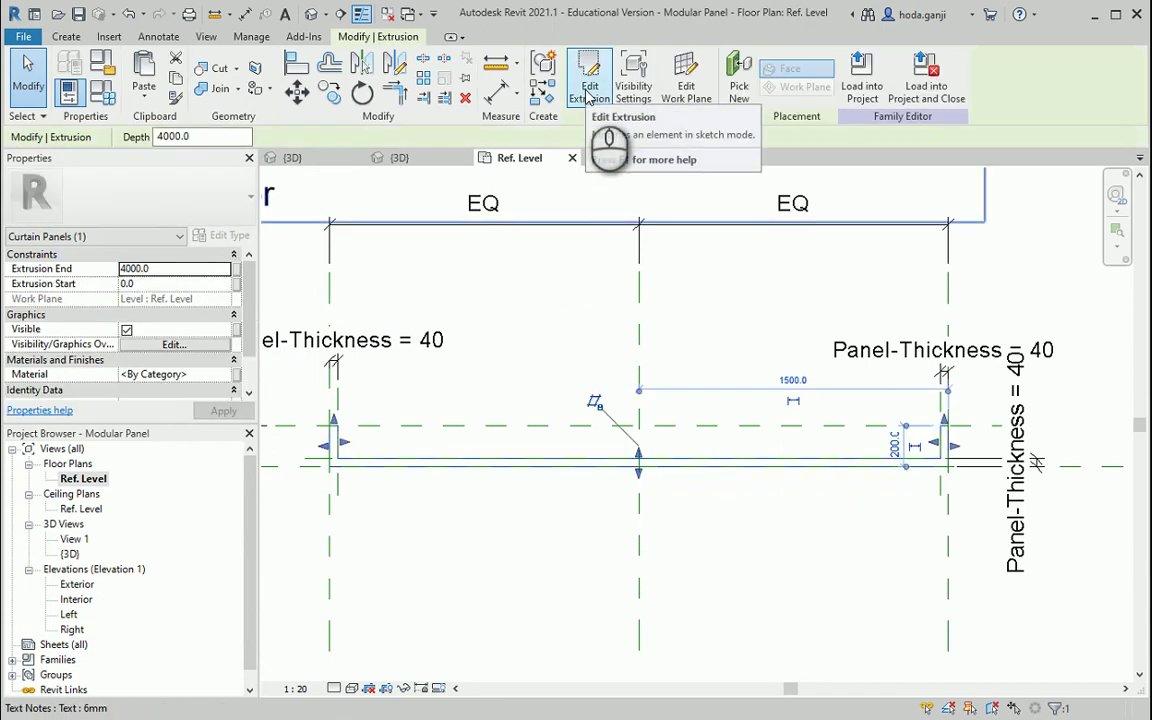
pyautogui.click(588, 92)
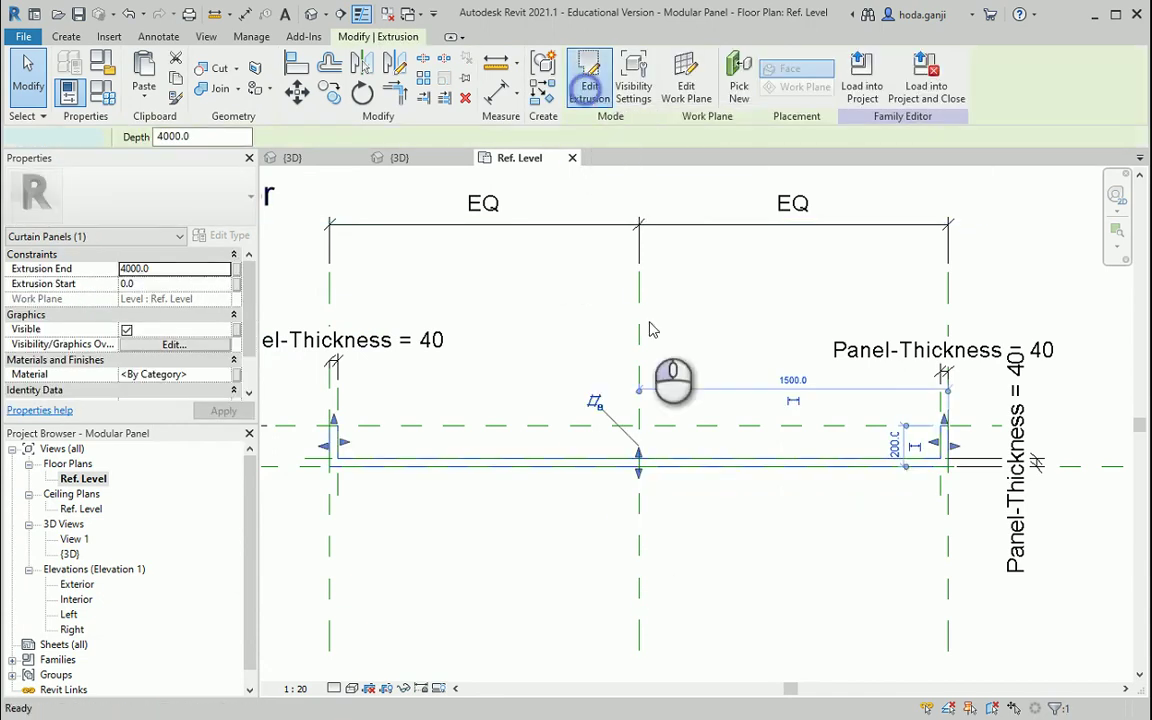
pyautogui.scroll(1, 1040, 510)
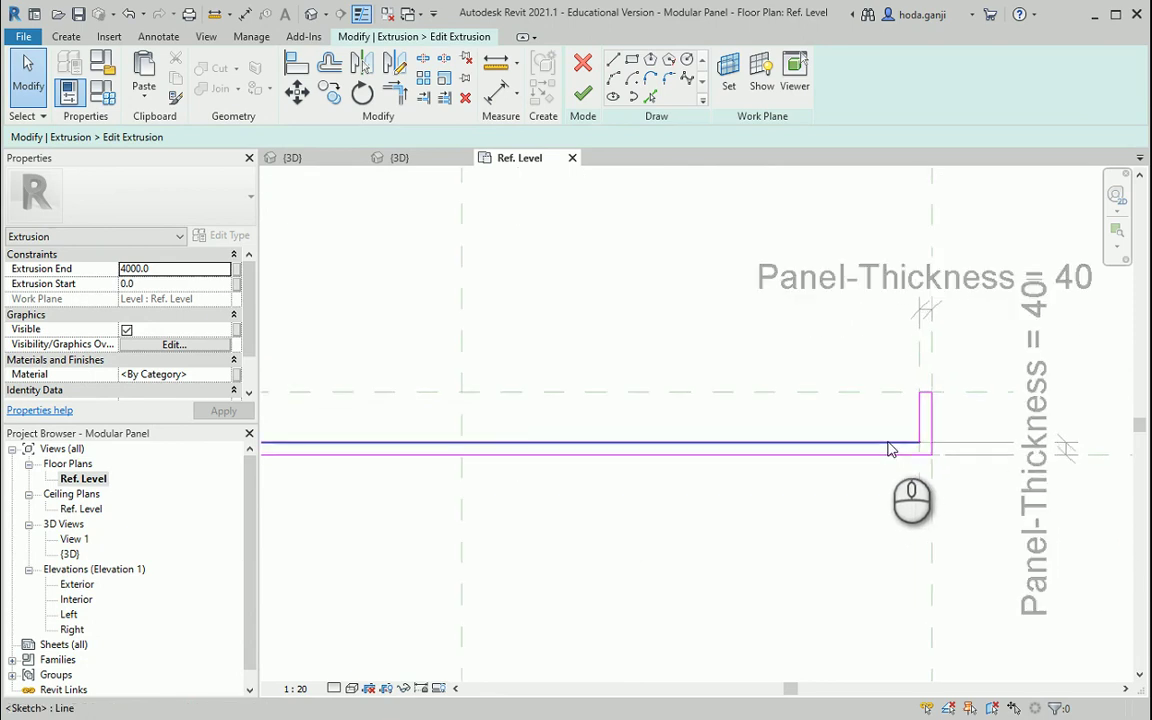
pyautogui.moveTo(511, 404); pyautogui.dragTo(518, 400, button='middle')
pyautogui.scroll(1, 518, 400)
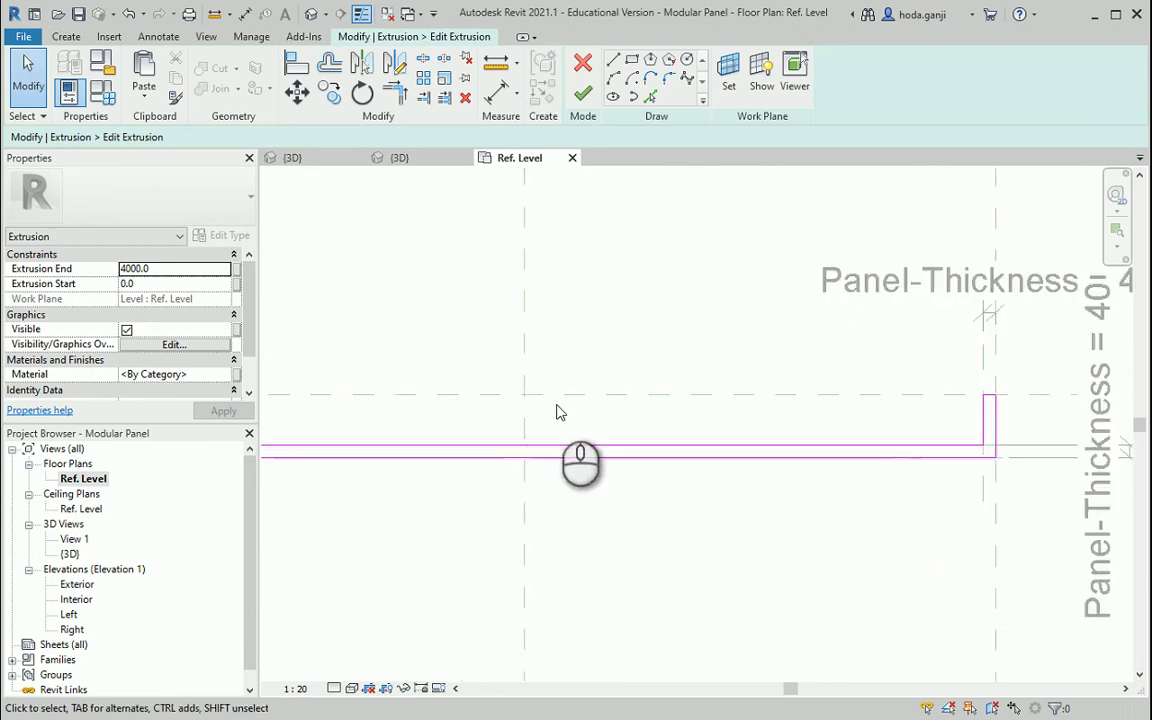
# Sketch a 160 mm line along the centre reference plane between the panel-depth reference plane and the panel's inner edge
pyautogui.click(649, 97)
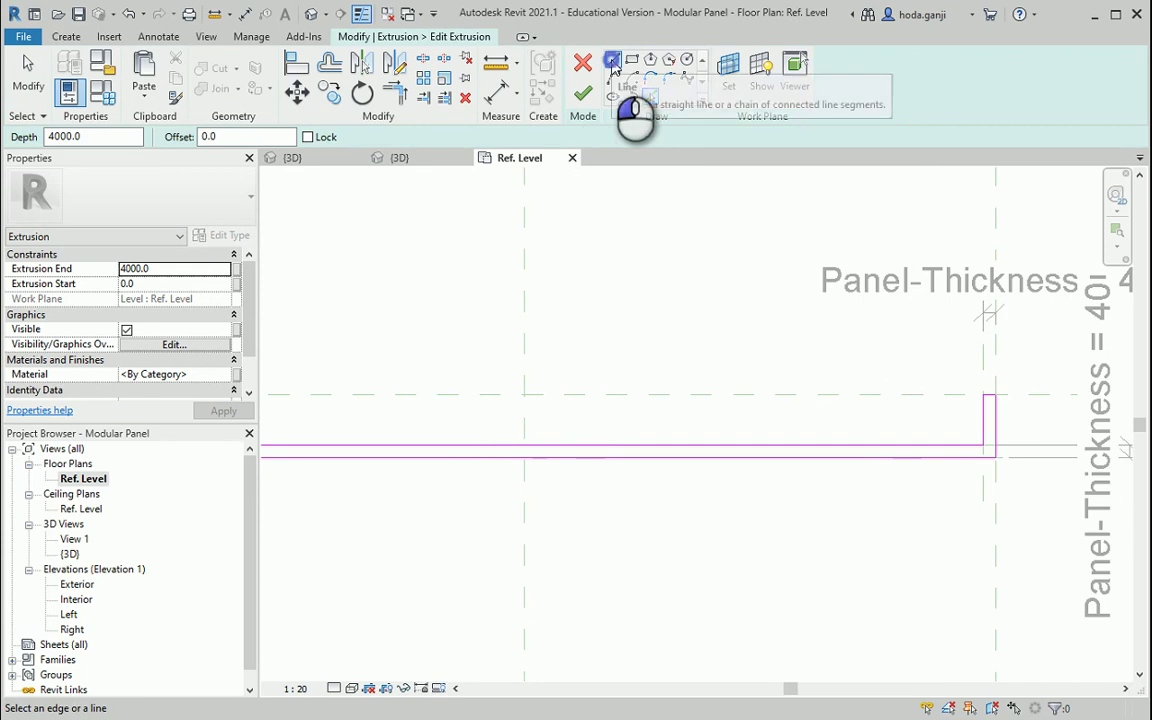
pyautogui.click(613, 60)
pyautogui.click(524, 395)
pyautogui.click(524, 395)
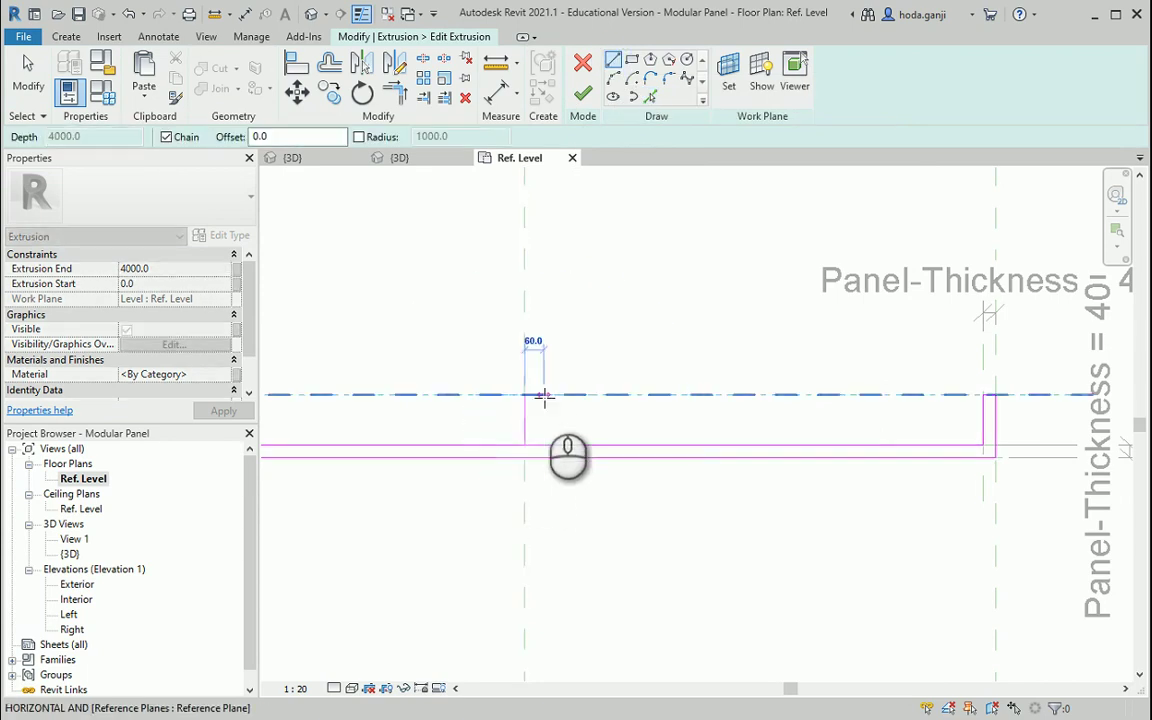
pyautogui.press('Escape')
pyautogui.scroll(1, 555, 388)
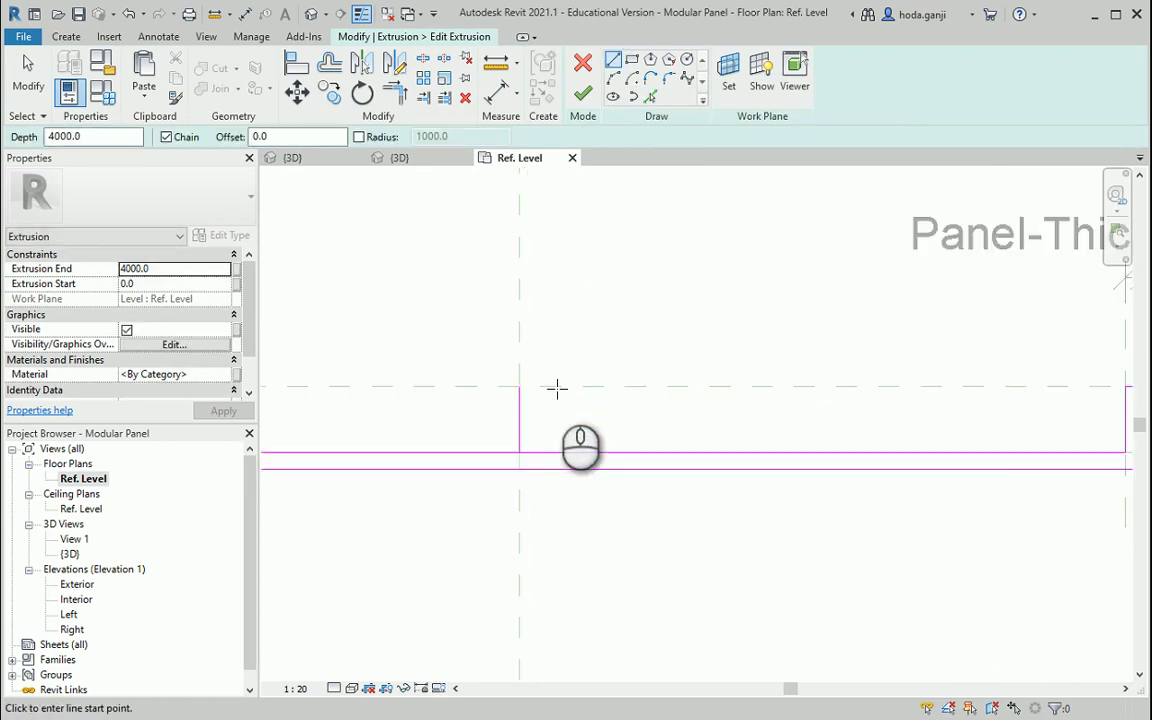
# Offset copies of the centre line 20 mm to both sides and delete the original line
pyautogui.click(333, 68)
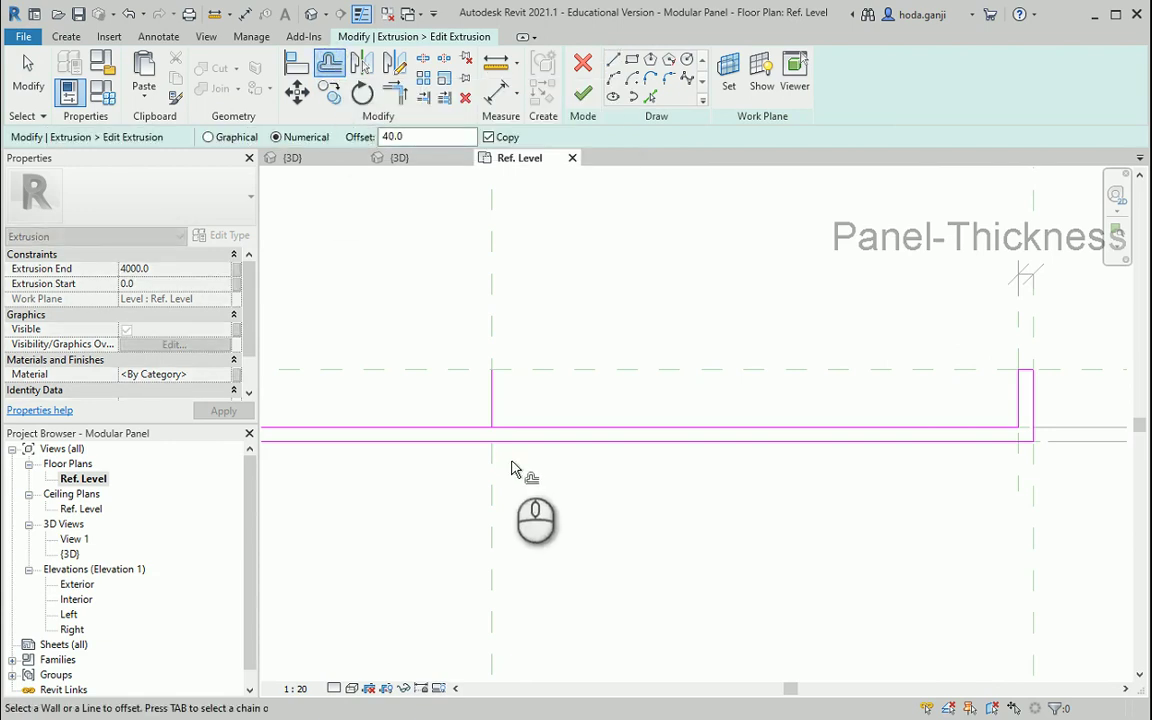
pyautogui.click(400, 137)
pyautogui.moveTo(400, 137); pyautogui.dragTo(352, 147)
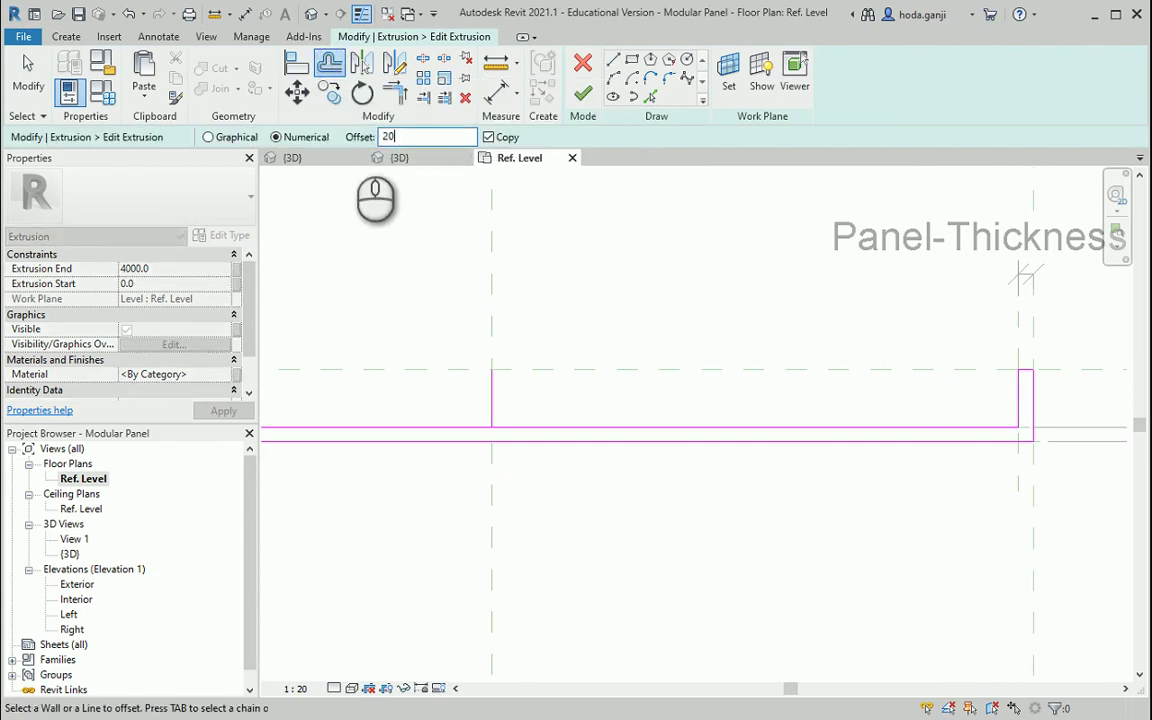
pyautogui.click(495, 391)
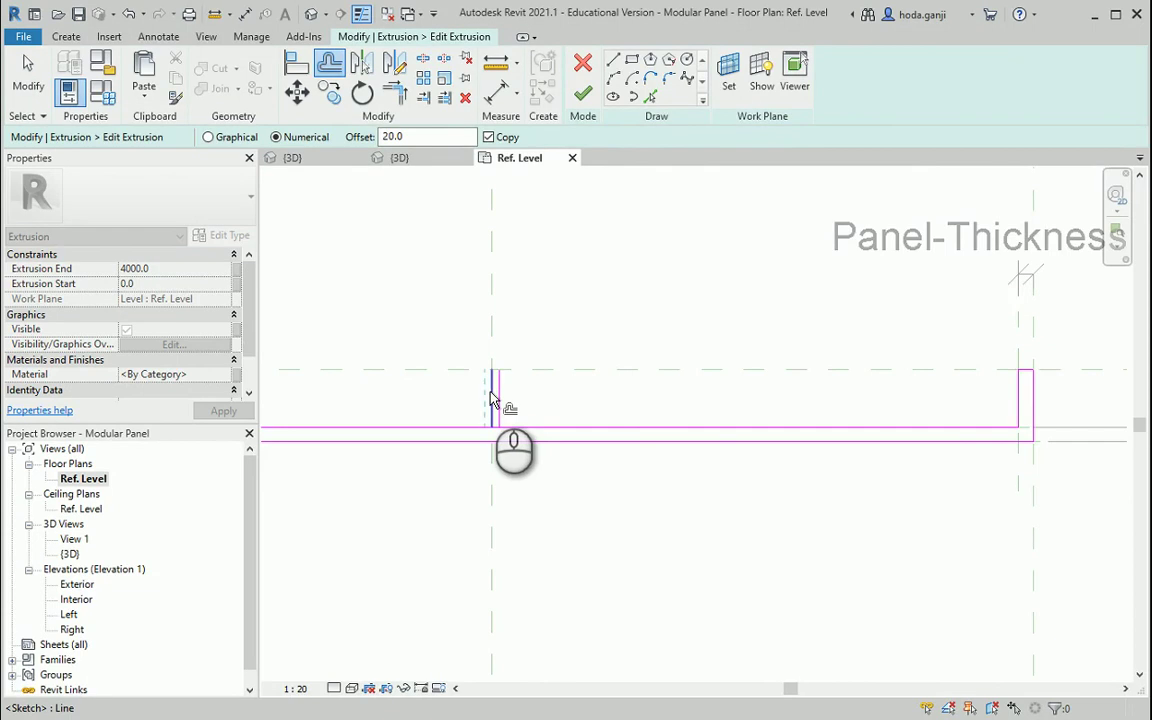
pyautogui.press('Escape')
pyautogui.click(491, 403)
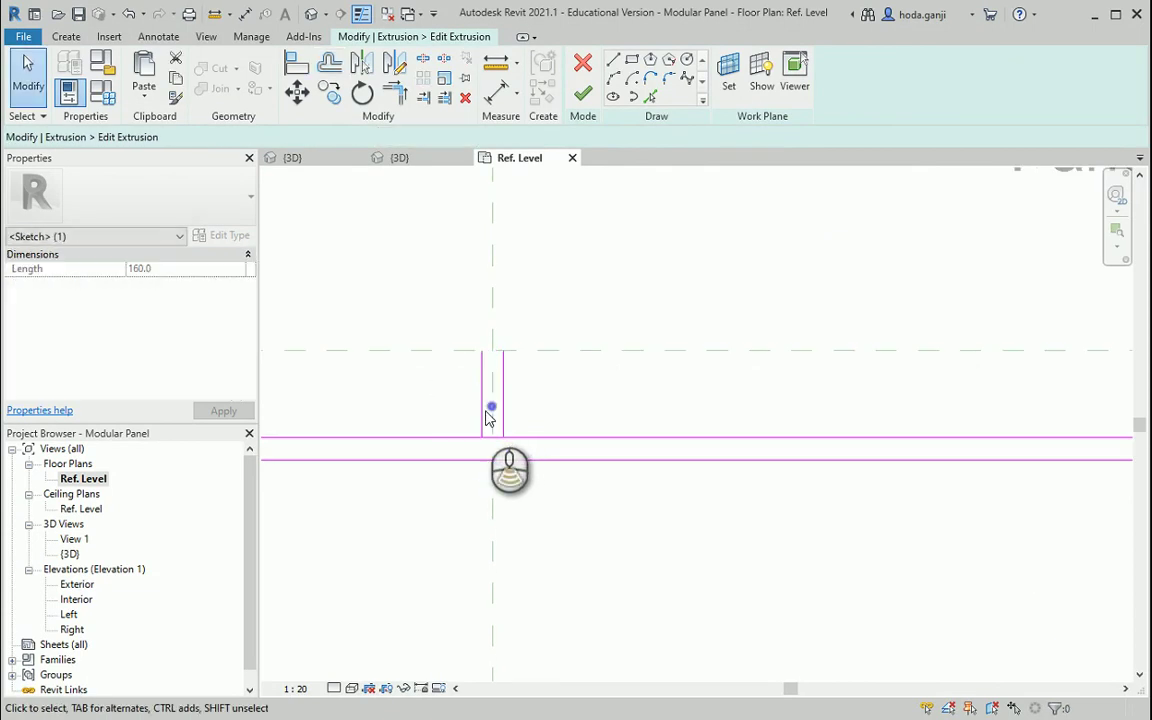
pyautogui.scroll(-2, 553, 422)
# Trim and extend the two offset lines with the panel edges to step the right half of the profile back to the panel-depth plane
pyautogui.click(395, 92)
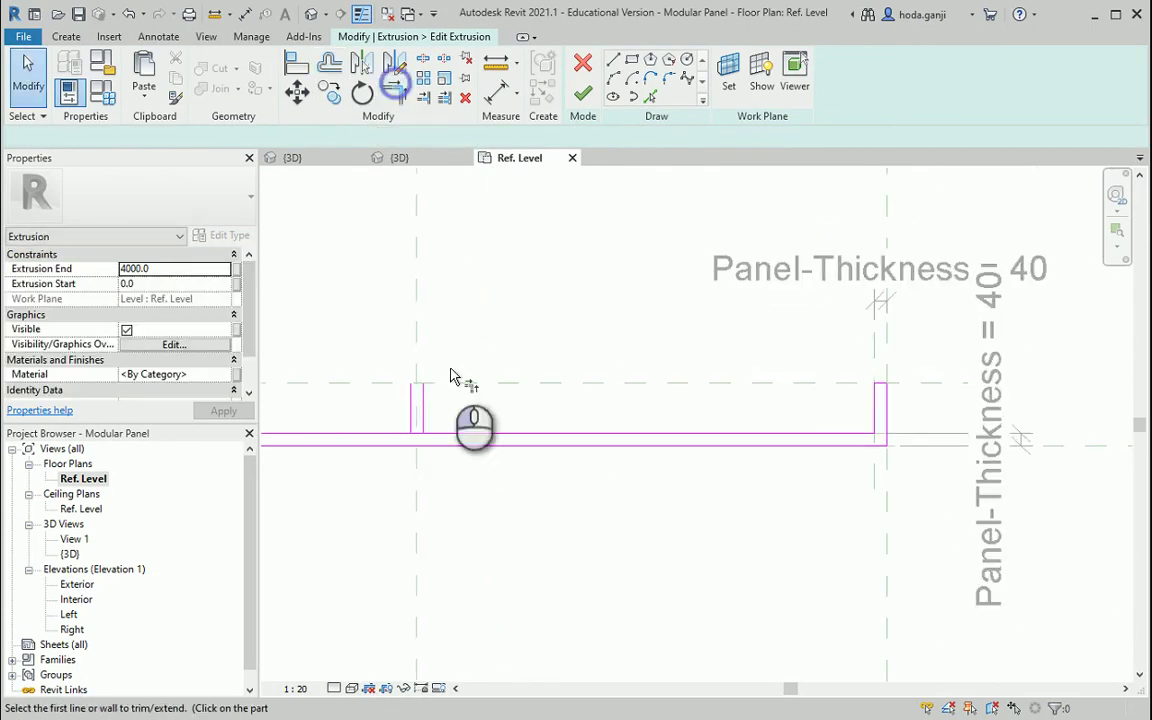
pyautogui.click(409, 403)
pyautogui.click(879, 386)
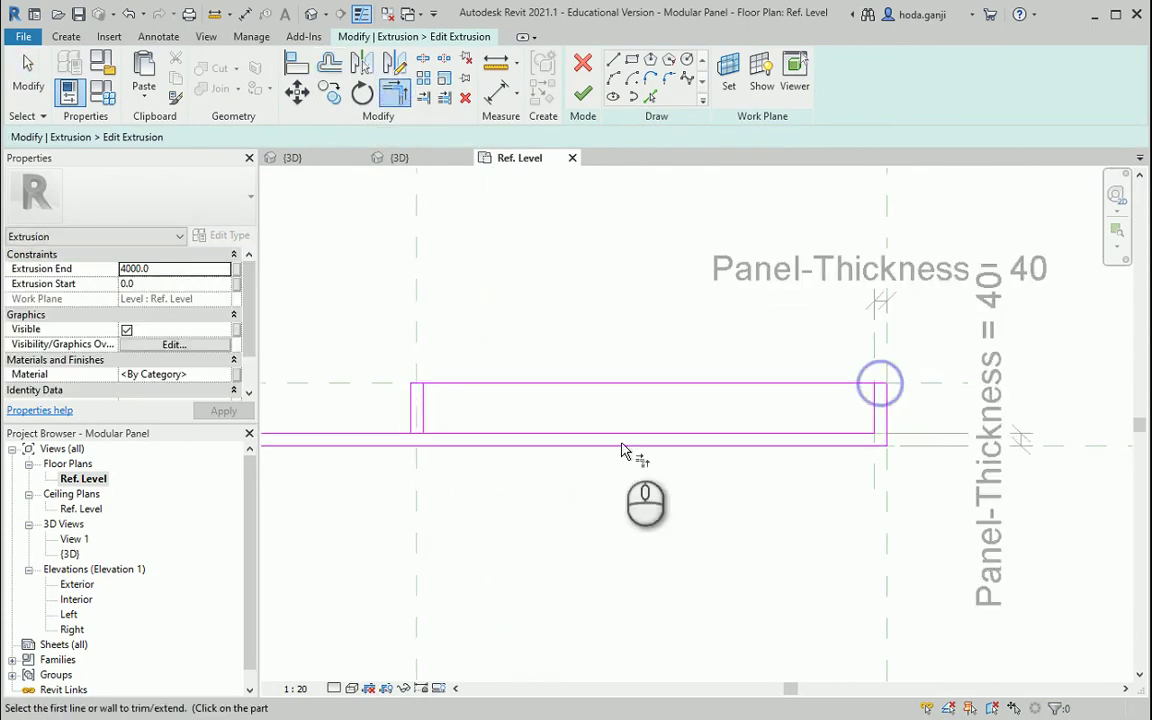
pyautogui.click(424, 411)
pyautogui.click(393, 442)
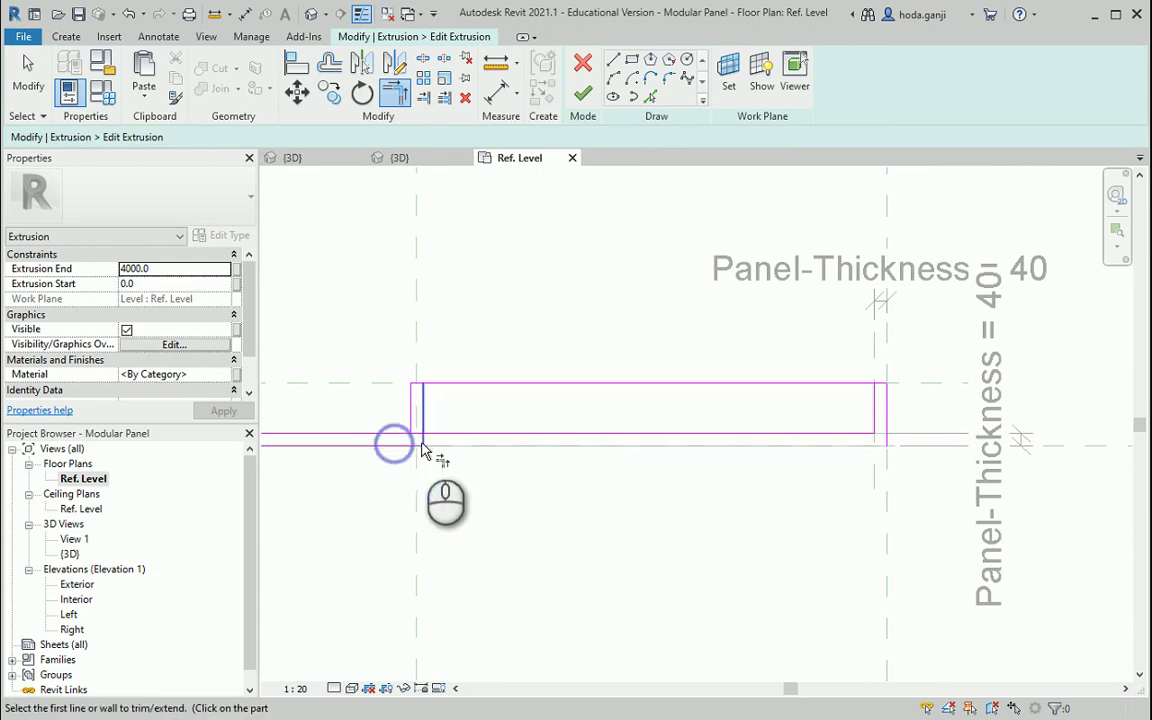
pyautogui.click(409, 418)
pyautogui.click(395, 432)
pyautogui.scroll(1, 740, 430)
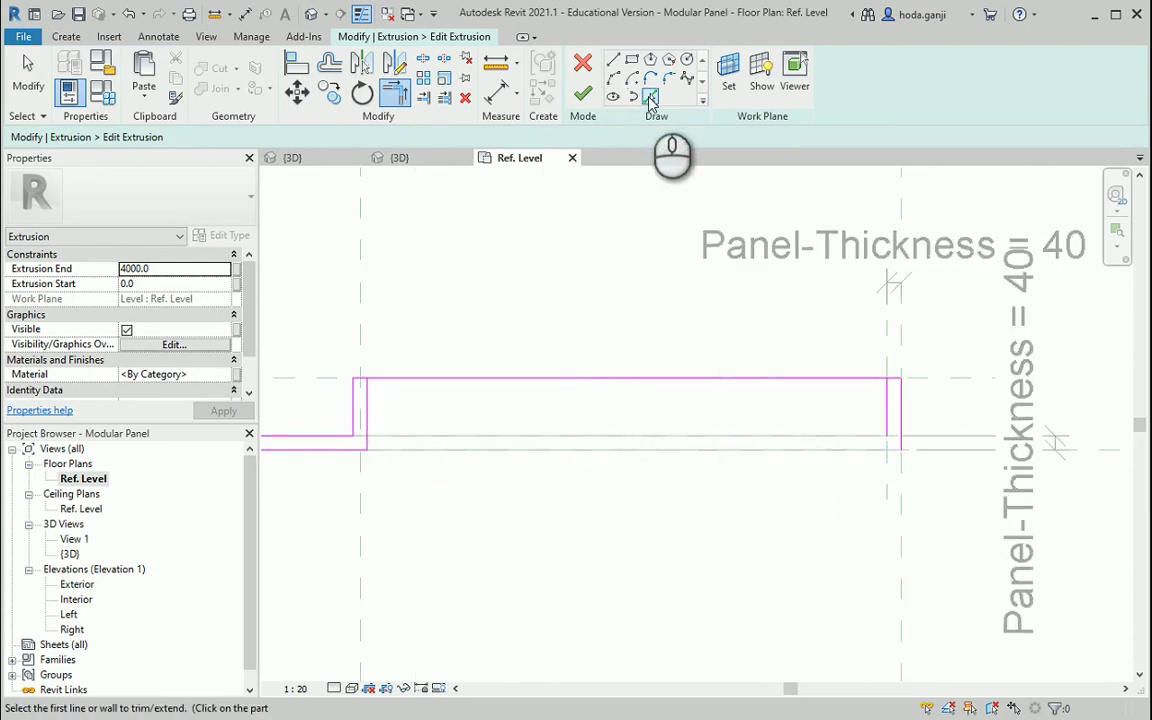
# Offset a copy of the stepped-back half's long edge 40 mm inward to form the panel thickness
pyautogui.click(650, 100)
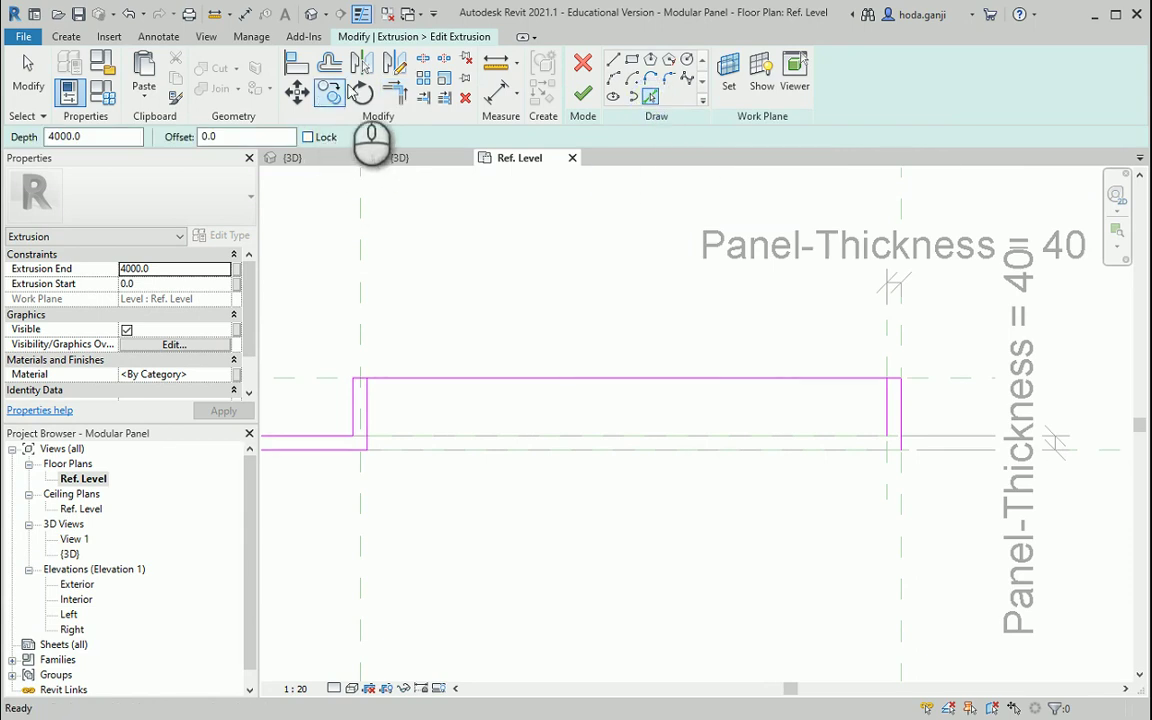
pyautogui.click(329, 63)
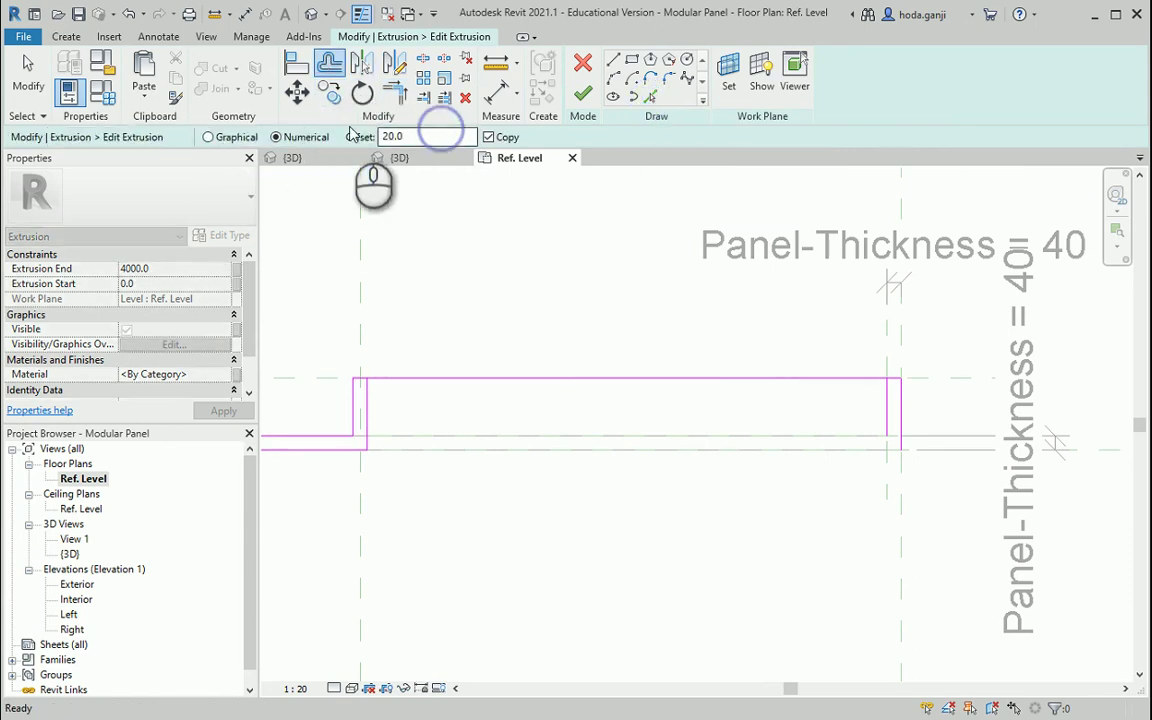
pyautogui.doubleClick(418, 138)
pyautogui.write('40')
pyautogui.press('Return')
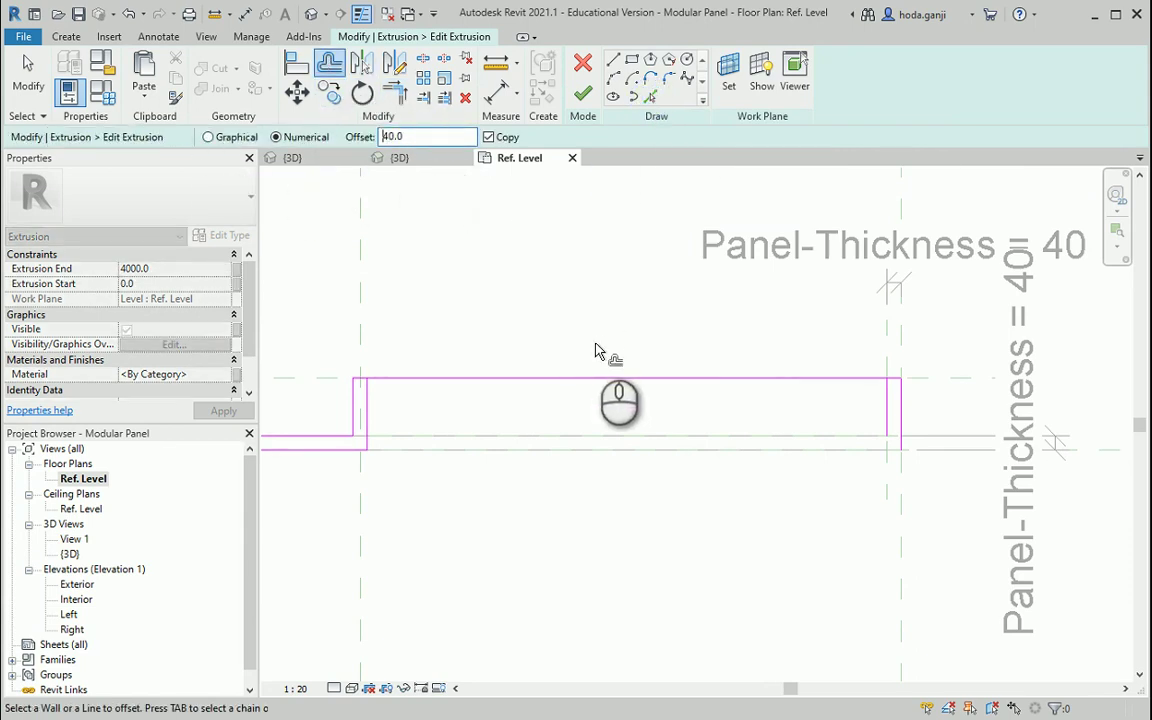
pyautogui.click(580, 386)
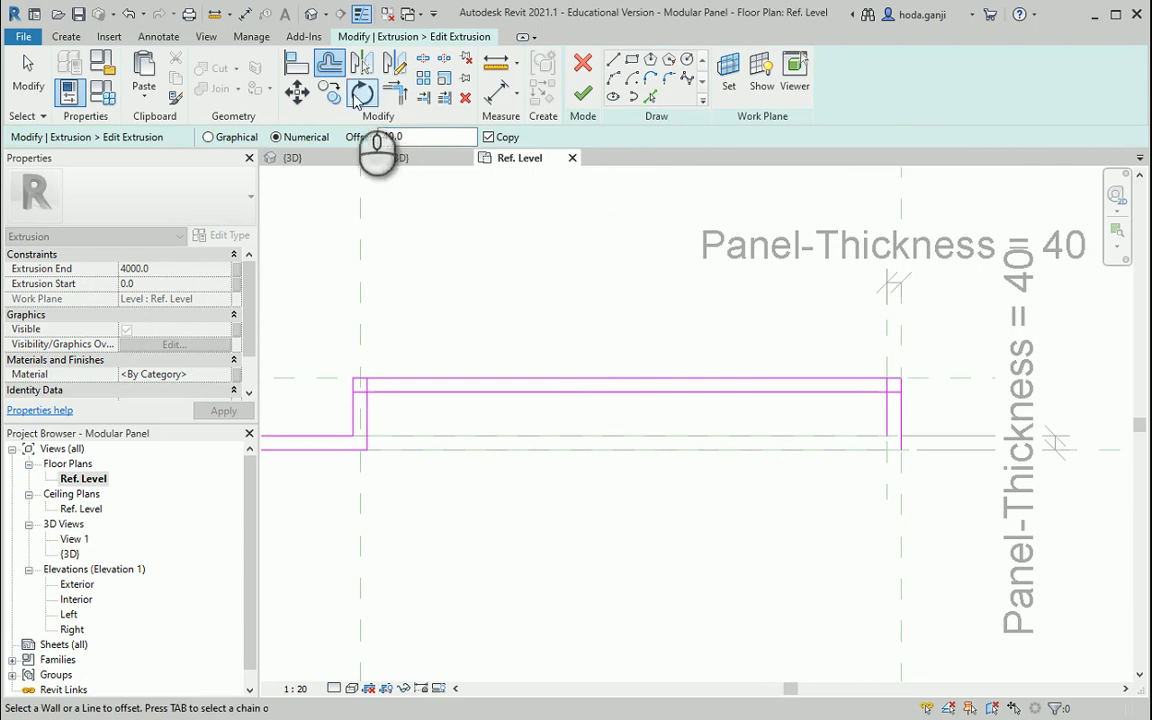
# Trim the 40 mm offset line to corners with the step's inner line and the right end return's inner edge
pyautogui.click(394, 91)
pyautogui.click(368, 404)
pyautogui.click(400, 391)
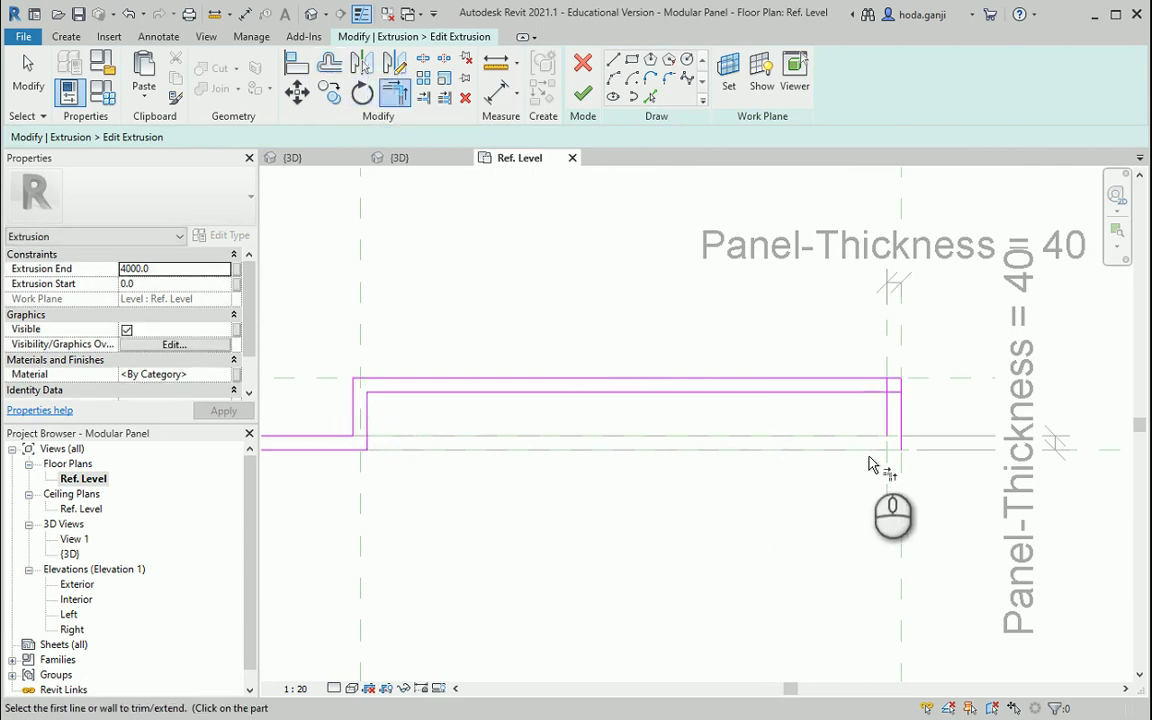
pyautogui.click(887, 411)
pyautogui.click(869, 392)
# Draw a short line closing the open end of the right return and trim the return's inner edge to it
pyautogui.scroll(3, 920, 476)
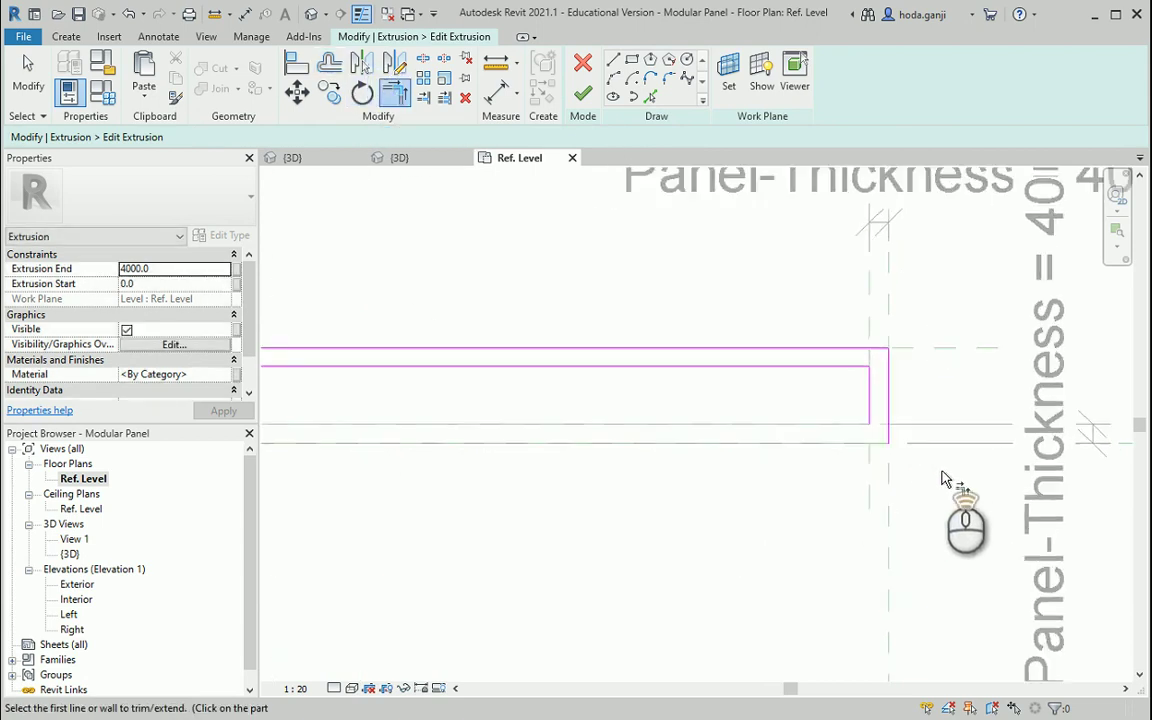
pyautogui.click(614, 61)
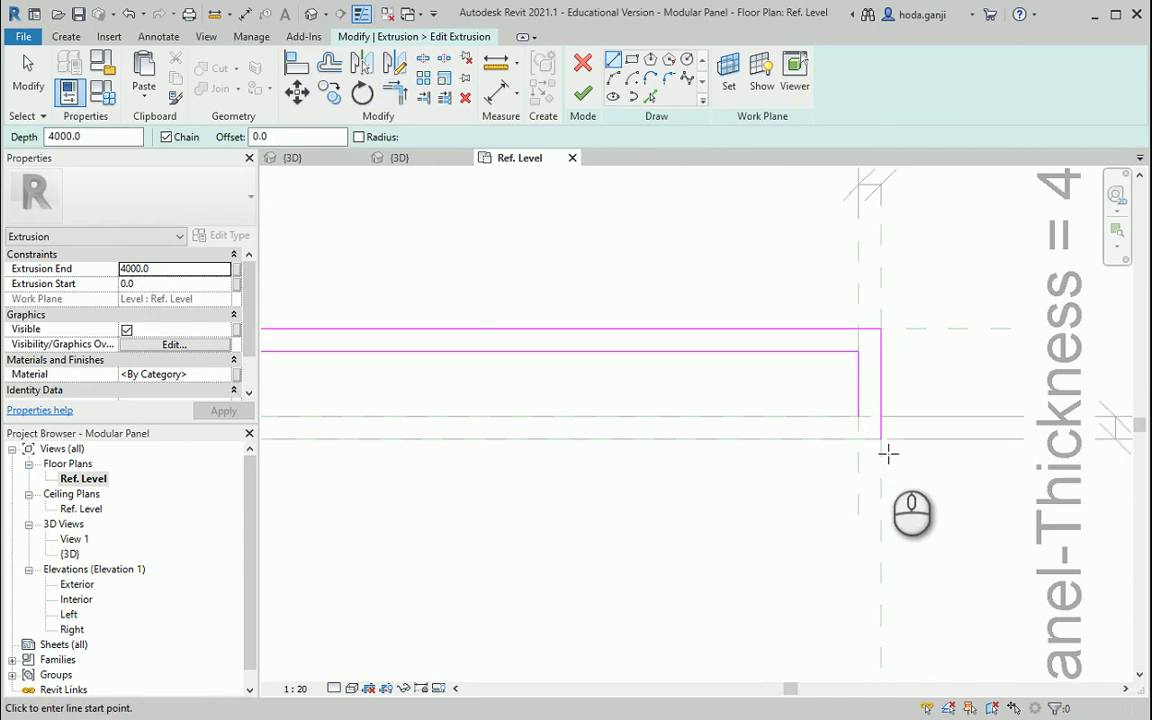
pyautogui.click(882, 437)
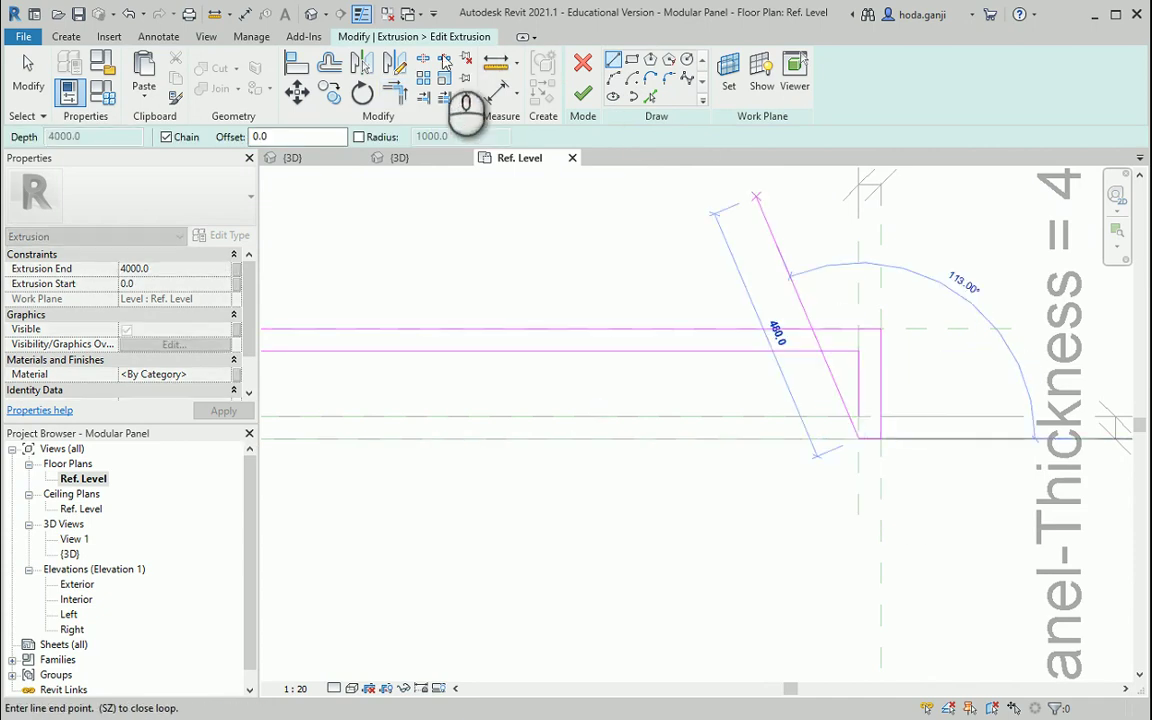
pyautogui.click(395, 93)
pyautogui.click(857, 390)
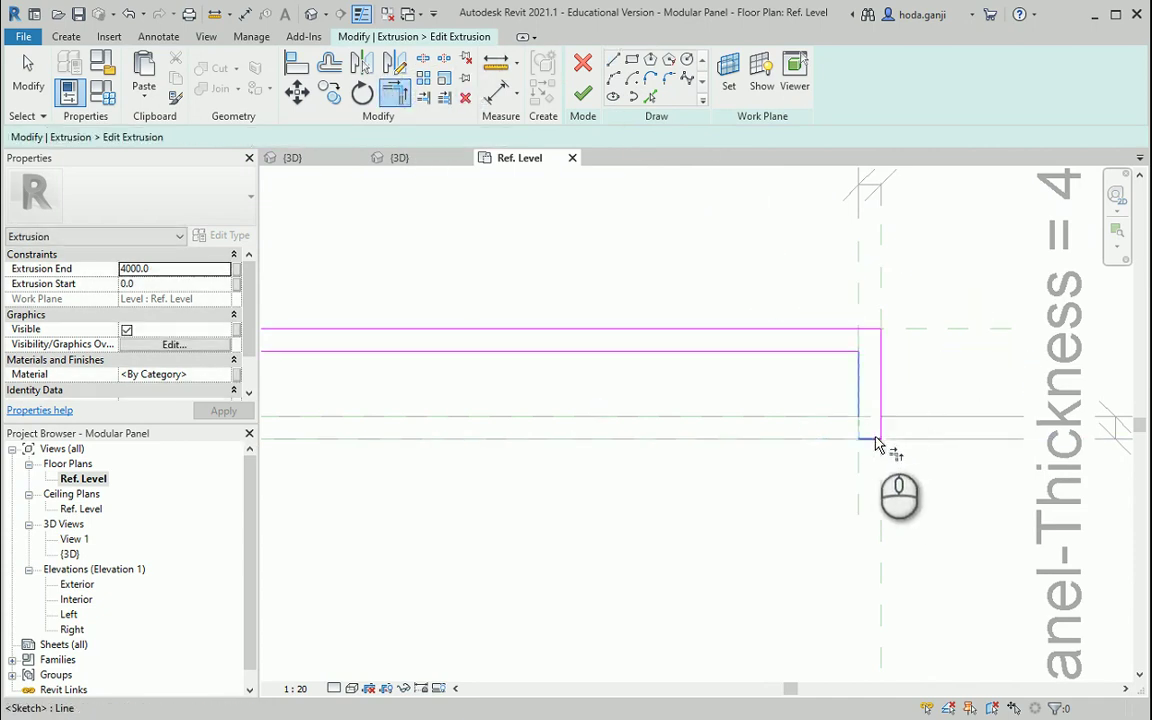
pyautogui.click(874, 434)
# Finish the stepped panel's extrusion sketch and deselect the extrusion
pyautogui.scroll(-3, 955, 447)
pyautogui.moveTo(956, 321); pyautogui.dragTo(640, 342, button='middle')
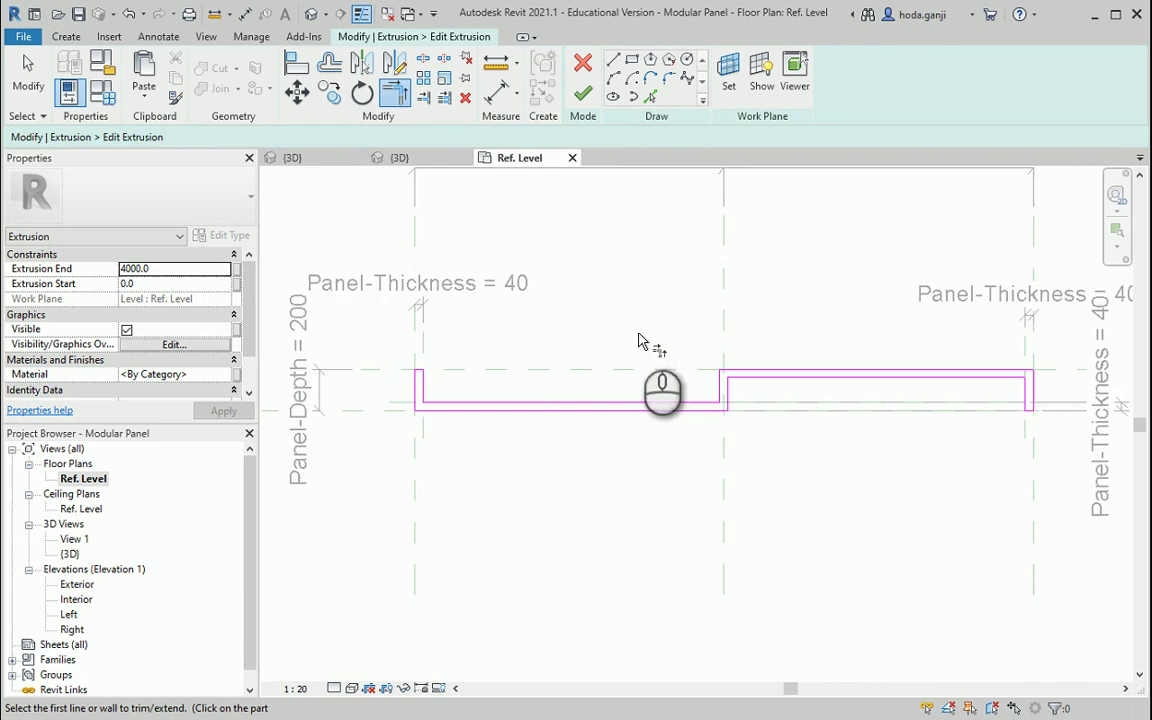
pyautogui.scroll(-1, 566, 399)
pyautogui.scroll(1, 1003, 360)
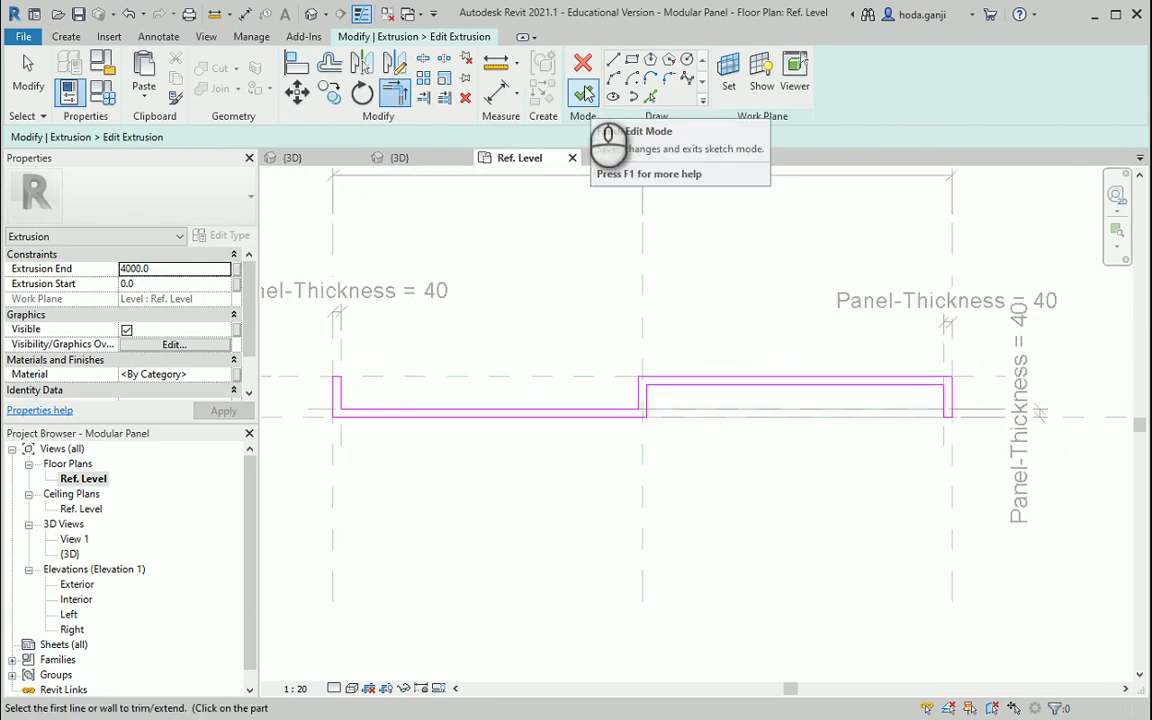
pyautogui.click(585, 94)
pyautogui.scroll(1, 700, 430)
pyautogui.click(643, 457)
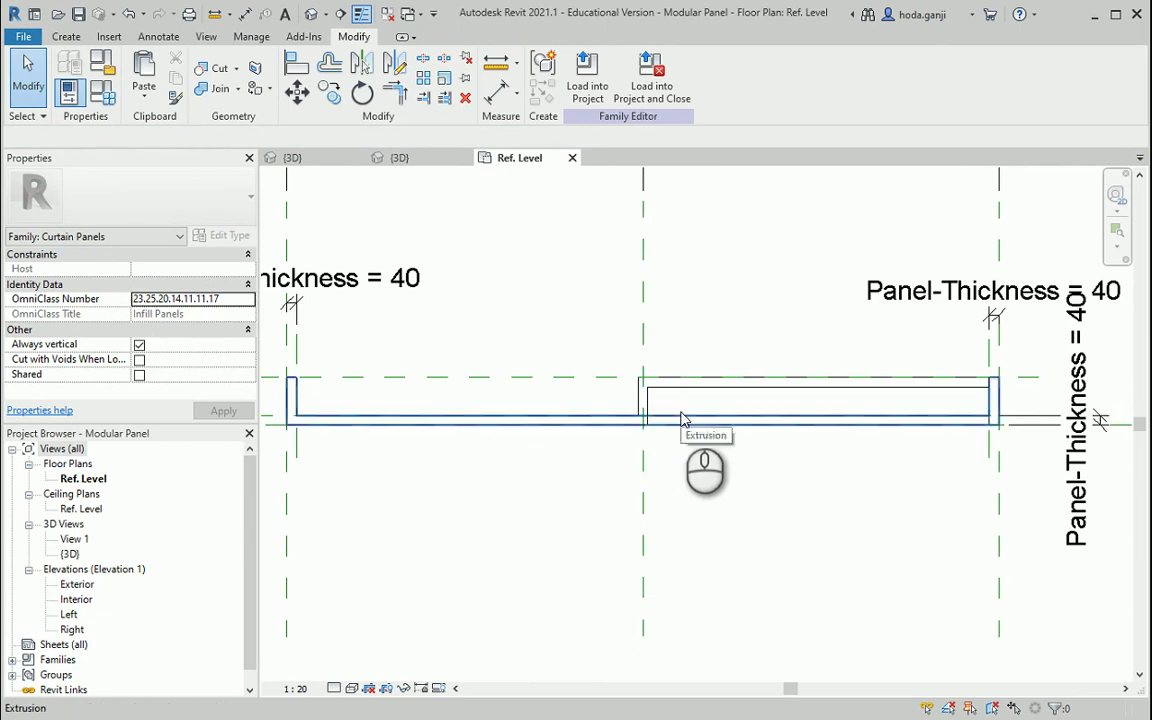
# Associate the straight panel extrusion's visibility with a new type parameter named "option 1"
pyautogui.click(681, 418)
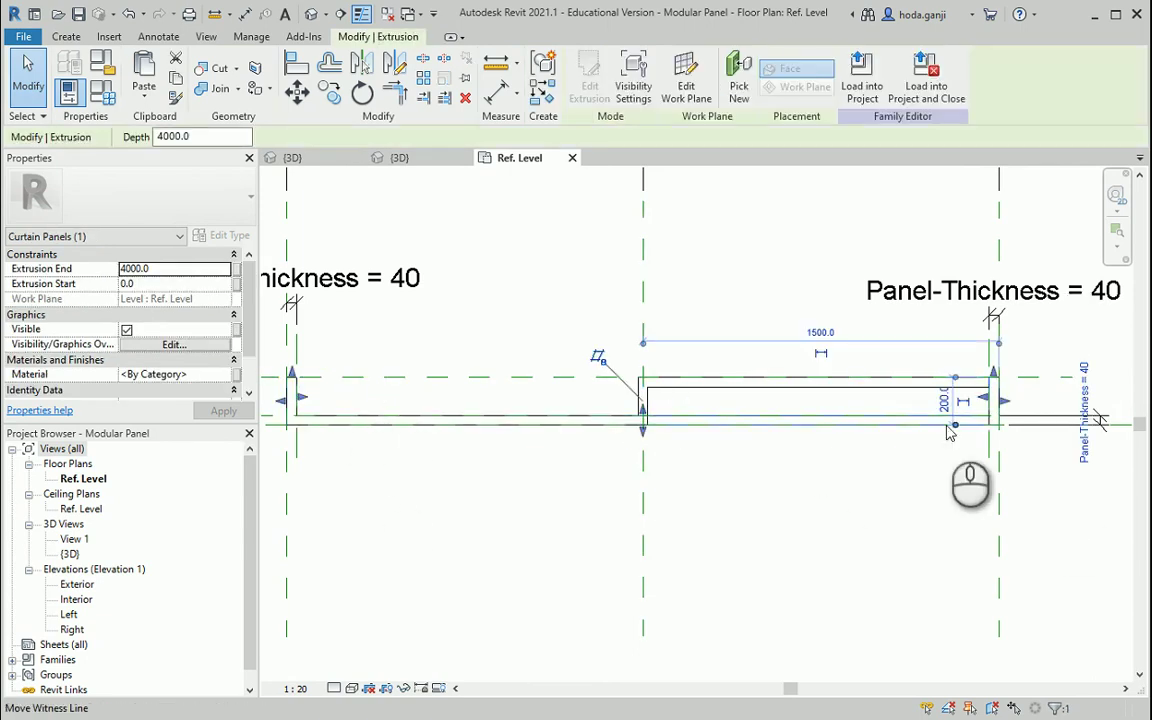
pyautogui.click(238, 330)
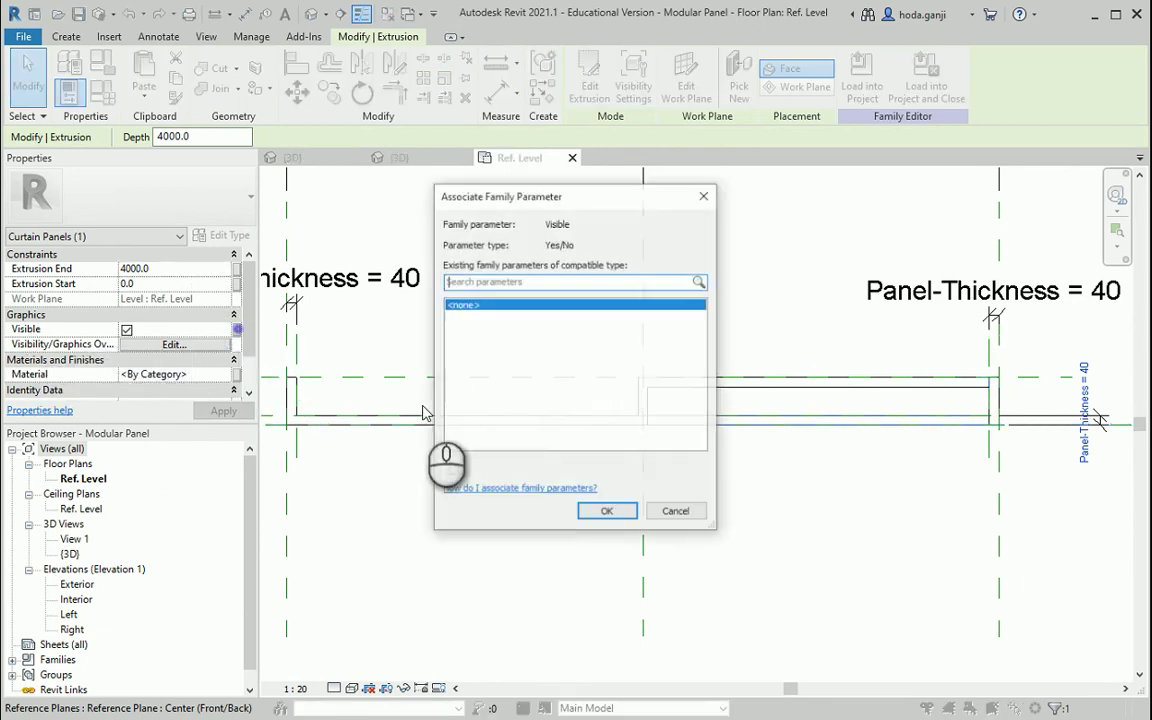
pyautogui.click(452, 472)
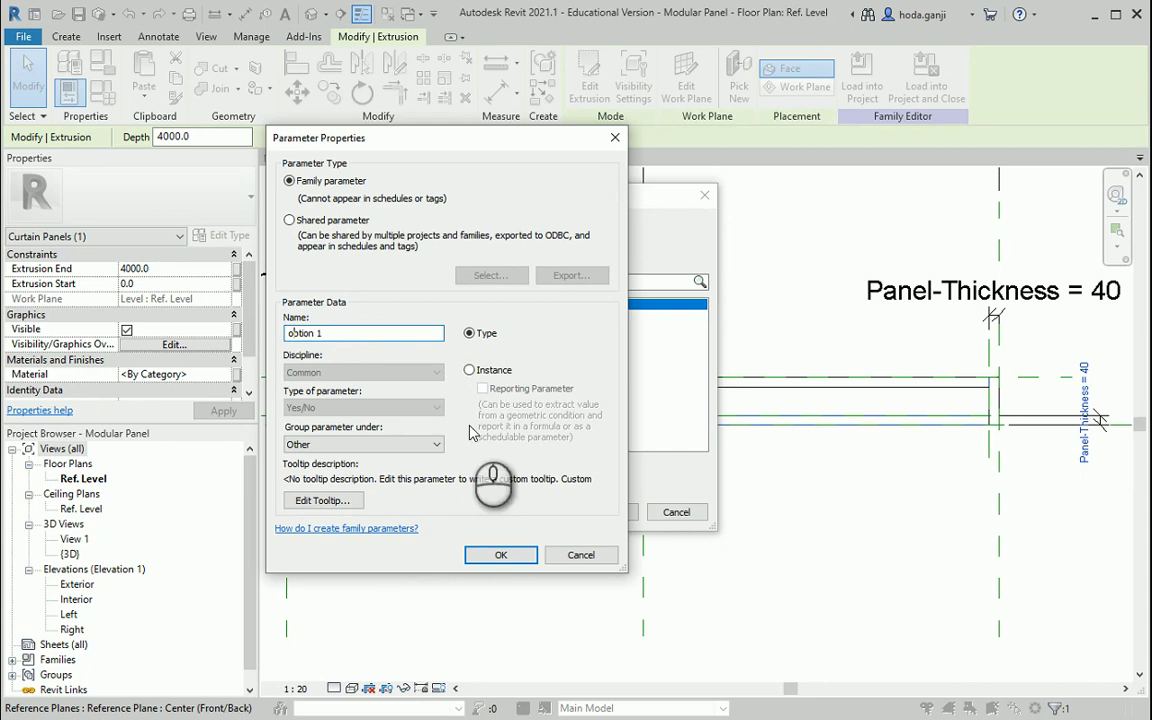
pyautogui.click(500, 555)
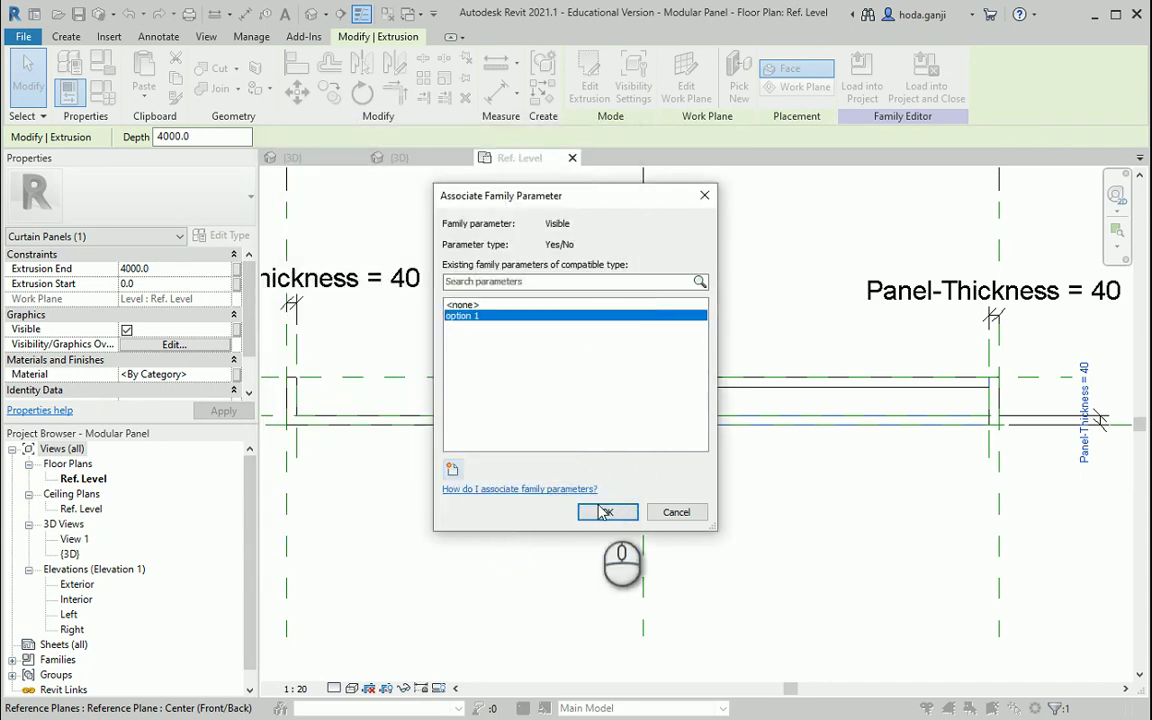
pyautogui.click(604, 512)
pyautogui.click(600, 512)
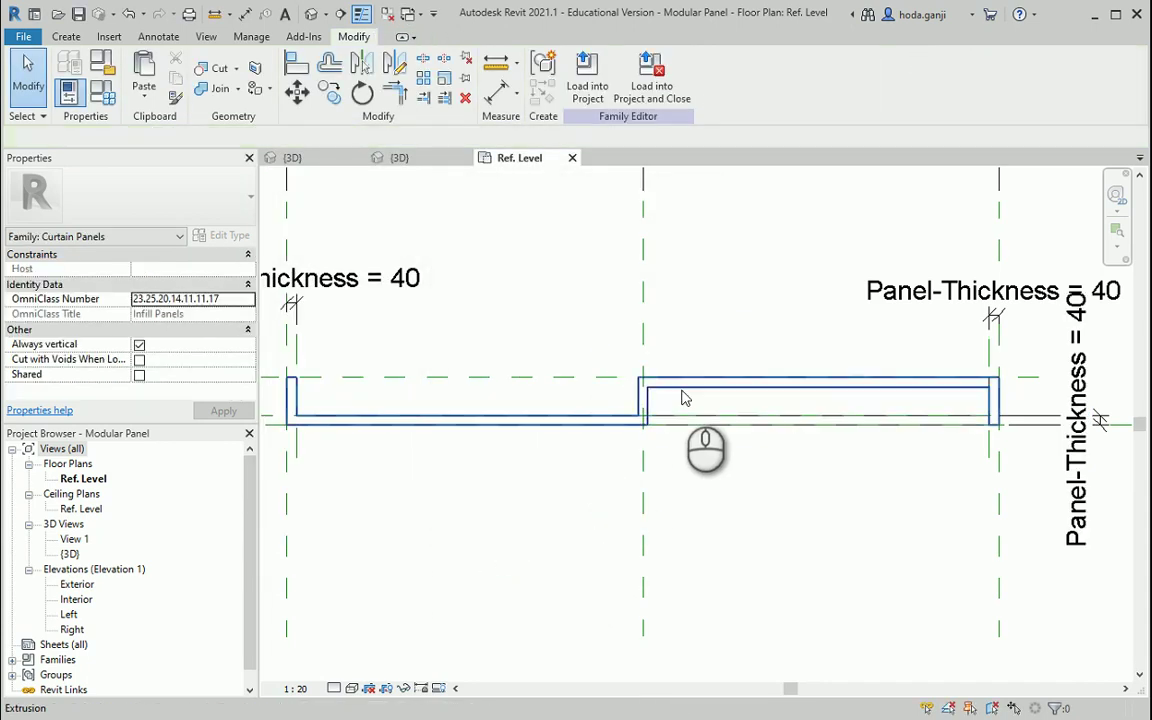
# Associate the stepped panel extrusion's visibility with a new type parameter named "option 2"
pyautogui.click(684, 398)
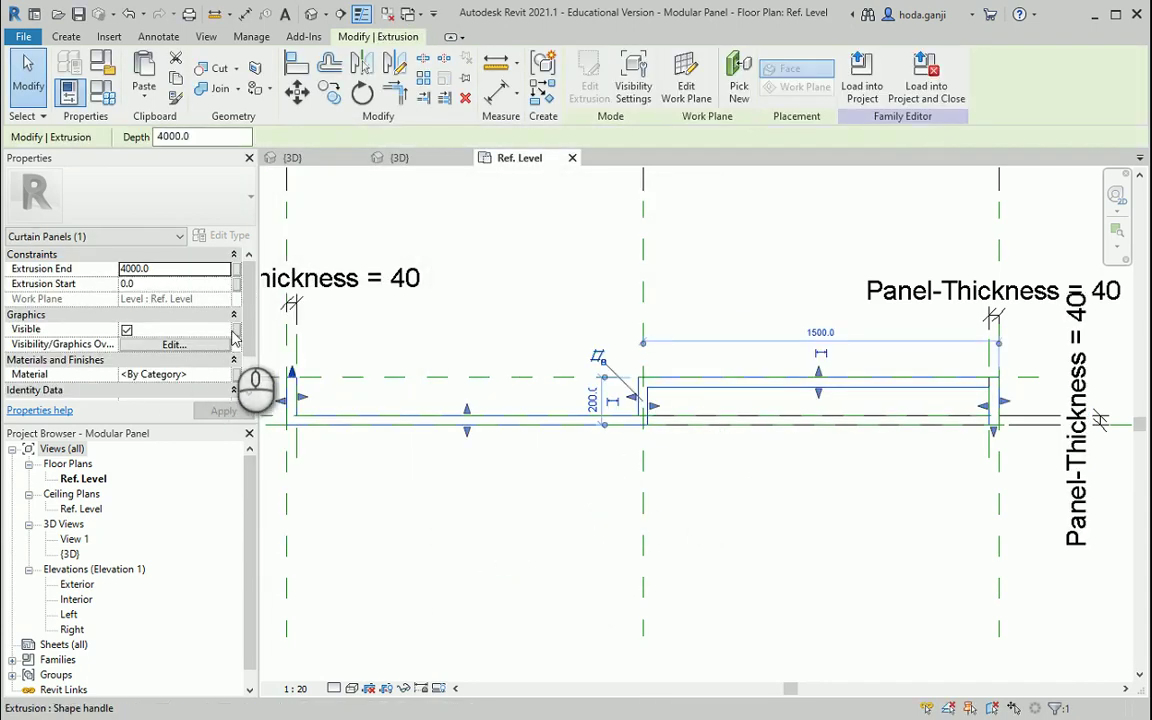
pyautogui.click(238, 334)
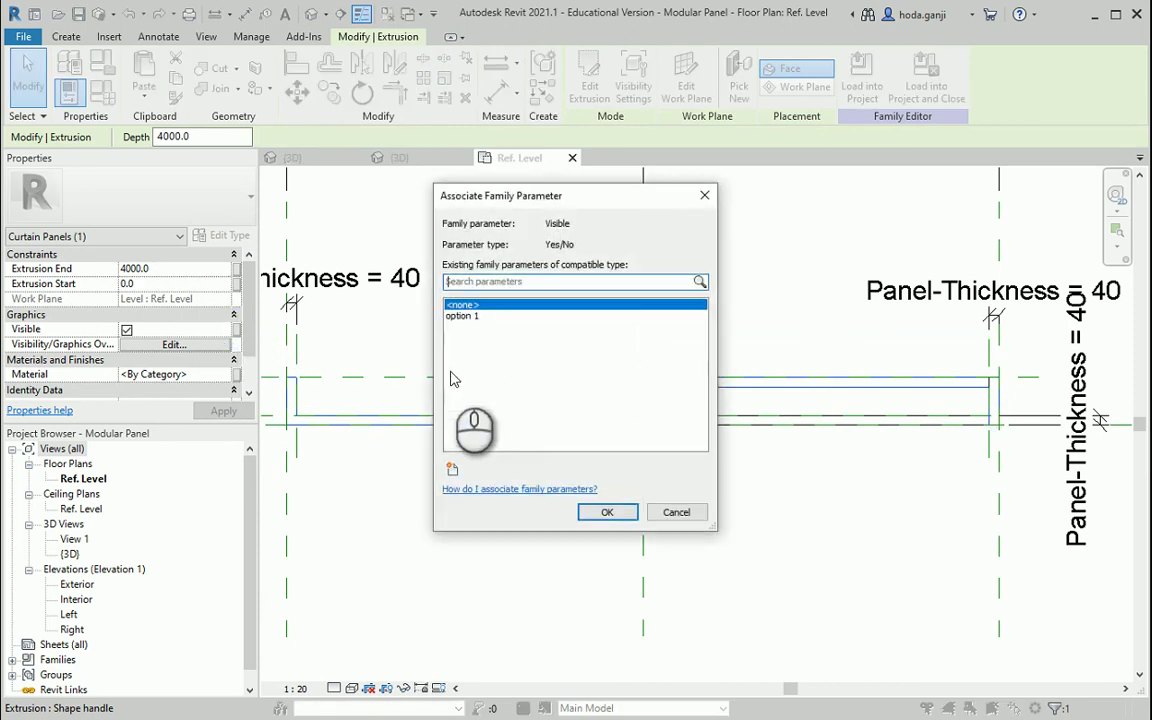
pyautogui.click(453, 470)
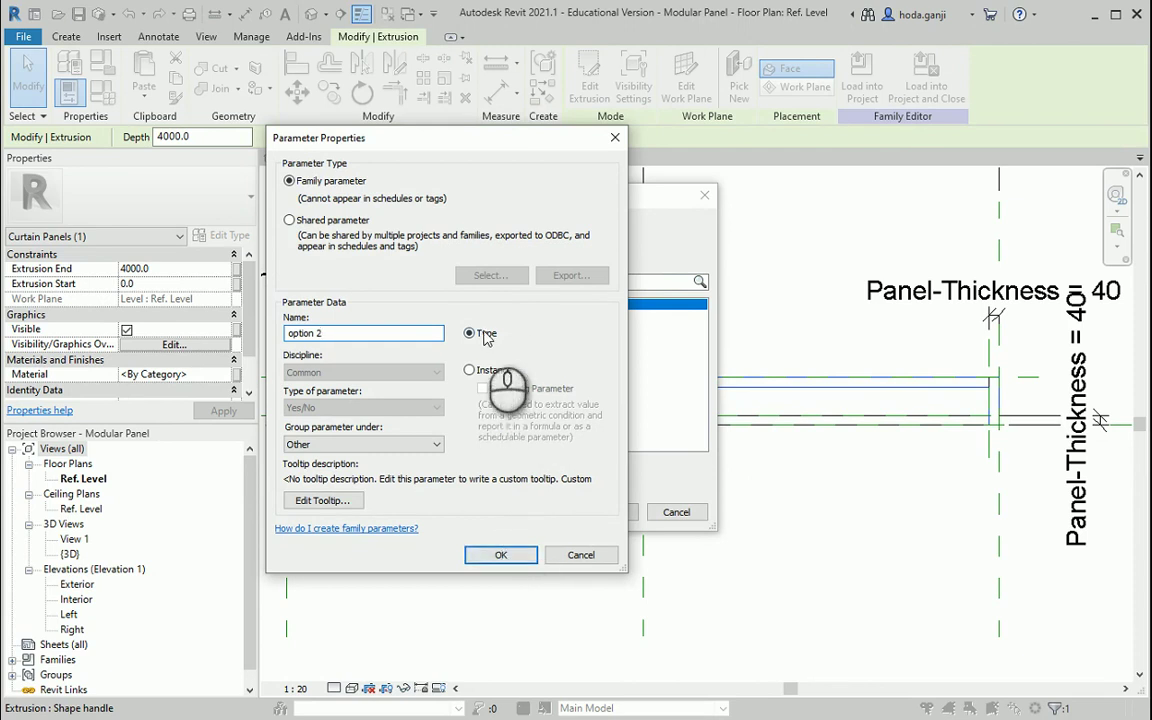
pyautogui.click(488, 557)
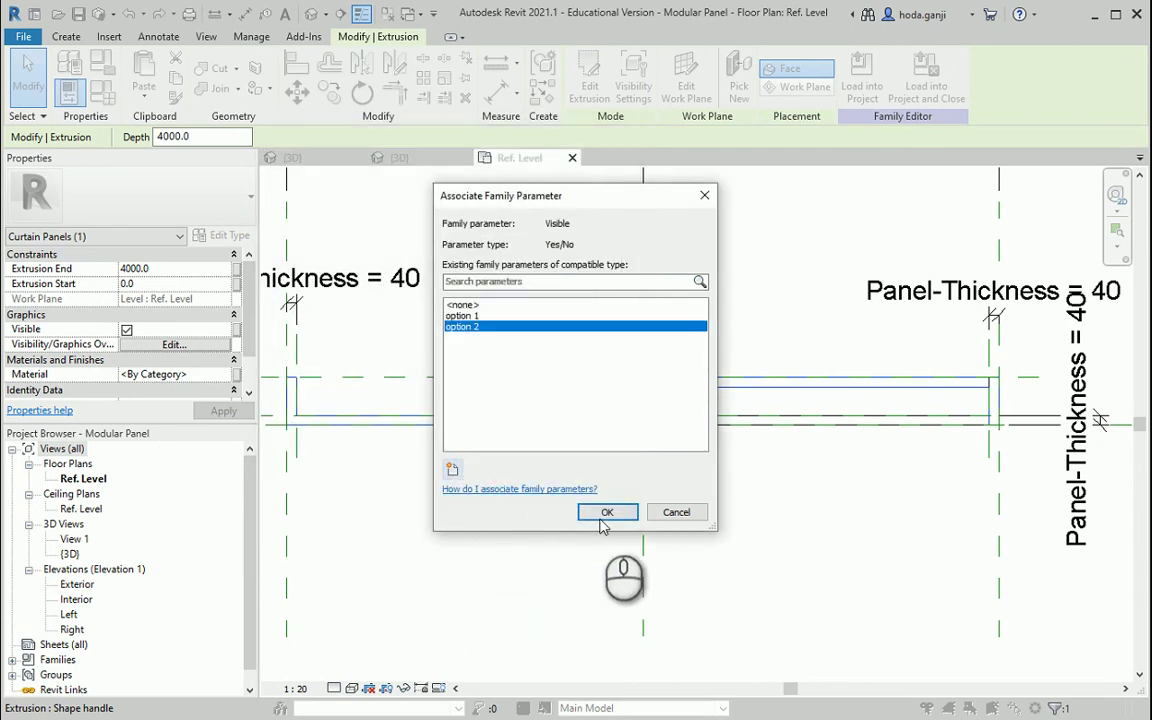
pyautogui.click(604, 512)
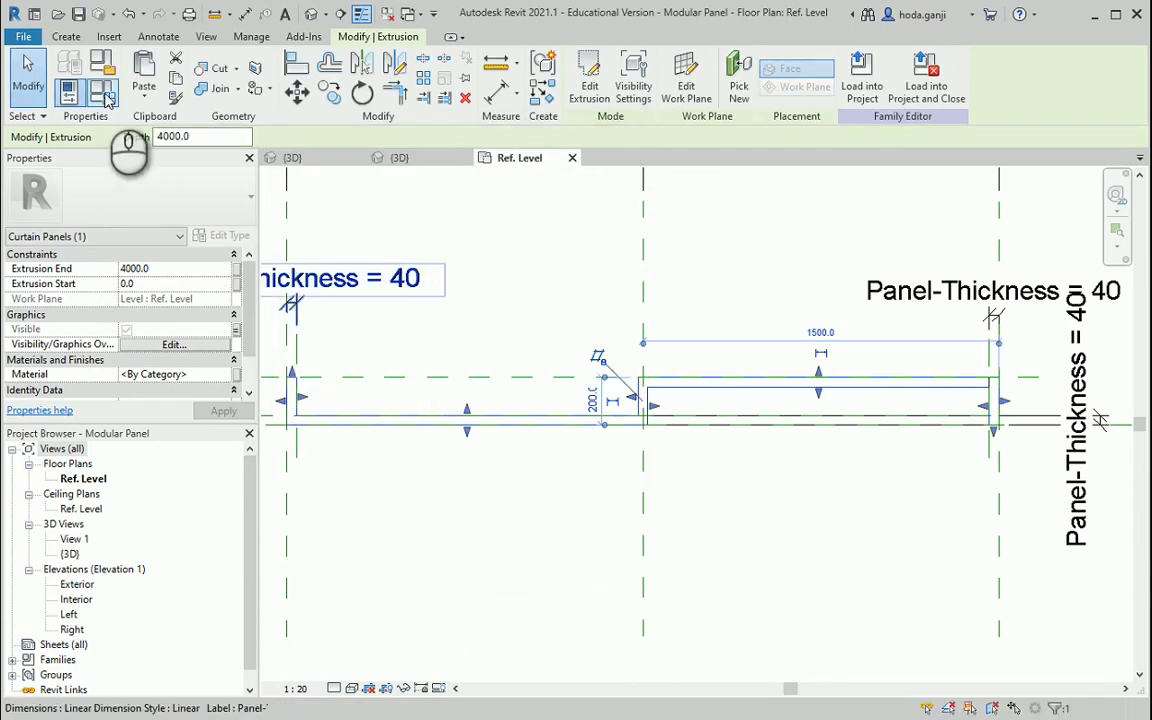
pyautogui.click(500, 525)
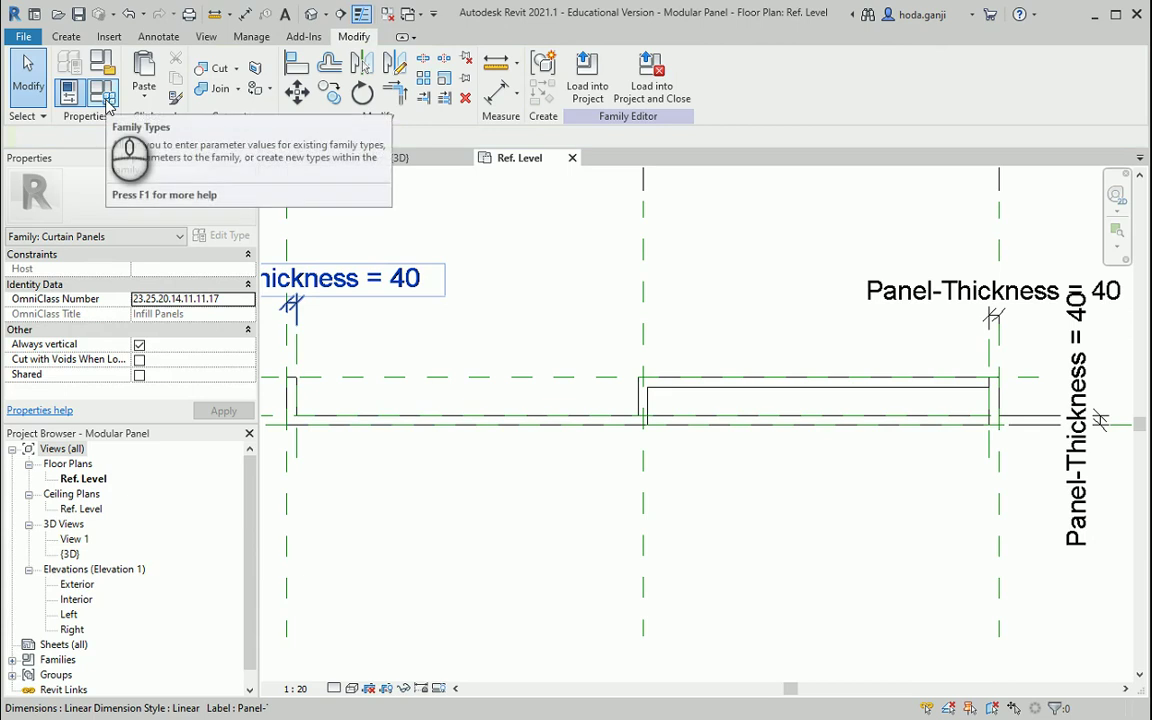
# In the family types, turn off the option 1 visibility parameter for type Option 2 and apply it
pyautogui.click(106, 100)
pyautogui.moveTo(286, 160); pyautogui.dragTo(384, 135)
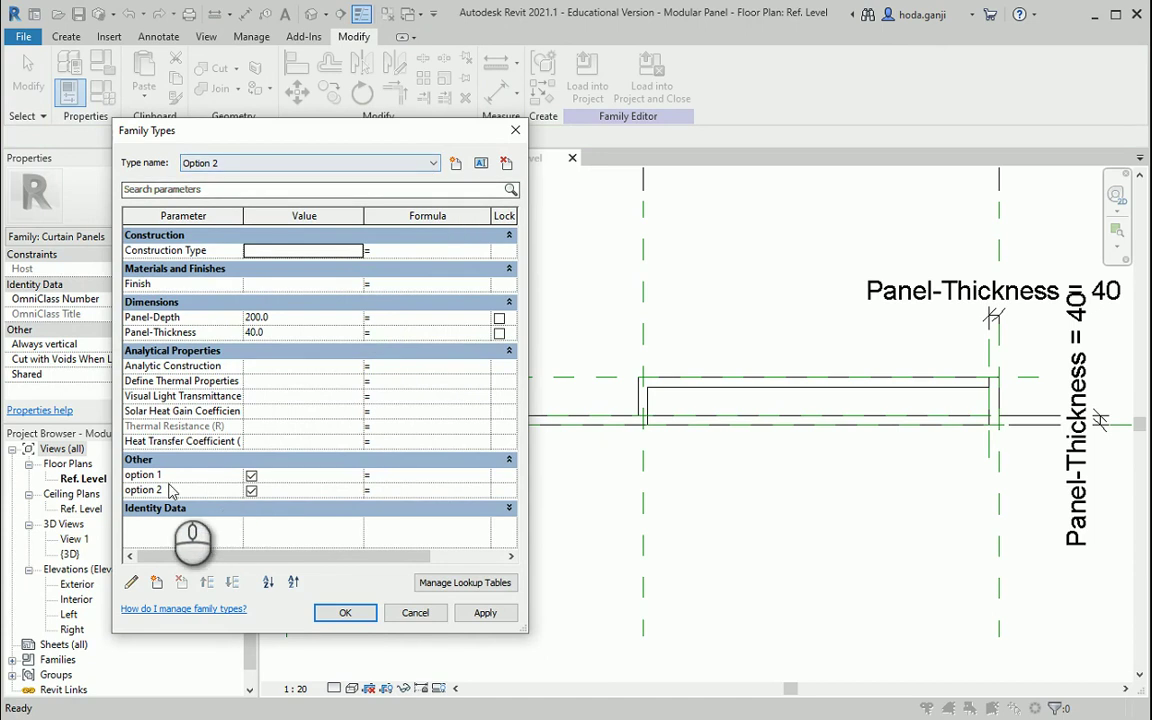
pyautogui.click(251, 477)
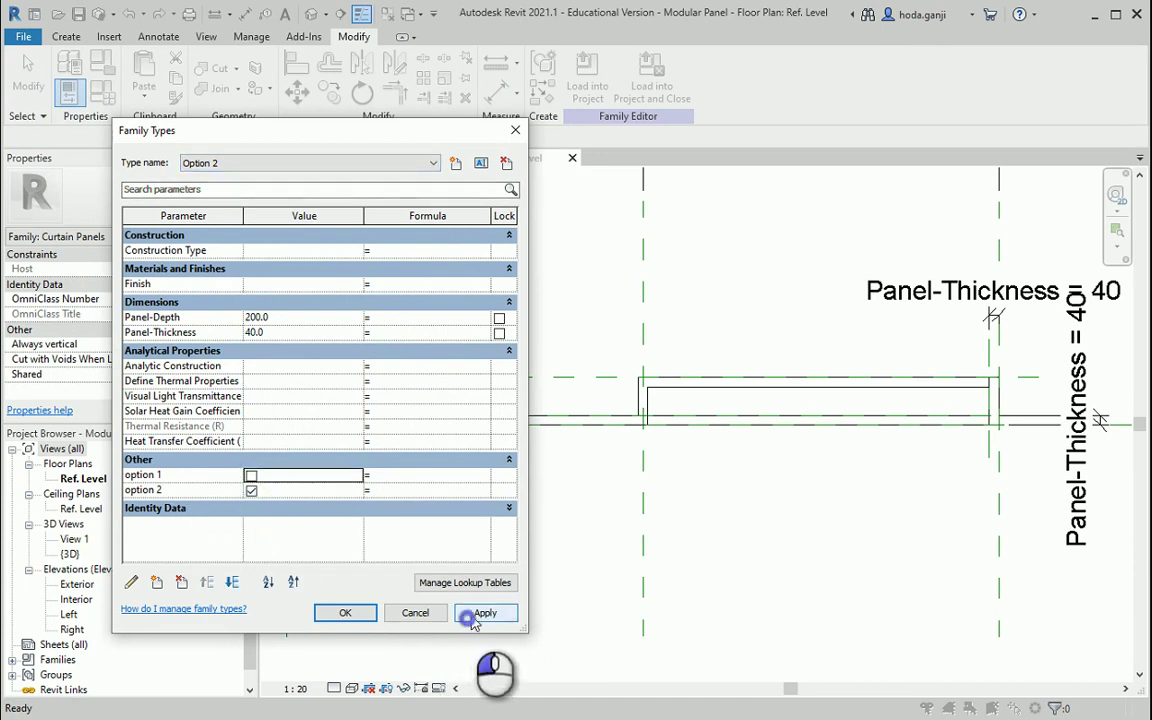
pyautogui.click(475, 618)
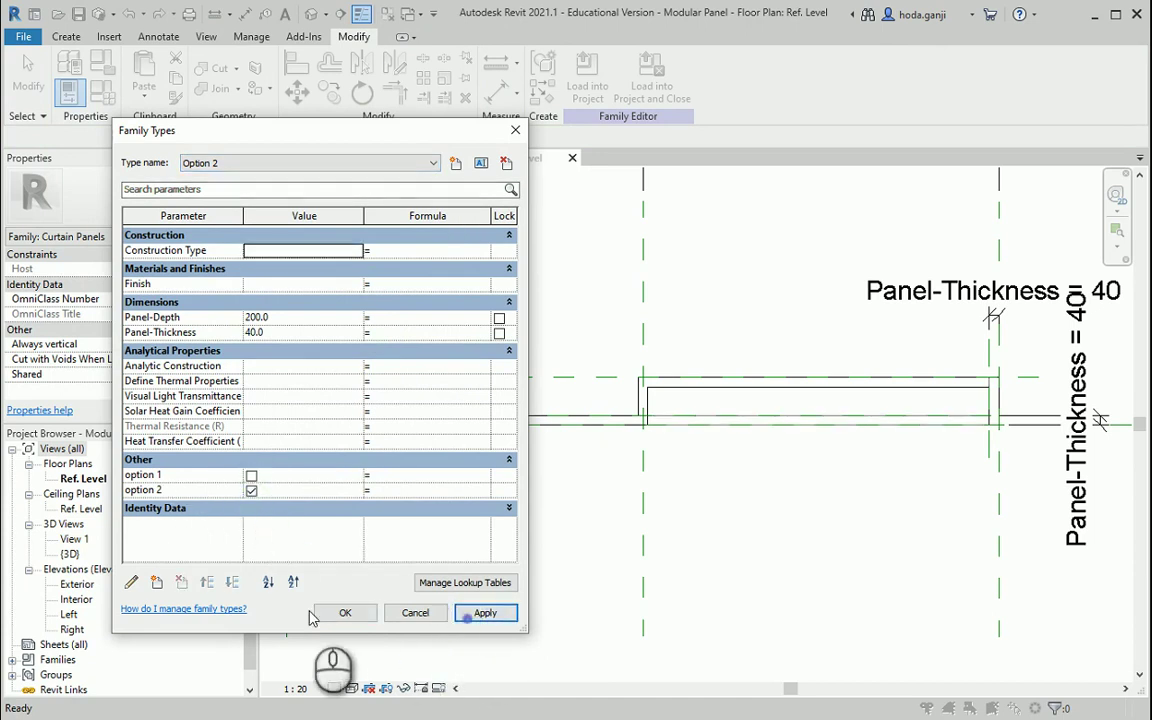
# Turn off the option 2 visibility parameter for family type Option 1, apply it and accept the family types
pyautogui.click(437, 163)
pyautogui.click(421, 179)
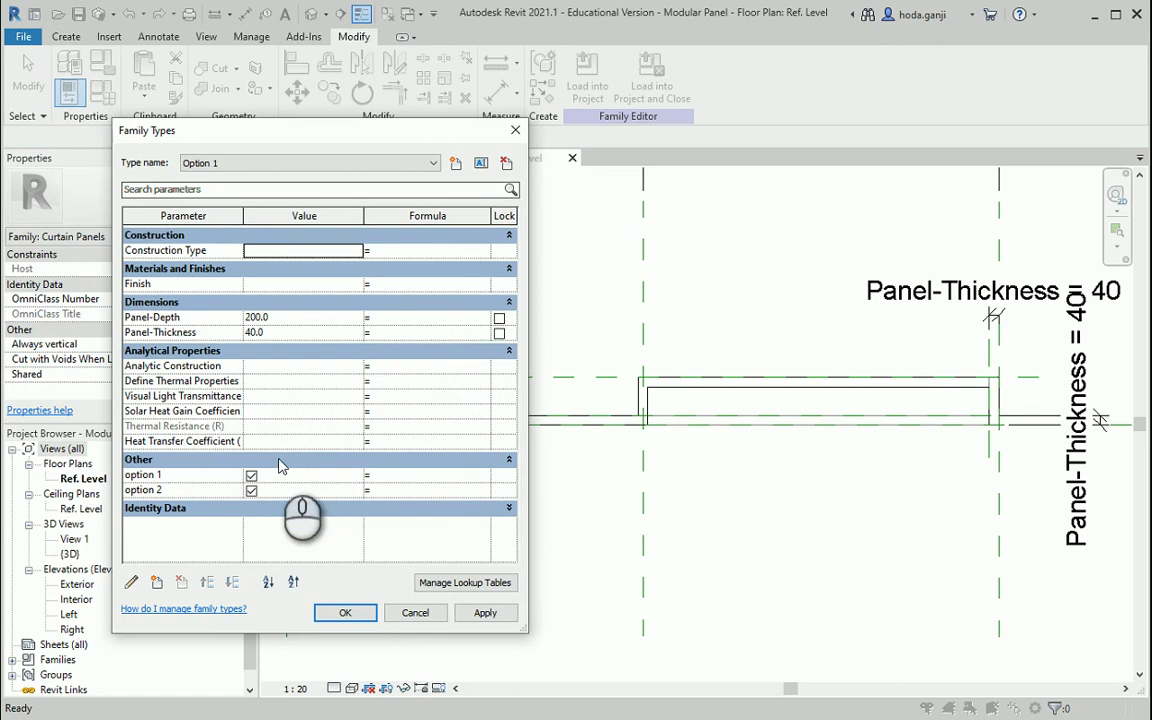
pyautogui.click(251, 490)
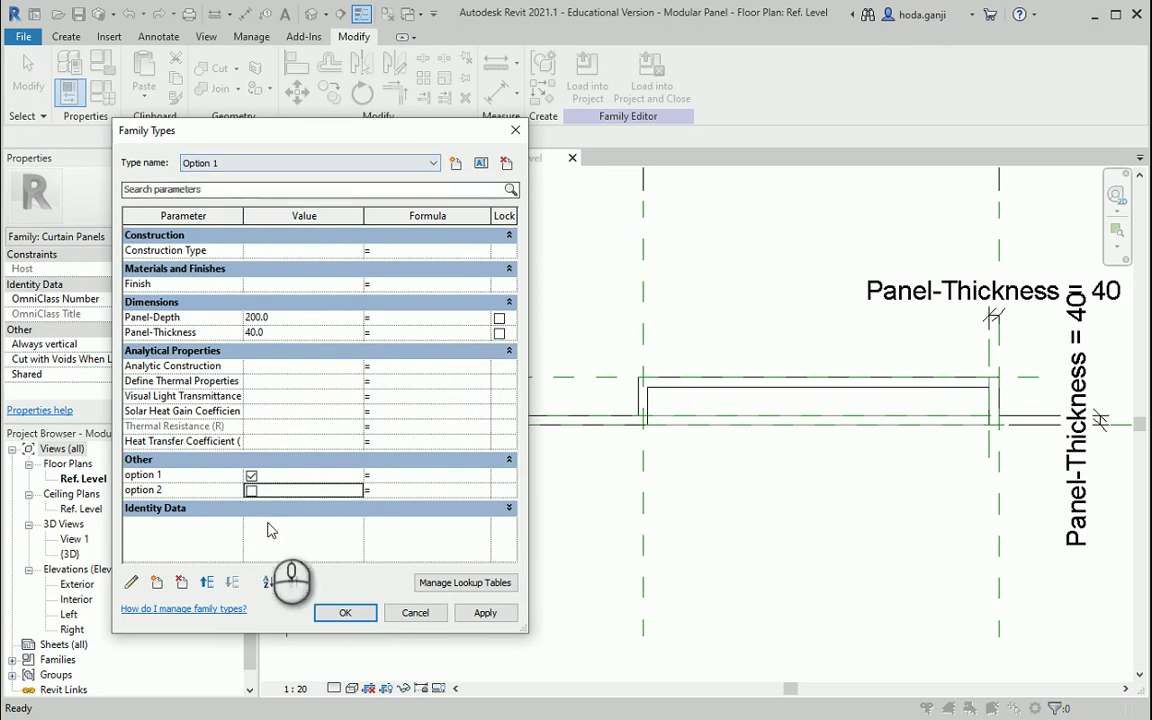
pyautogui.click(506, 618)
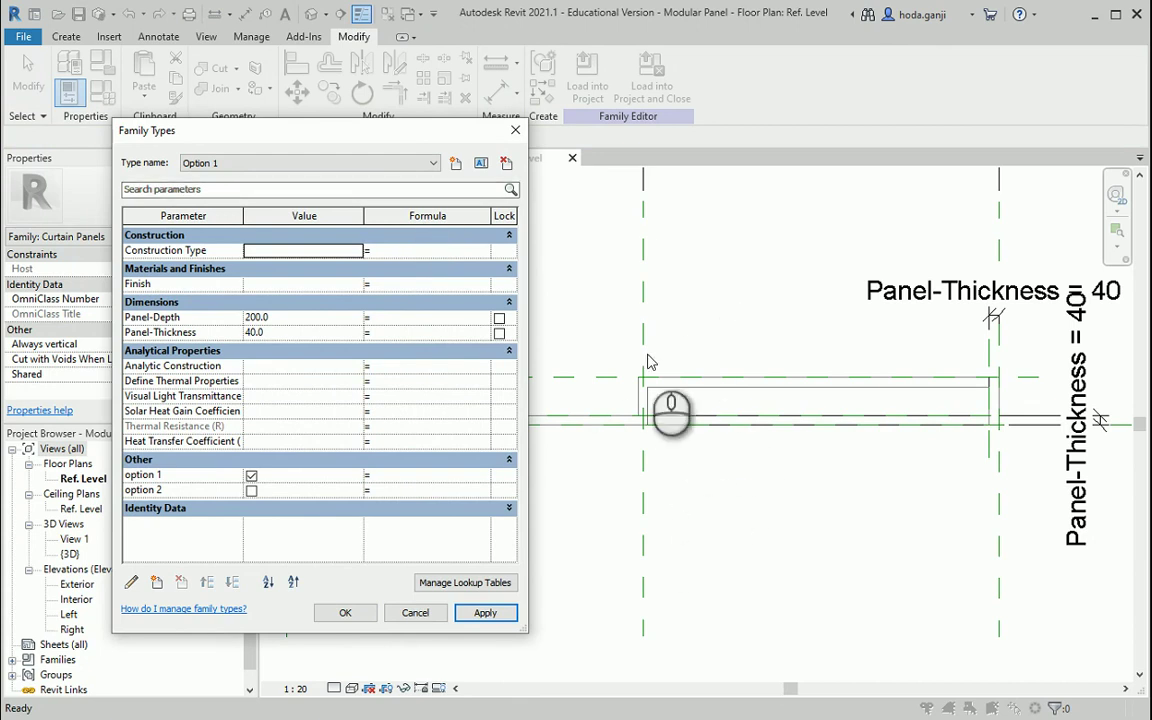
pyautogui.click(436, 163)
pyautogui.click(436, 163)
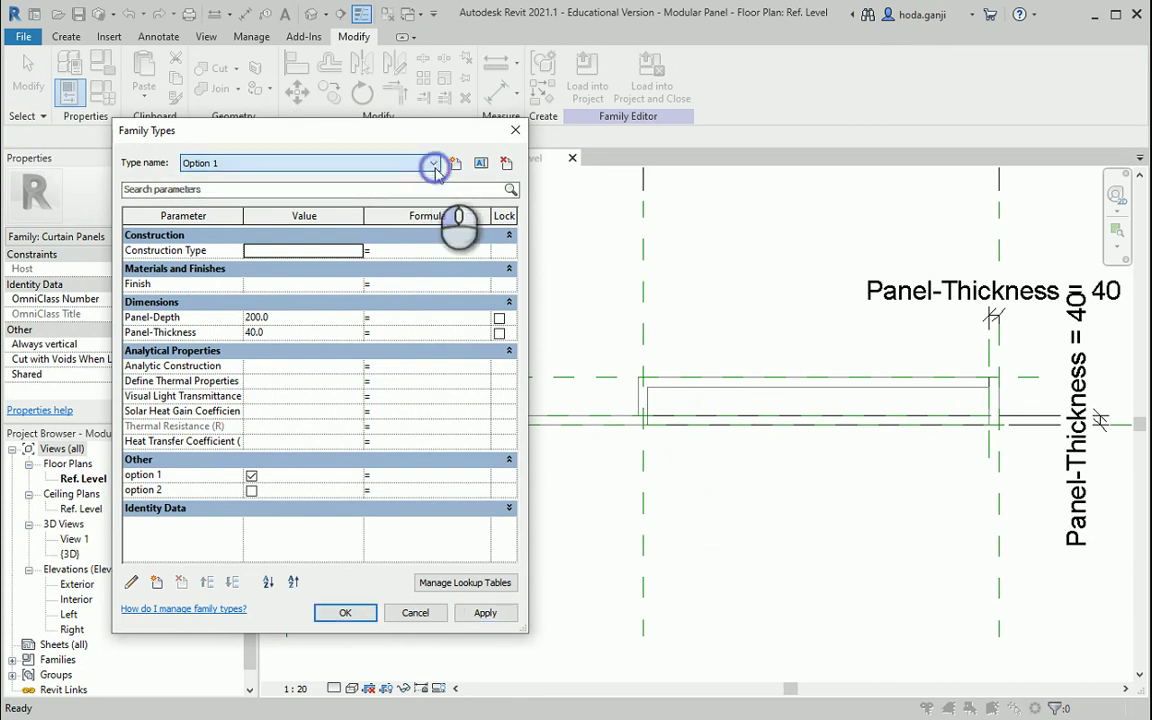
pyautogui.click(345, 614)
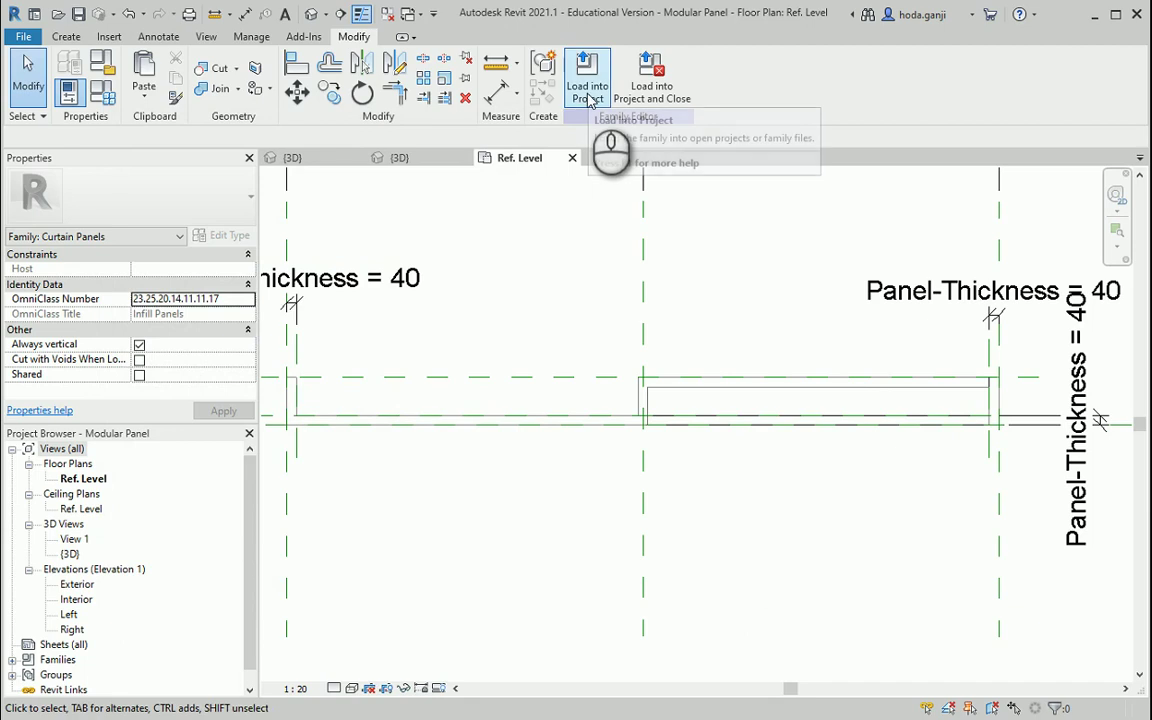
# Load the Modular Panel family into the Modular Wall Systems project, overwriting the existing version
pyautogui.click(588, 92)
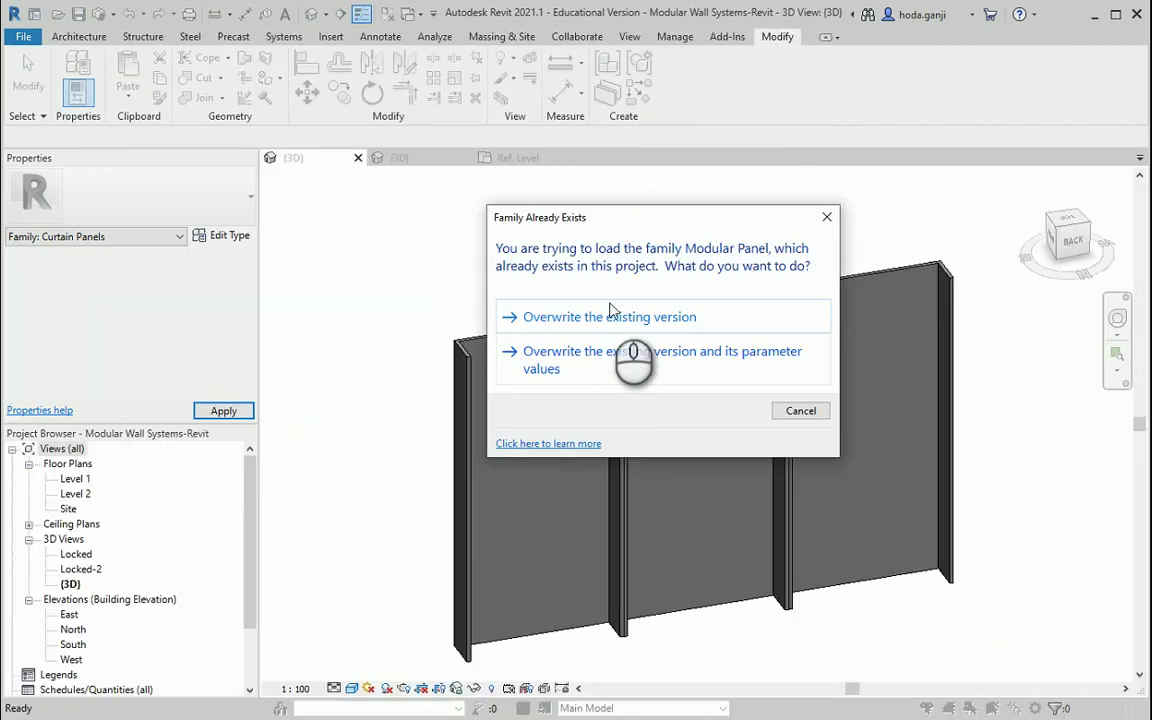
pyautogui.click(616, 320)
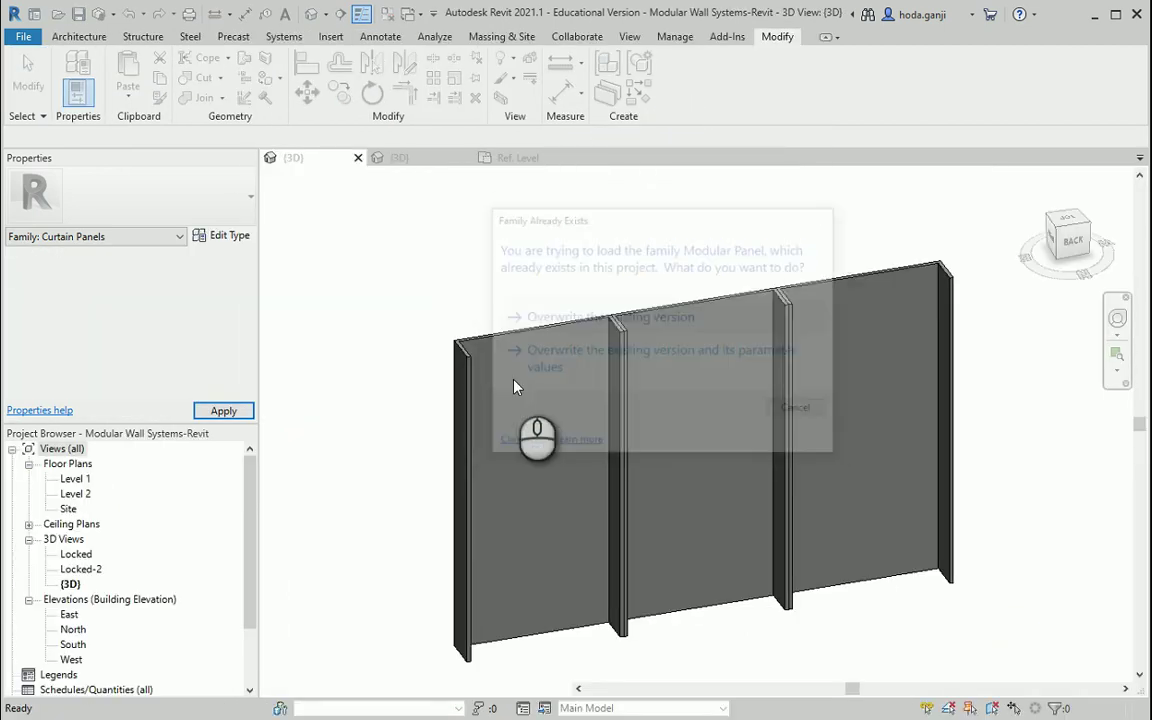
# Check the types available for the wall's leftmost panel and review the Option 1 parameters in the Modular Panel family
pyautogui.click(507, 344)
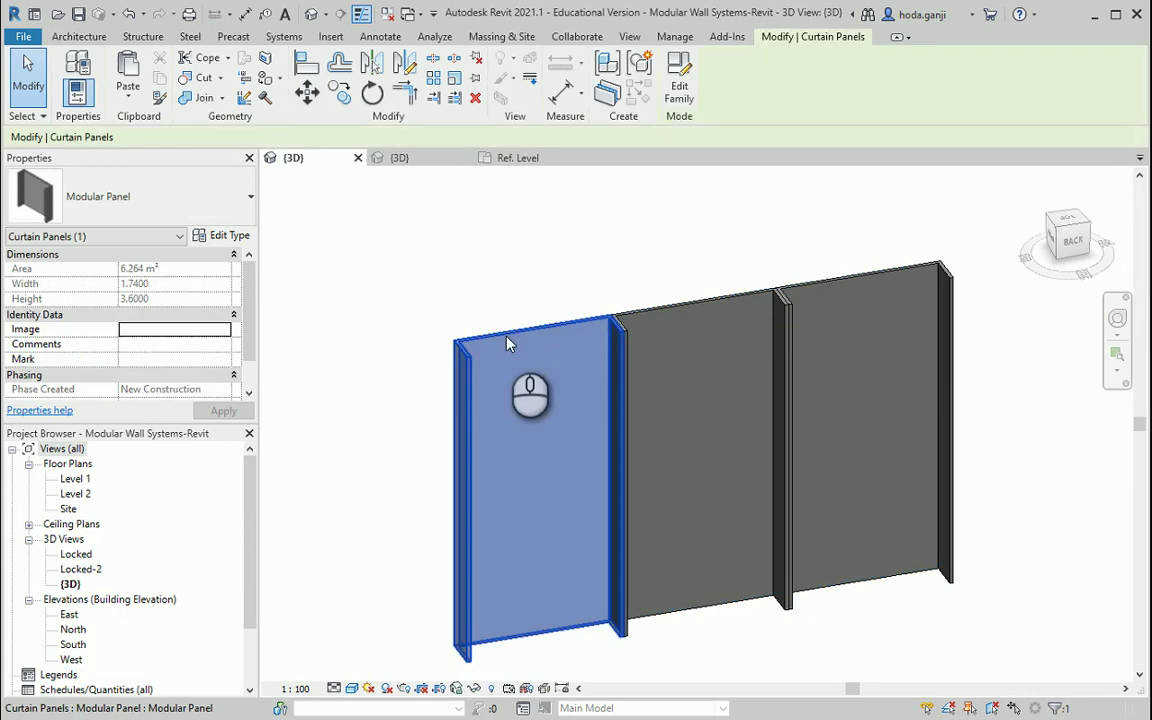
pyautogui.click(233, 207)
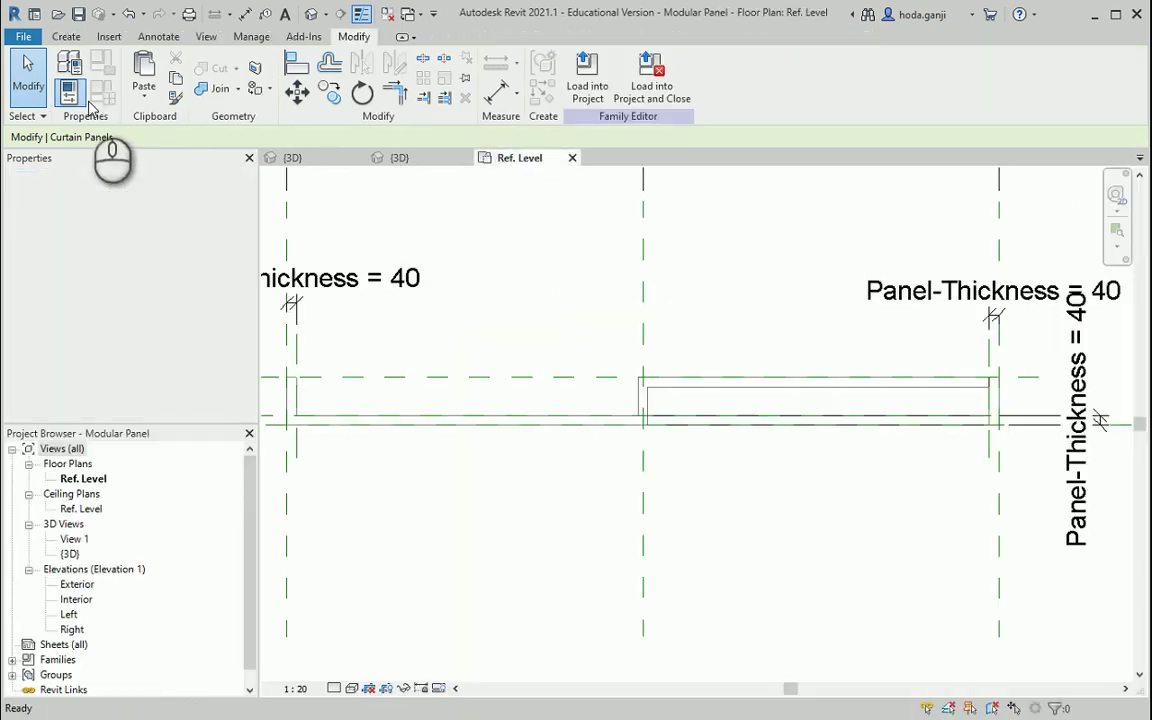
pyautogui.click(70, 92)
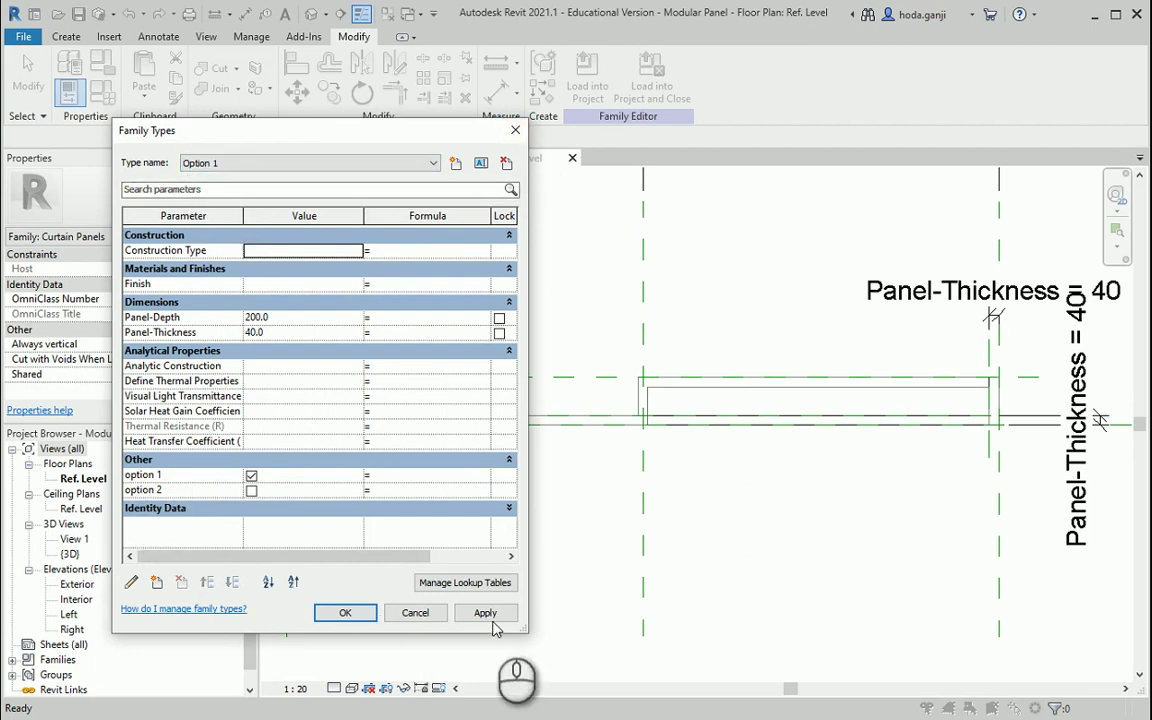
pyautogui.click(415, 612)
# In the project's 3D view, change the leftmost wall panel to Modular Panel type Option 1 and then to Option 2
pyautogui.click(302, 158)
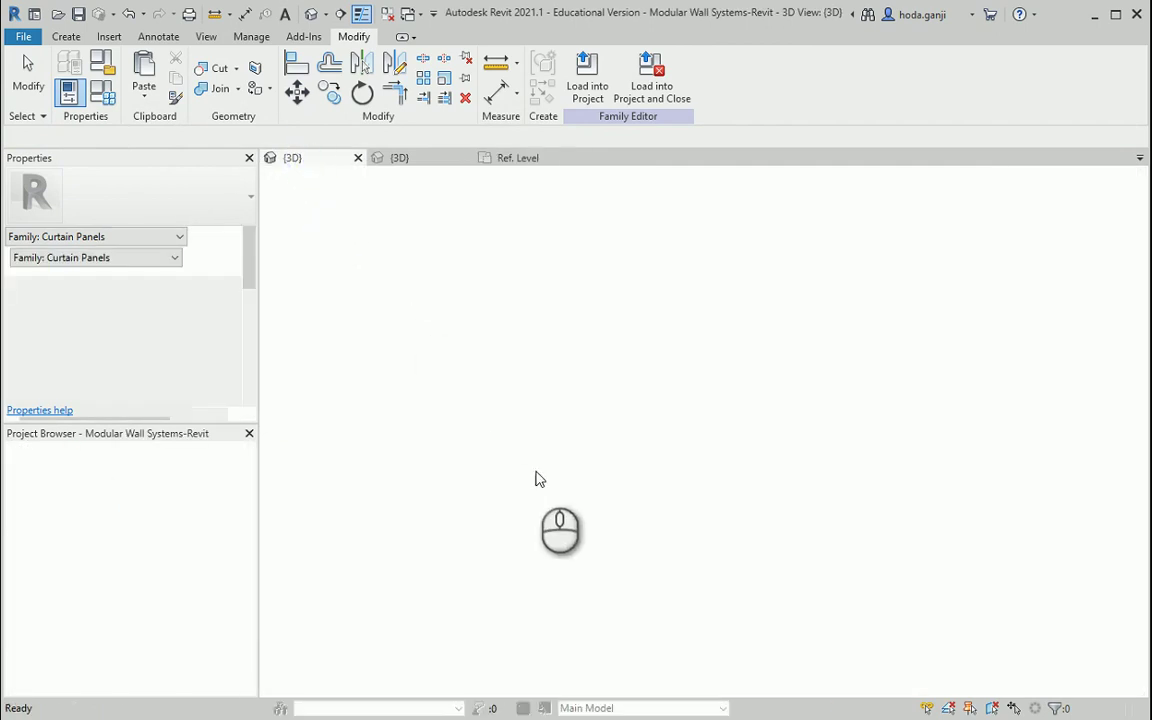
pyautogui.click(537, 338)
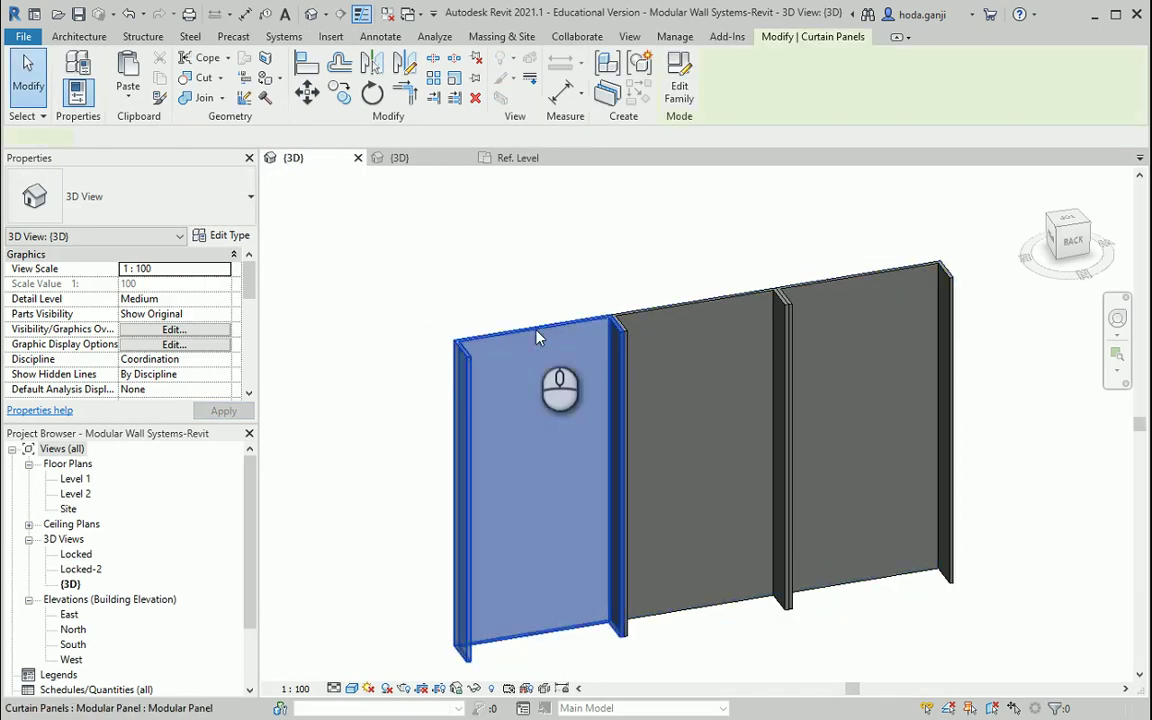
pyautogui.click(190, 215)
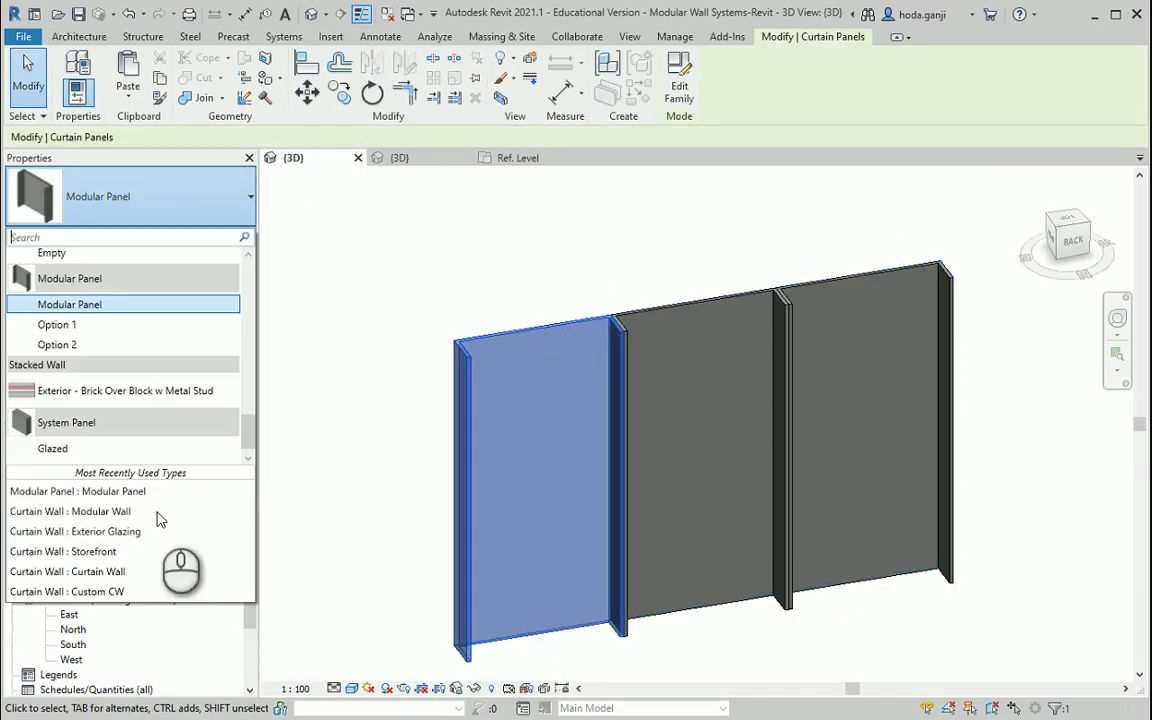
pyautogui.click(100, 326)
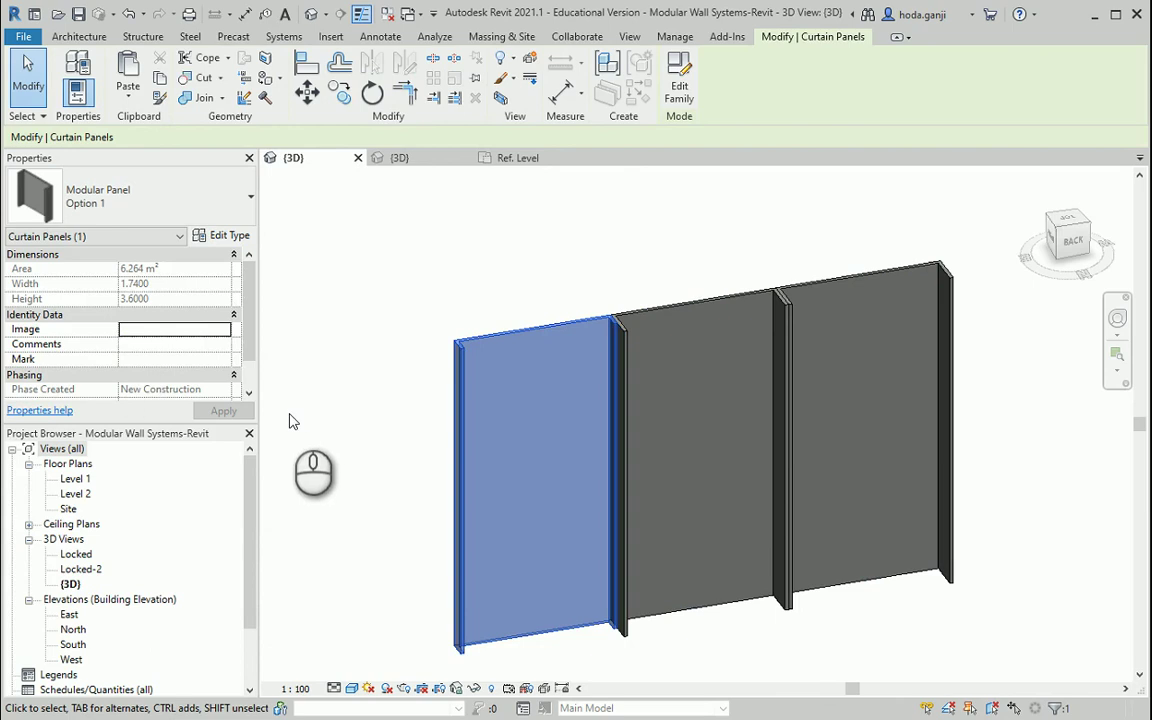
pyautogui.click(190, 200)
pyautogui.click(140, 345)
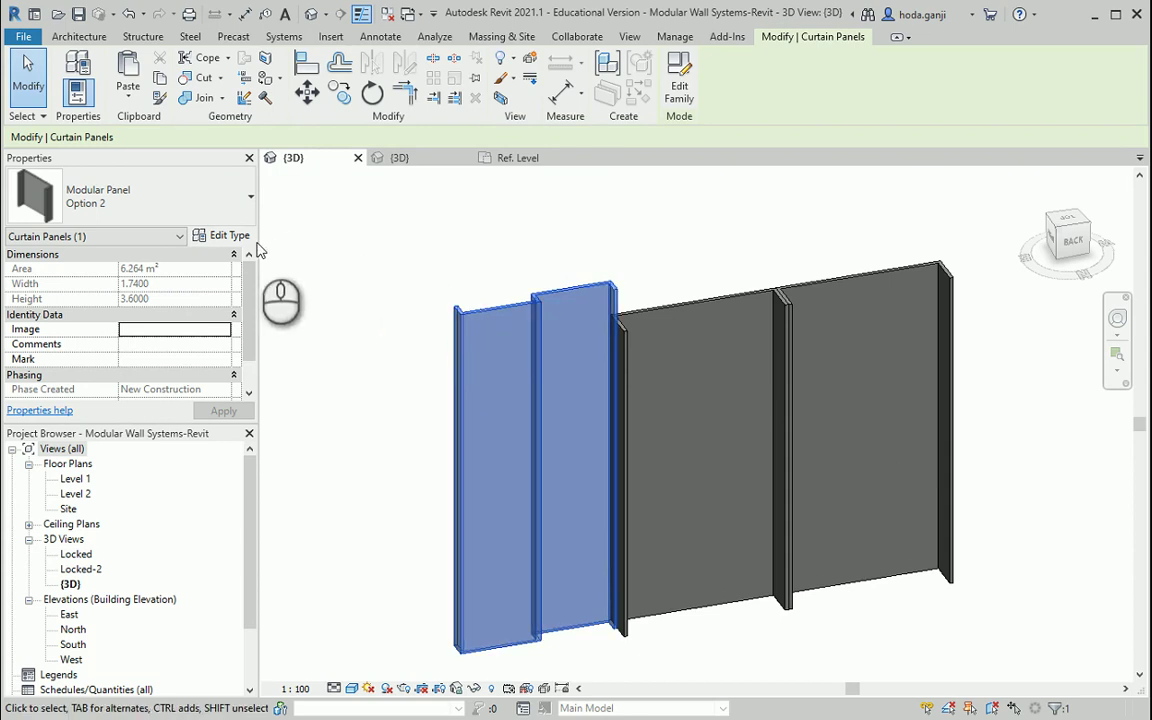
# Set the leftmost panel back to type Option 1 and review its type properties without editing them
pyautogui.click(215, 192)
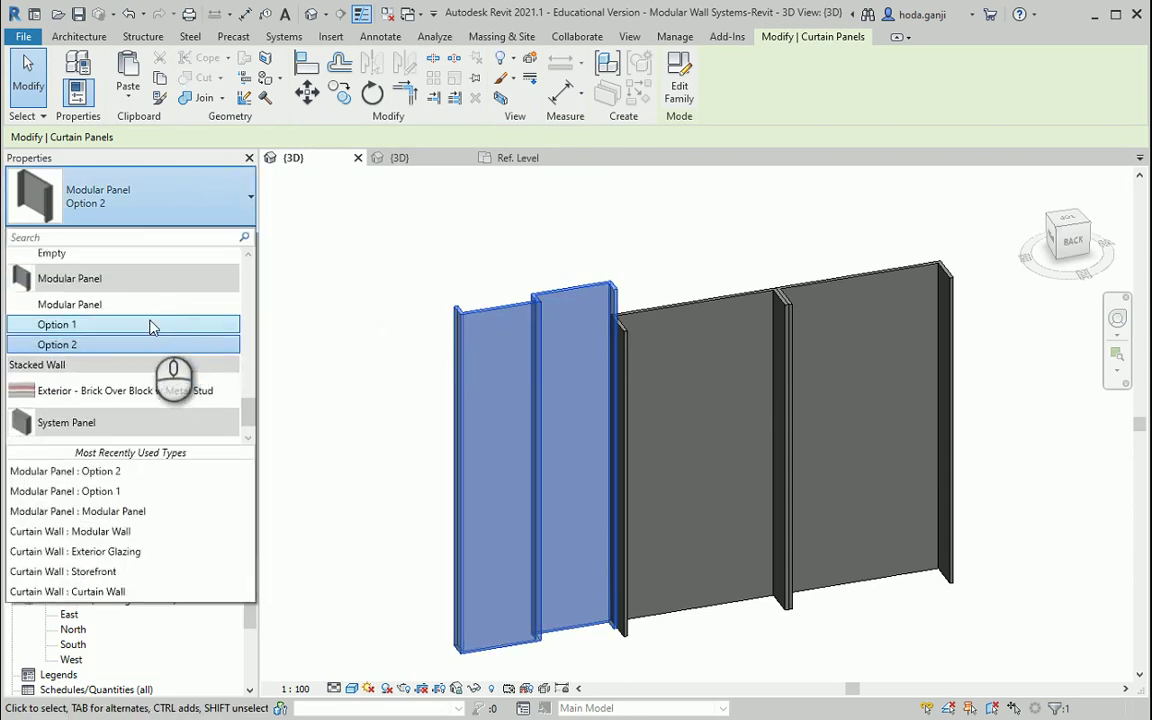
pyautogui.click(146, 326)
pyautogui.click(241, 240)
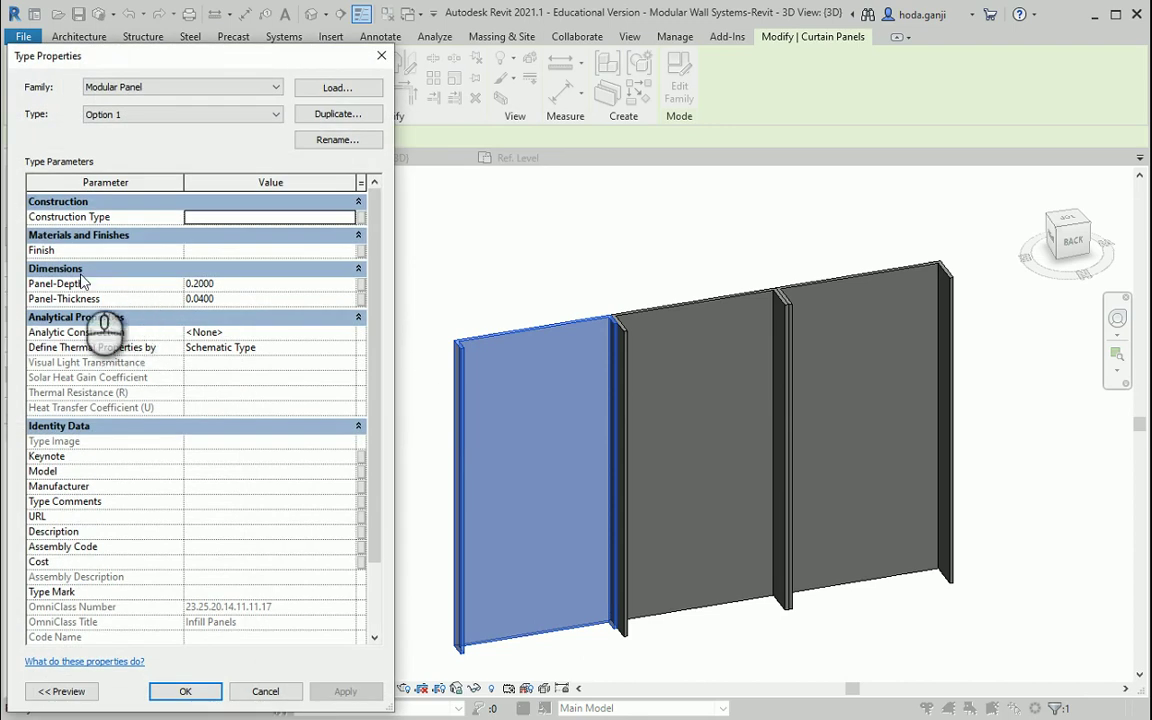
pyautogui.click(375, 58)
# Assign type Option 2 to the leftmost panel and set that type's Panel-Depth to 0.4000
pyautogui.click(208, 200)
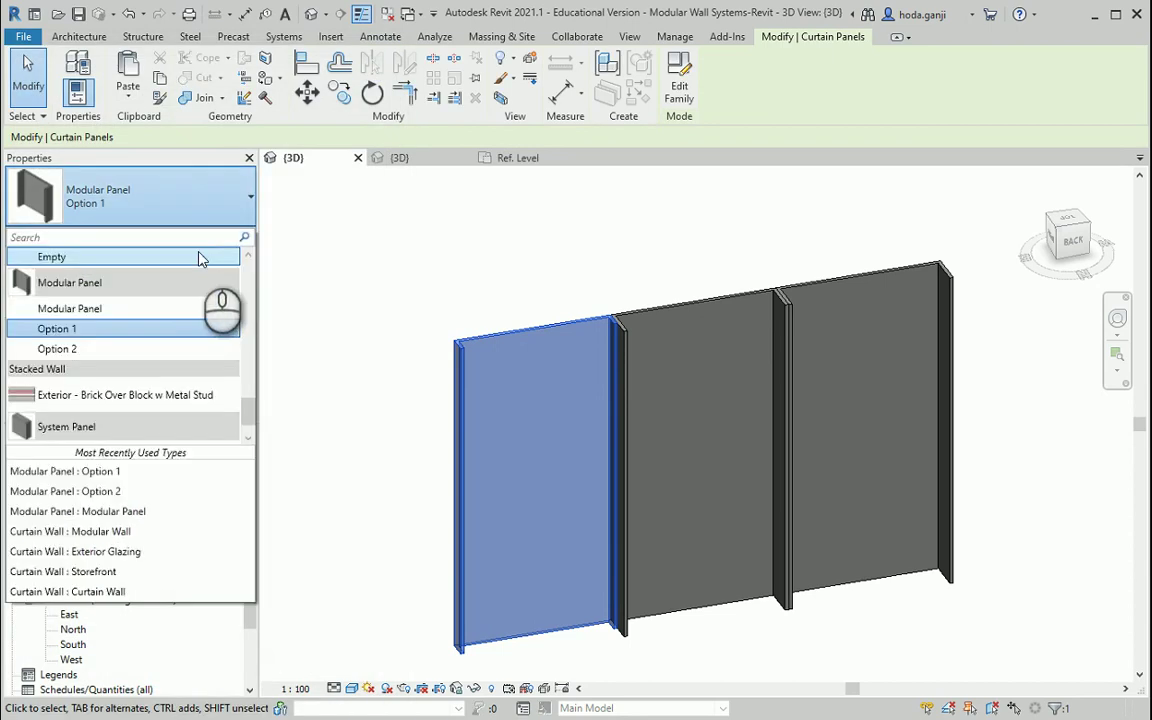
pyautogui.click(170, 349)
pyautogui.click(226, 235)
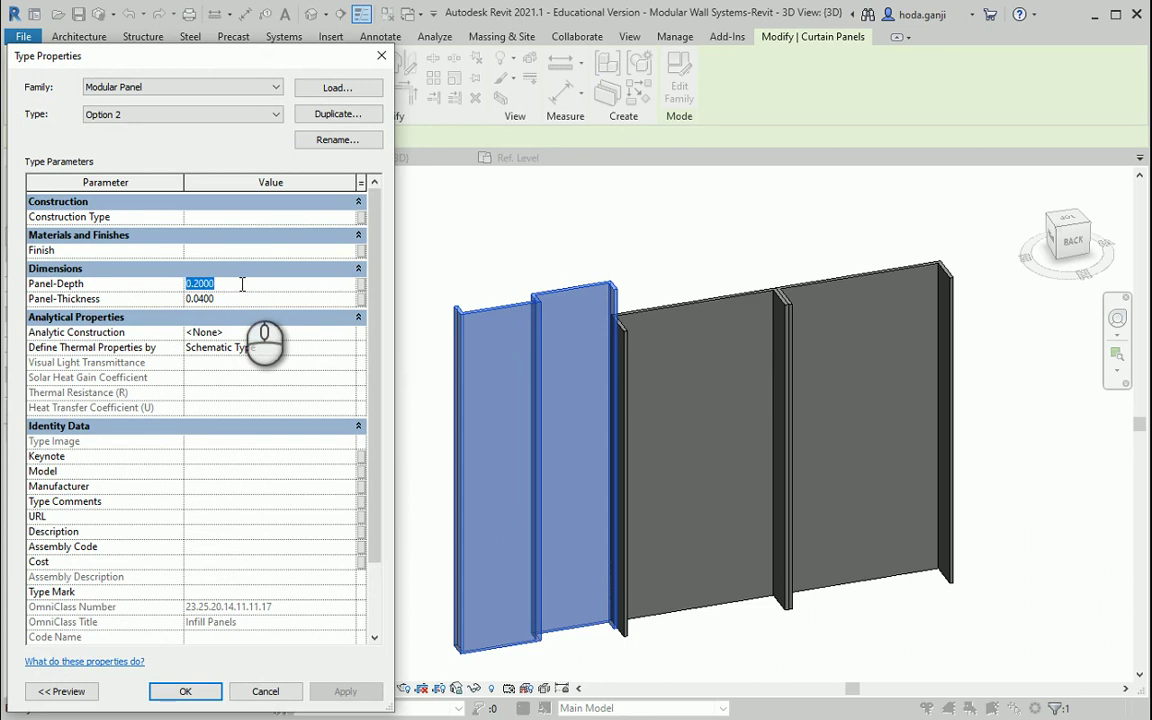
pyautogui.click(358, 691)
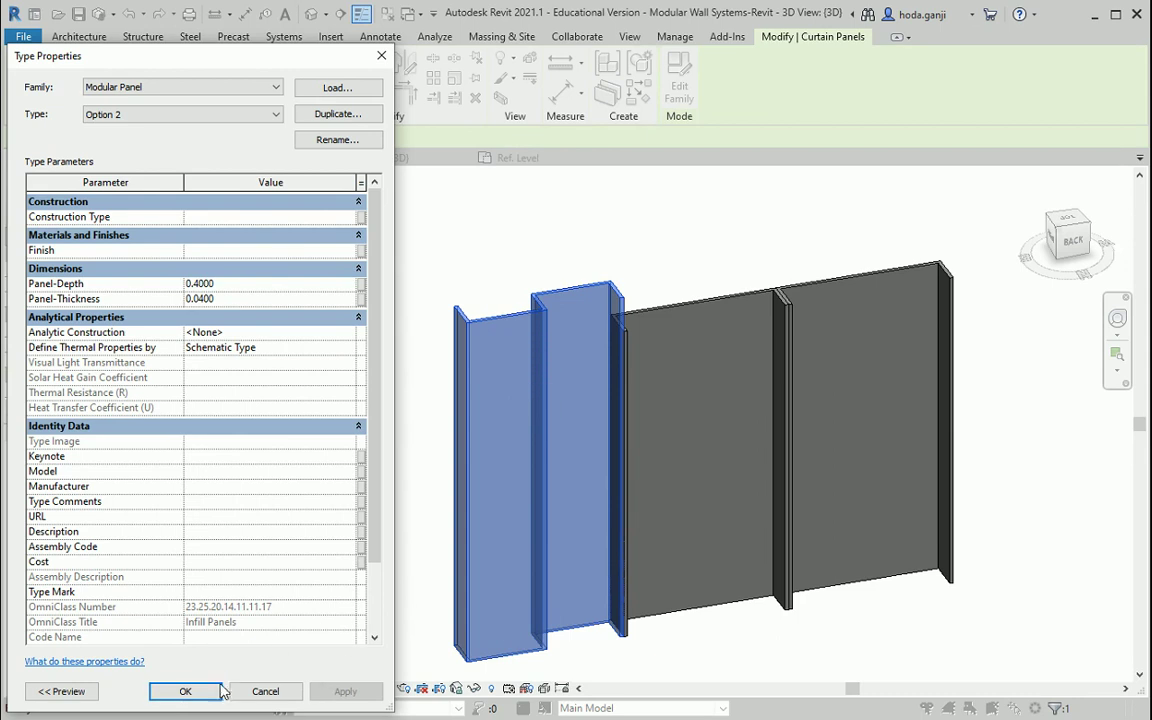
pyautogui.click(190, 690)
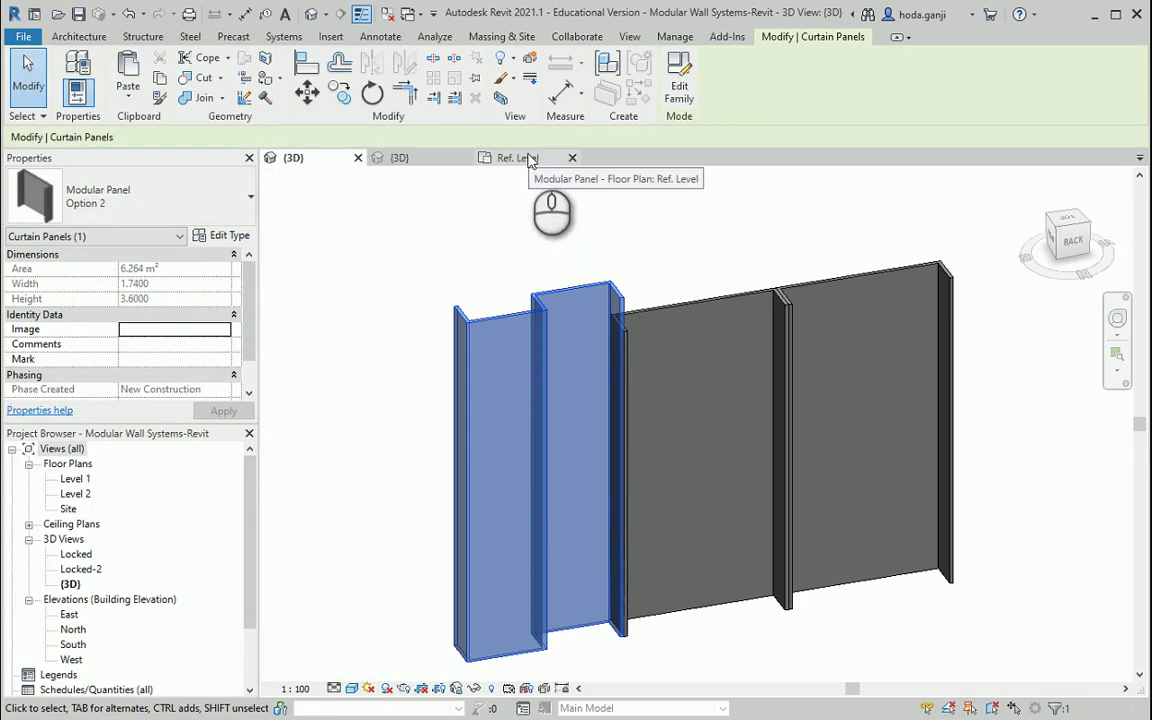
# In the Modular Panel family's Exterior elevation, align the top of the option 2 extrusion to the top reference plane and lock it
pyautogui.click(528, 158)
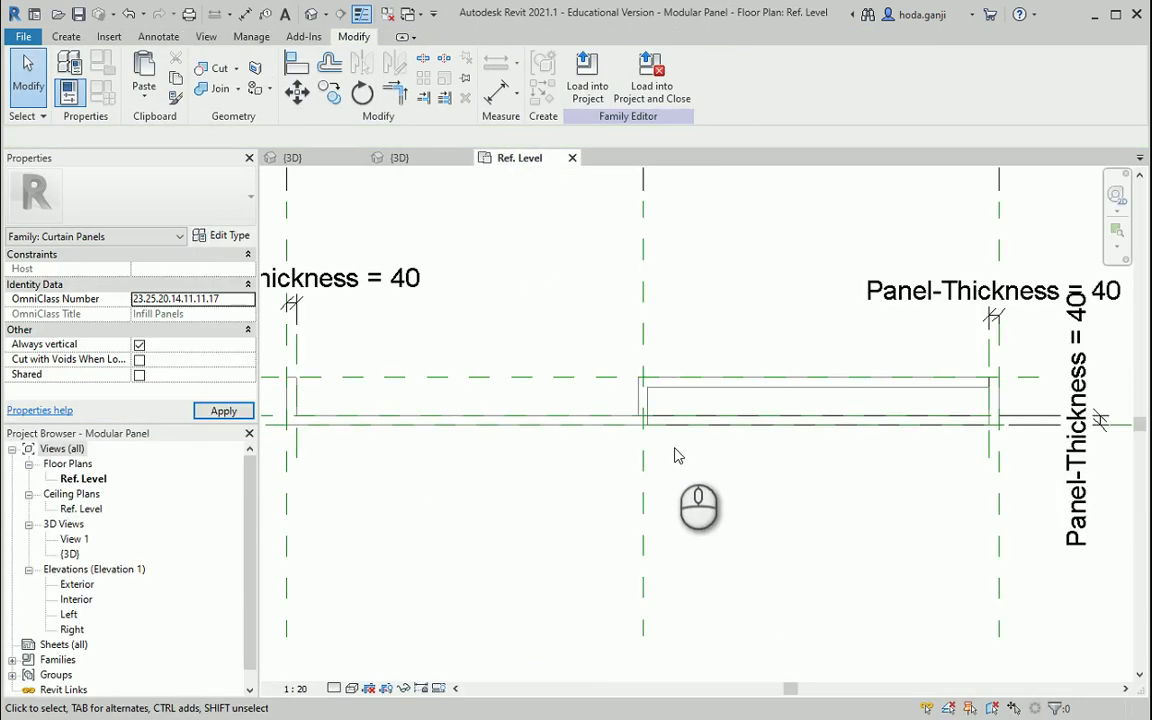
pyautogui.click(663, 379)
pyautogui.doubleClick(78, 585)
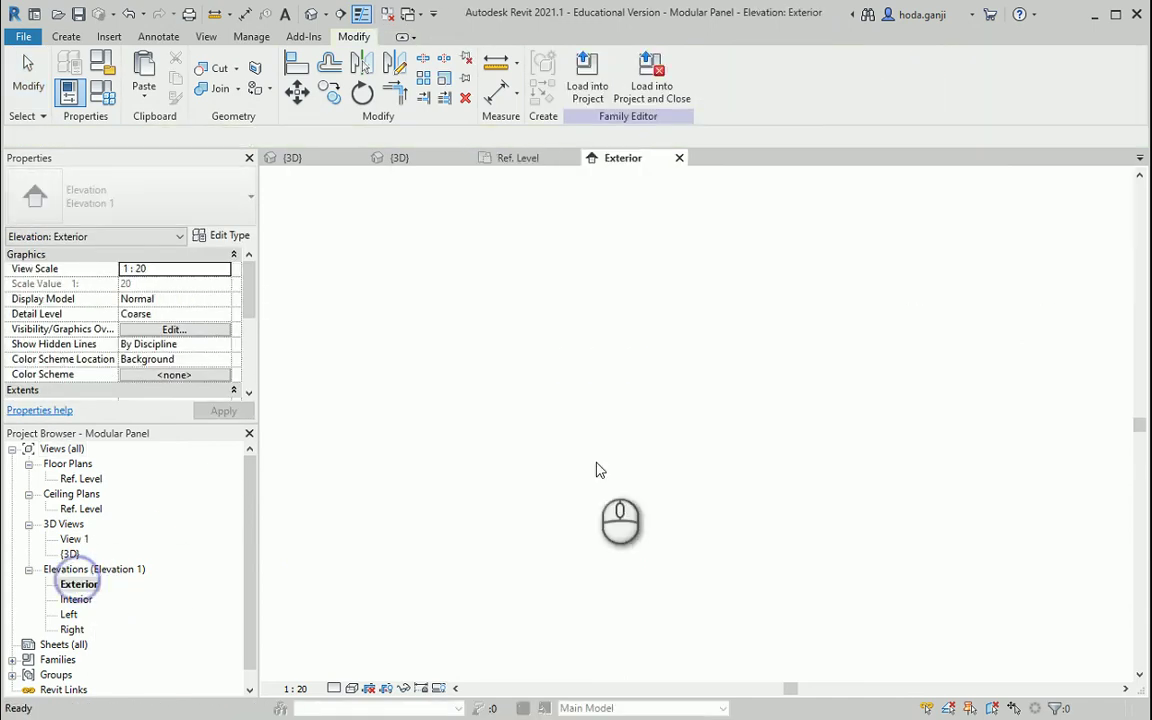
pyautogui.moveTo(694, 170); pyautogui.dragTo(700, 205, button='middle')
pyautogui.scroll(5, 700, 205)
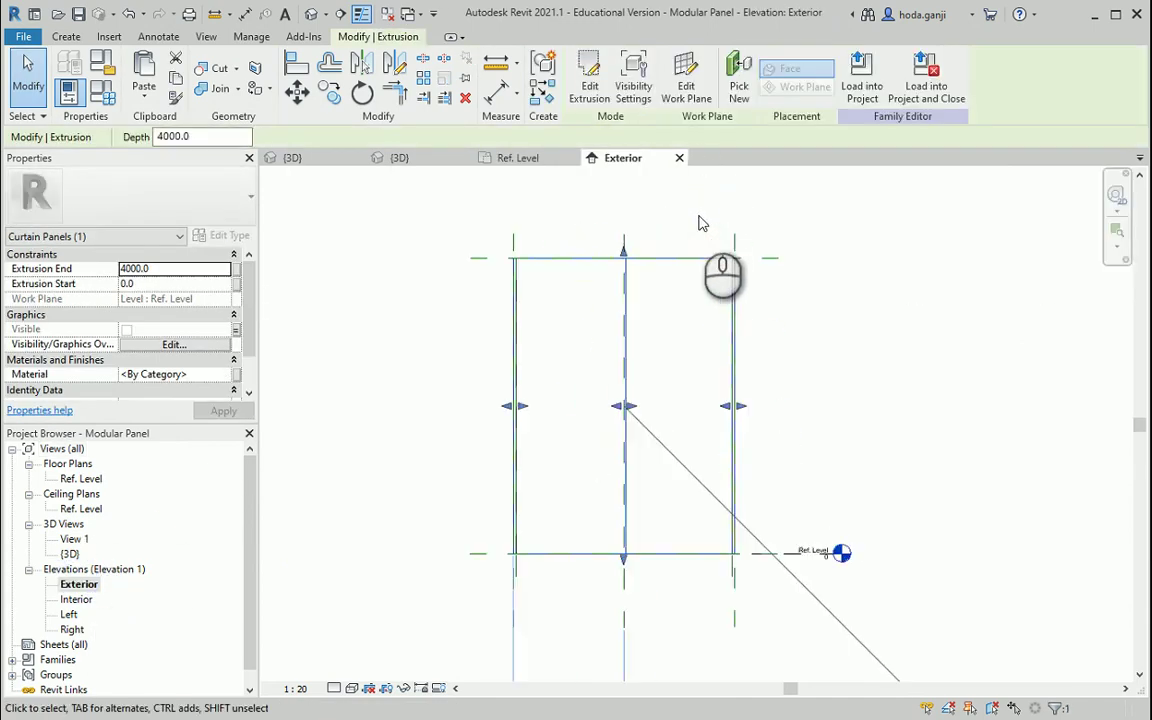
pyautogui.moveTo(571, 285); pyautogui.dragTo(803, 288)
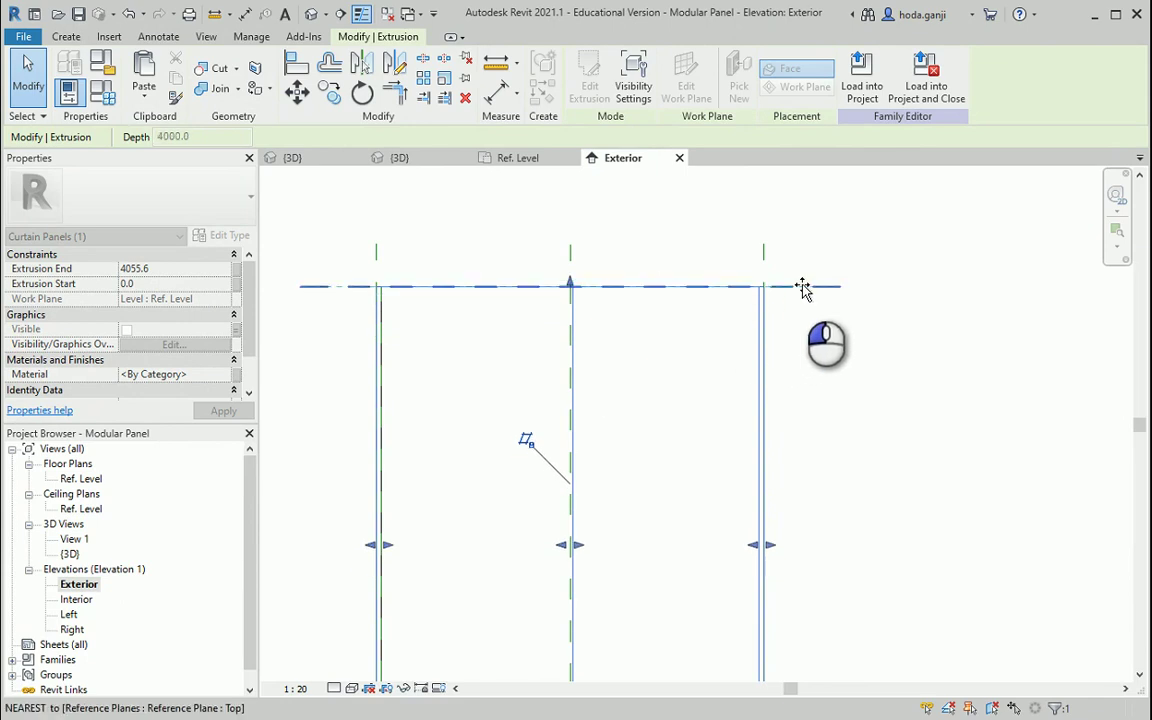
pyautogui.click(608, 259)
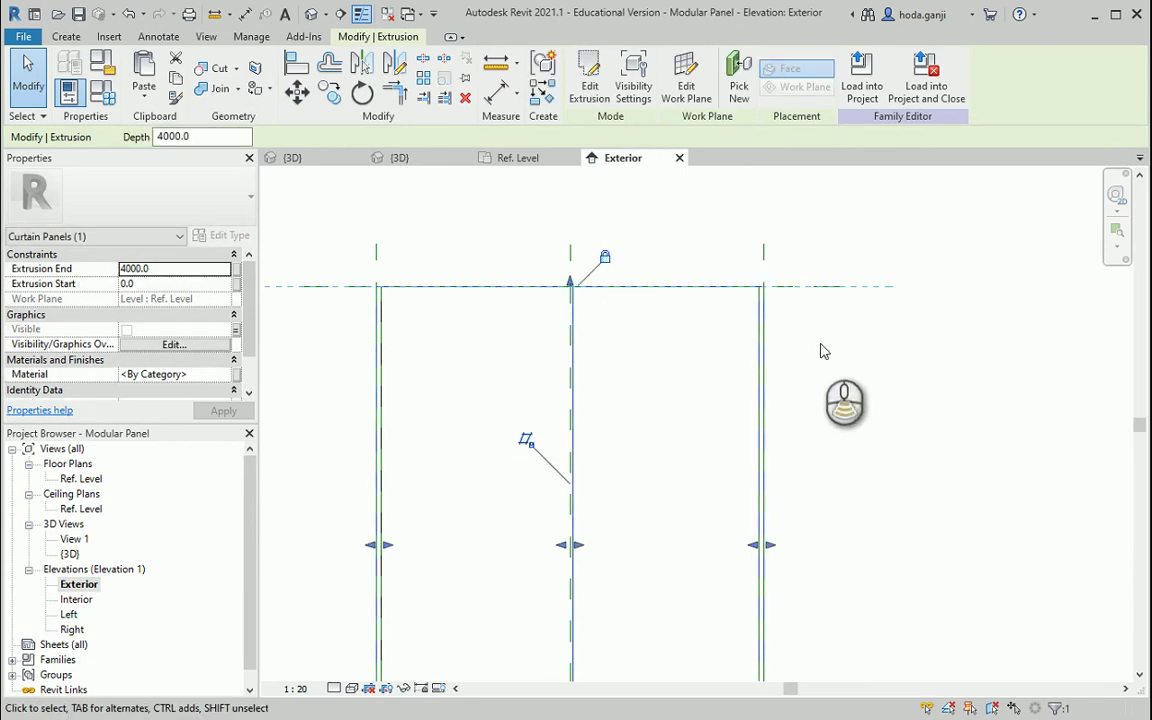
pyautogui.scroll(-2, 823, 350)
pyautogui.click(414, 342)
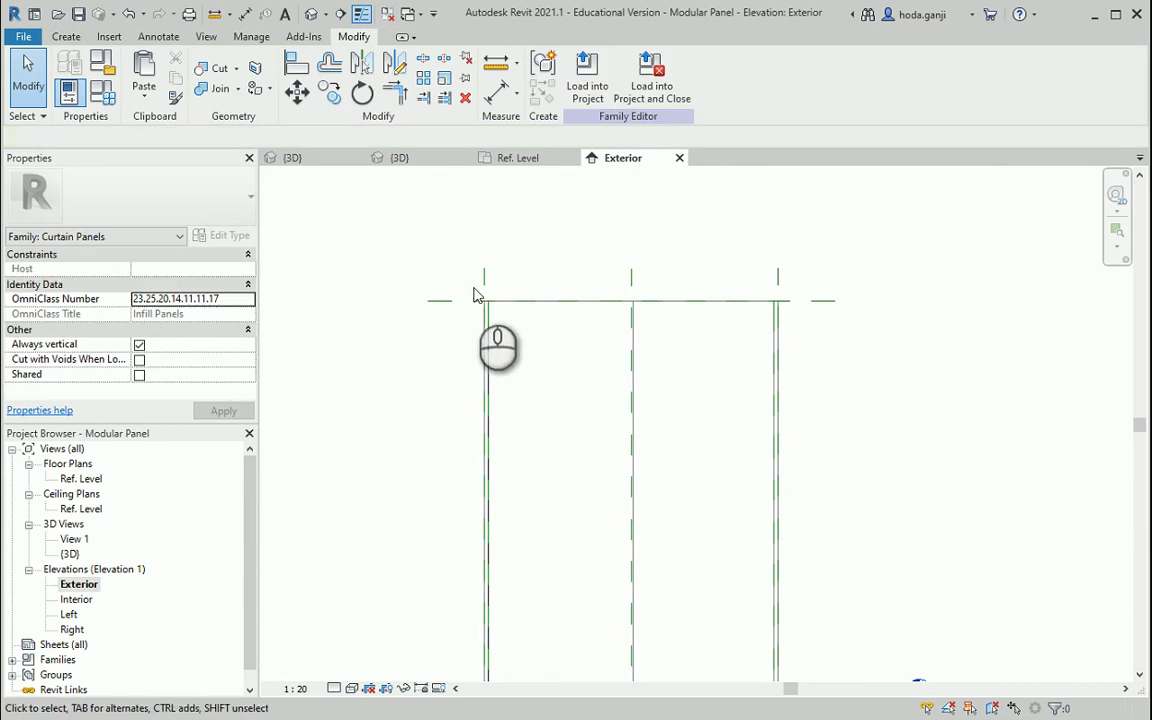
# Load the Modular Panel family into the project, overwriting the existing version, and check the types available for the leftmost panel
pyautogui.click(583, 88)
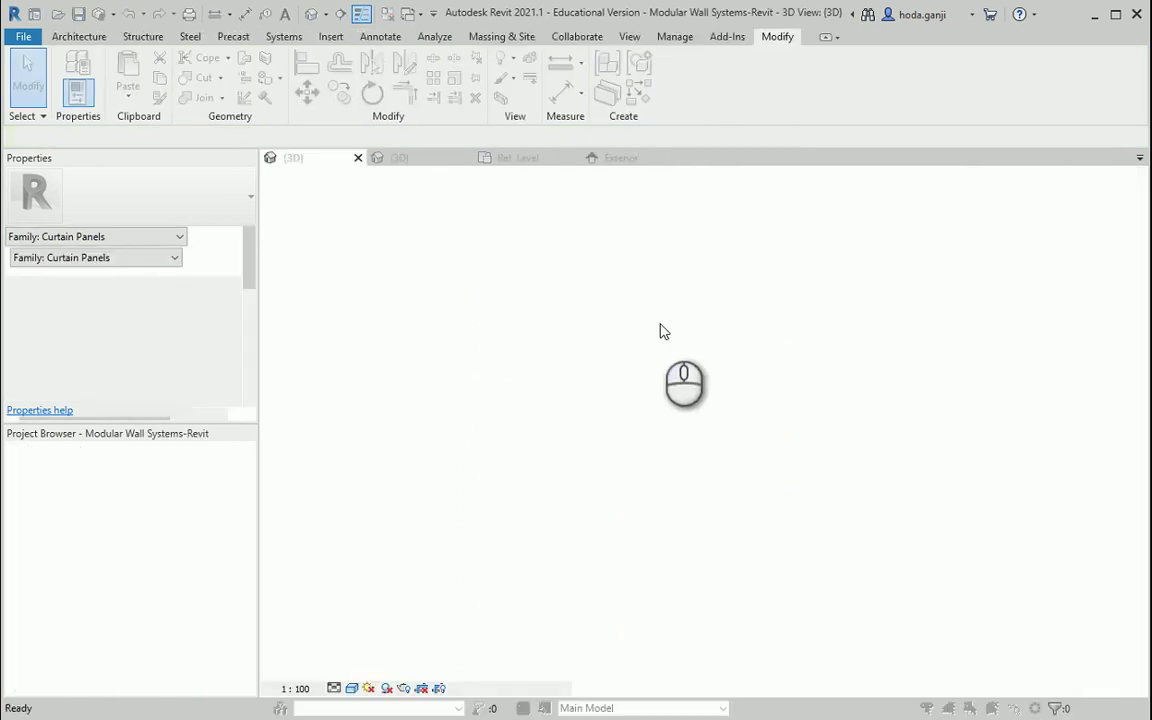
pyautogui.click(627, 320)
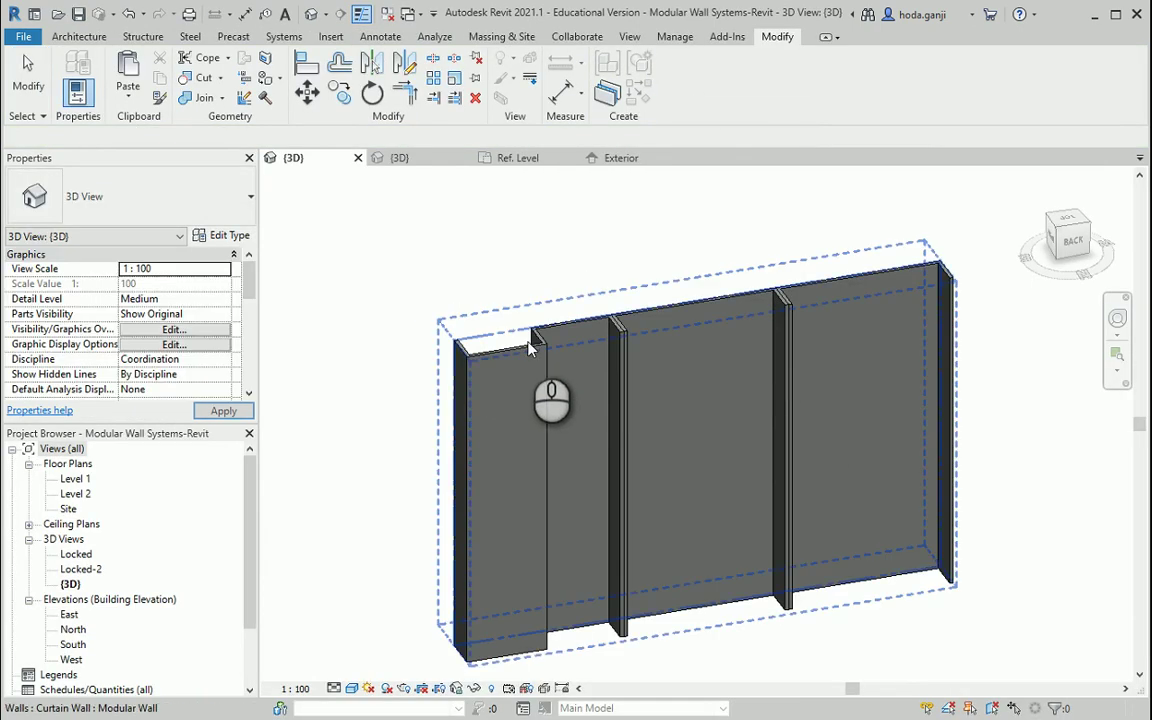
pyautogui.click(545, 391)
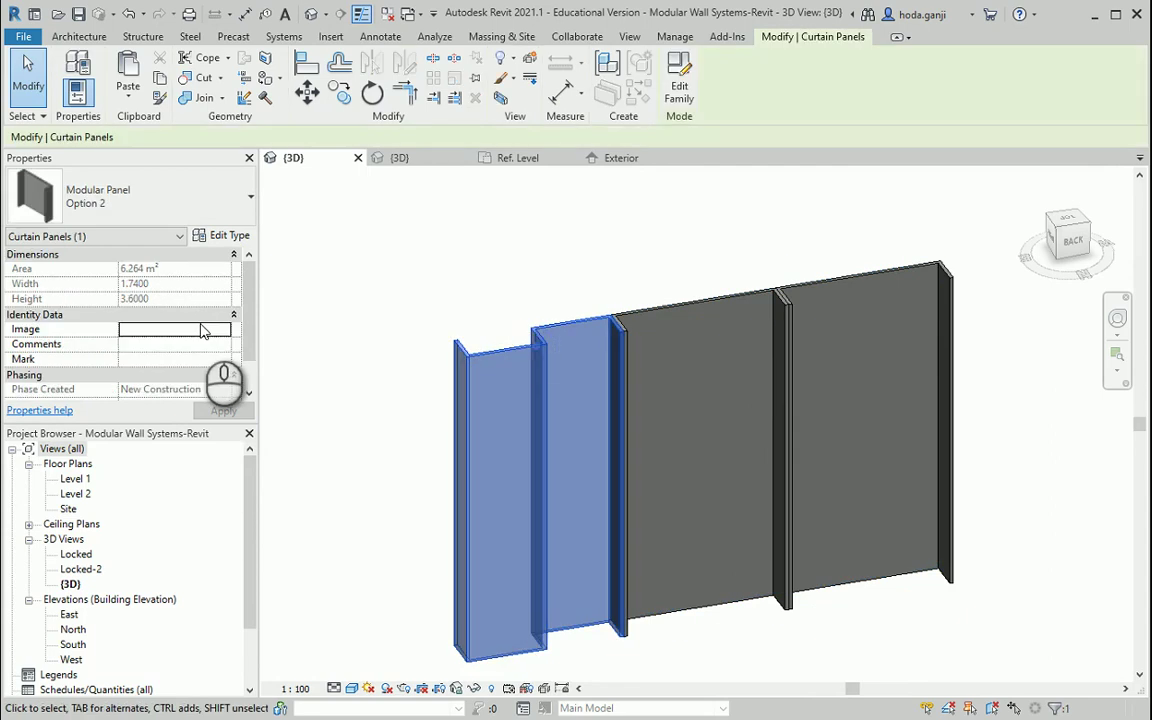
pyautogui.click(217, 215)
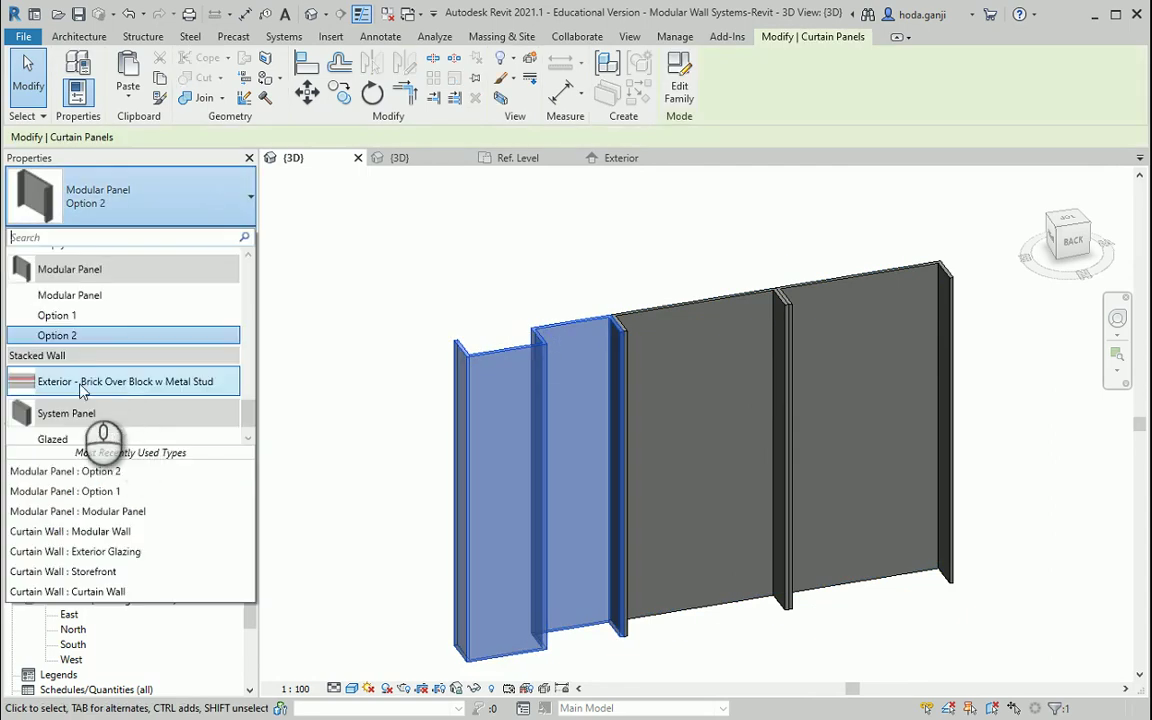
pyautogui.click(322, 333)
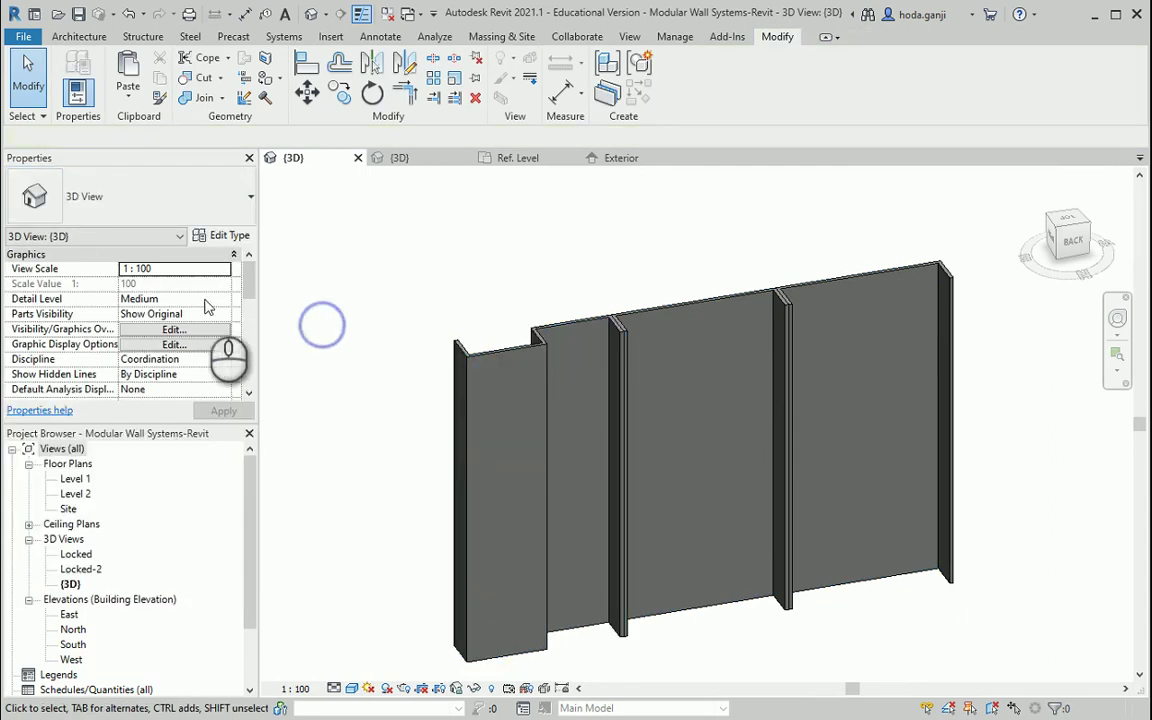
# Switch the leftmost panel to type Option 1 and back to Option 2 to compare the two profiles
pyautogui.click(520, 358)
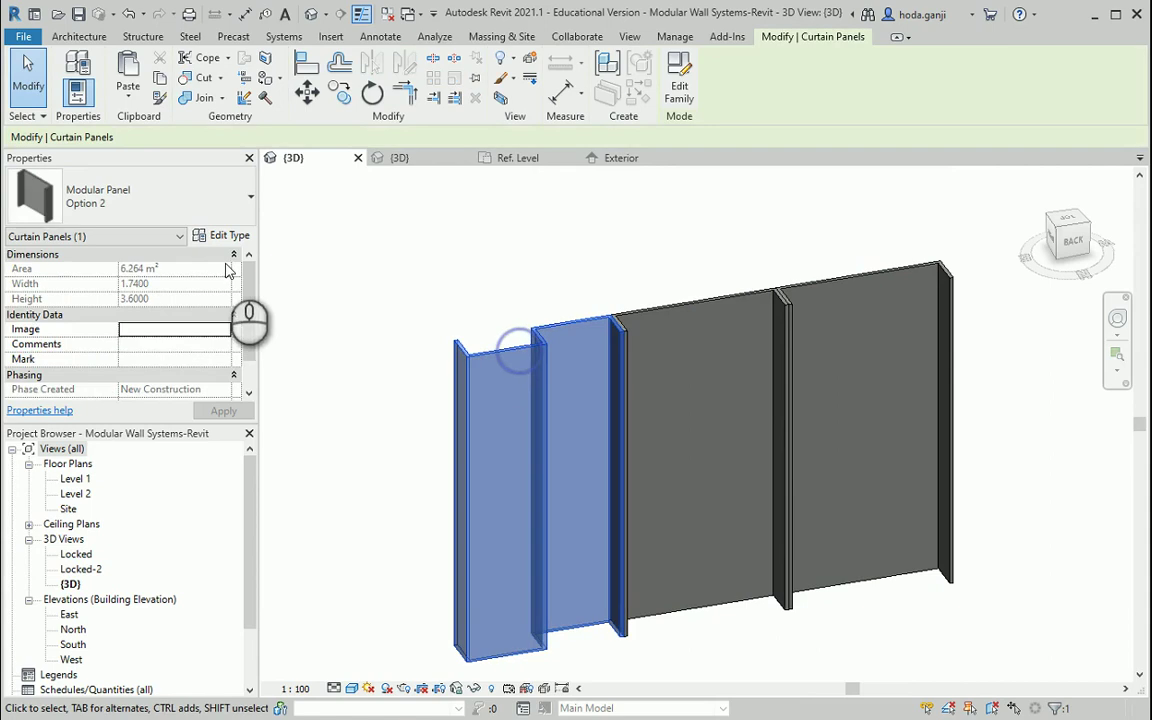
pyautogui.click(193, 195)
pyautogui.click(83, 316)
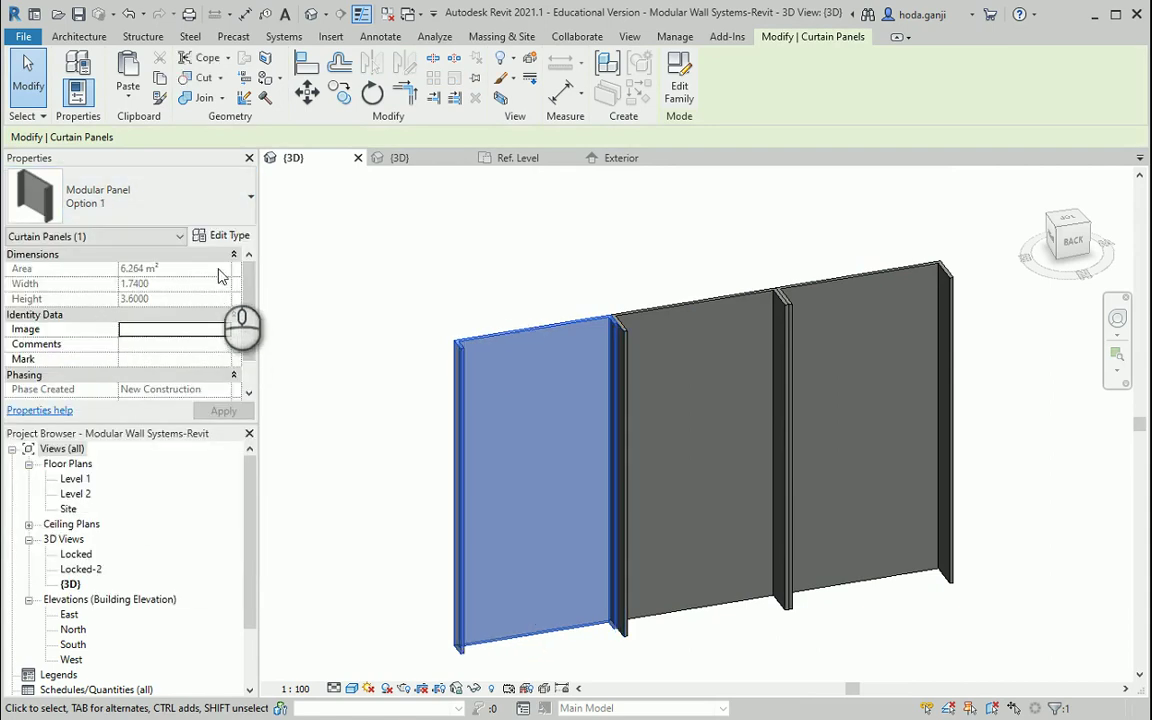
pyautogui.click(190, 195)
pyautogui.click(141, 336)
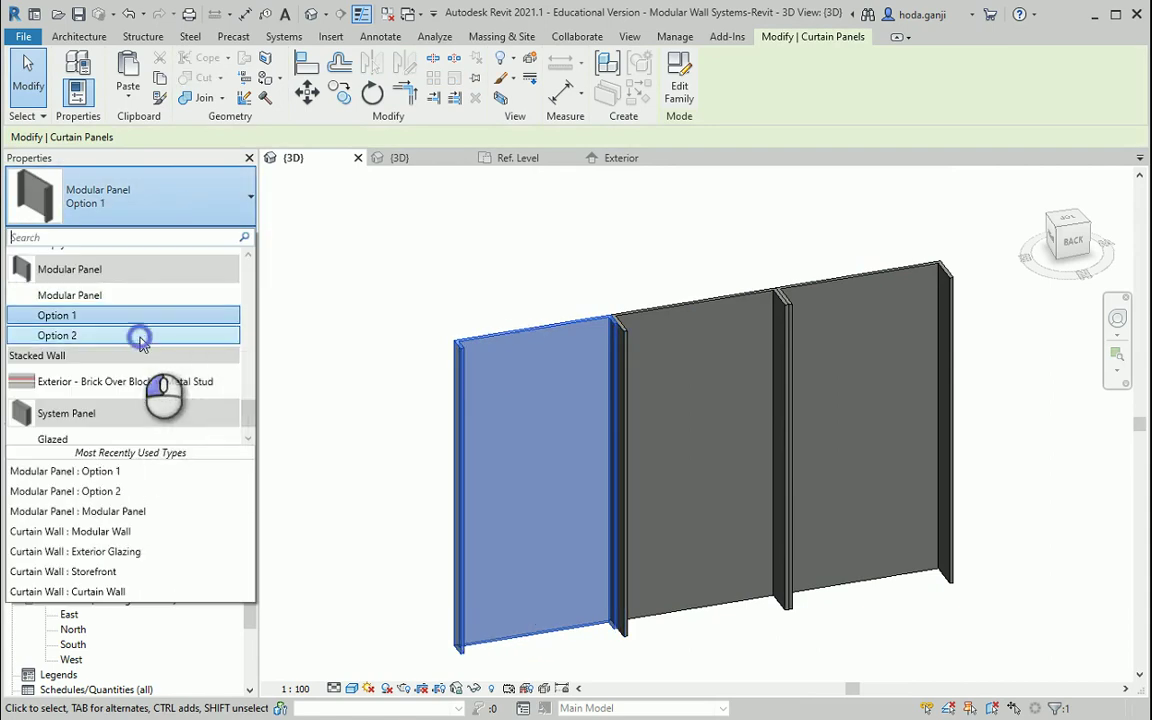
pyautogui.click(347, 362)
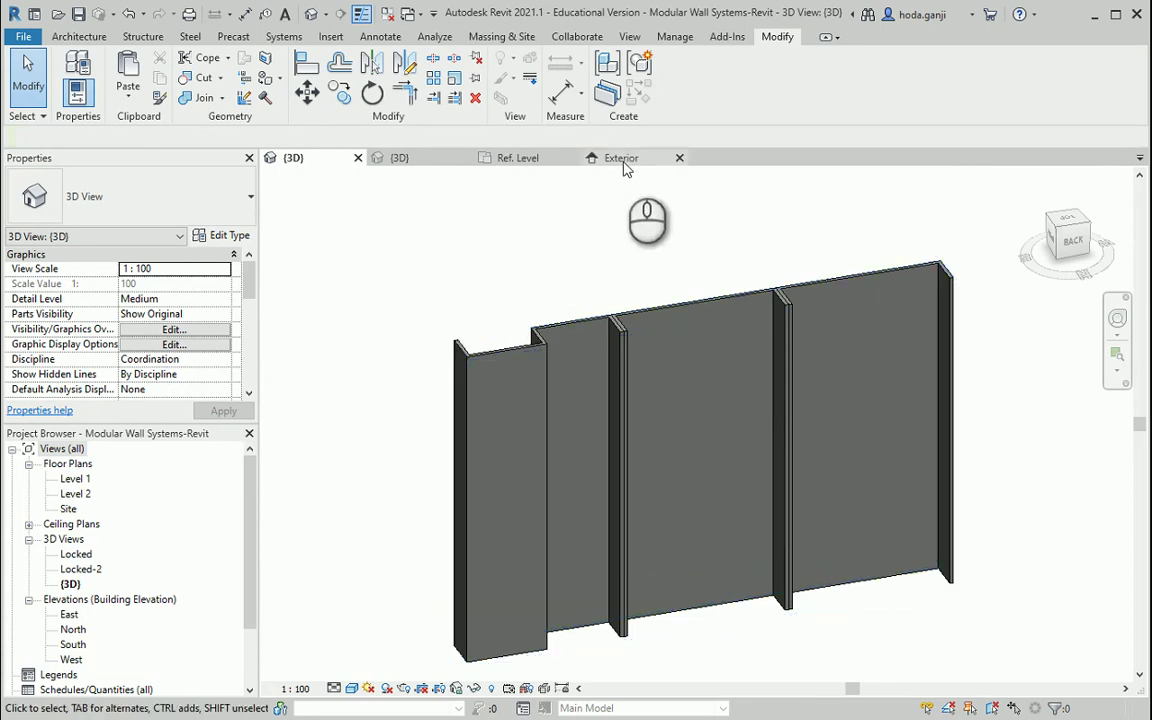
# Review the option 1 and option 2 visibility parameters in the Modular Panel family types and return to the project's 3D view
pyautogui.click(527, 155)
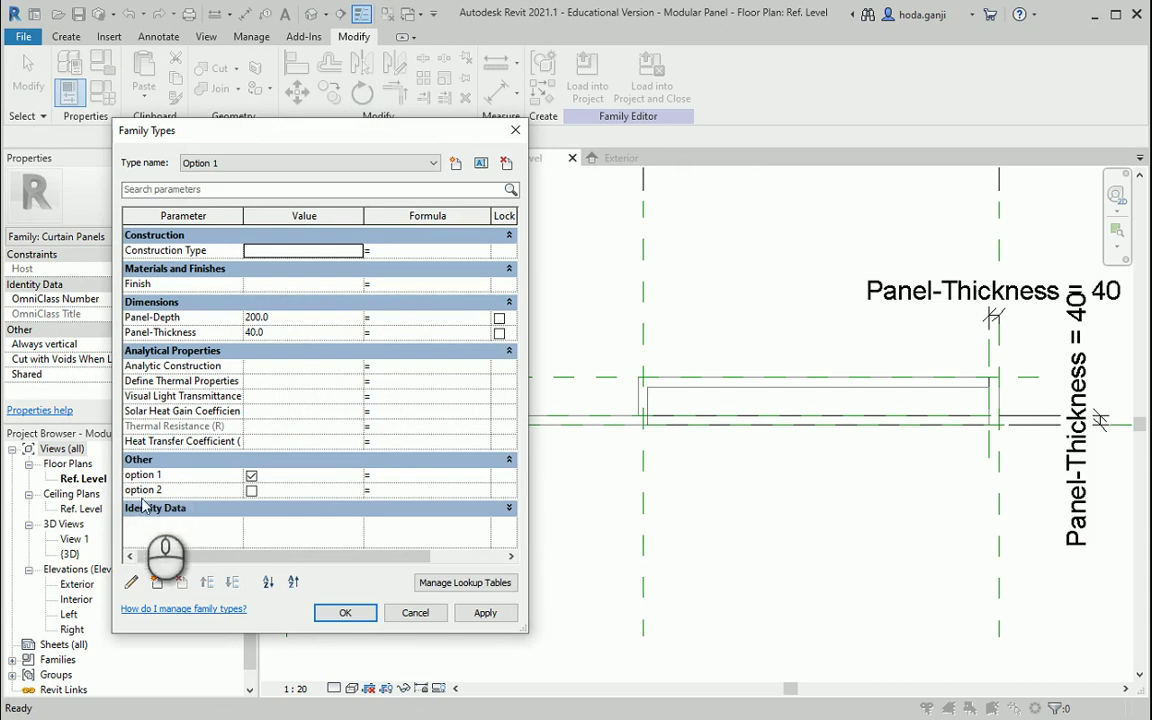
pyautogui.press('Escape')
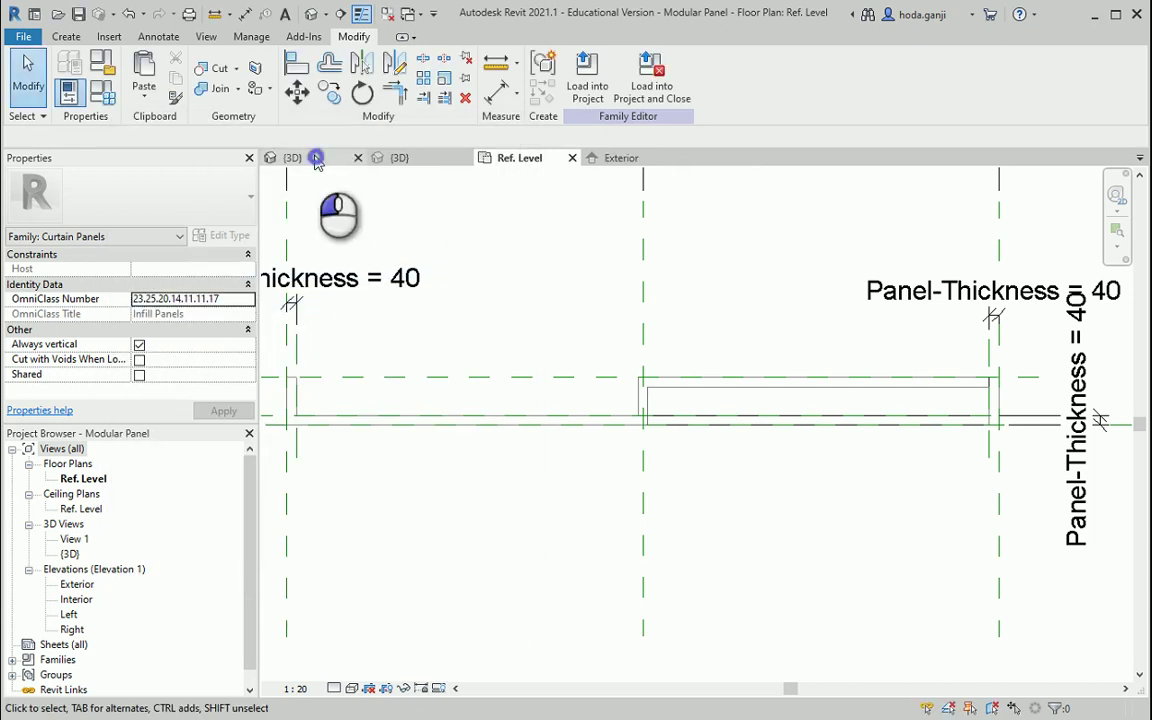
pyautogui.click(300, 158)
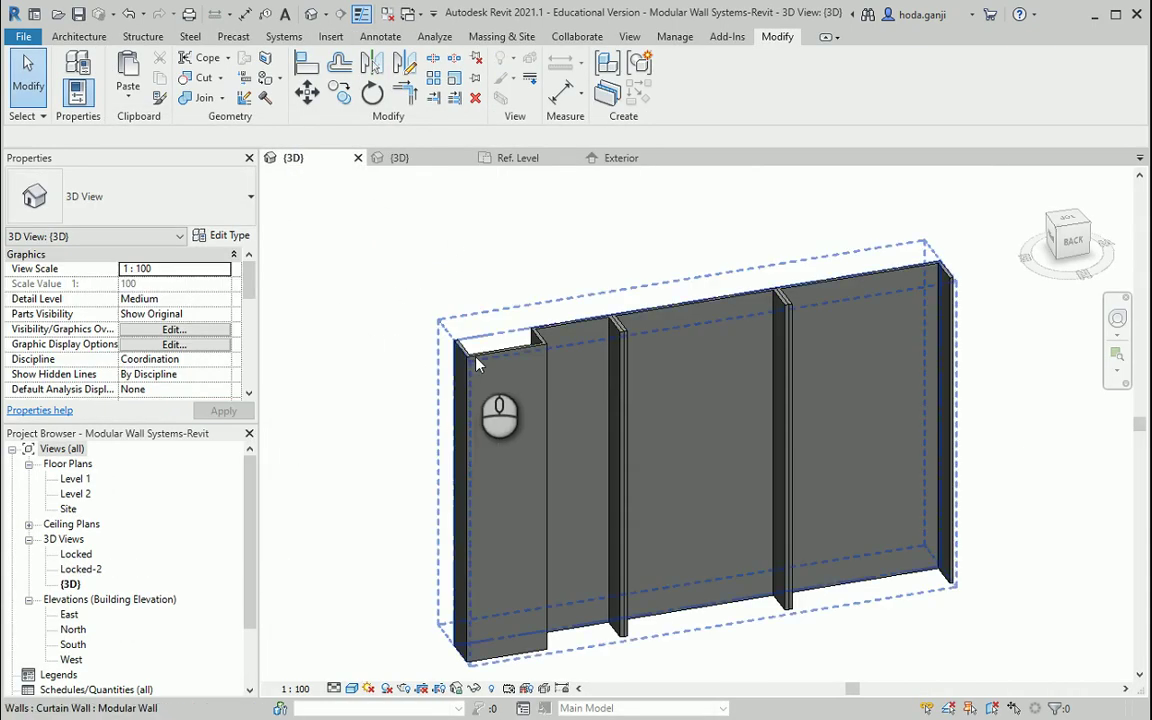
# Review the dimension and option visibility parameters in the type properties of the leftmost Option 2 panel
pyautogui.click(476, 363)
pyautogui.click(476, 363)
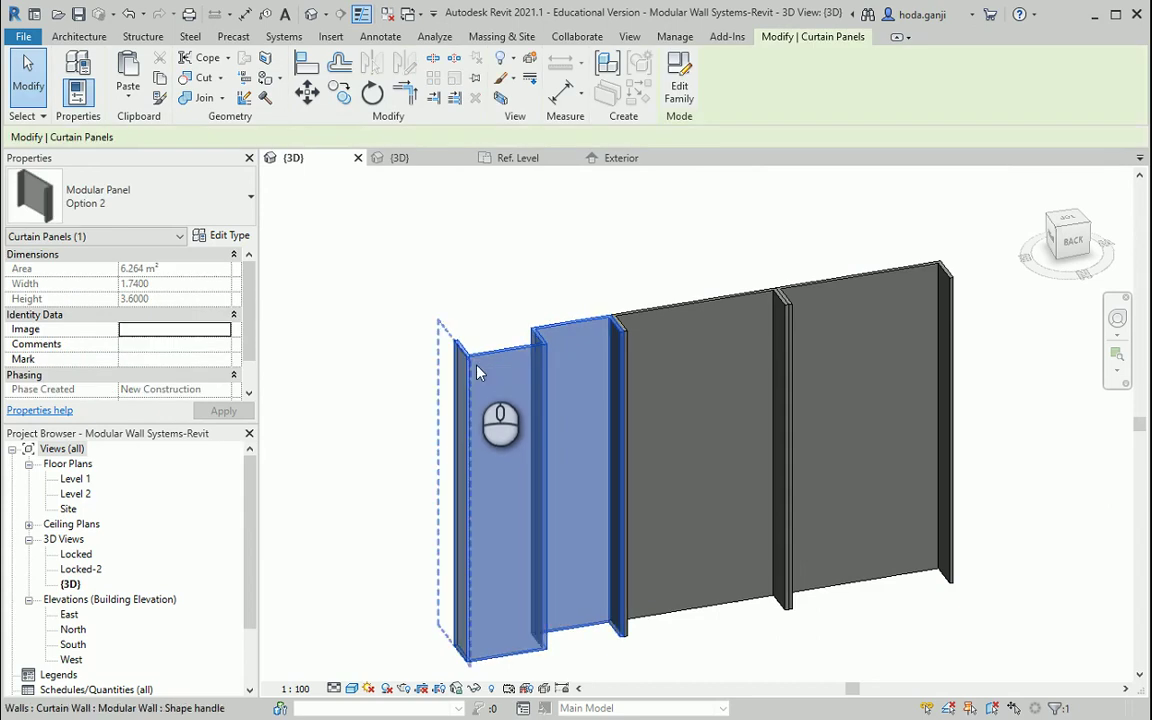
pyautogui.click(226, 236)
pyautogui.scroll(-3, 245, 330)
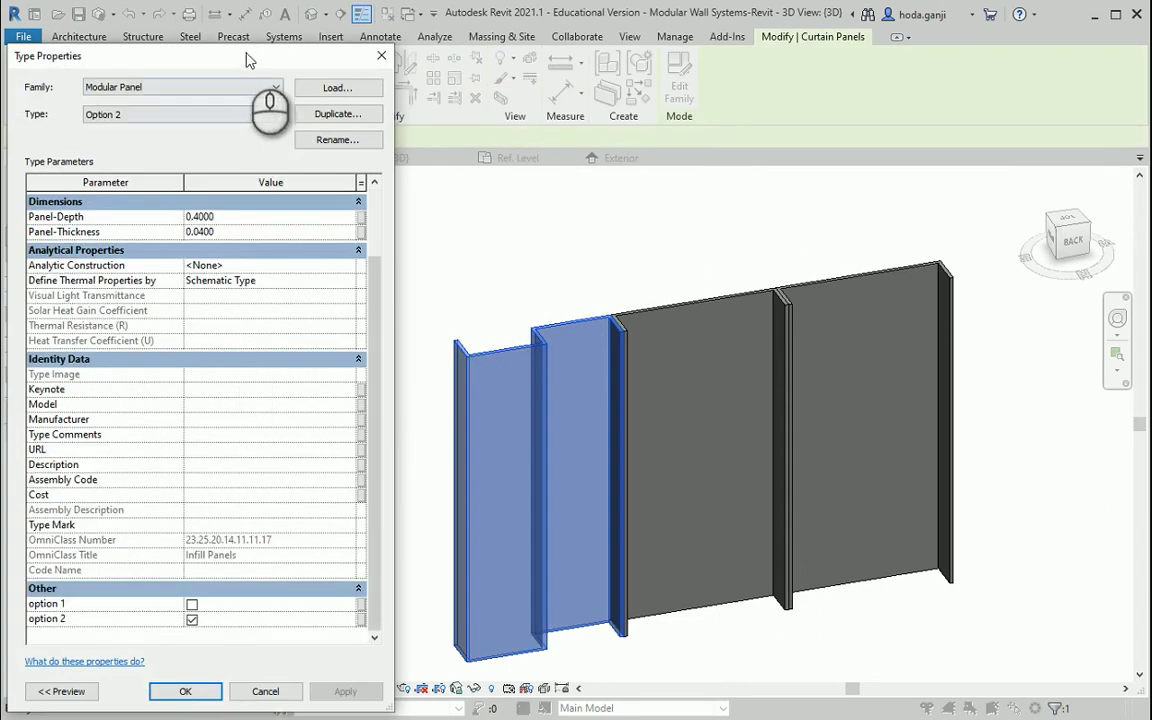
pyautogui.moveTo(250, 62); pyautogui.dragTo(283, 42)
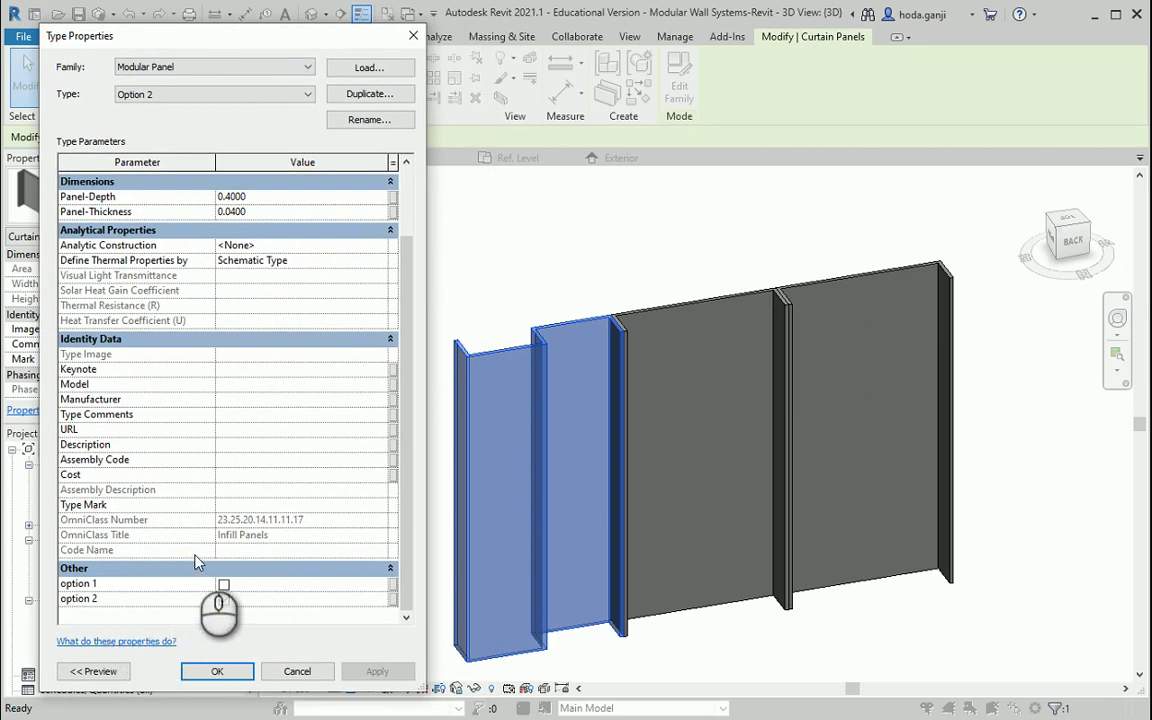
pyautogui.scroll(3, 210, 590)
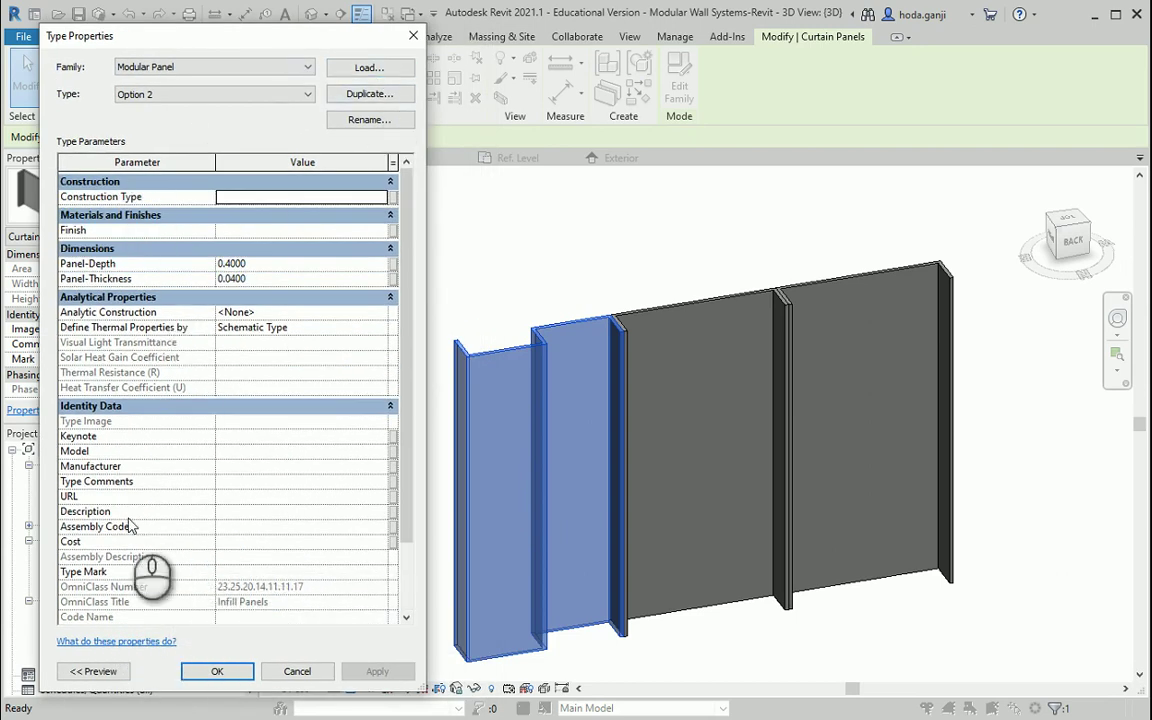
pyautogui.scroll(-2, 127, 546)
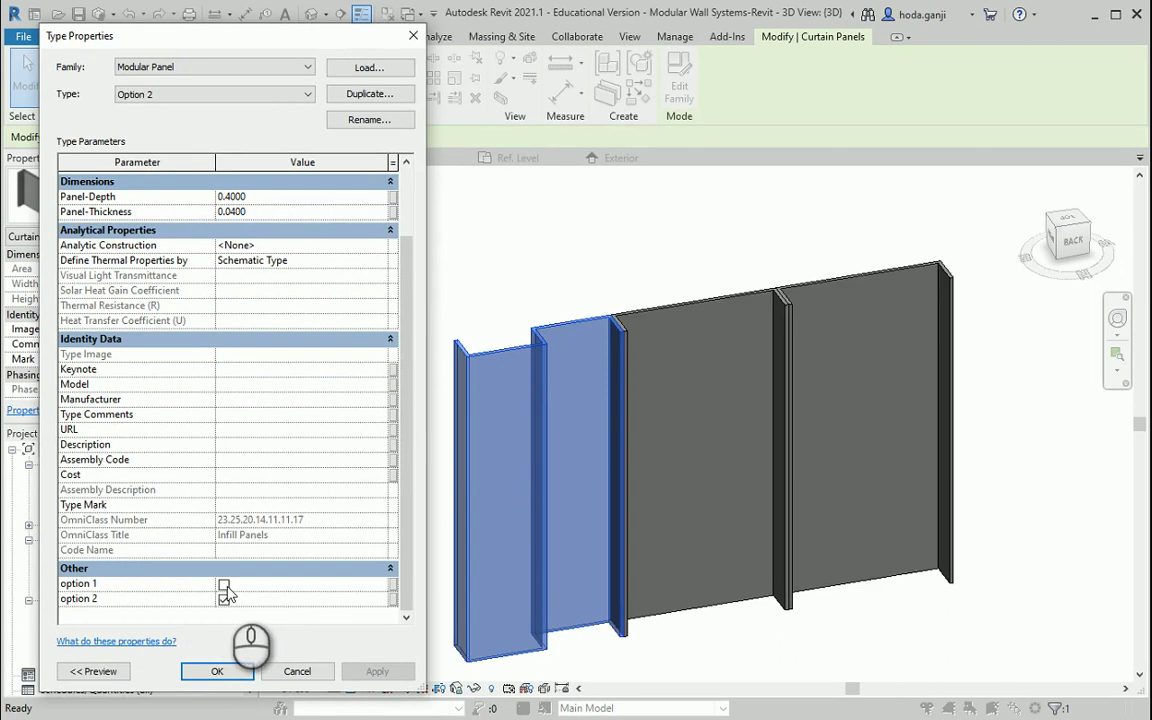
# Apply option 1 together with option 2 on the Option 2 type, and restore it to option 2 only
pyautogui.click(223, 585)
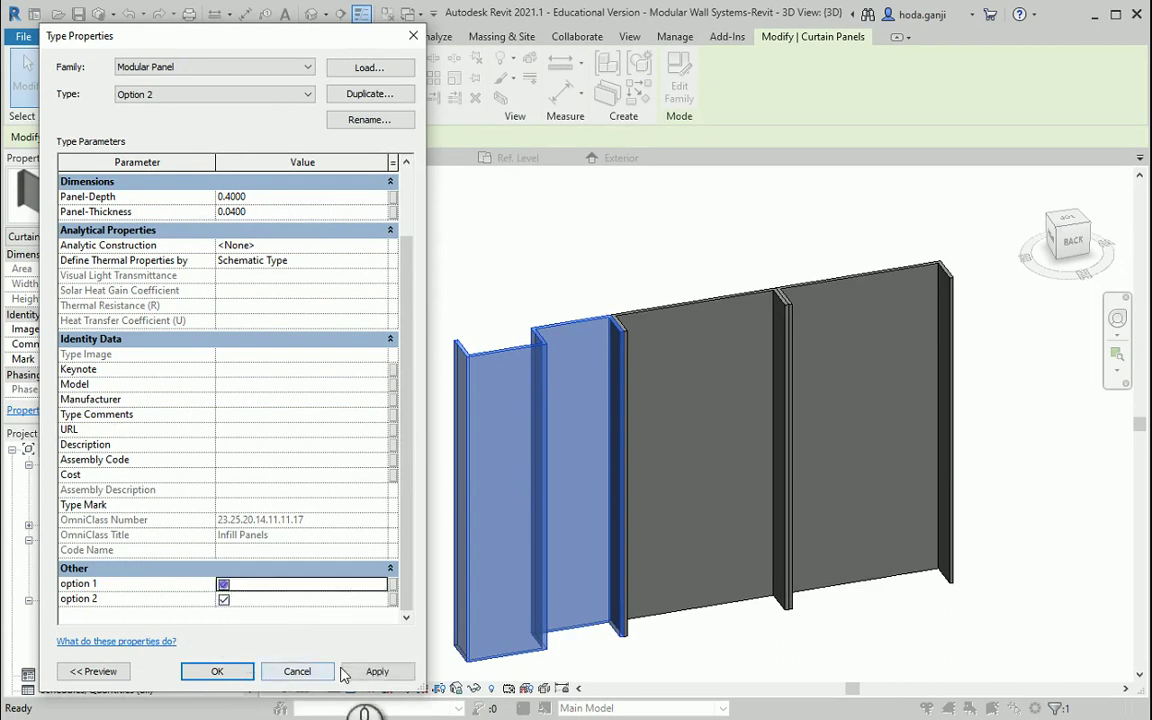
pyautogui.click(362, 678)
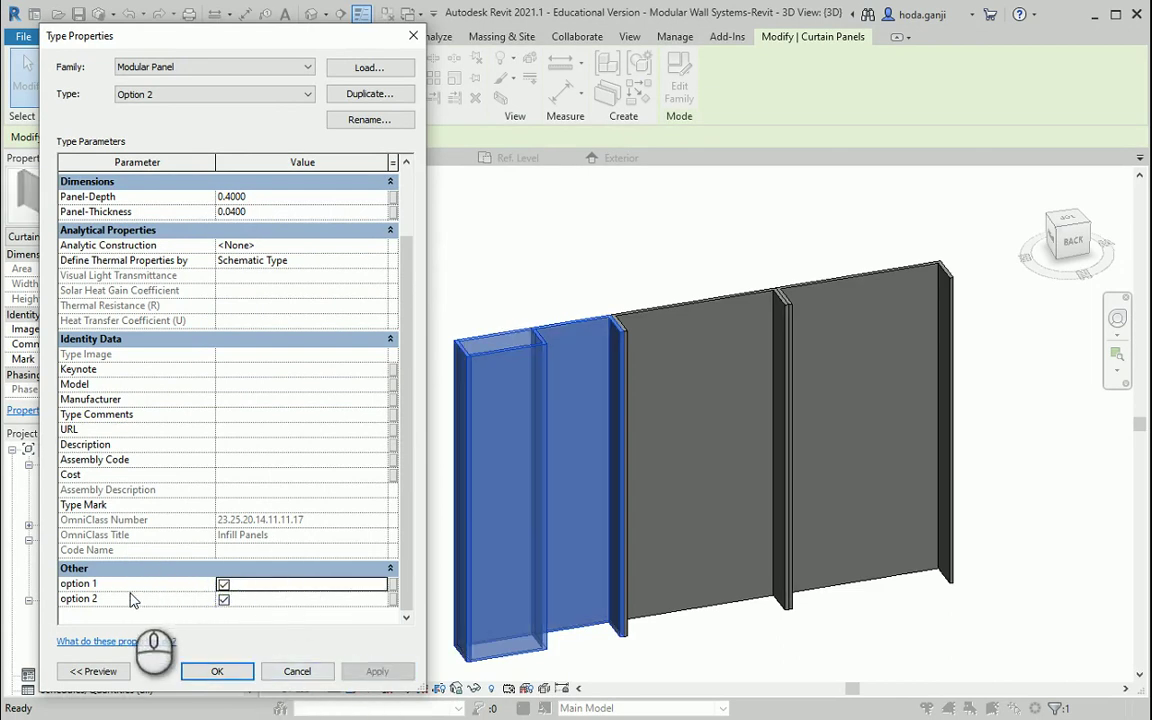
pyautogui.click(223, 598)
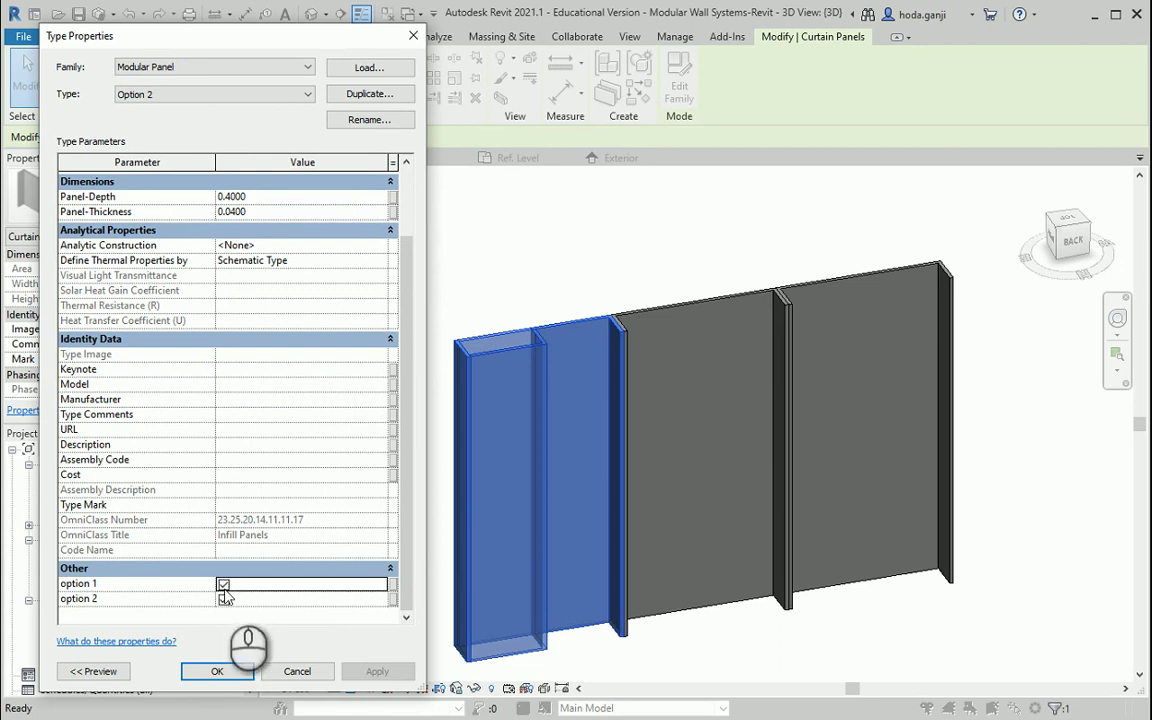
pyautogui.click(224, 585)
pyautogui.click(380, 668)
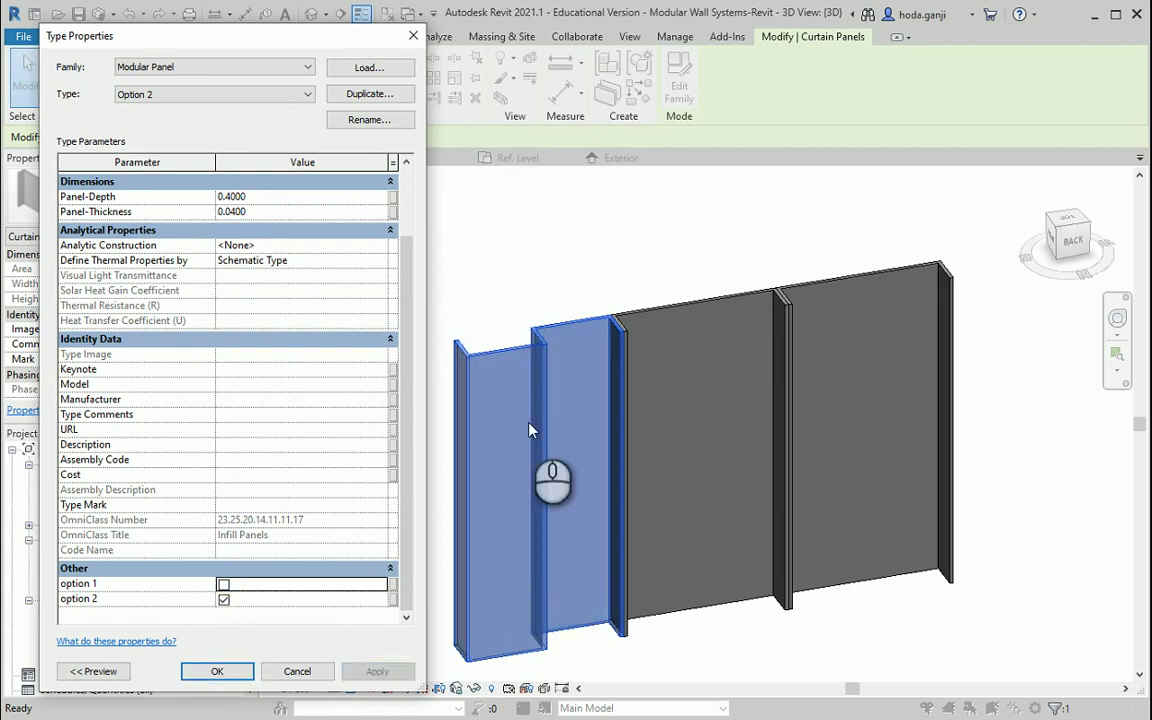
# Apply only option 1 visibility on the Option 2 type, and switch it back to option 2 visibility
pyautogui.click(223, 598)
pyautogui.click(362, 670)
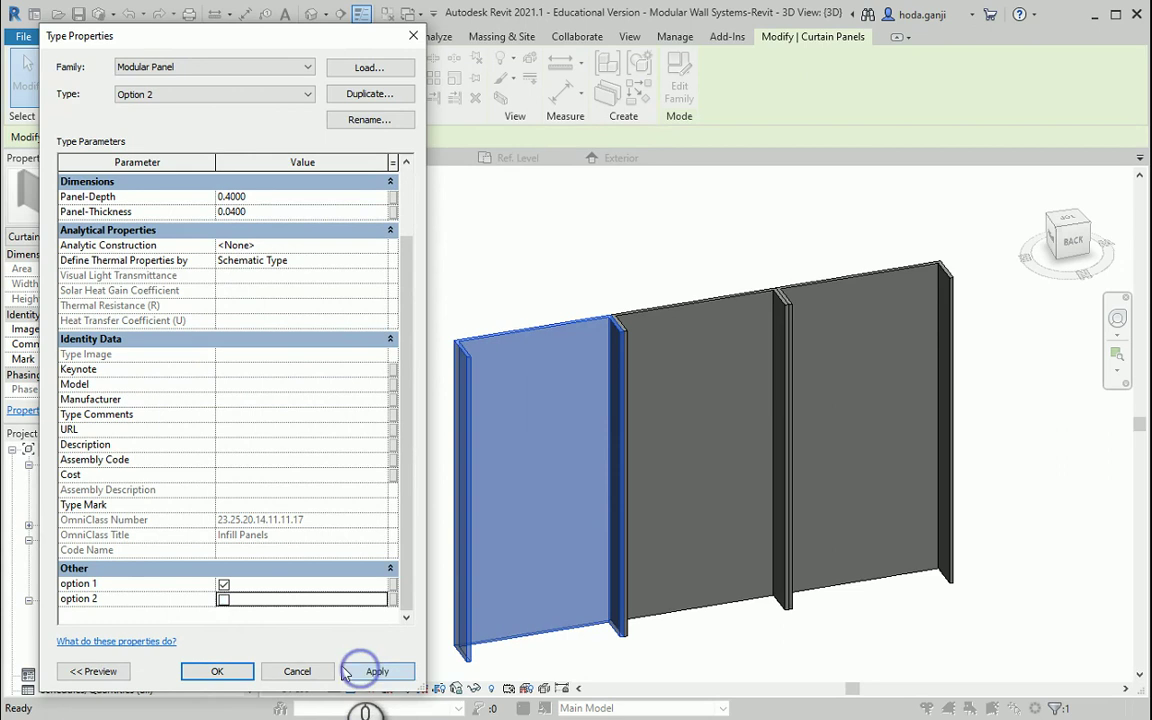
pyautogui.click(224, 585)
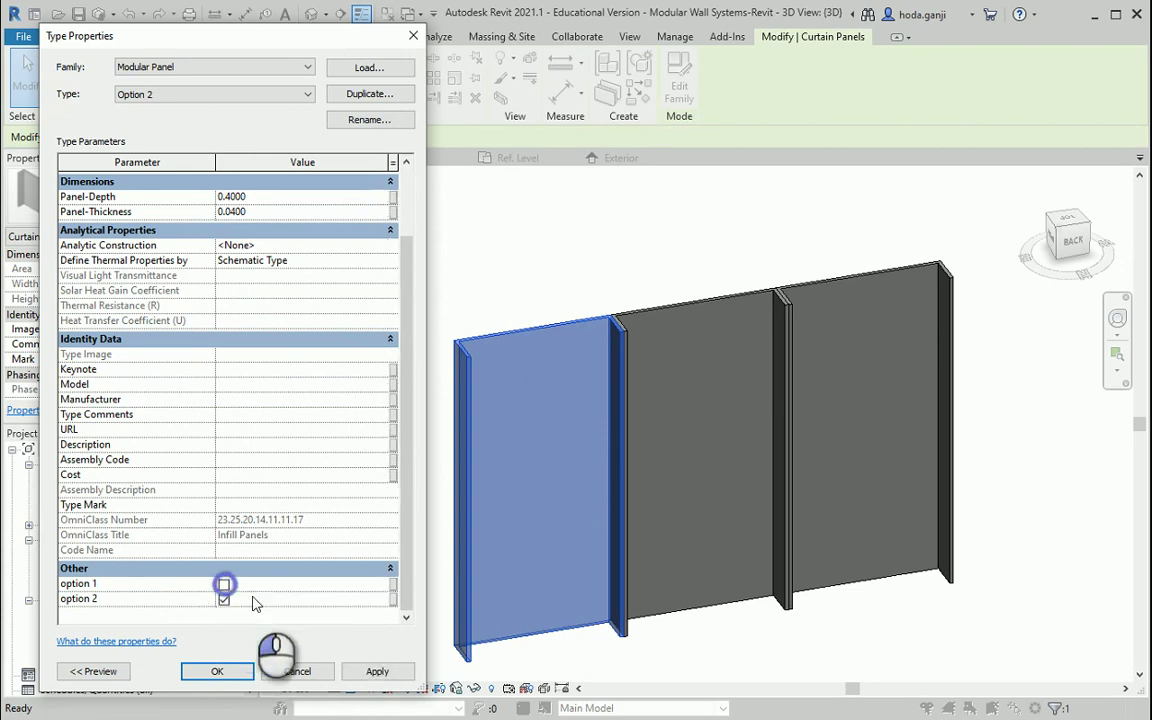
pyautogui.click(380, 669)
# Look over the Option 2 type's dimension and visibility parameters, then close its type properties without further changes and deselect the panel
pyautogui.scroll(1, 296, 548)
pyautogui.scroll(1, 296, 548)
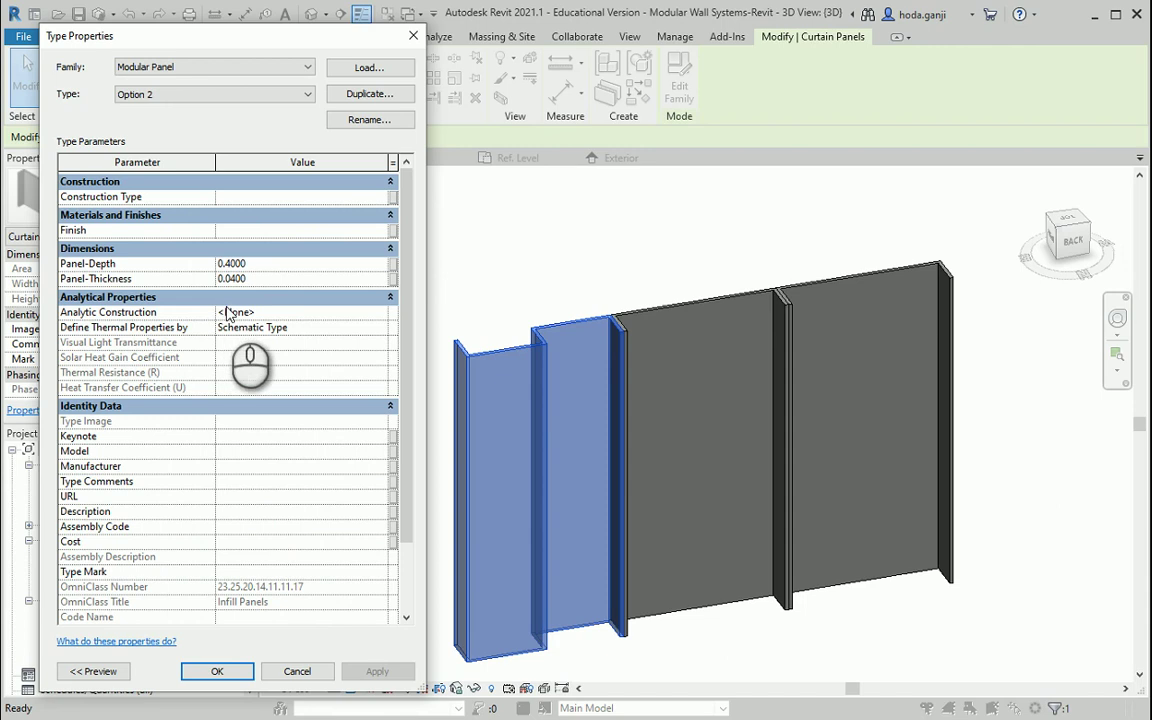
pyautogui.scroll(-2, 265, 300)
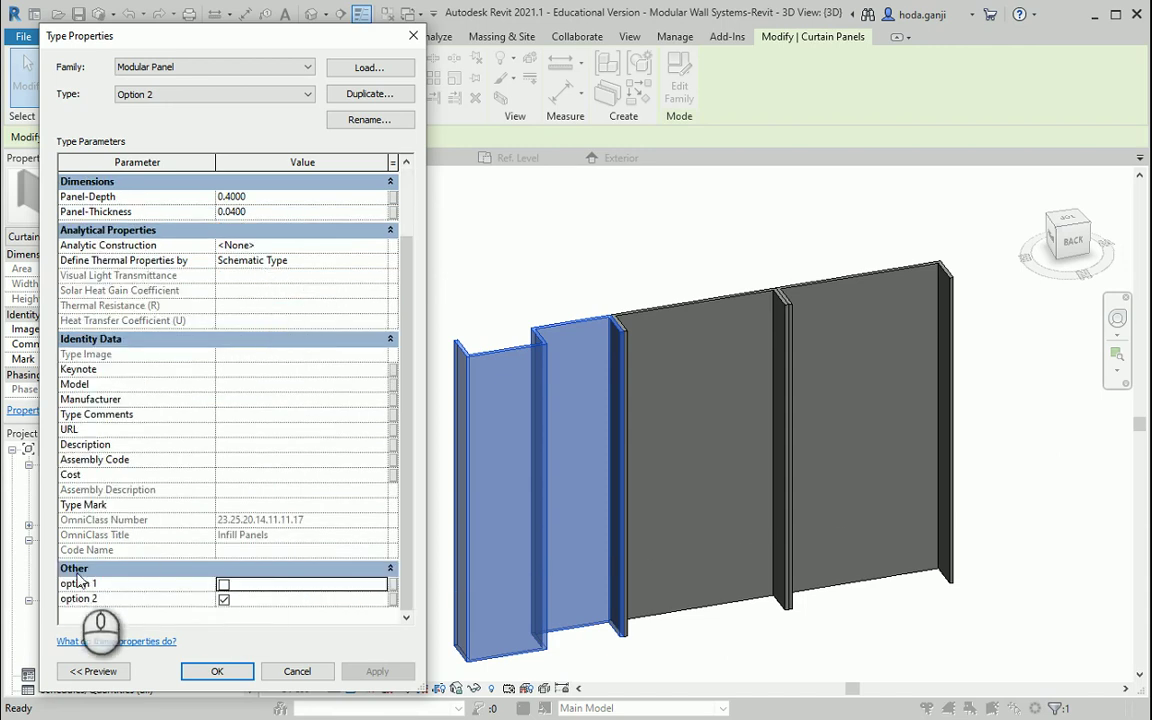
pyautogui.scroll(2, 204, 550)
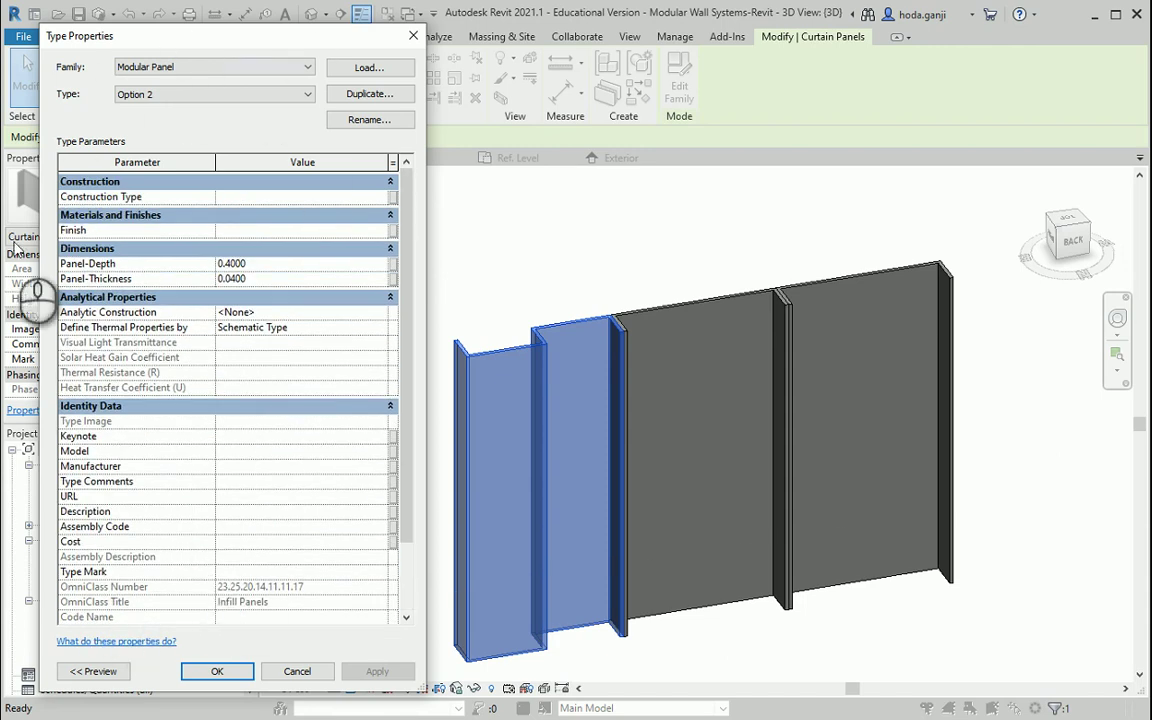
pyautogui.click(313, 671)
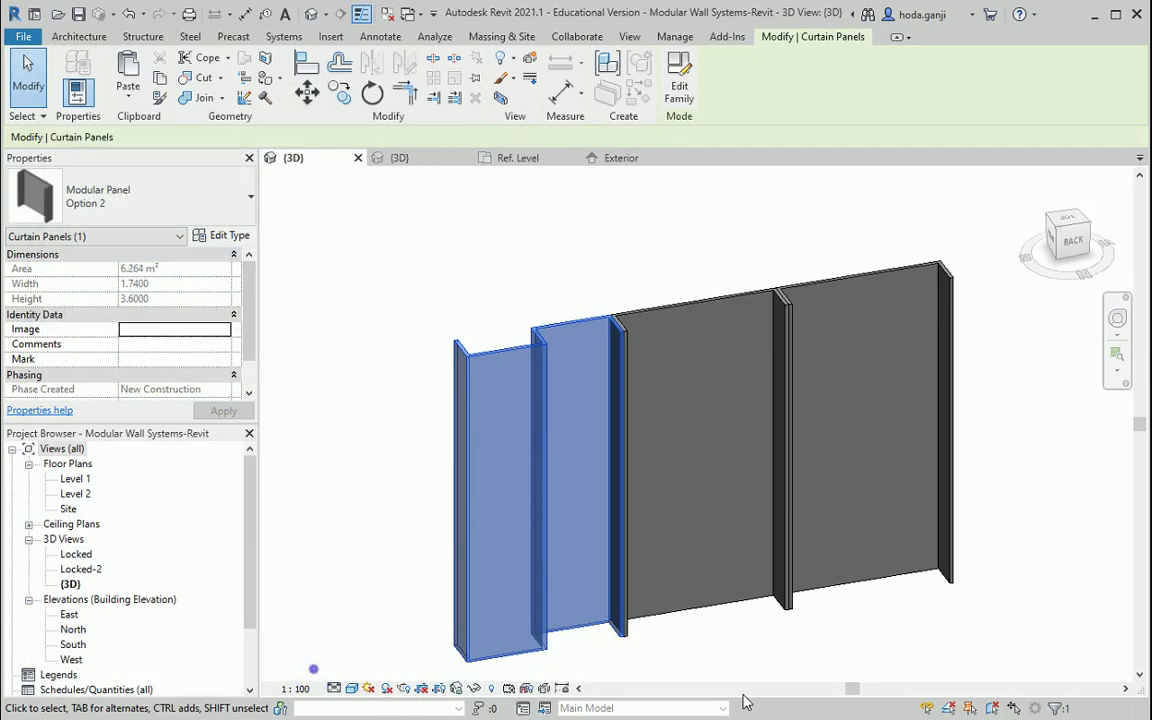
pyautogui.click(751, 666)
# Set the middle panel's Modular Panel type to a Panel-Depth of 0.5 and a Panel-Thickness of 0.08
pyautogui.scroll(3, 487, 325)
pyautogui.keyDown('shift'); pyautogui.moveTo(487, 325); pyautogui.dragTo(466, 364, button='middle'); pyautogui.keyUp('shift')
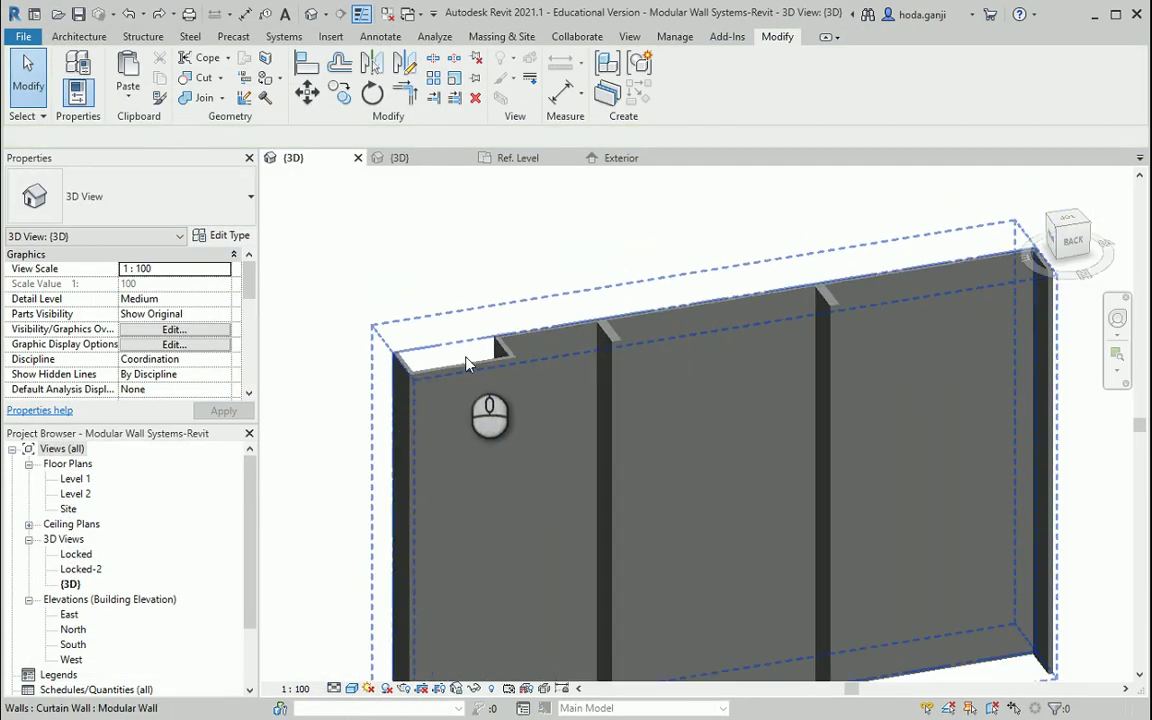
pyautogui.click(672, 320)
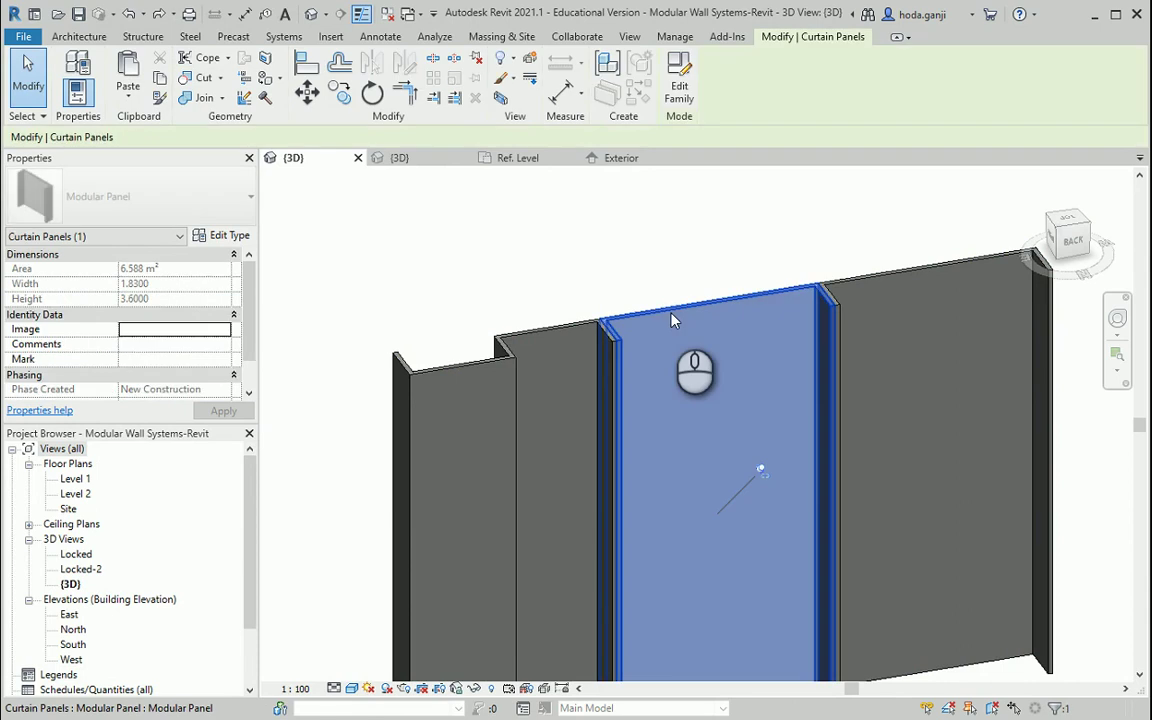
pyautogui.click(228, 236)
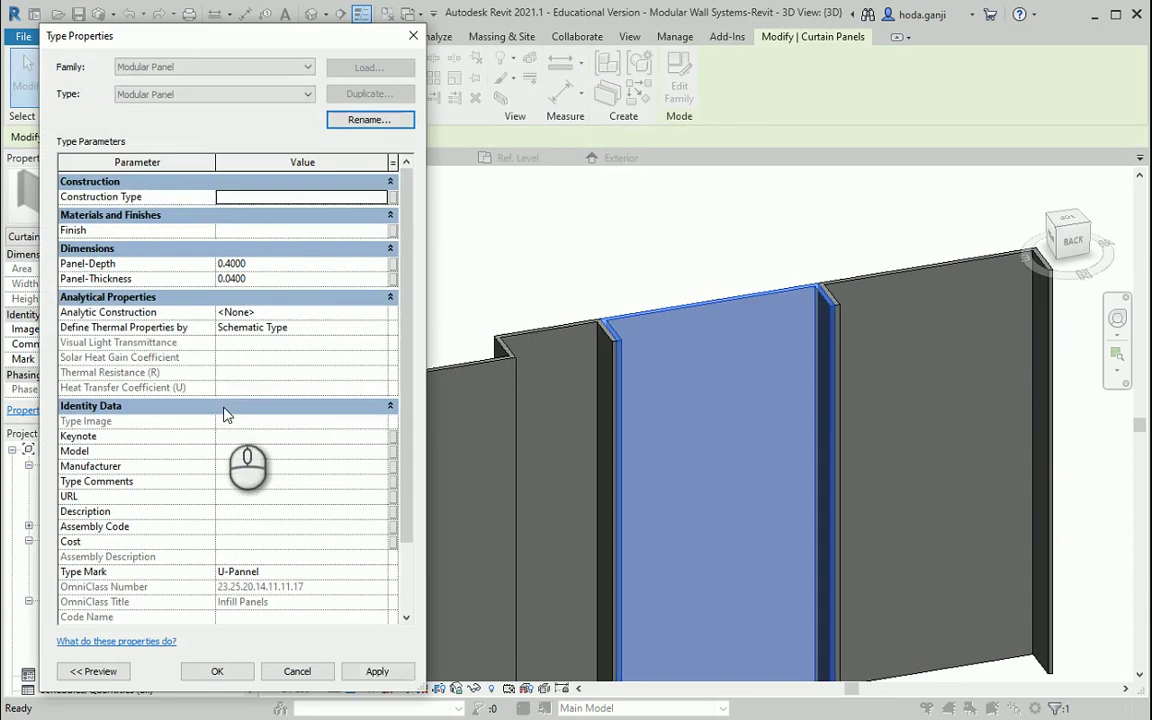
pyautogui.click(279, 264)
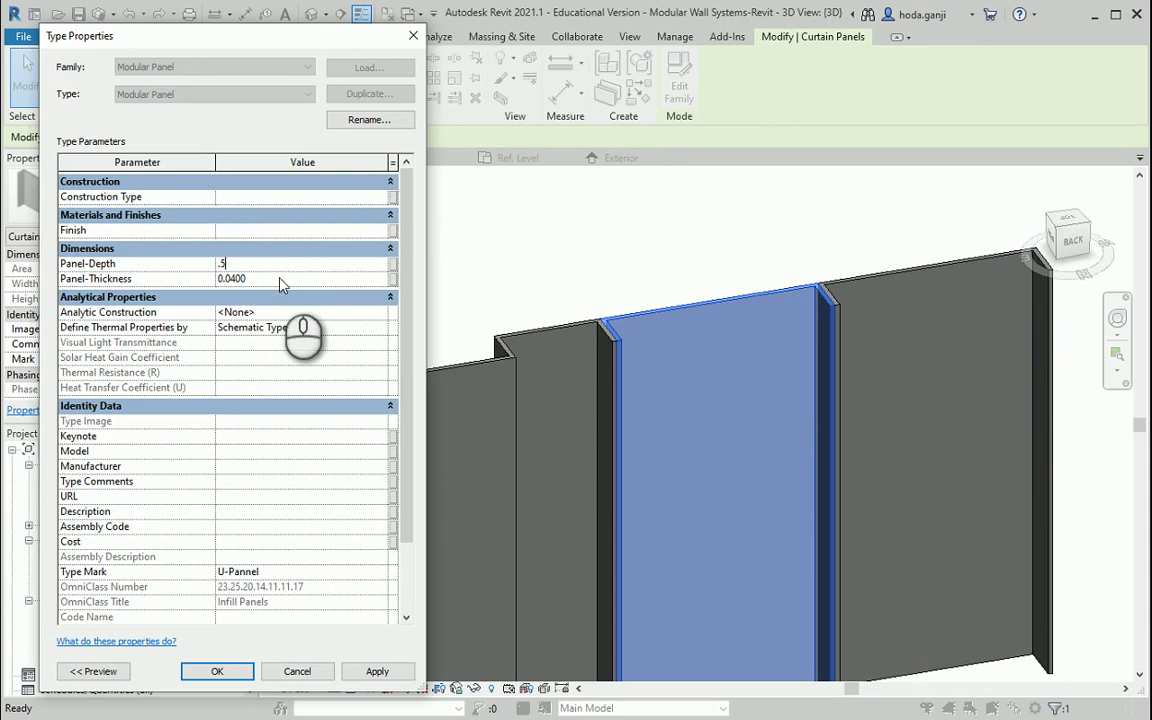
pyautogui.click(377, 671)
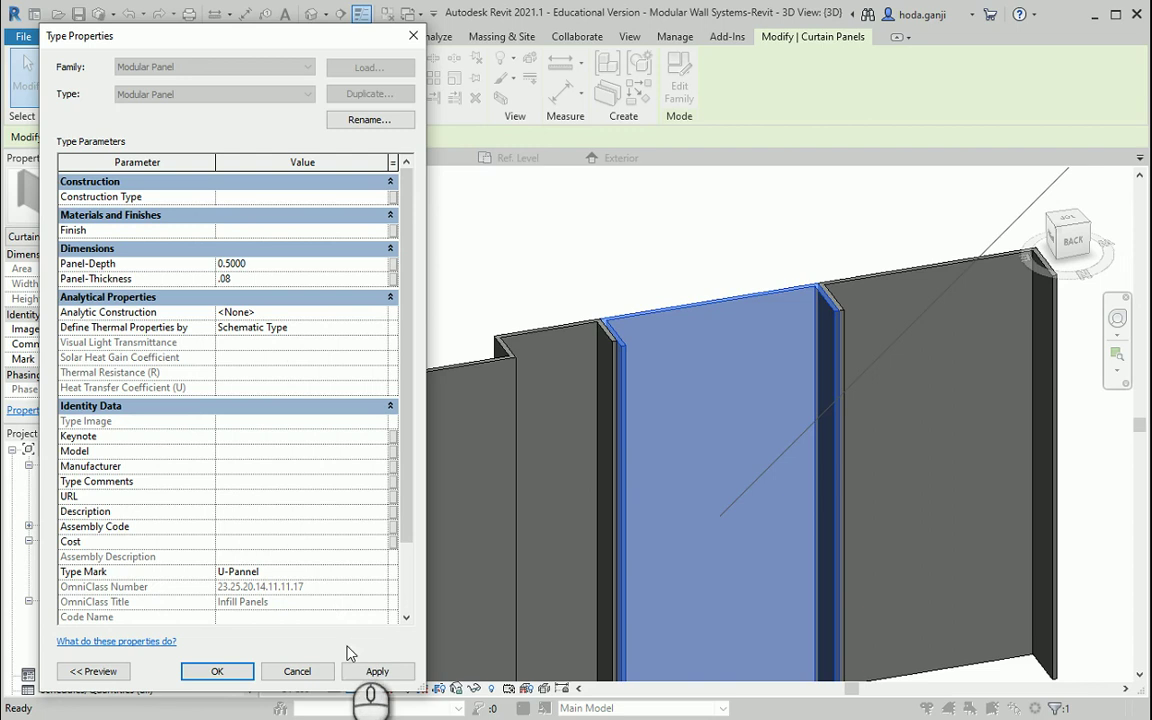
pyautogui.click(370, 672)
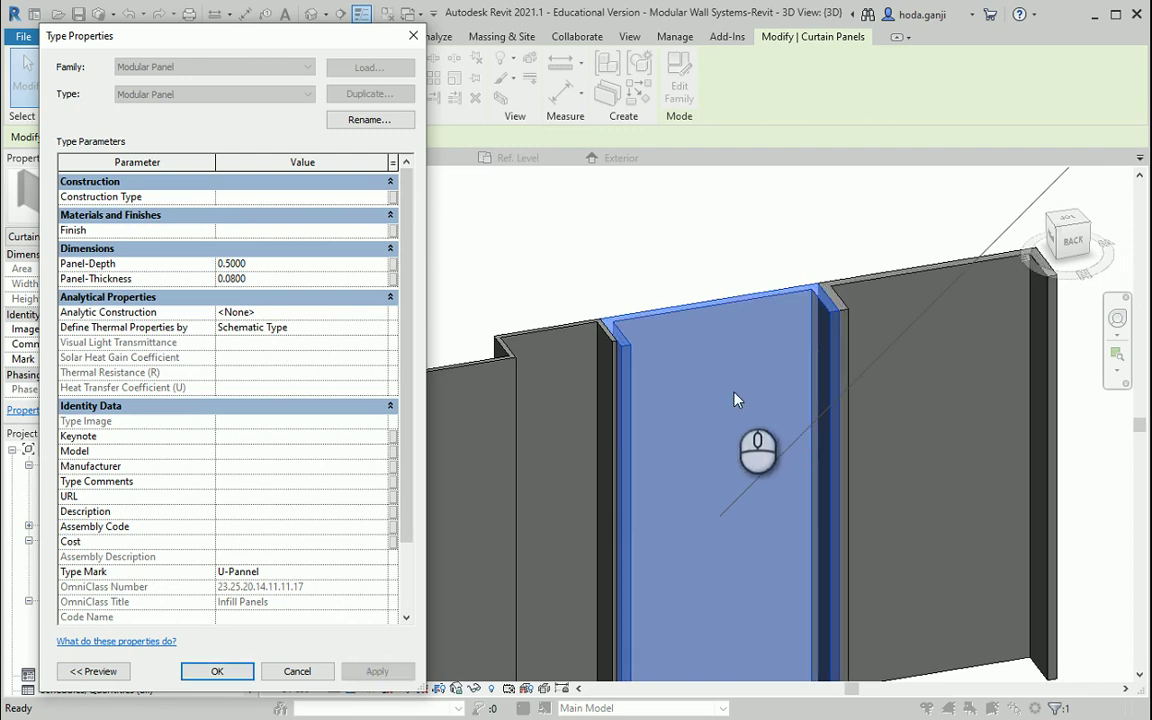
pyautogui.click(217, 671)
pyautogui.click(535, 275)
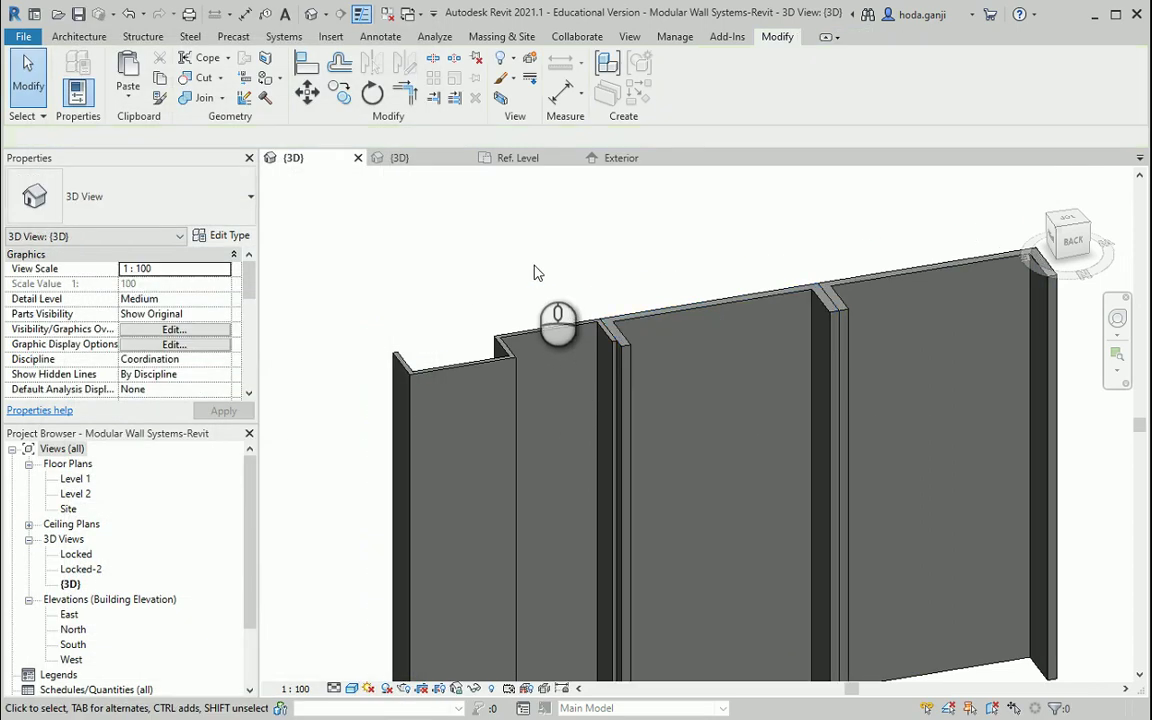
# Set the leftmost panel's Option 2 type to a Panel-Depth of 0.5 and a Panel-Thickness of 0.08
pyautogui.click(510, 348)
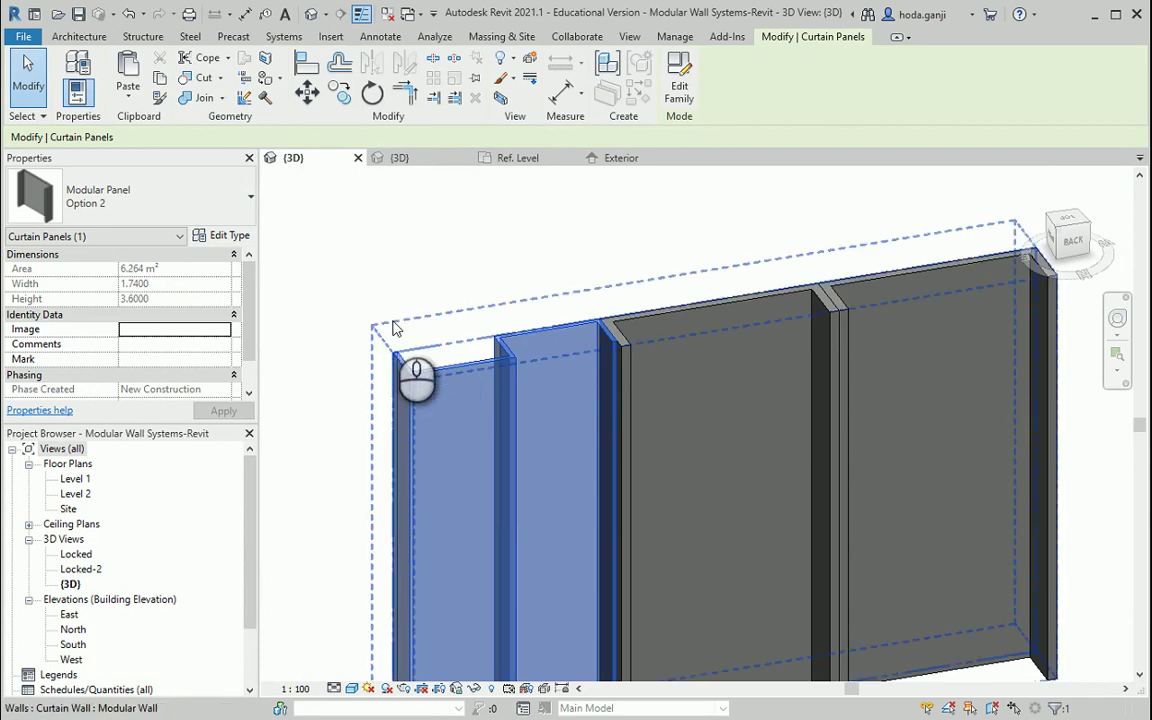
pyautogui.click(211, 235)
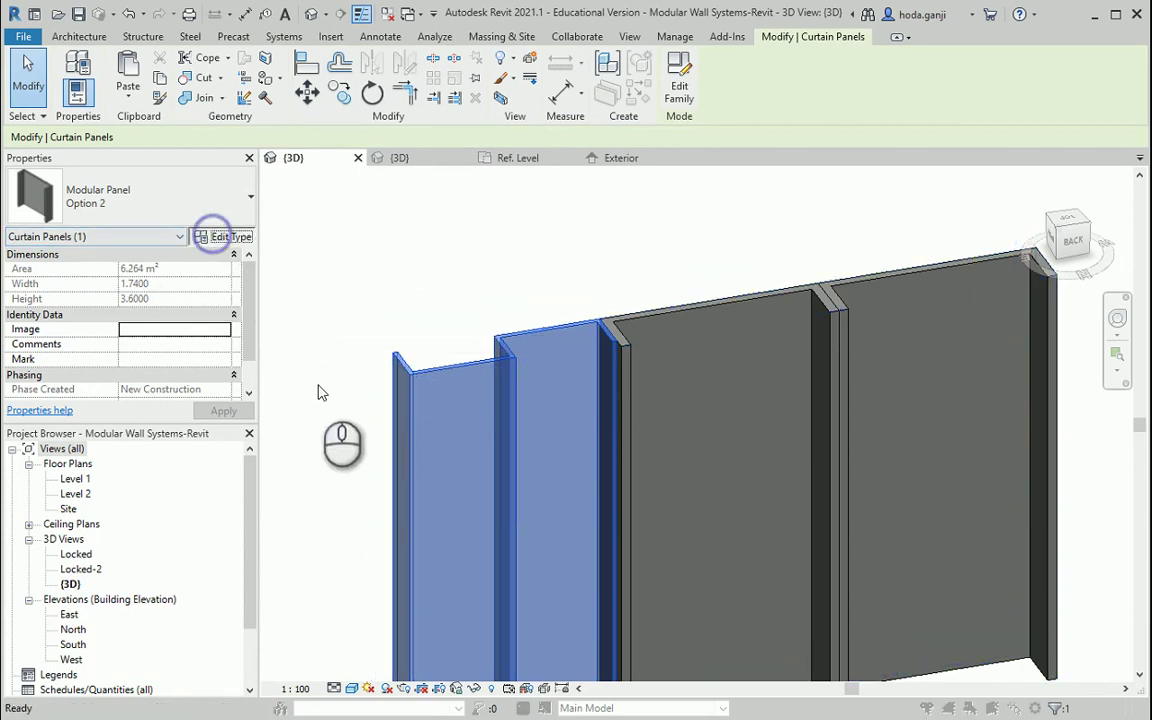
pyautogui.moveTo(300, 38); pyautogui.dragTo(231, 40)
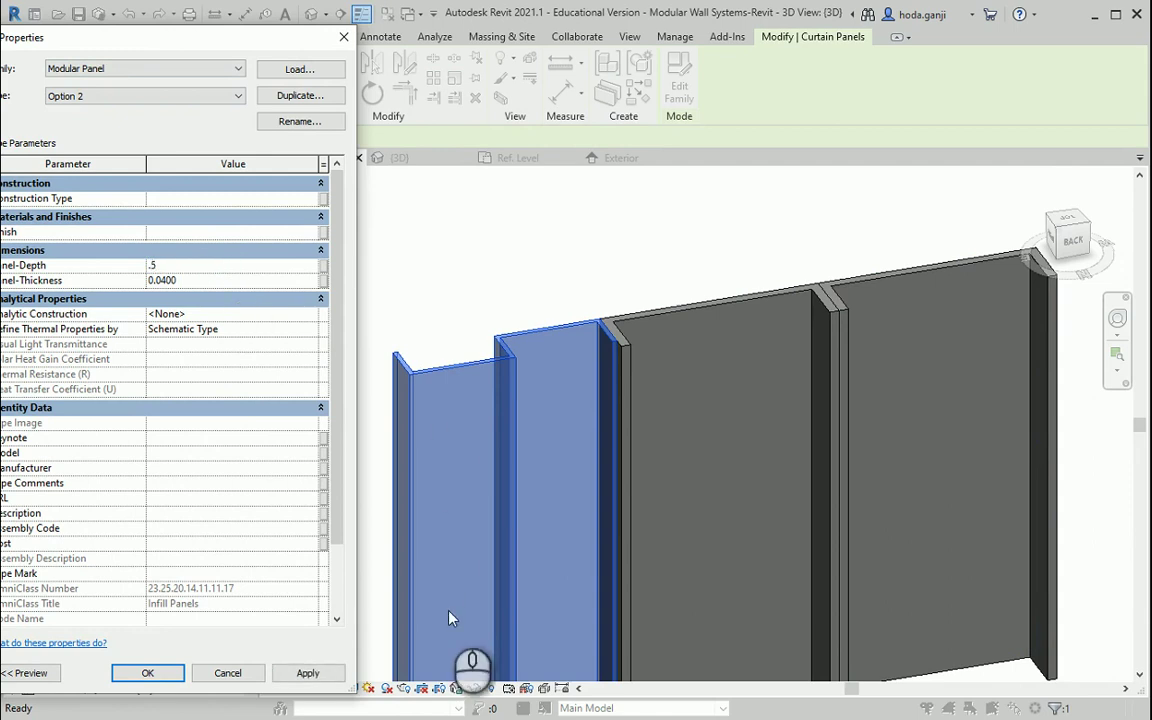
pyautogui.click(339, 675)
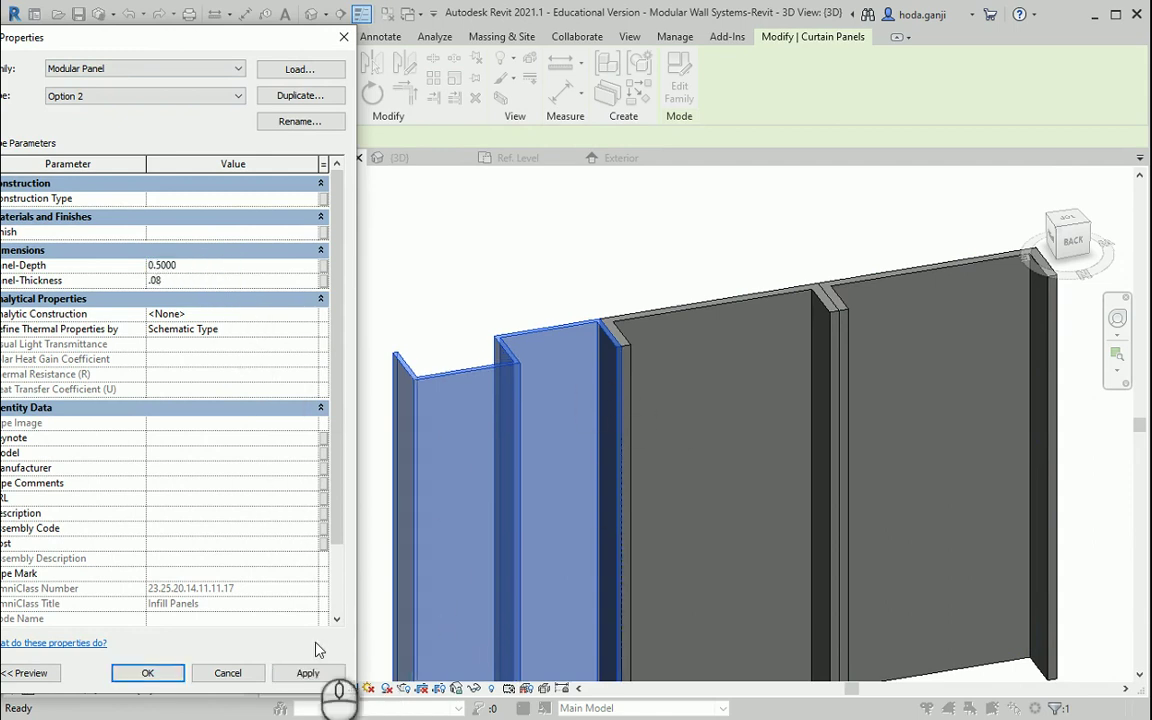
pyautogui.click(308, 673)
pyautogui.click(148, 673)
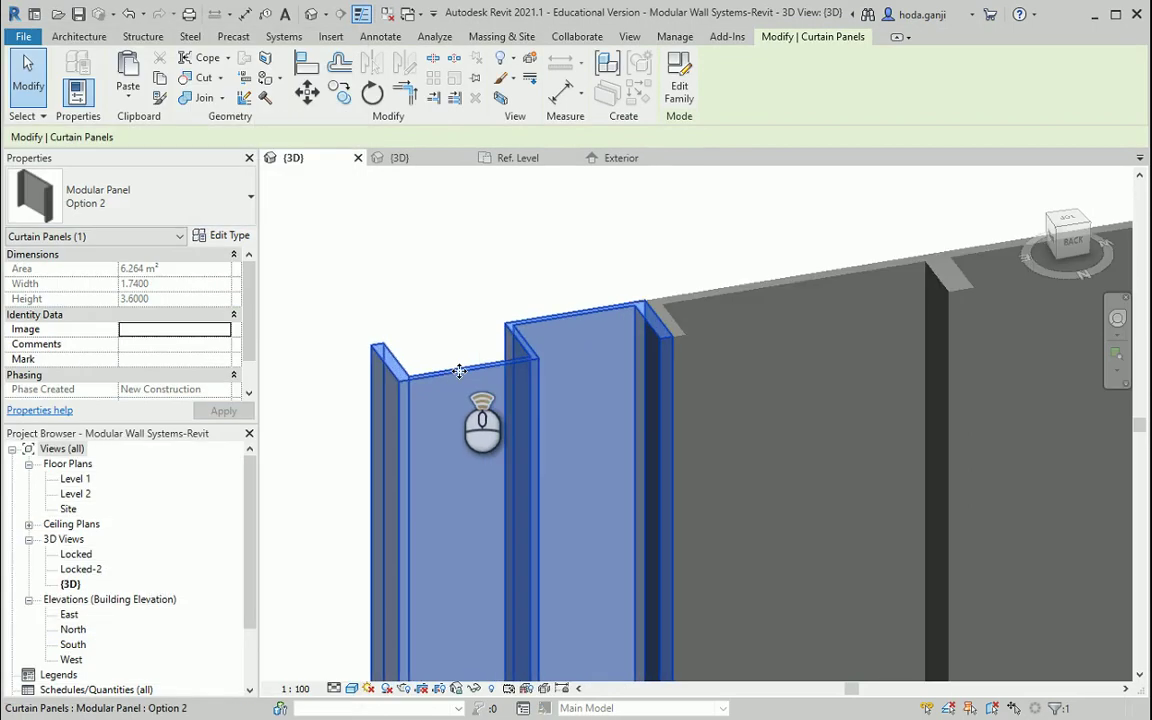
# Examine the top edge of the leftmost Option 2 panel and its joint with the neighbouring panel
pyautogui.scroll(5, 595, 285)
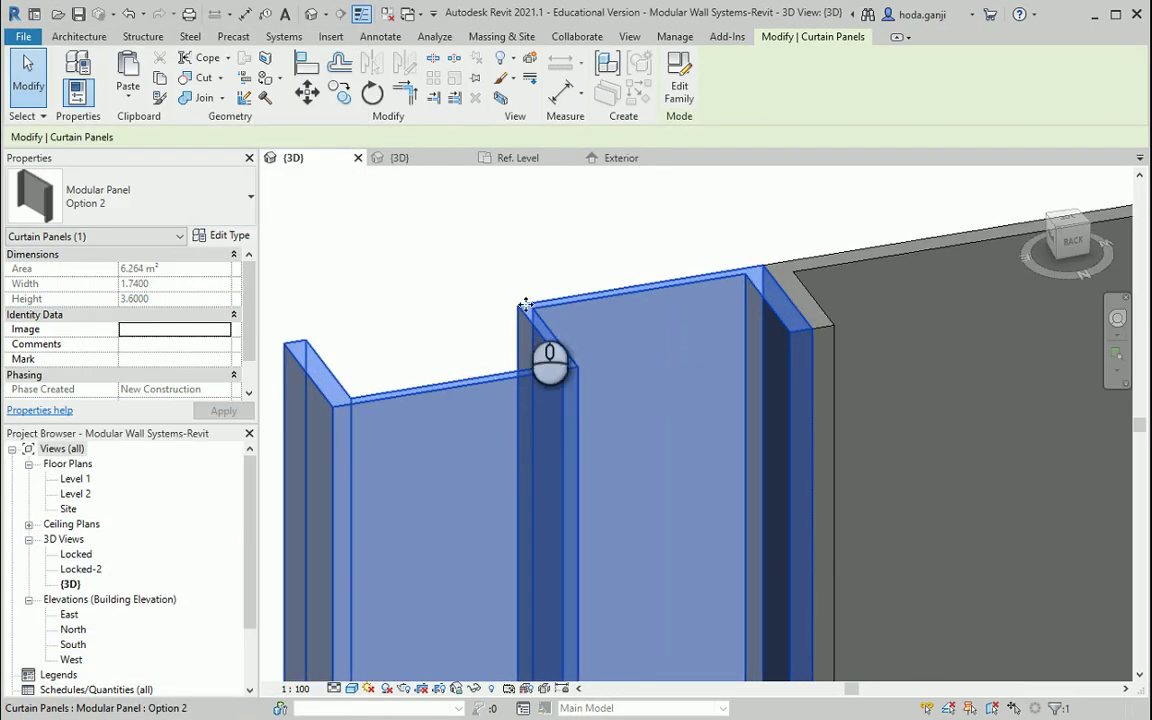
pyautogui.scroll(-2, 479, 402)
pyautogui.scroll(3, 495, 370)
pyautogui.scroll(-3, 470, 347)
pyautogui.scroll(3, 463, 278)
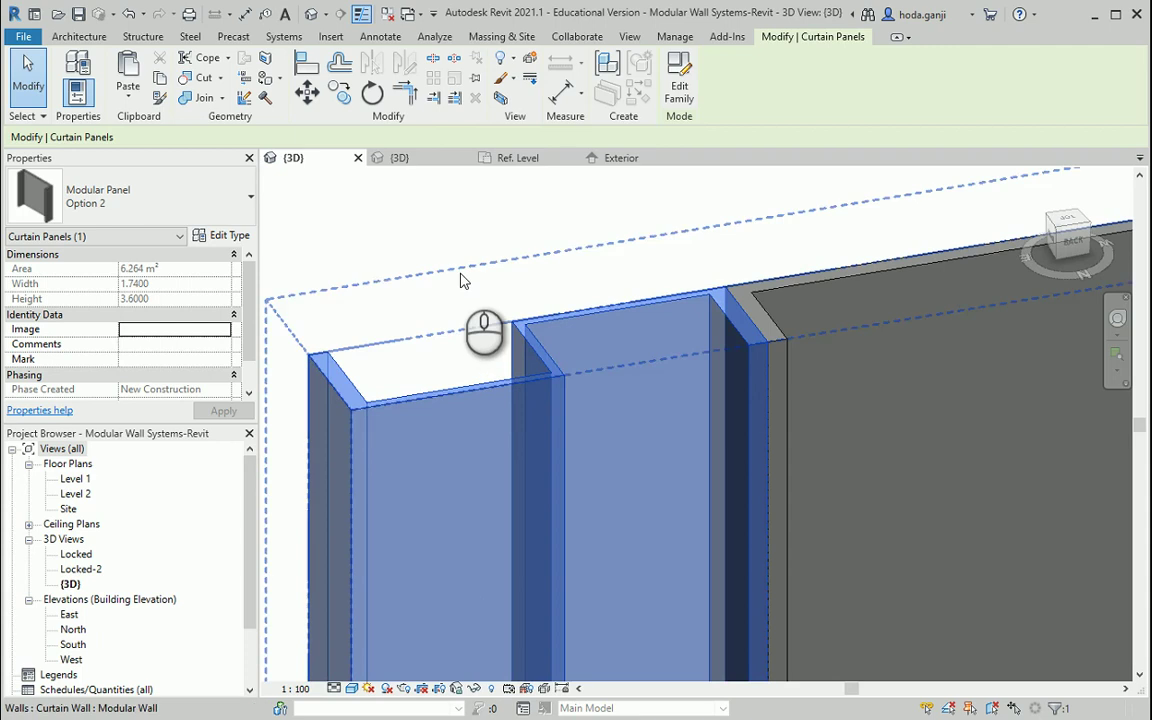
pyautogui.scroll(-3, 458, 240)
pyautogui.click(455, 208)
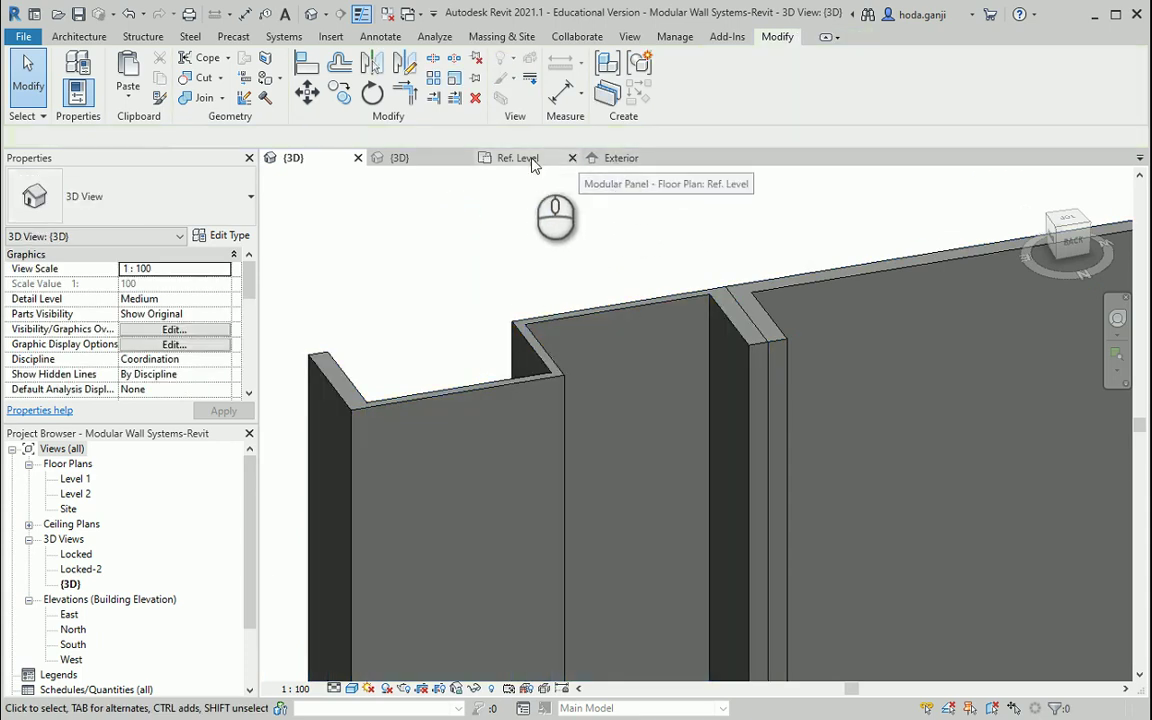
# In the Modular Panel family's Ref. Level plan, temporarily hide the straight option 1 extrusion
pyautogui.click(603, 158)
pyautogui.click(524, 157)
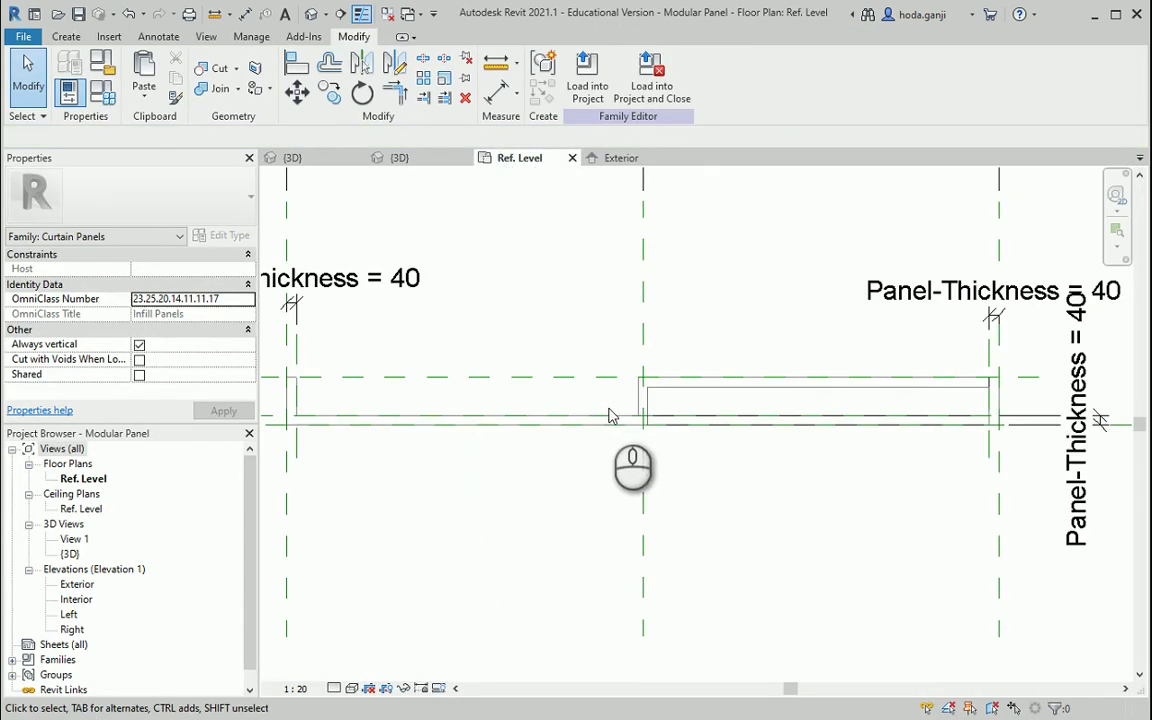
pyautogui.click(675, 427)
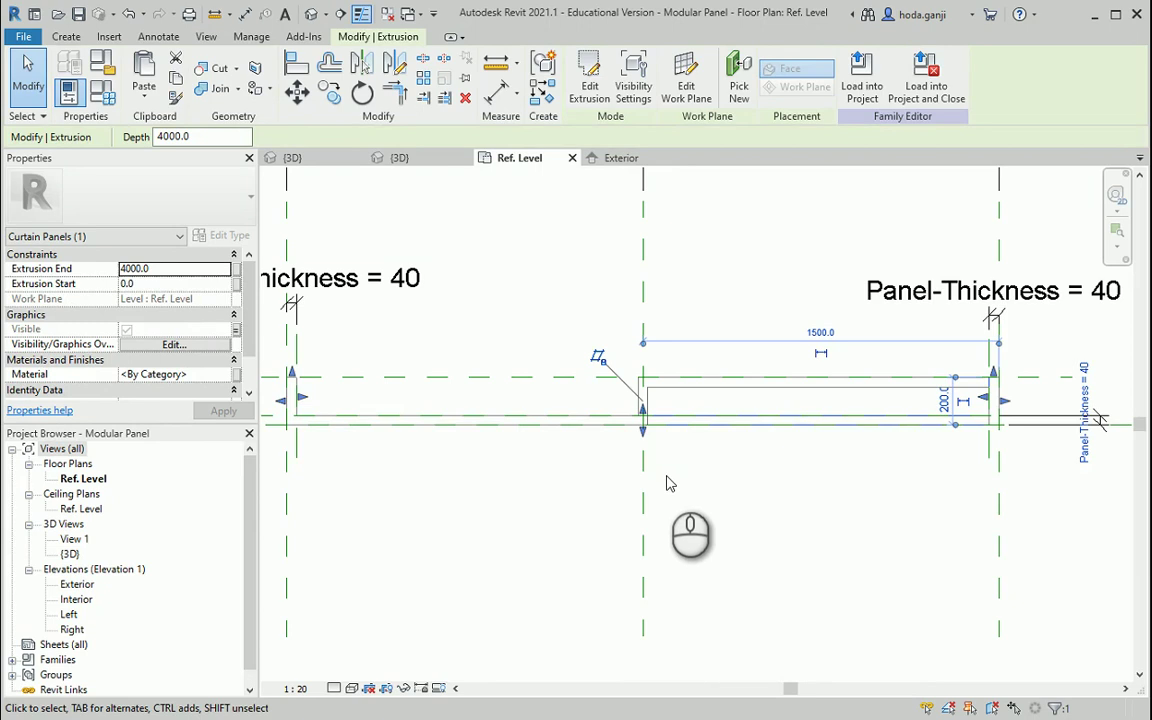
pyautogui.press('h')
pyautogui.press('i')
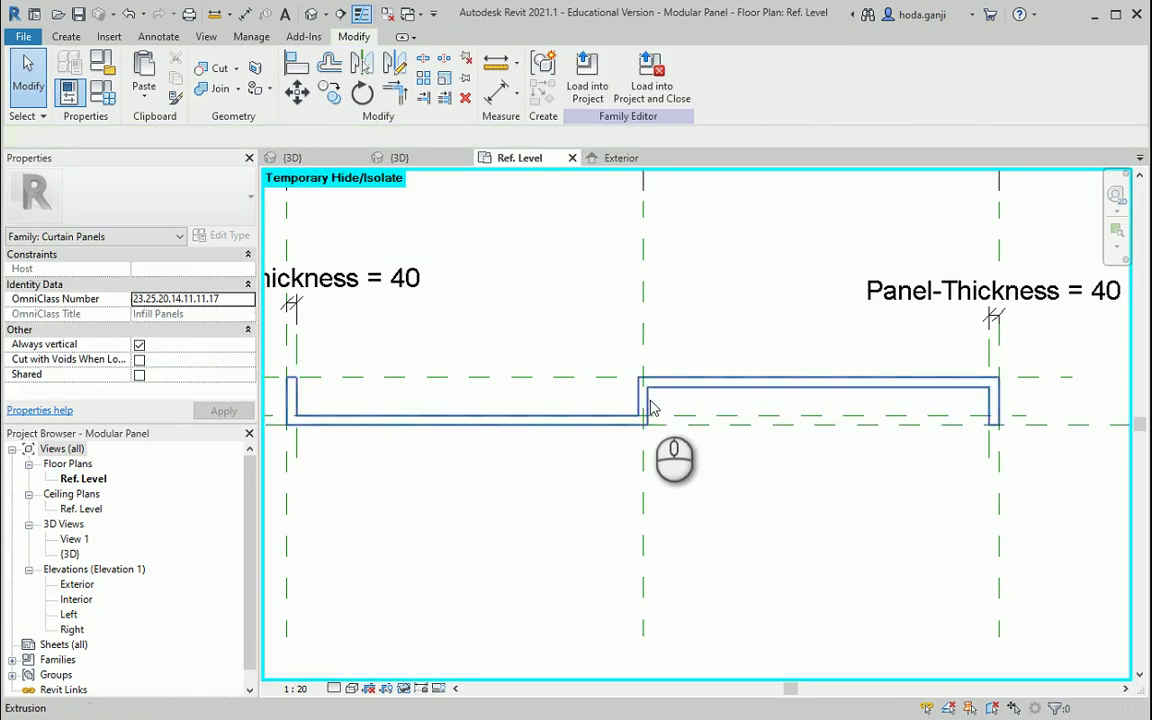
# Select the stepped option 2 extrusion in plan and examine how its faces relate to the reference planes
pyautogui.click(650, 405)
pyautogui.scroll(-1, 723, 411)
pyautogui.scroll(1, 813, 360)
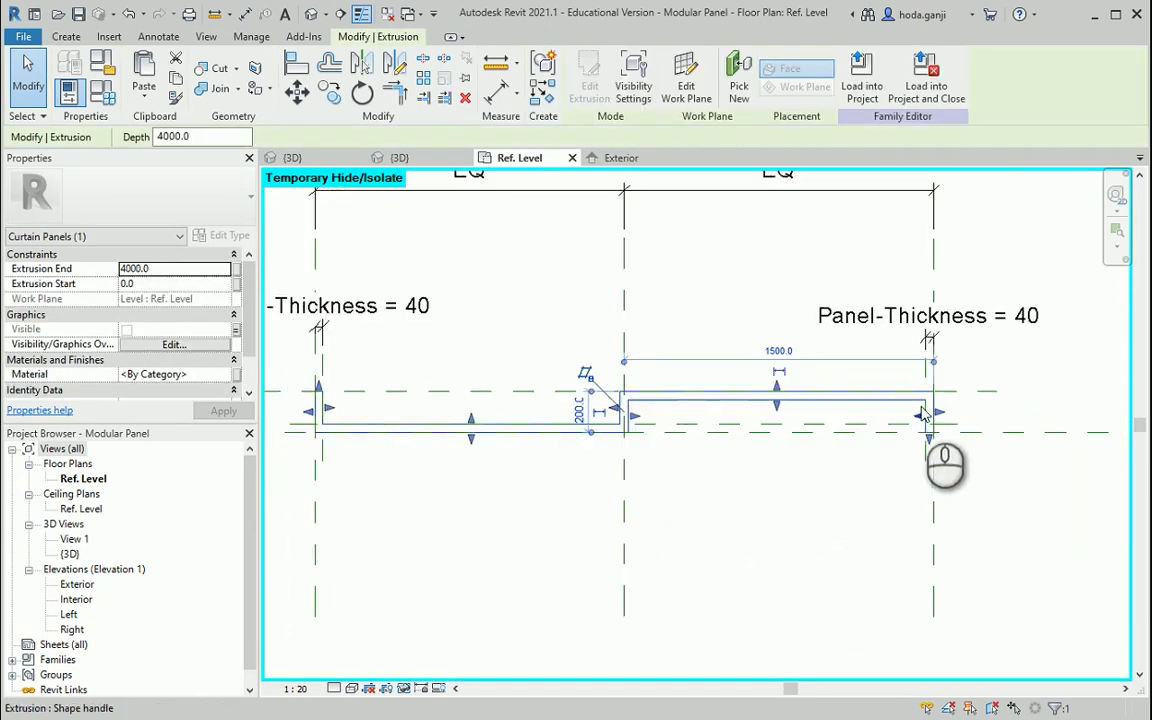
pyautogui.scroll(1, 800, 425)
pyautogui.click(745, 495)
pyautogui.scroll(-2, 751, 517)
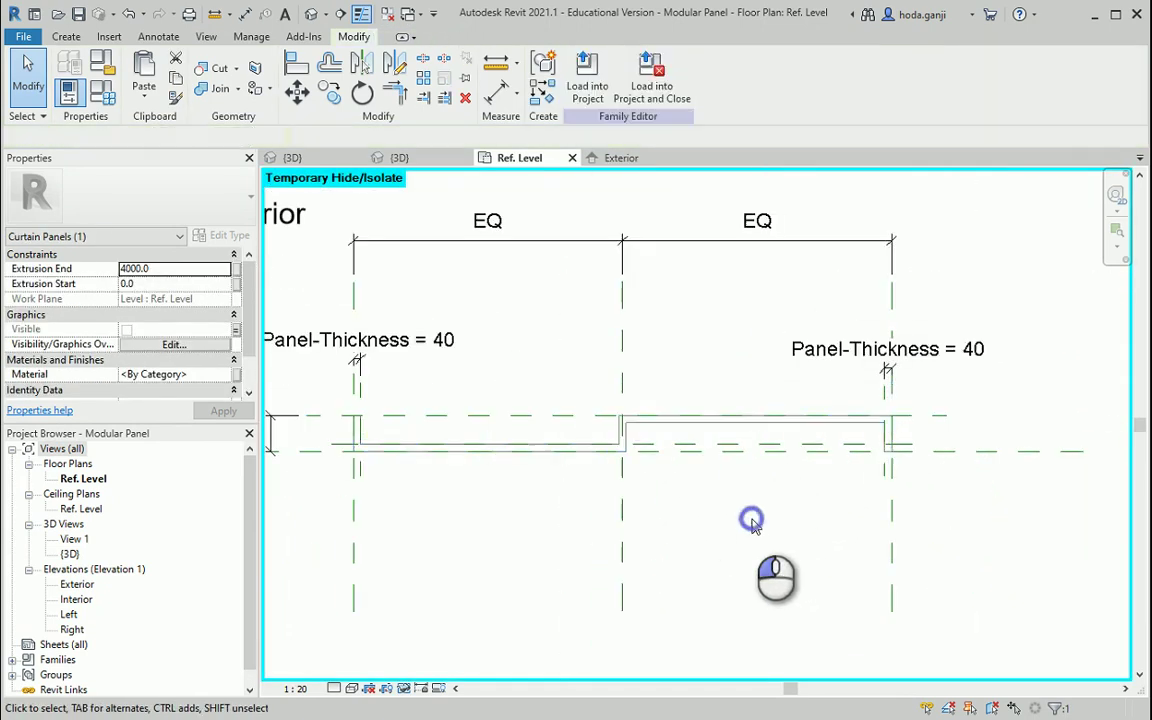
# Draw a horizontal reference plane at an offset of 50 below the upper depth reference plane, spanning the stepped panel's right half
pyautogui.scroll(-1, 740, 505)
pyautogui.scroll(3, 650, 440)
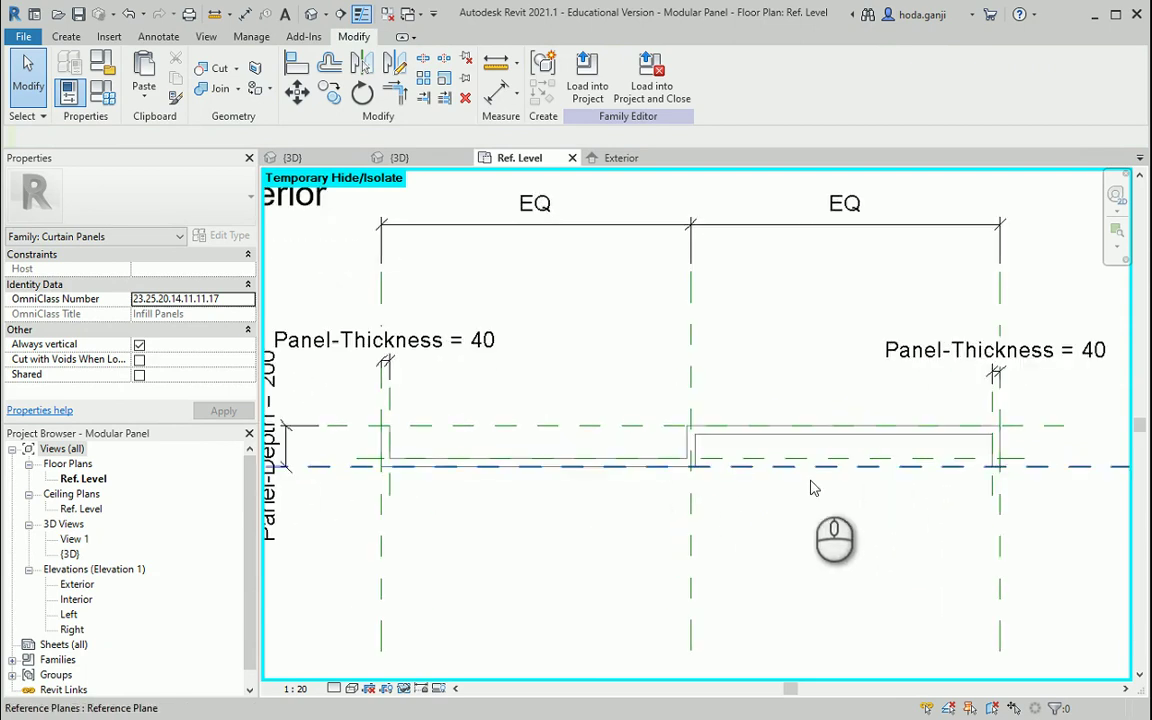
pyautogui.scroll(-1, 861, 522)
pyautogui.scroll(1, 1025, 525)
pyautogui.scroll(1, 992, 476)
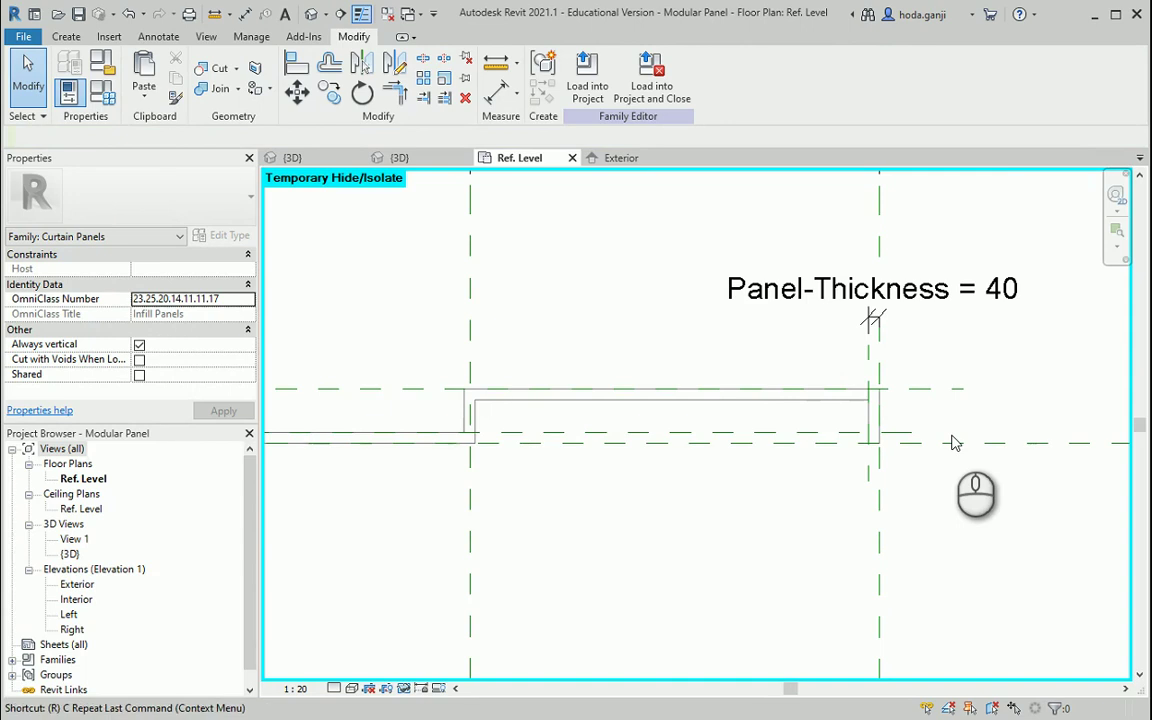
pyautogui.press('p')
pyautogui.scroll(-1, 951, 430)
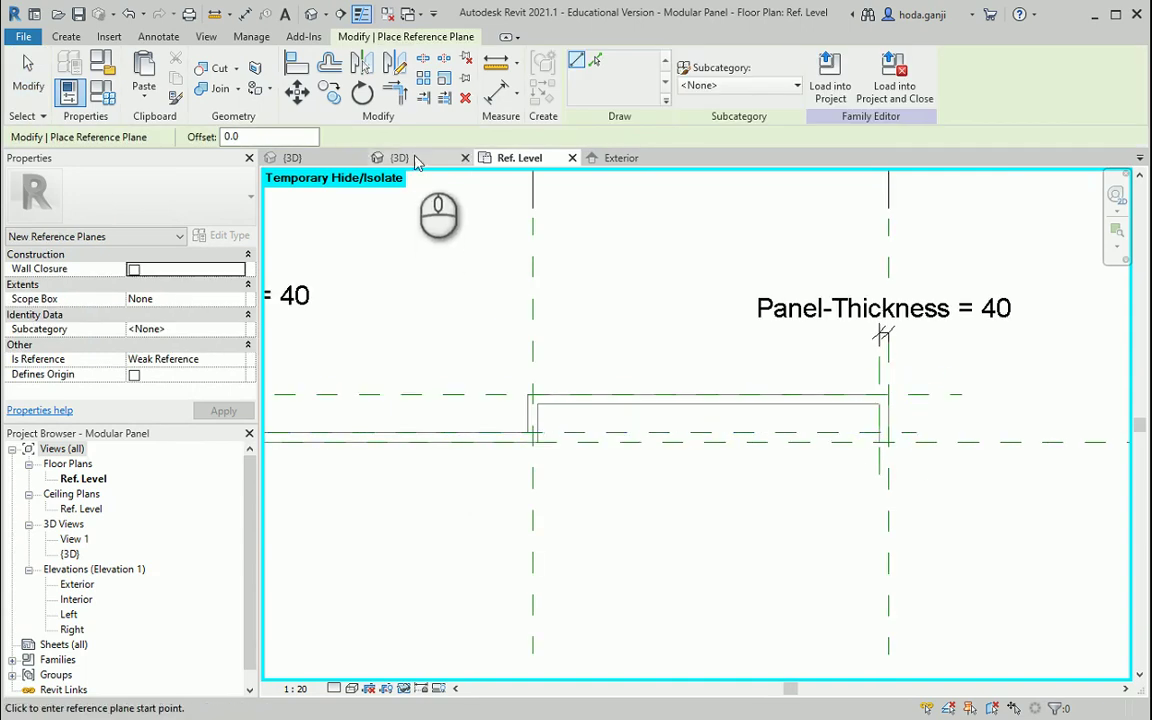
pyautogui.doubleClick(268, 136)
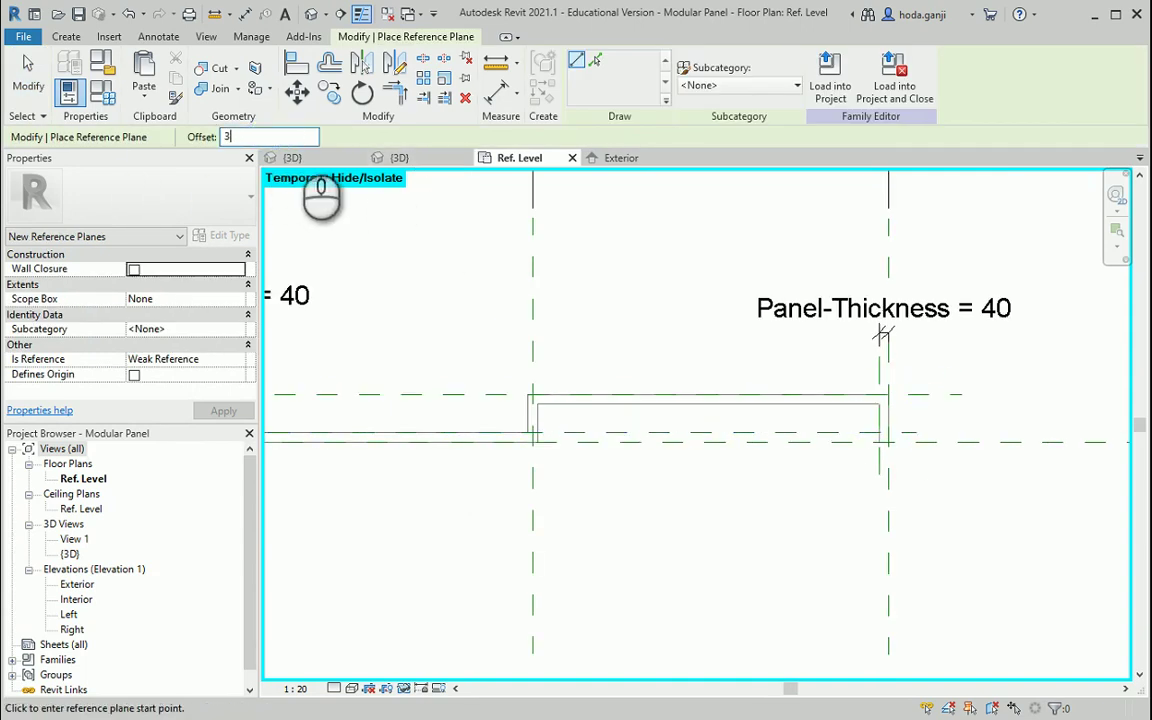
pyautogui.write('30')
pyautogui.press('Return')
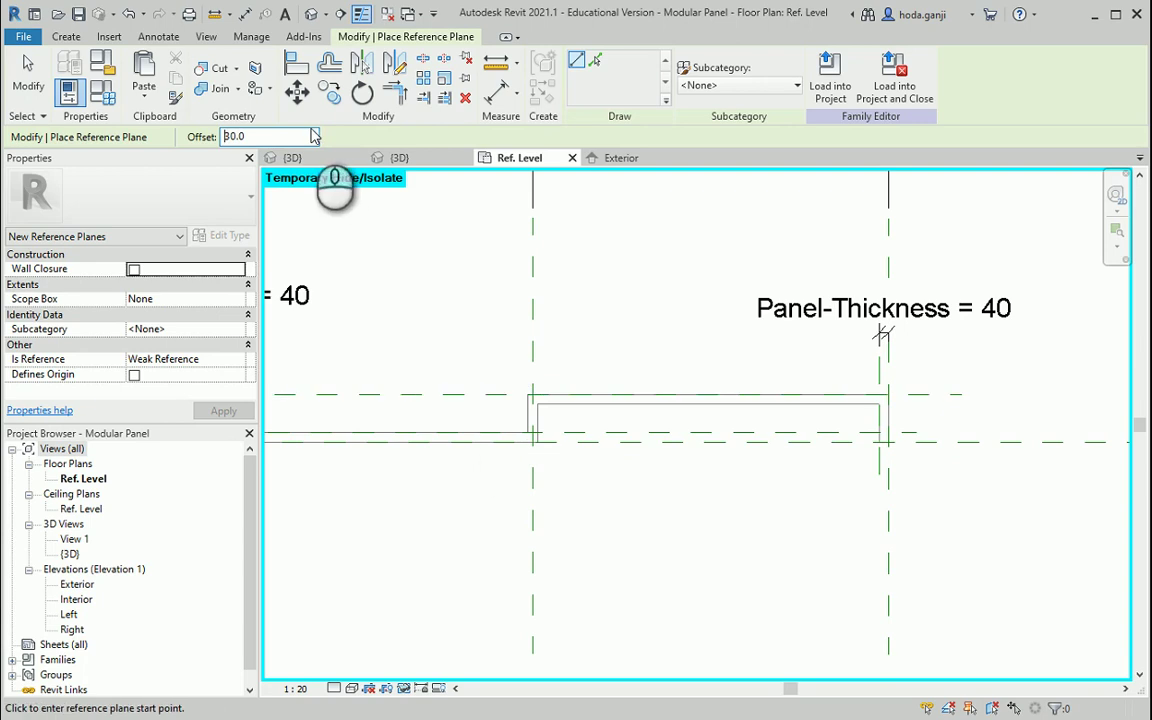
pyautogui.doubleClick(288, 137)
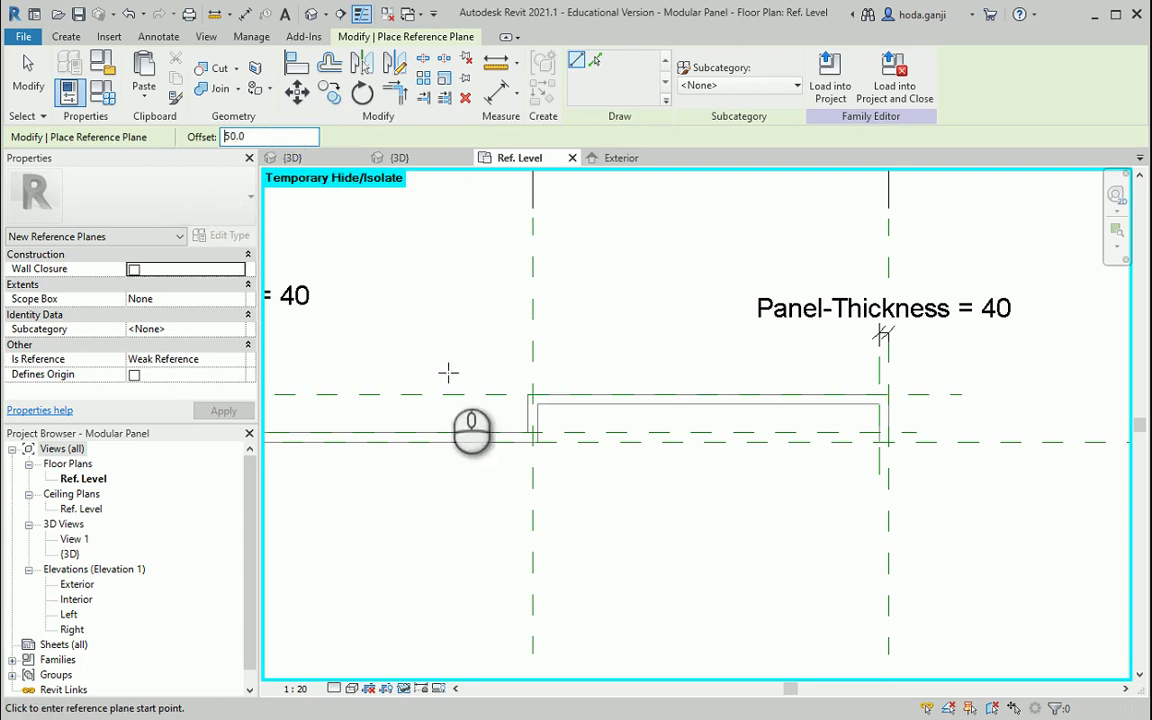
pyautogui.click(465, 399)
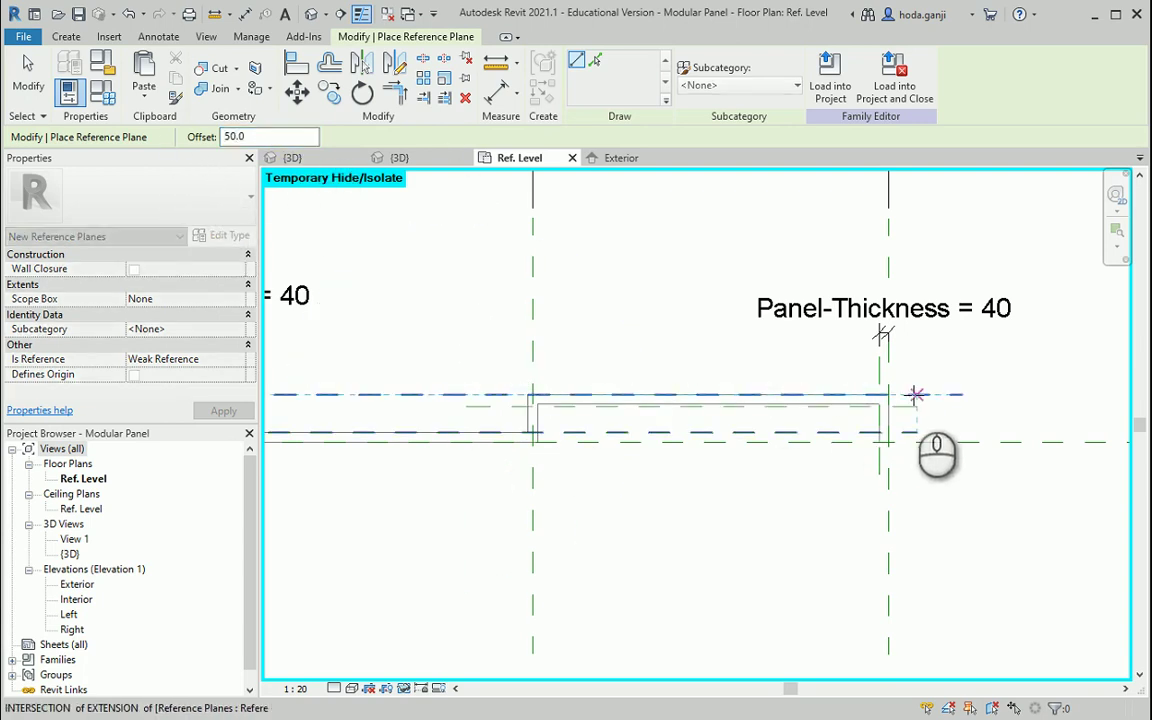
pyautogui.click(915, 395)
pyautogui.scroll(1, 823, 420)
pyautogui.press('Escape')
pyautogui.press('Escape')
pyautogui.scroll(-1, 590, 386)
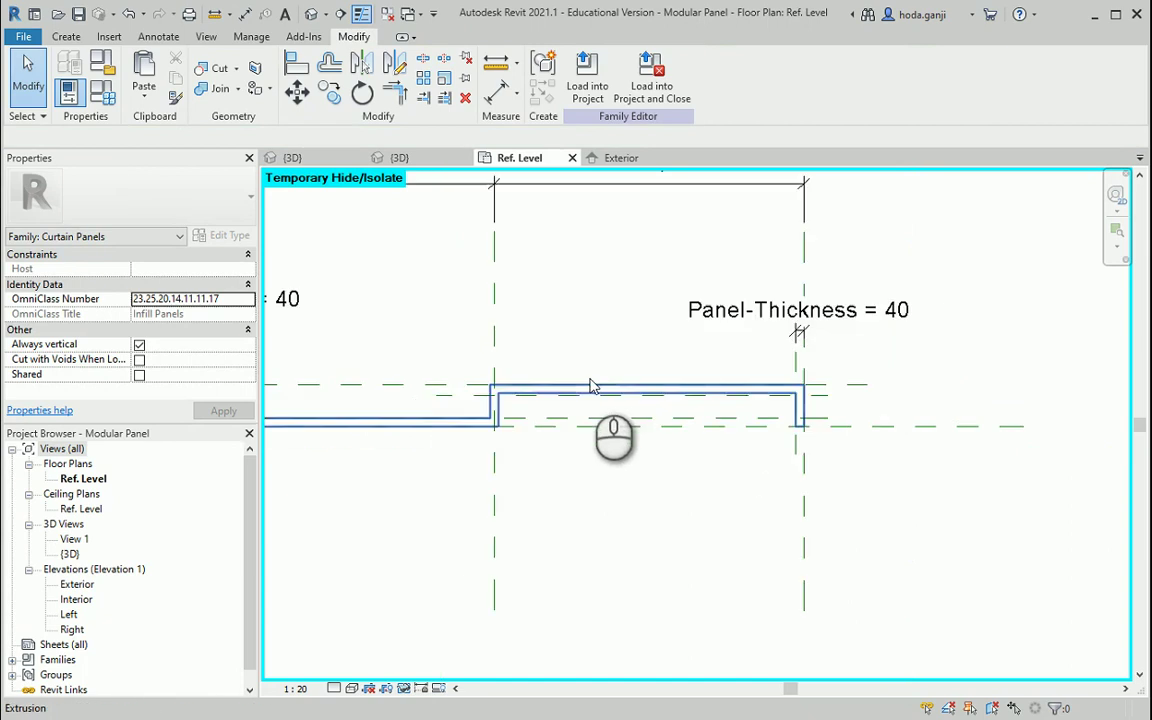
# Add an aligned dimension between the upper depth reference plane and the new reference plane beside the panel's right end, and lock it
pyautogui.scroll(2, 897, 391)
pyautogui.press('i')
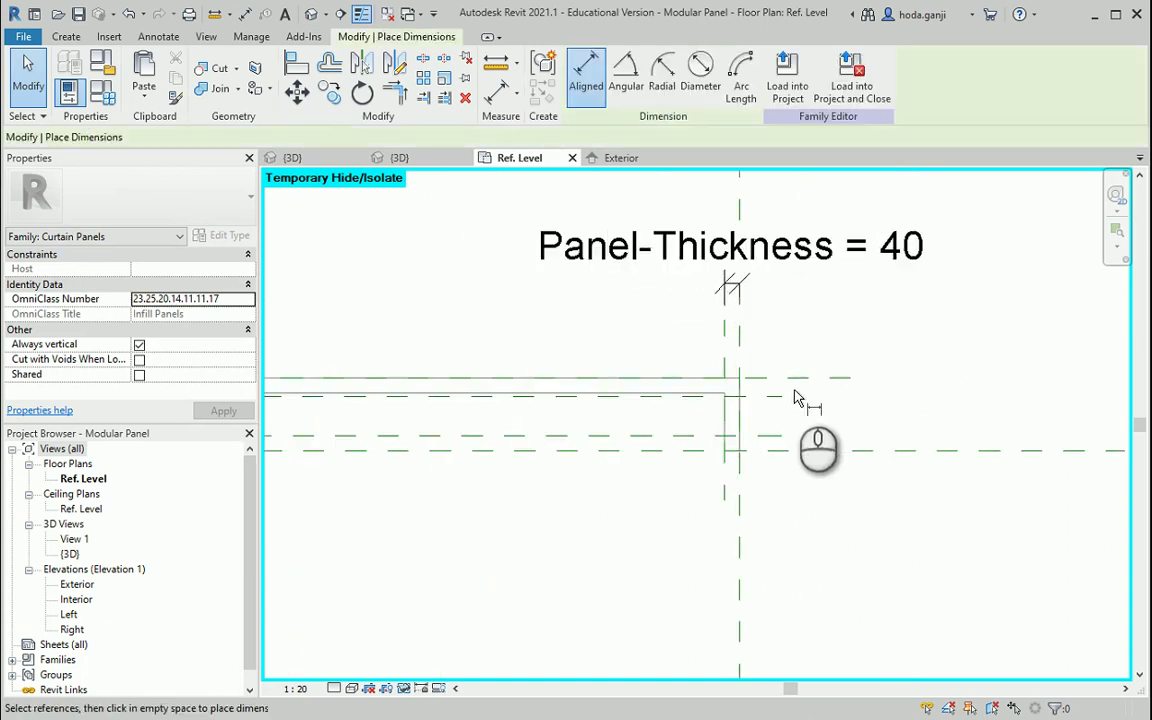
pyautogui.scroll(-2, 770, 380)
pyautogui.click(868, 388)
pyautogui.scroll(2, 885, 402)
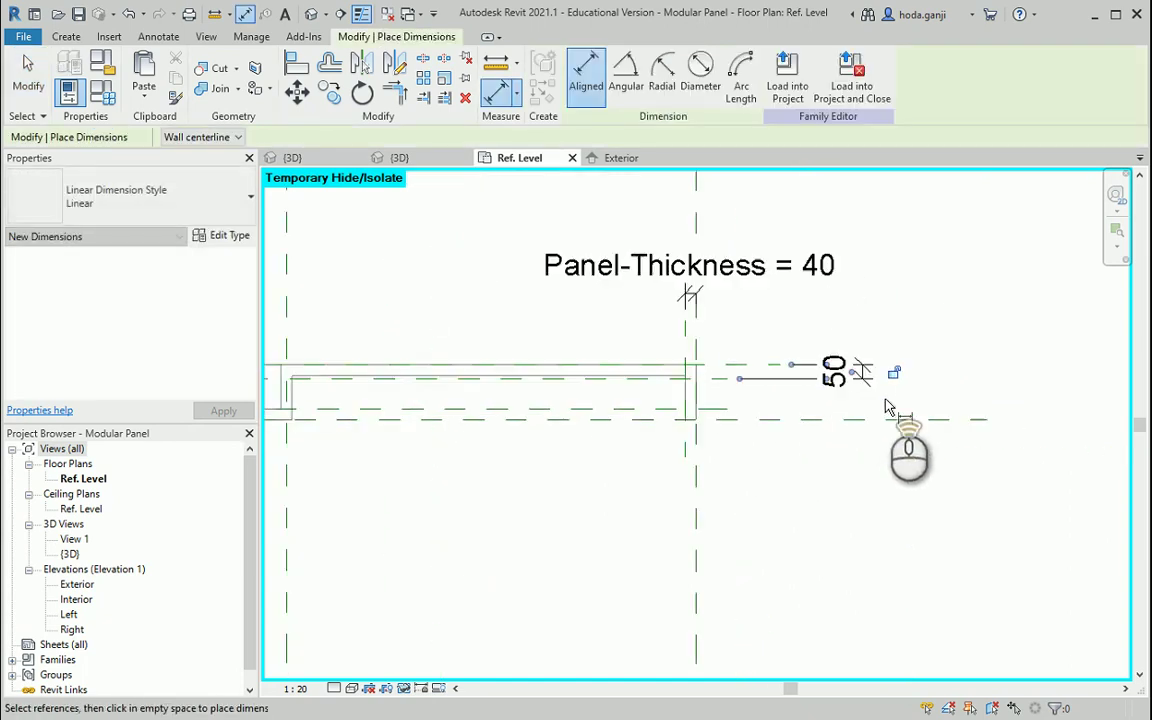
pyautogui.click(631, 381)
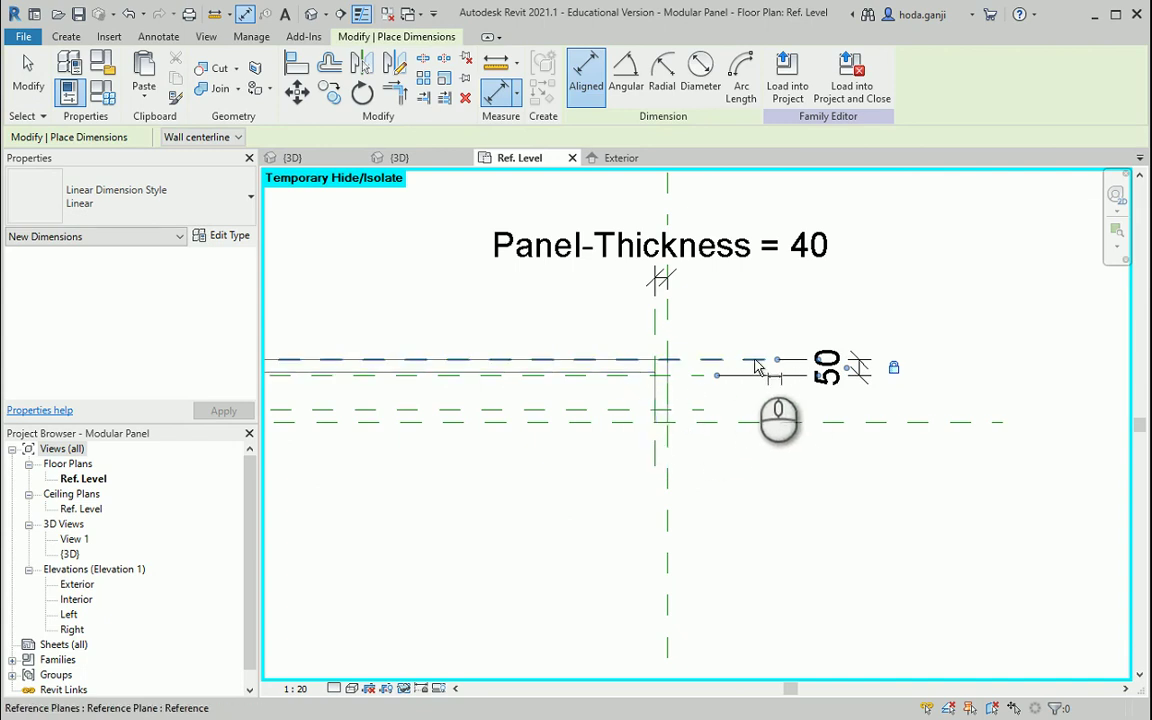
pyautogui.press('Escape')
pyautogui.press('Escape')
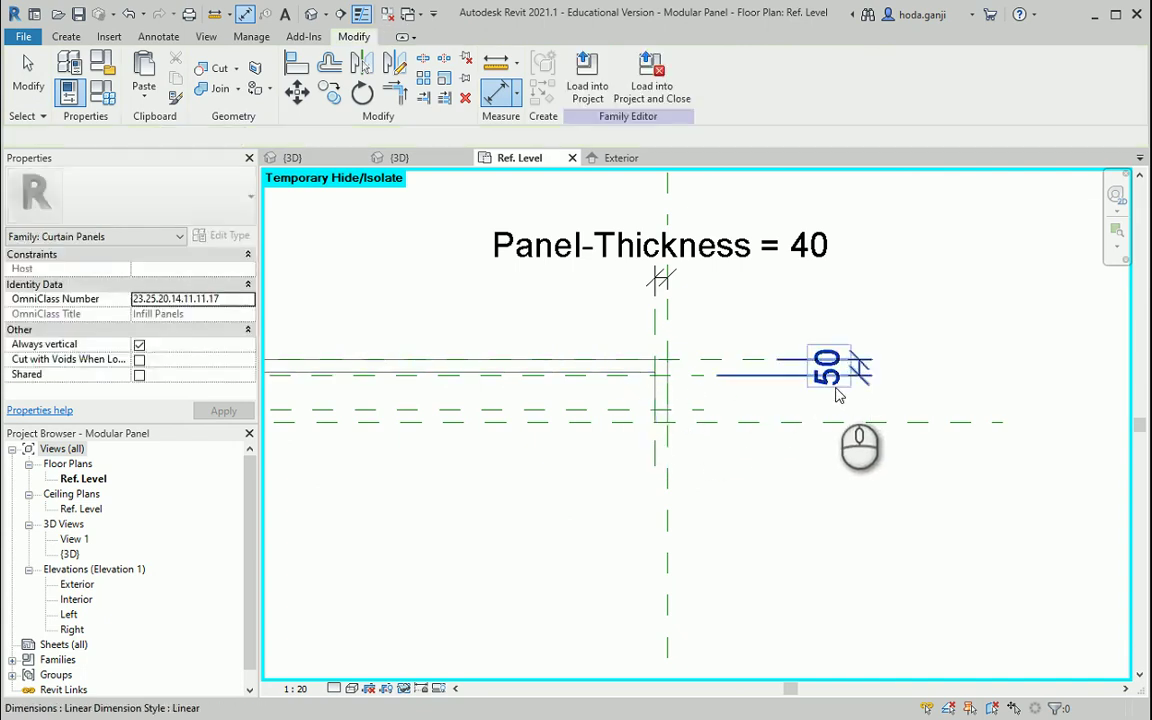
# Label the new dimension between the two upper horizontal reference planes with the Panel-Thickness parameter
pyautogui.click(826, 368)
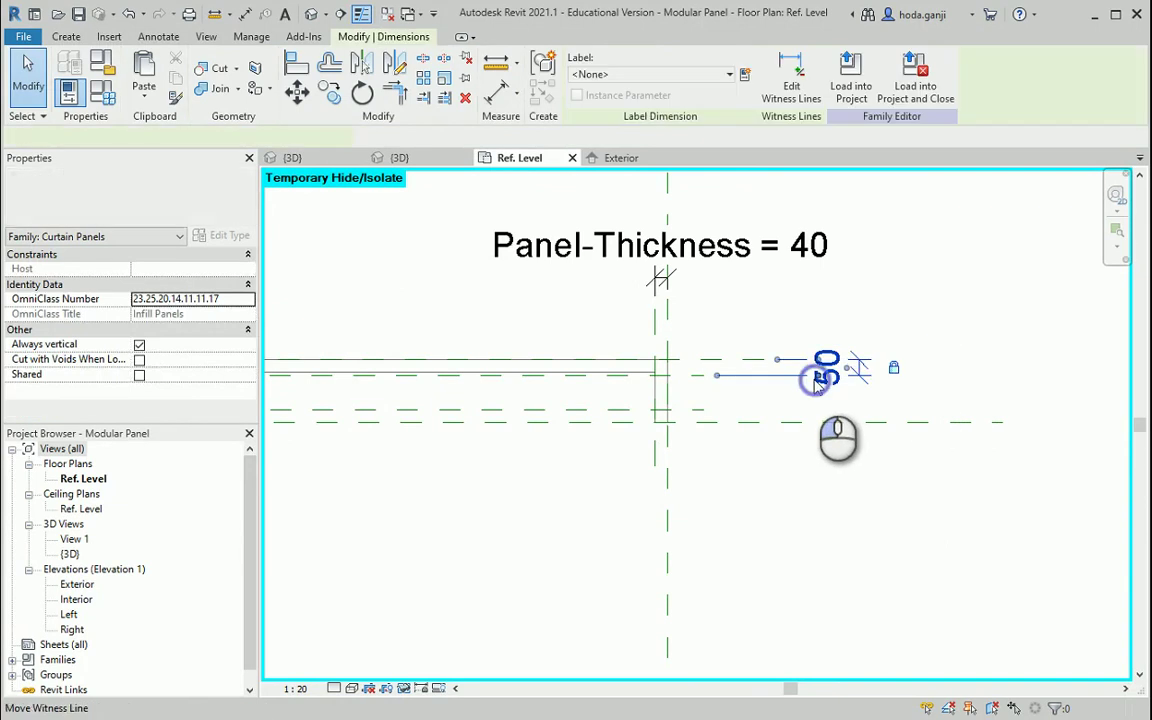
pyautogui.click(728, 75)
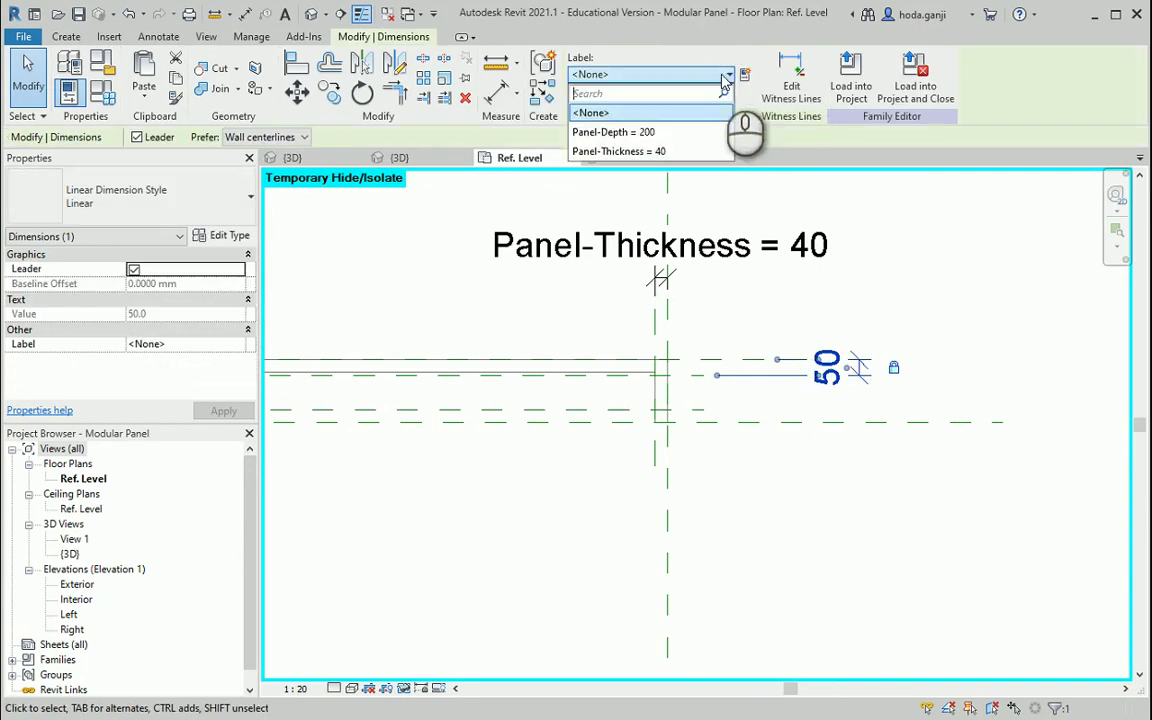
pyautogui.click(685, 152)
pyautogui.click(900, 492)
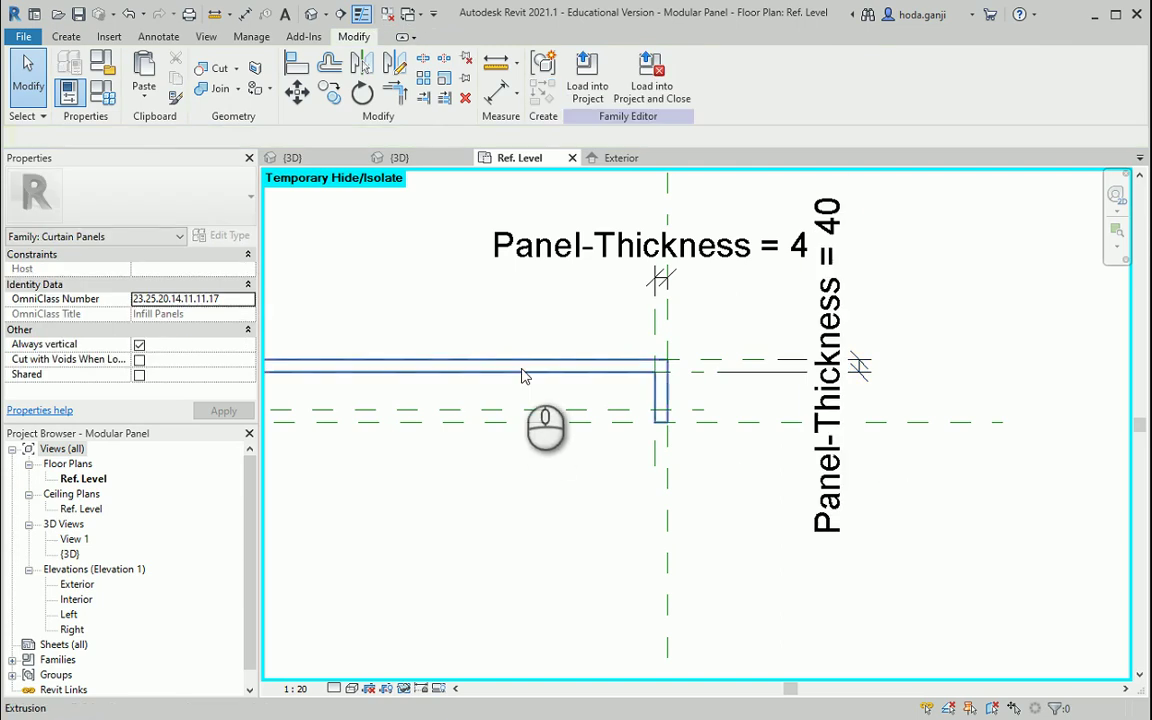
# Snap the inner face of the stepped extrusion's right half to the new thickness reference plane and lock the alignment
pyautogui.click(520, 374)
pyautogui.scroll(-2, 496, 391)
pyautogui.scroll(5, 566, 399)
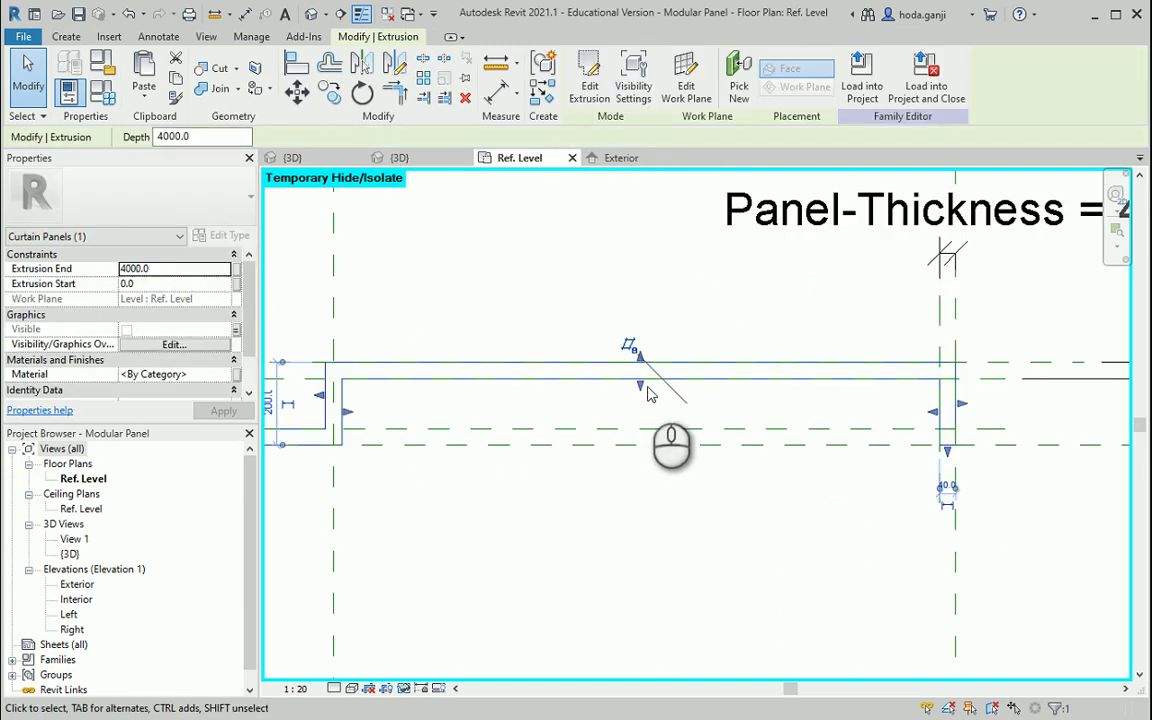
pyautogui.moveTo(644, 391); pyautogui.dragTo(645, 414)
pyautogui.moveTo(645, 414); pyautogui.dragTo(645, 384)
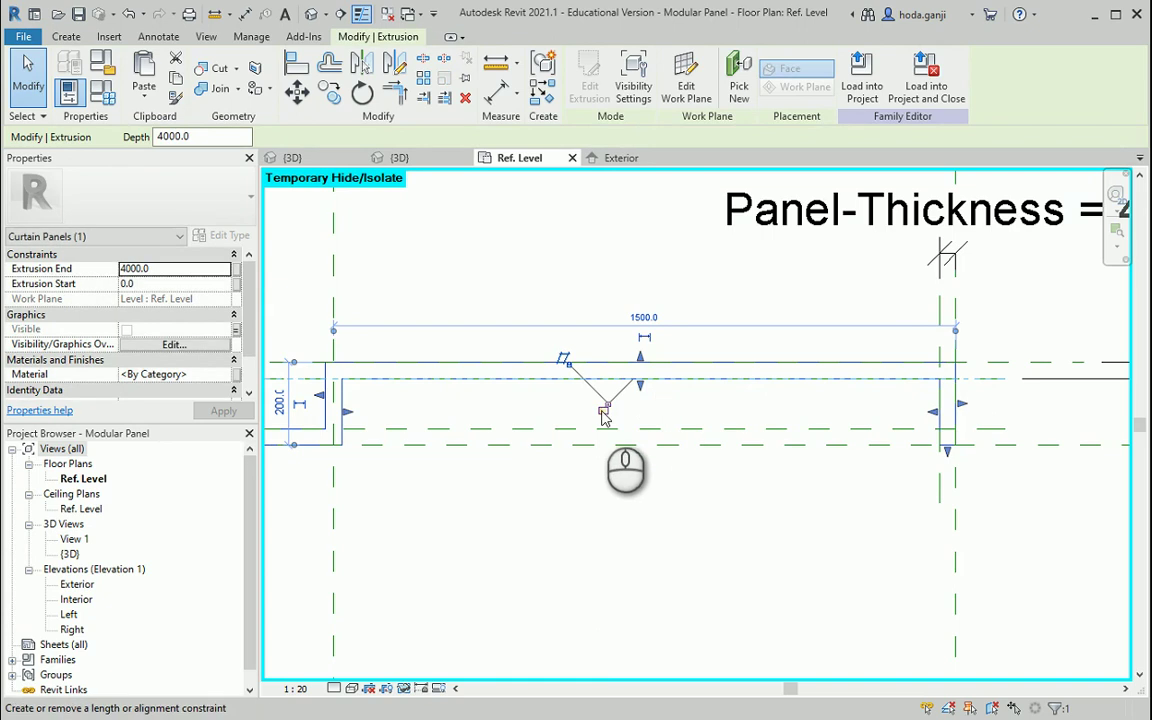
pyautogui.scroll(-2, 603, 411)
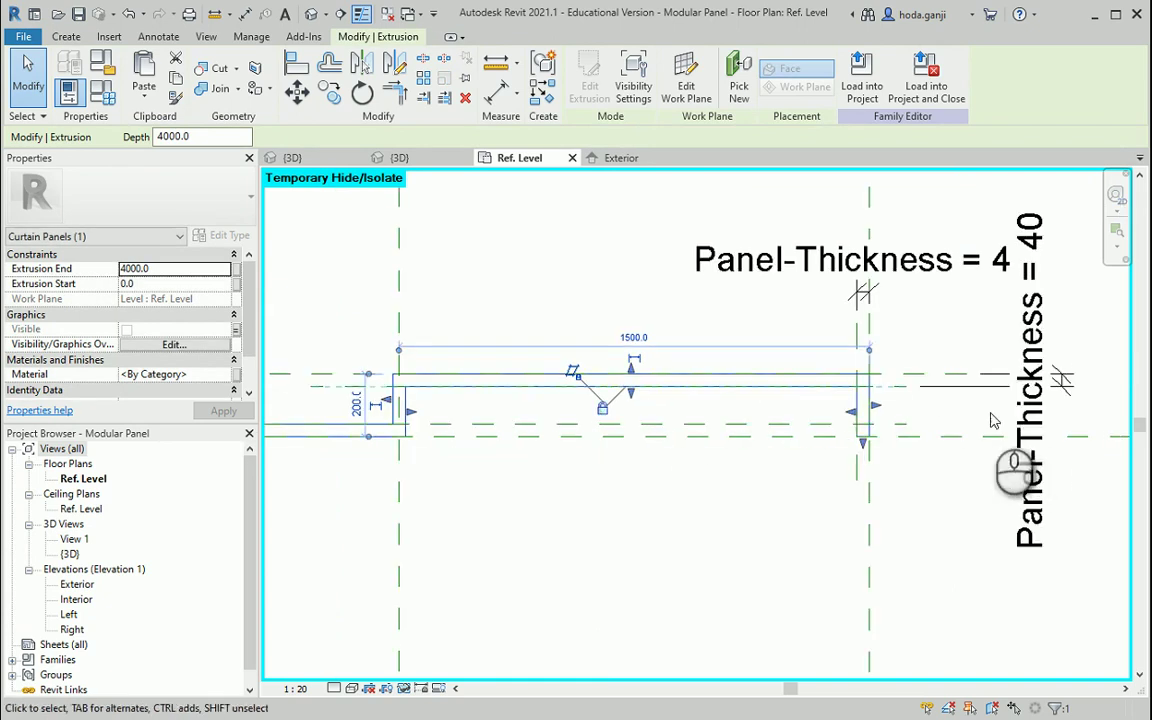
pyautogui.click(803, 513)
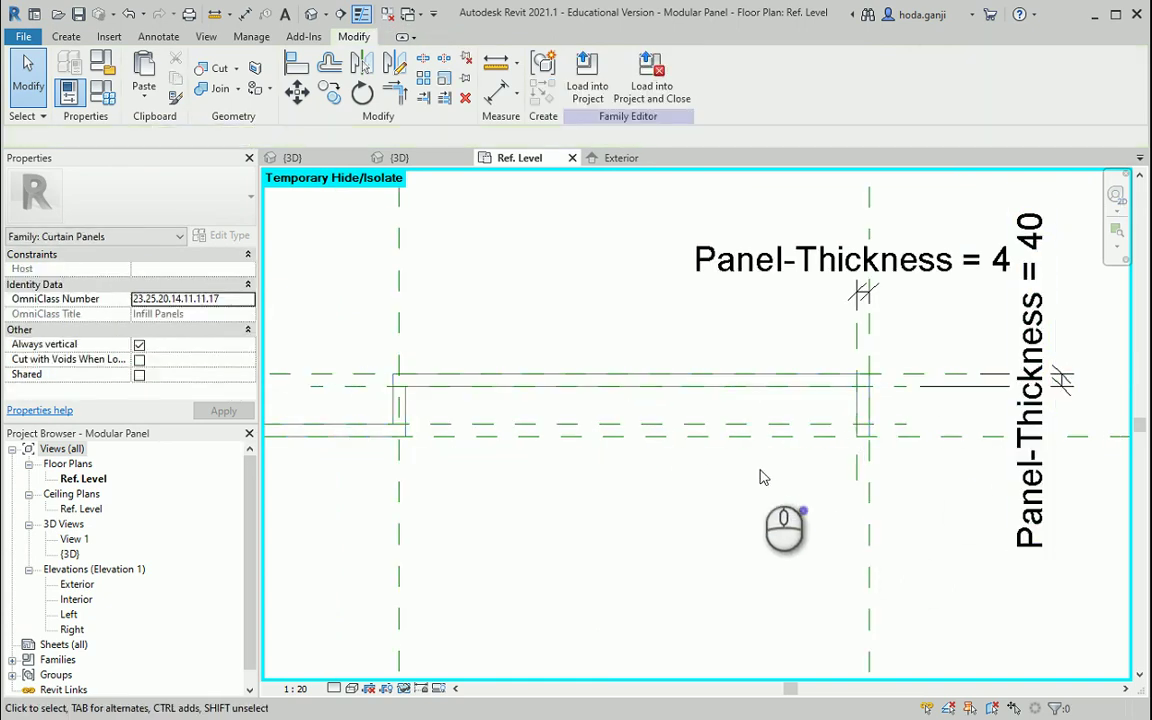
# Load the Modular Panel family into the Modular Wall Systems project, overwriting the existing version, and inspect the leftmost panel's top edge
pyautogui.click(590, 95)
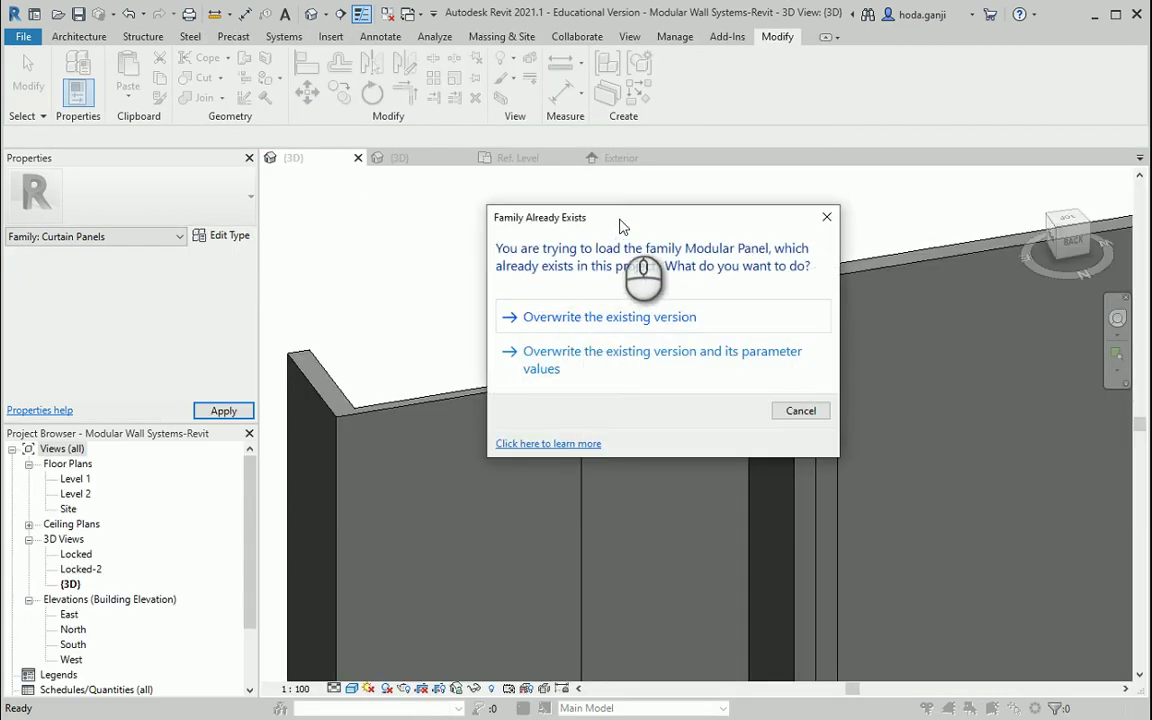
pyautogui.moveTo(620, 227); pyautogui.dragTo(843, 244)
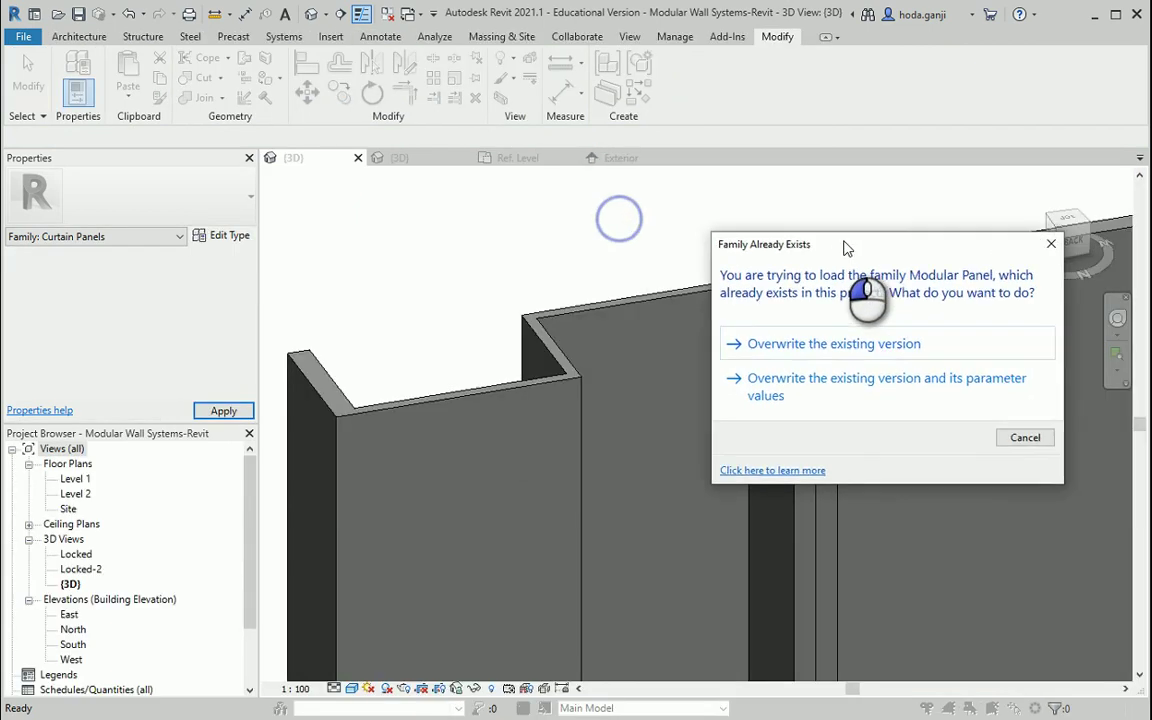
pyautogui.click(838, 334)
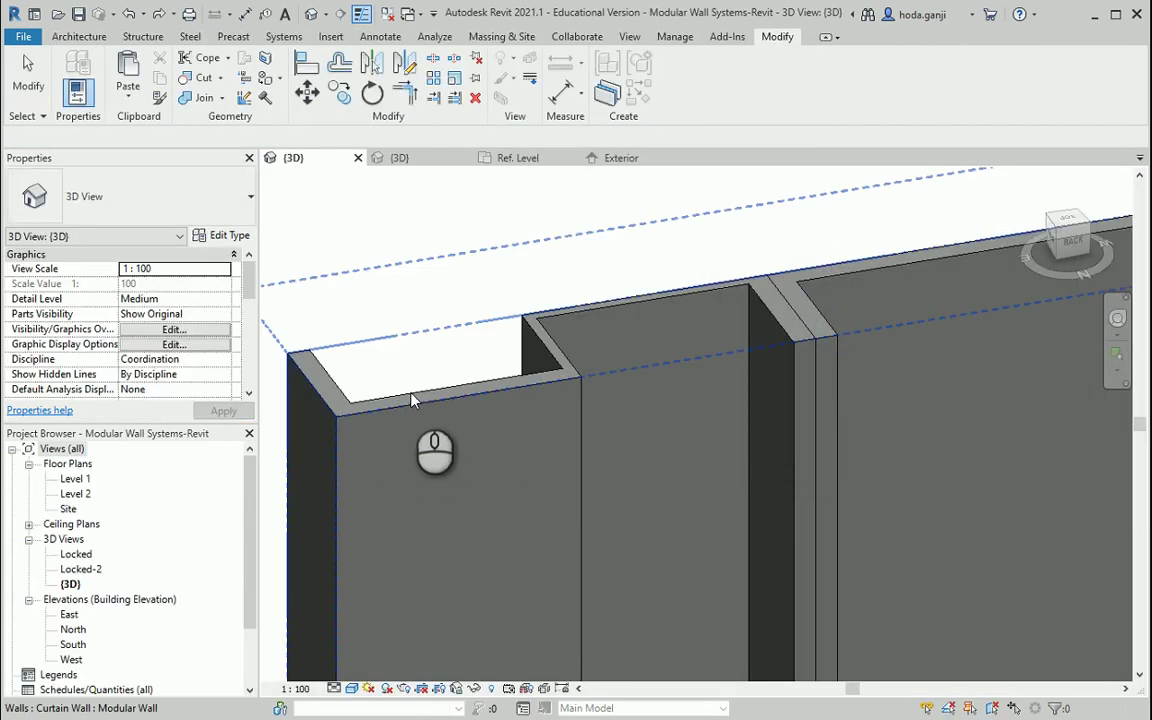
pyautogui.scroll(2, 405, 410)
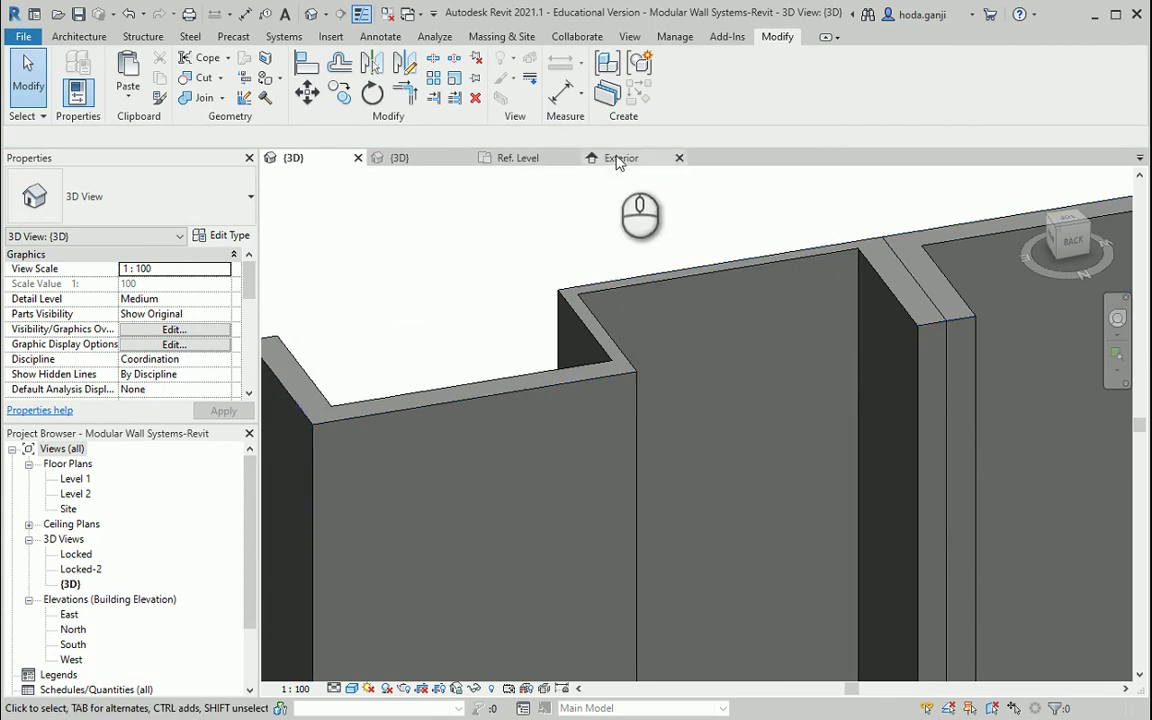
# Select the stepped extrusion in the Modular Panel family's Ref. Level plan and examine the faces of its left half
pyautogui.click(520, 158)
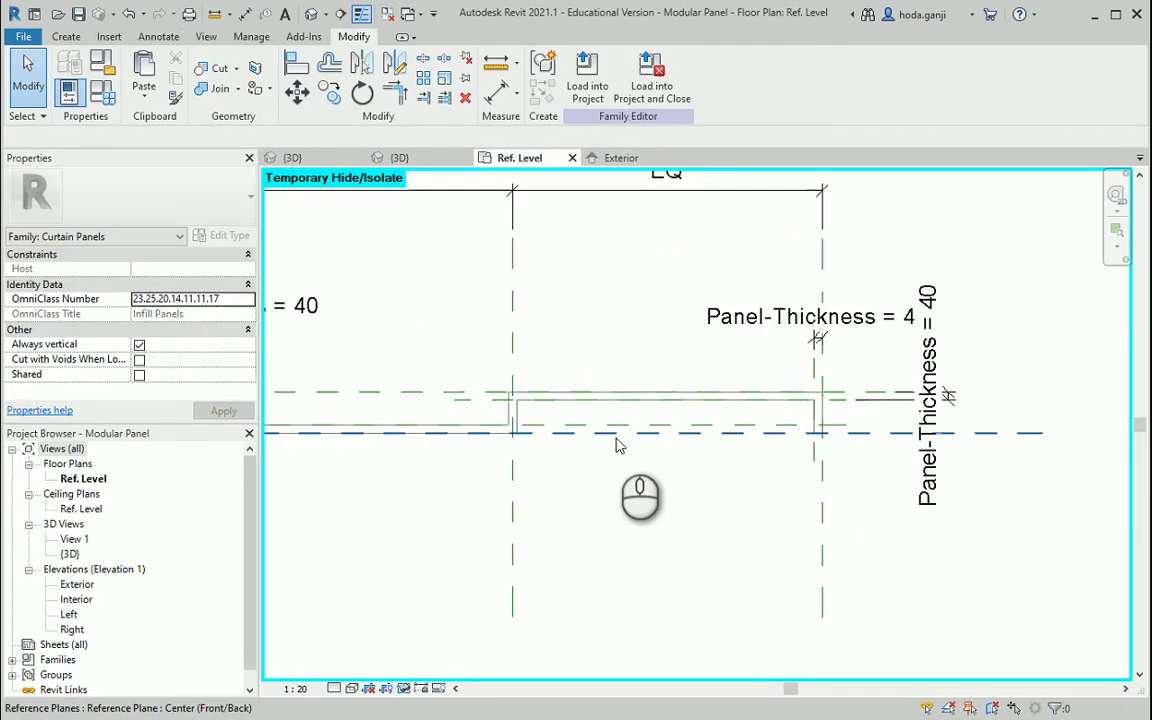
pyautogui.scroll(-2, 616, 445)
pyautogui.scroll(4, 600, 465)
pyautogui.click(578, 470)
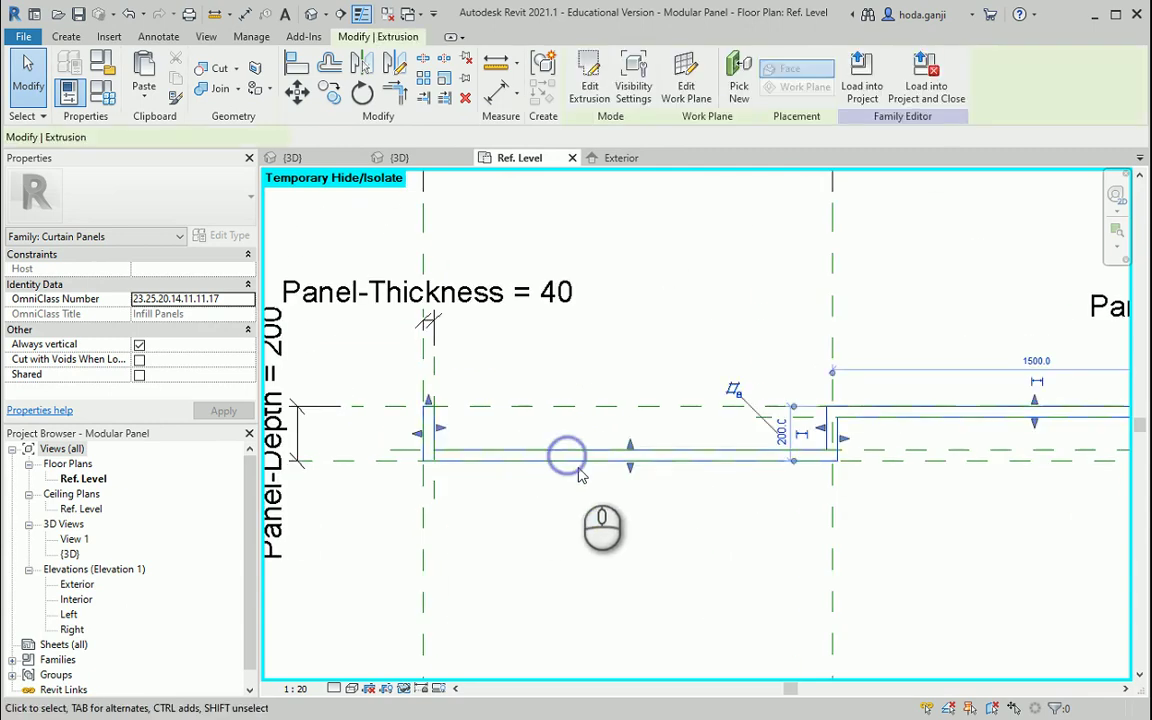
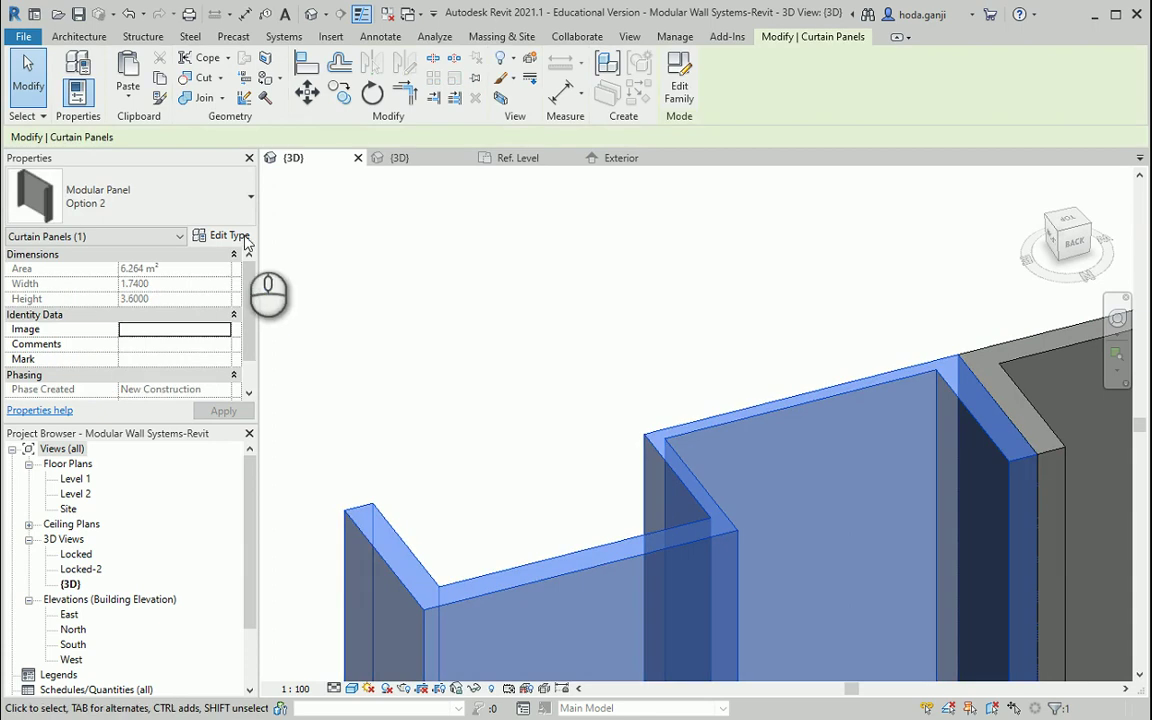
# Set the Panel-Thickness of the selected panel's Option 2 type to 0.12
pyautogui.click(228, 235)
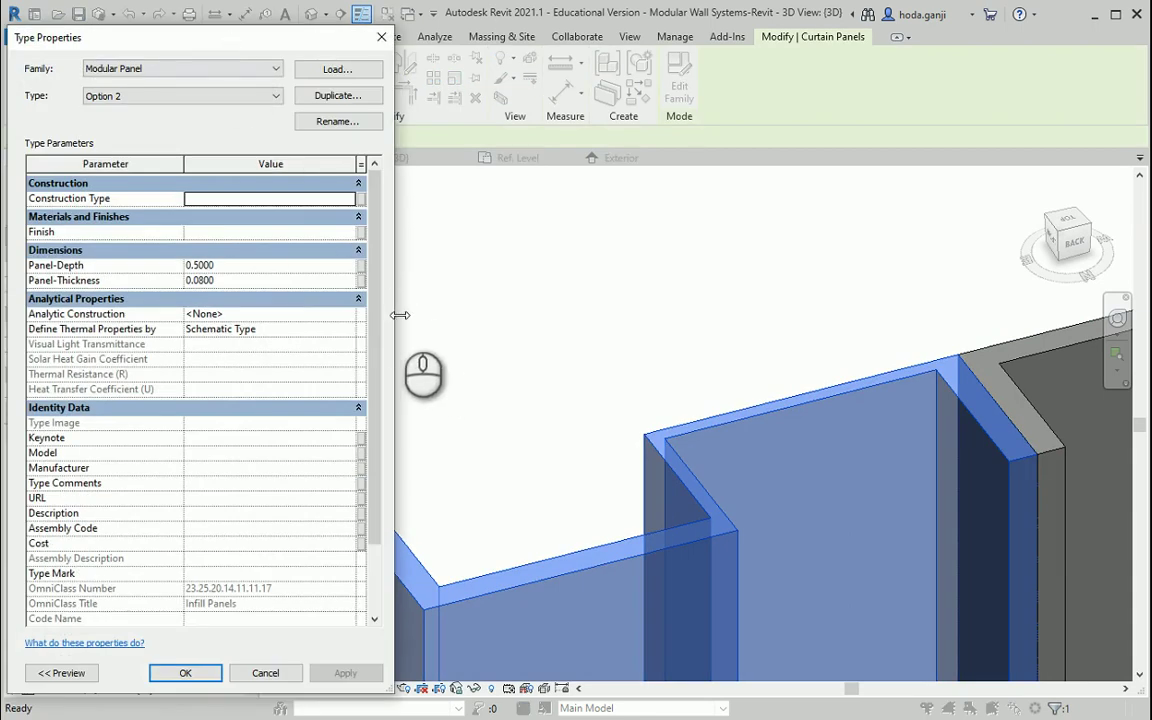
pyautogui.moveTo(399, 315); pyautogui.dragTo(377, 315)
pyautogui.click(249, 280)
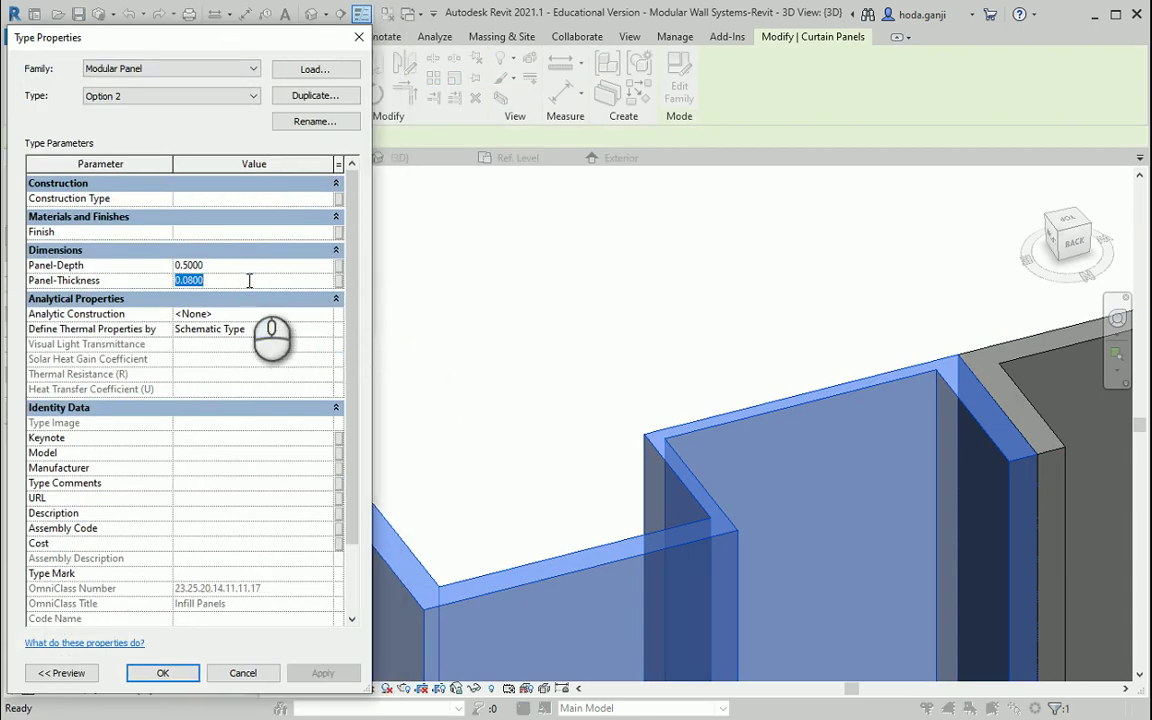
pyautogui.click(310, 675)
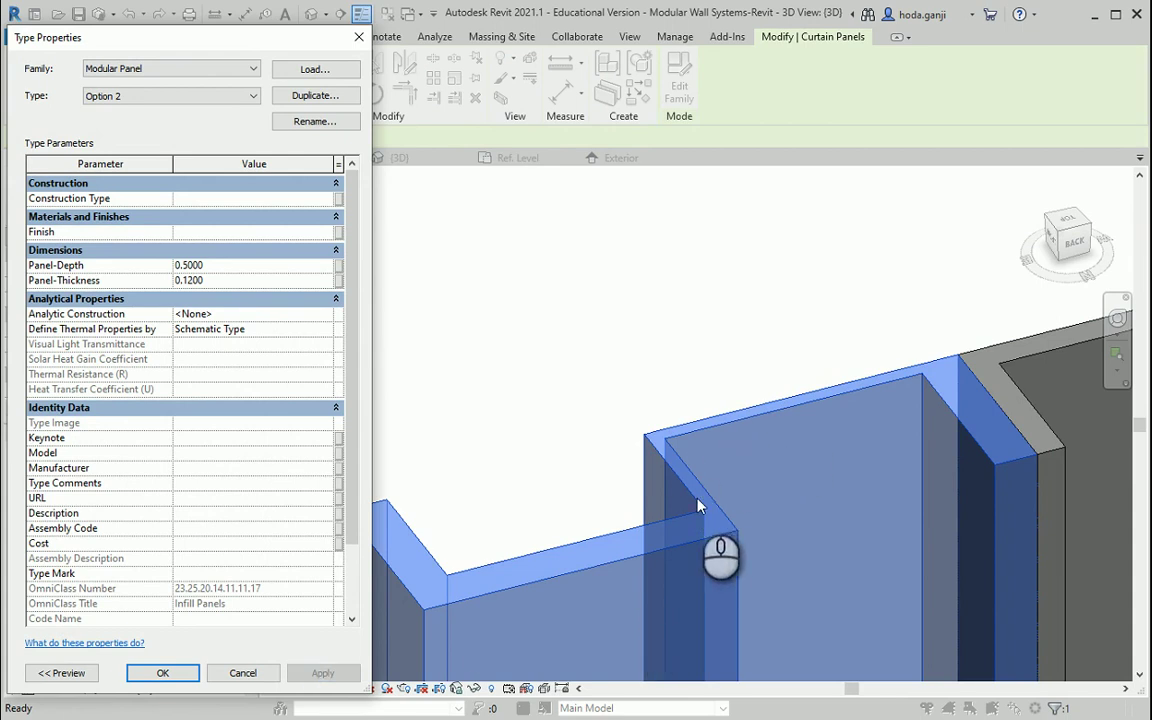
pyautogui.click(163, 673)
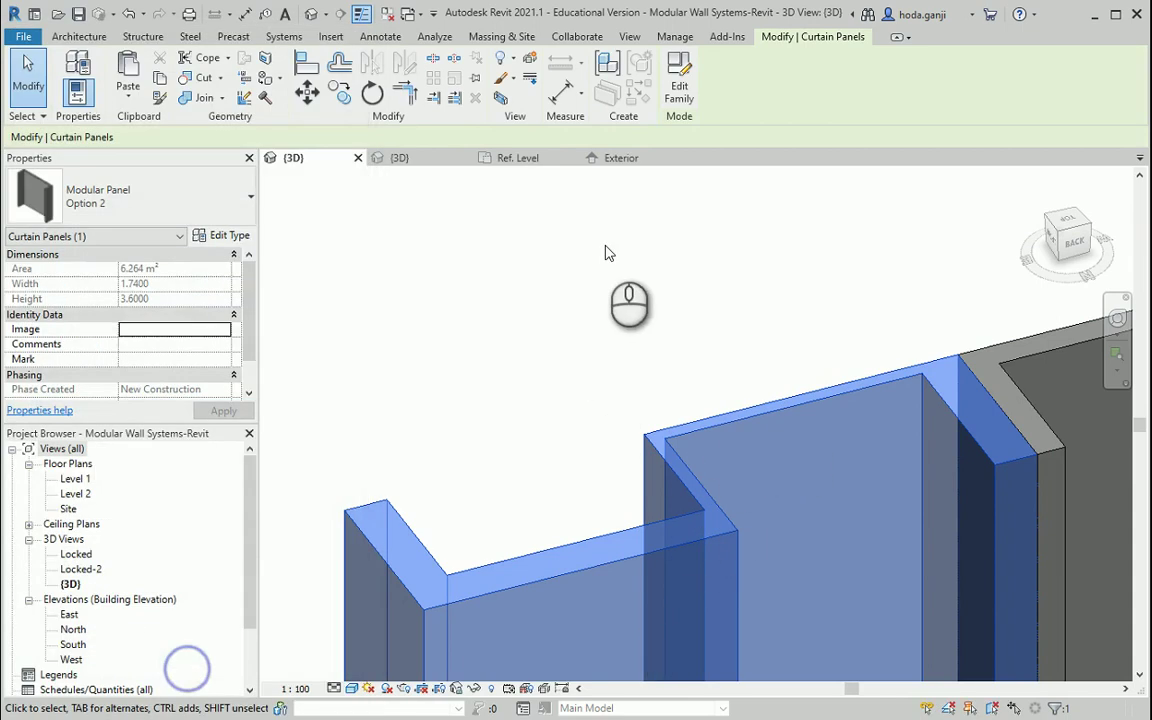
# In the family's Ref. Level plan, select the stepped extrusion and adjust its inner faces against the lower thickness reference plane
pyautogui.click(603, 158)
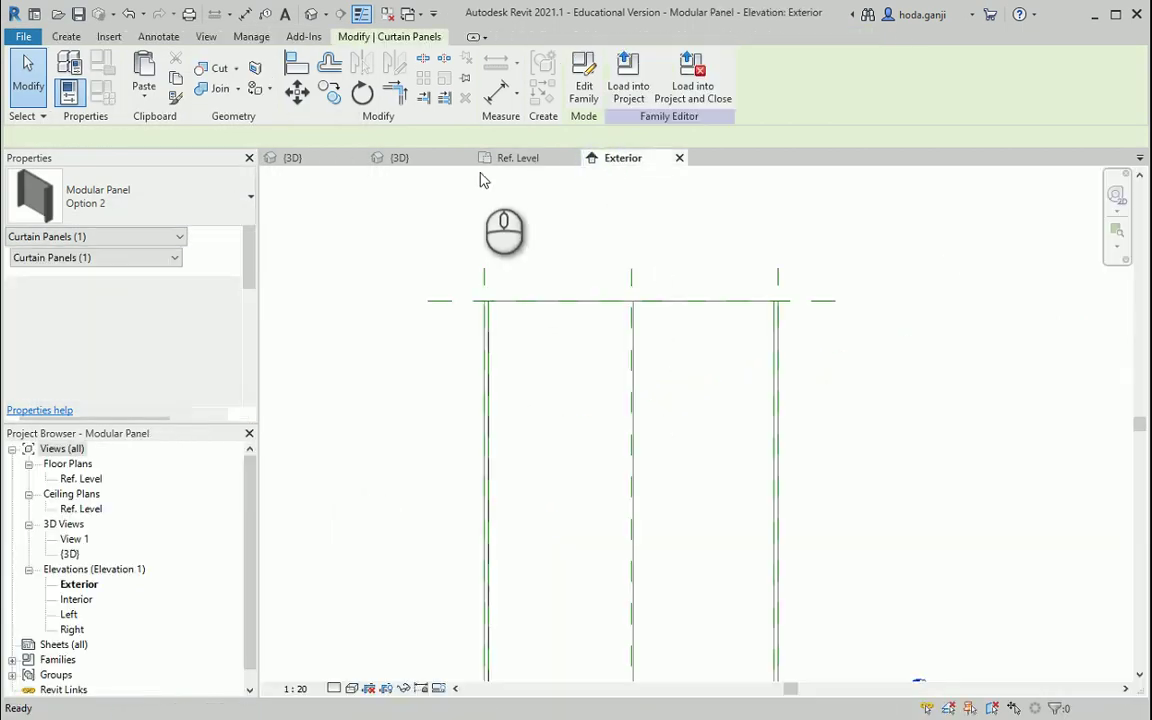
pyautogui.click(515, 158)
pyautogui.scroll(-1, 745, 388)
pyautogui.scroll(-1, 745, 388)
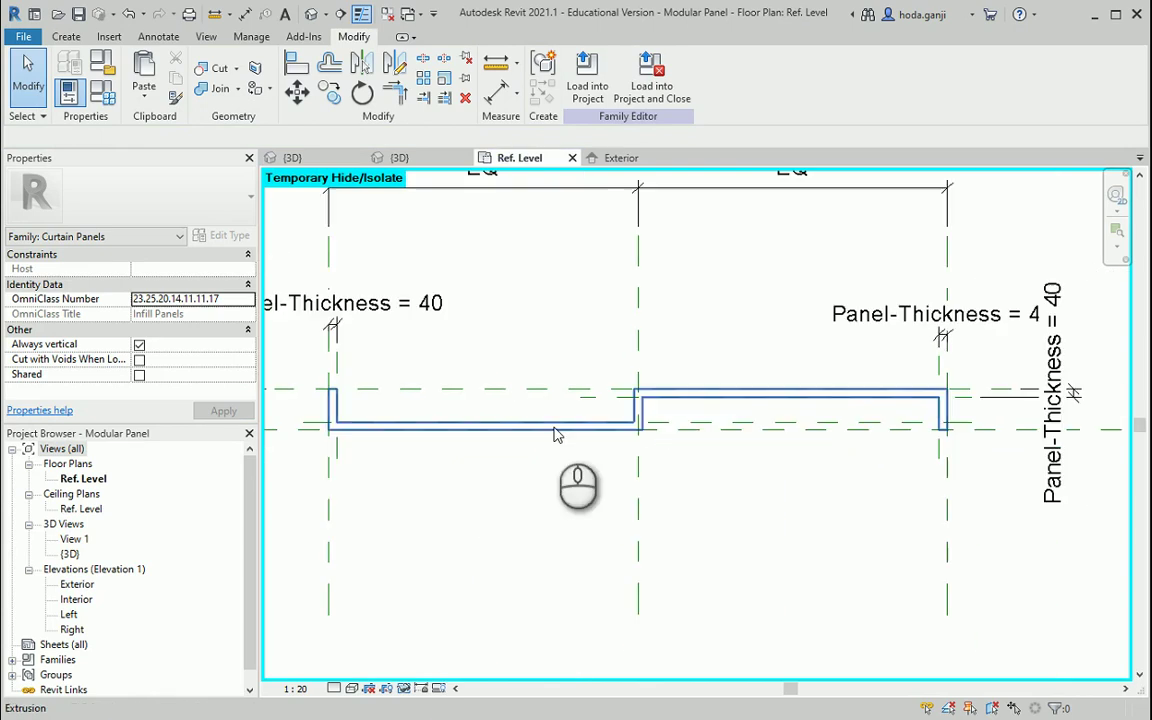
pyautogui.click(555, 428)
pyautogui.scroll(3, 382, 408)
pyautogui.moveTo(541, 420)
pyautogui.mouseDown()
pyautogui.moveTo(560, 392)
pyautogui.moveTo(537, 419)
pyautogui.moveTo(555, 432)
pyautogui.mouseUp()
pyautogui.click(838, 692)
pyautogui.scroll(-3, 555, 432)
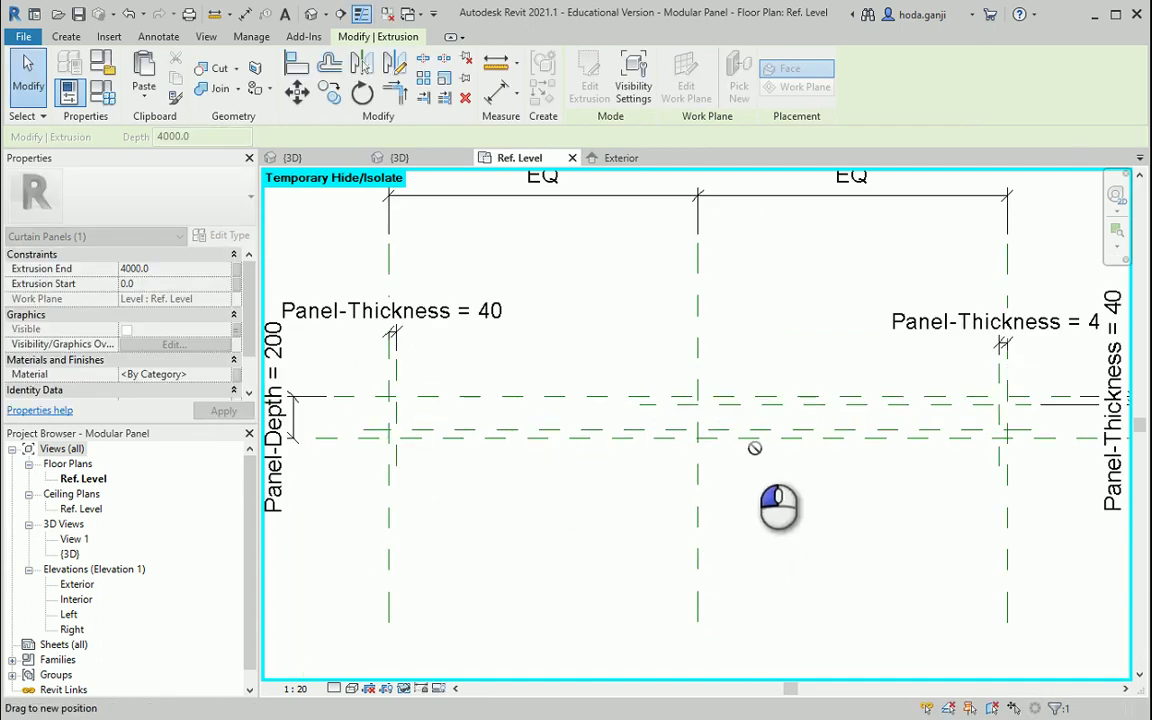
pyautogui.moveTo(764, 432); pyautogui.dragTo(764, 433)
pyautogui.scroll(-1, 745, 427)
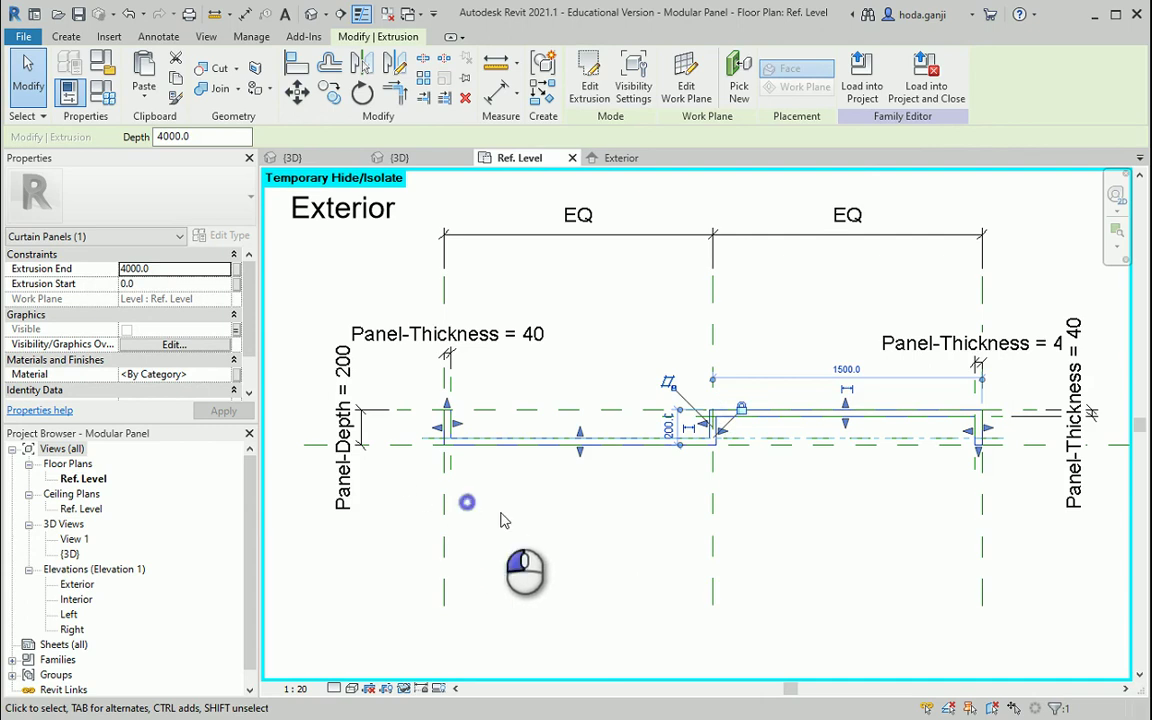
pyautogui.click(465, 501)
pyautogui.scroll(1, 330, 460)
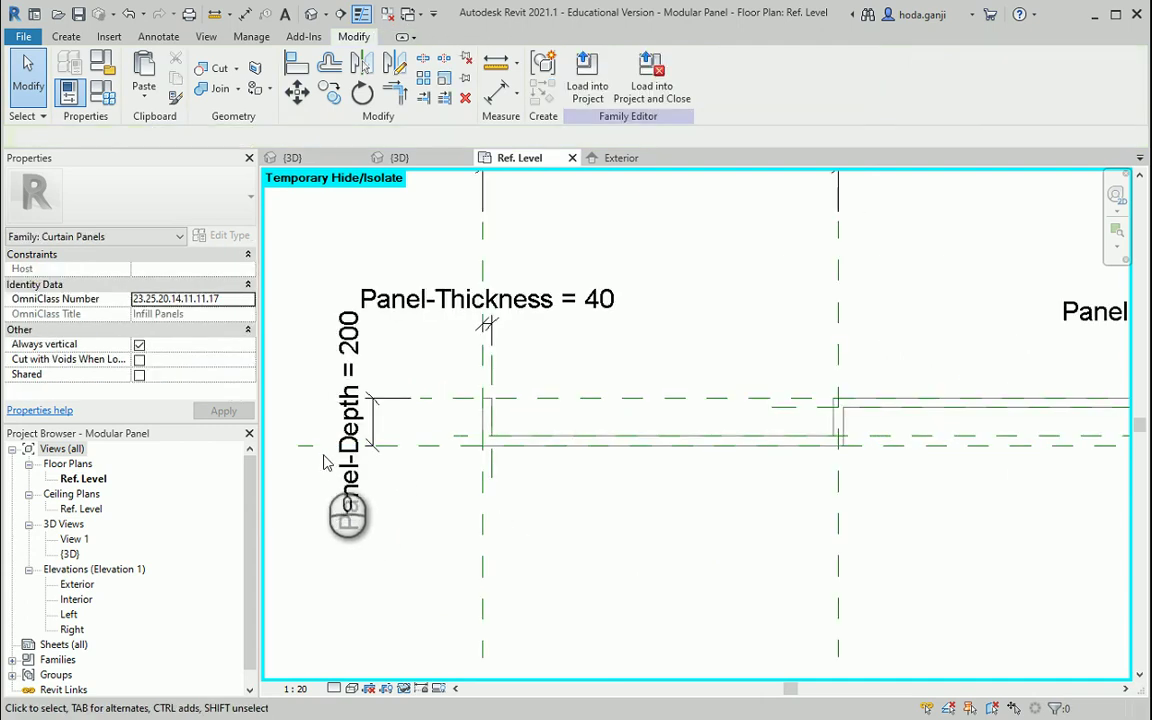
pyautogui.click(455, 440)
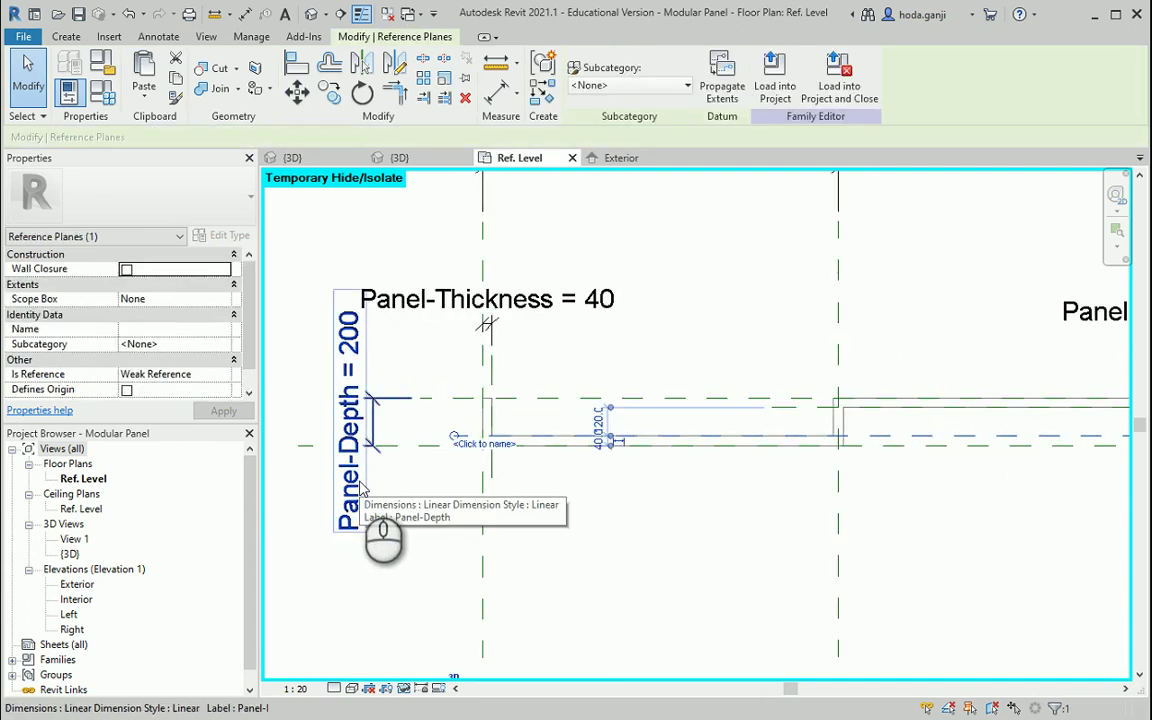
pyautogui.click(625, 584)
pyautogui.scroll(-2, 522, 520)
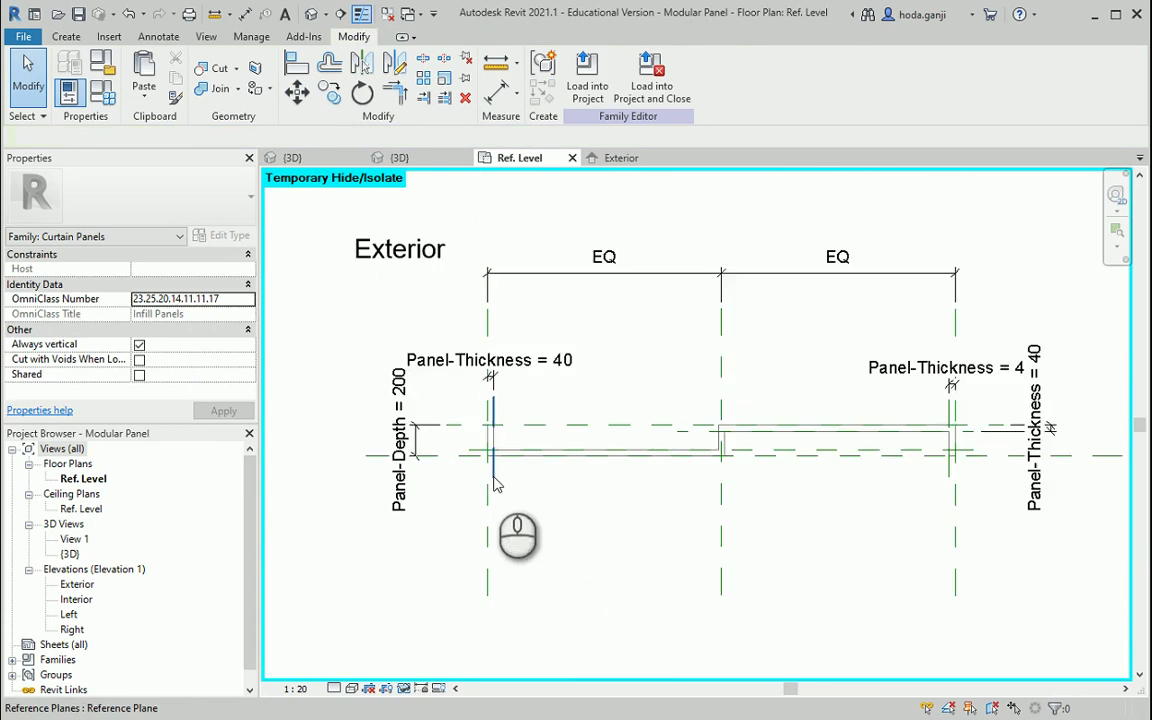
# Dimension the stepped extrusion's two middle vertical faces about the center reference plane and make the two segments equal
pyautogui.scroll(3, 810, 458)
pyautogui.scroll(1, 665, 408)
pyautogui.scroll(1, 783, 375)
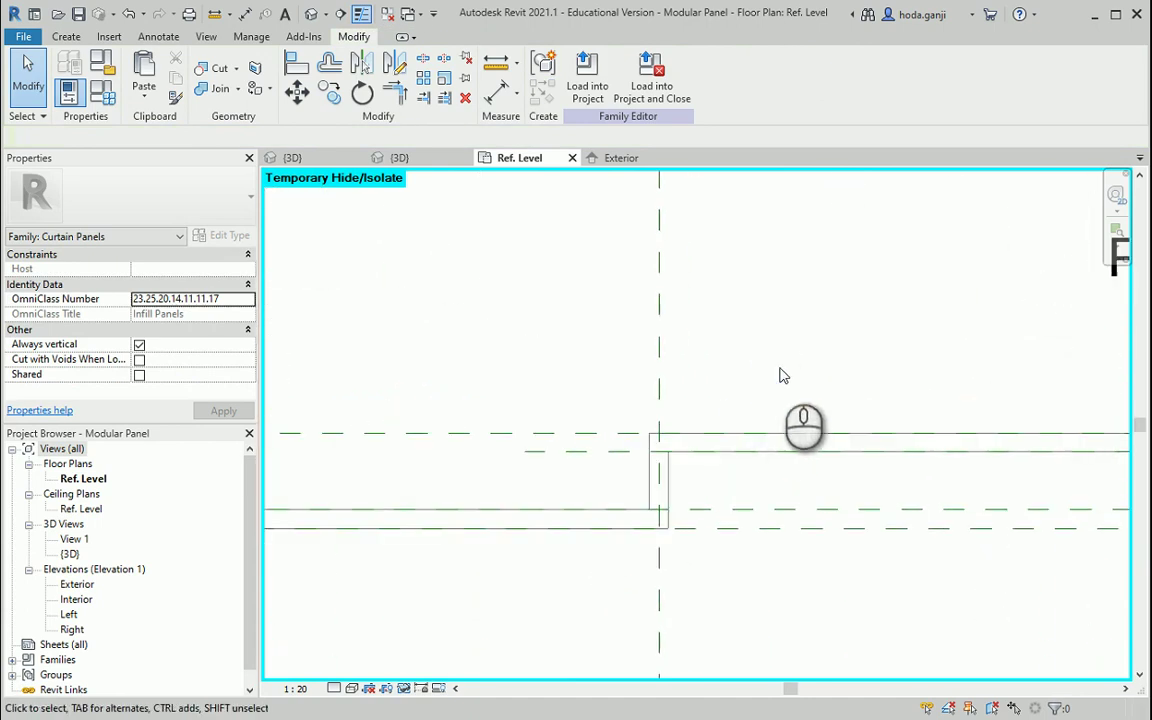
pyautogui.press('i')
pyautogui.click(651, 468)
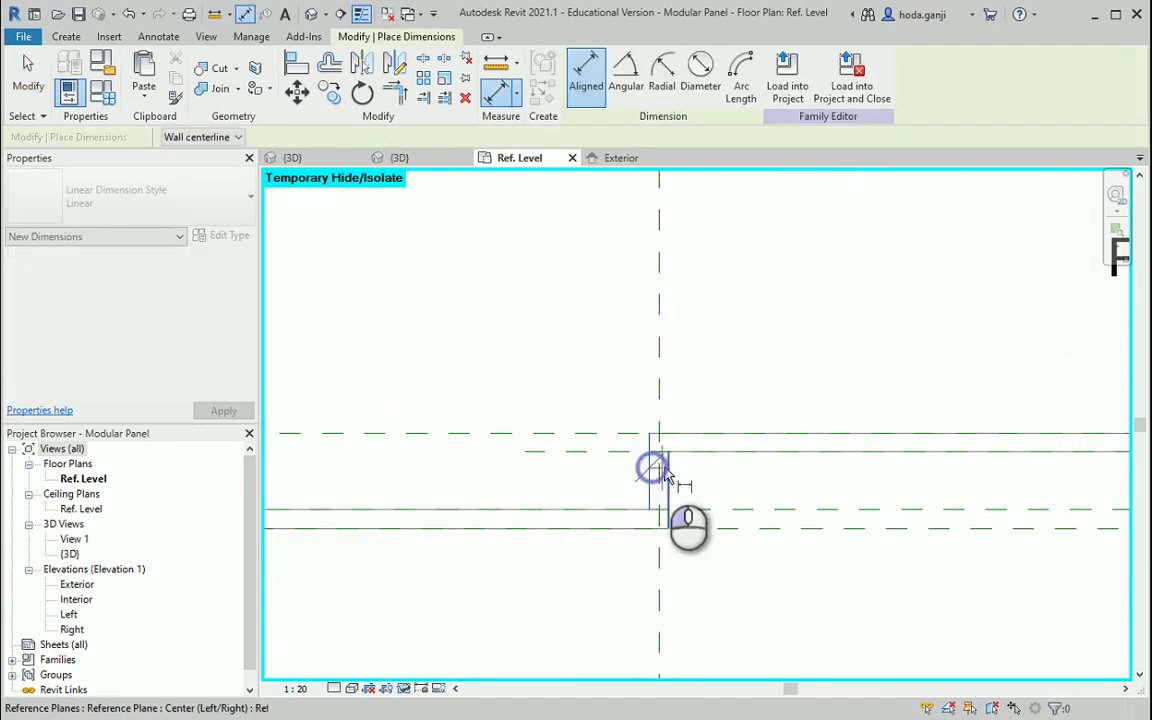
pyautogui.click(667, 478)
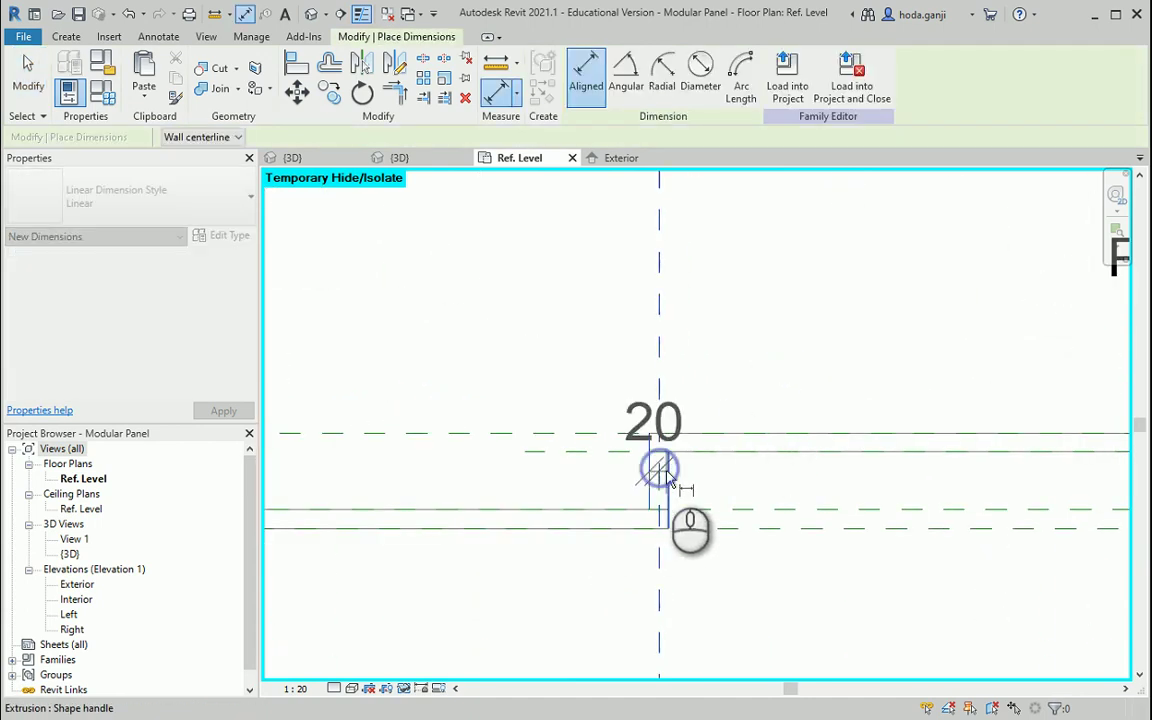
pyautogui.click(725, 338)
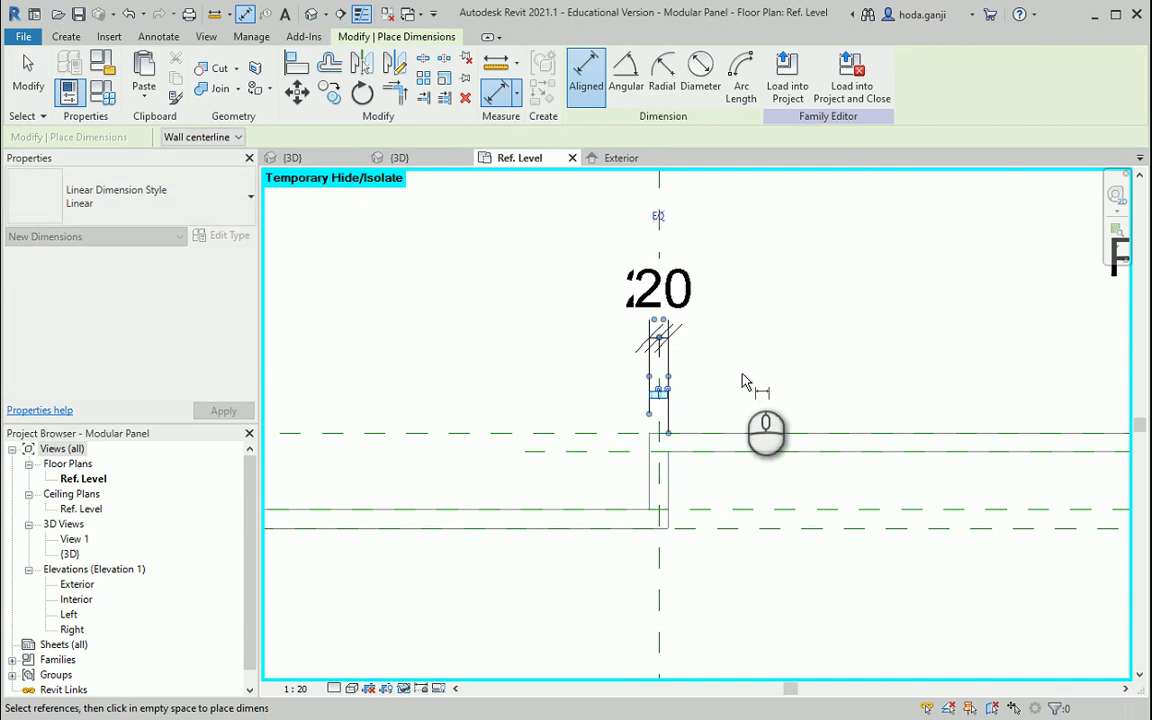
pyautogui.click(659, 218)
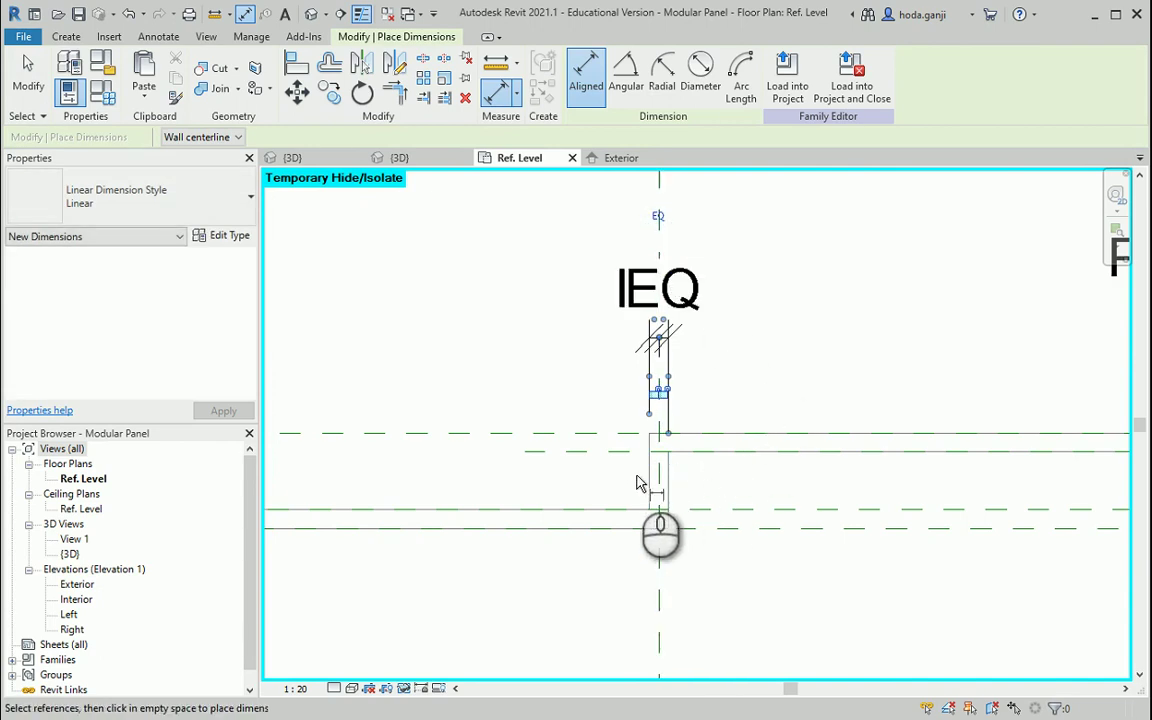
pyautogui.scroll(2, 650, 480)
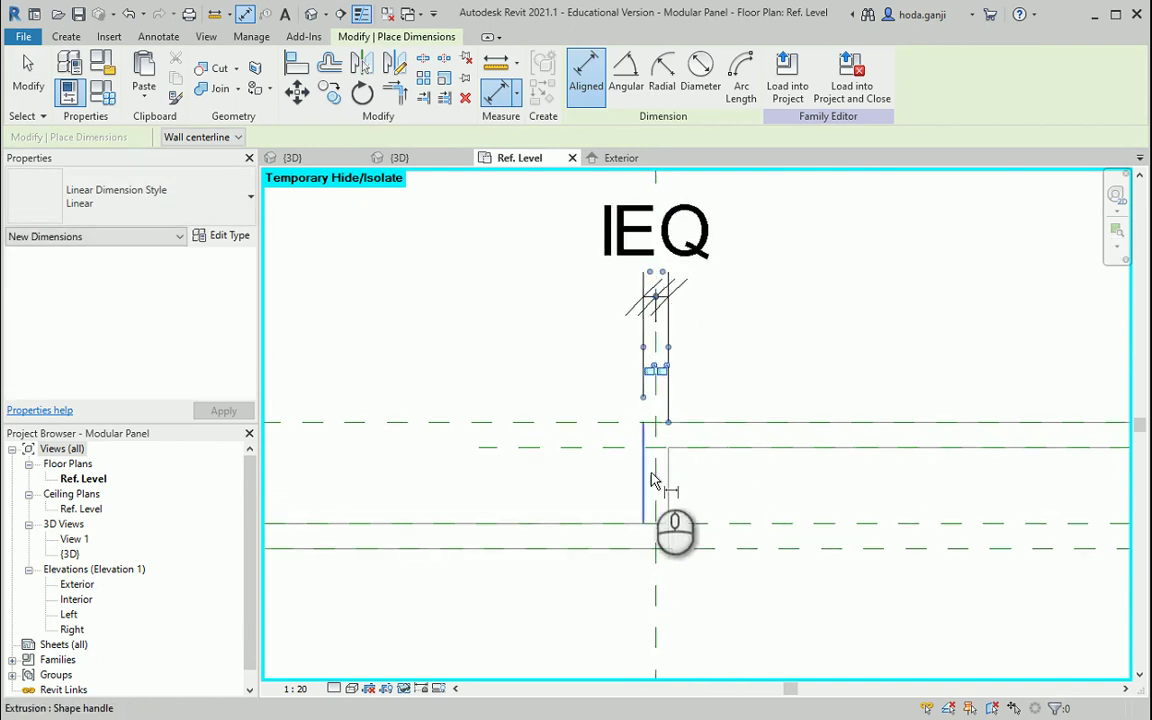
pyautogui.scroll(-3, 662, 515)
pyautogui.press('Escape')
pyautogui.press('Escape')
pyautogui.scroll(1, 675, 486)
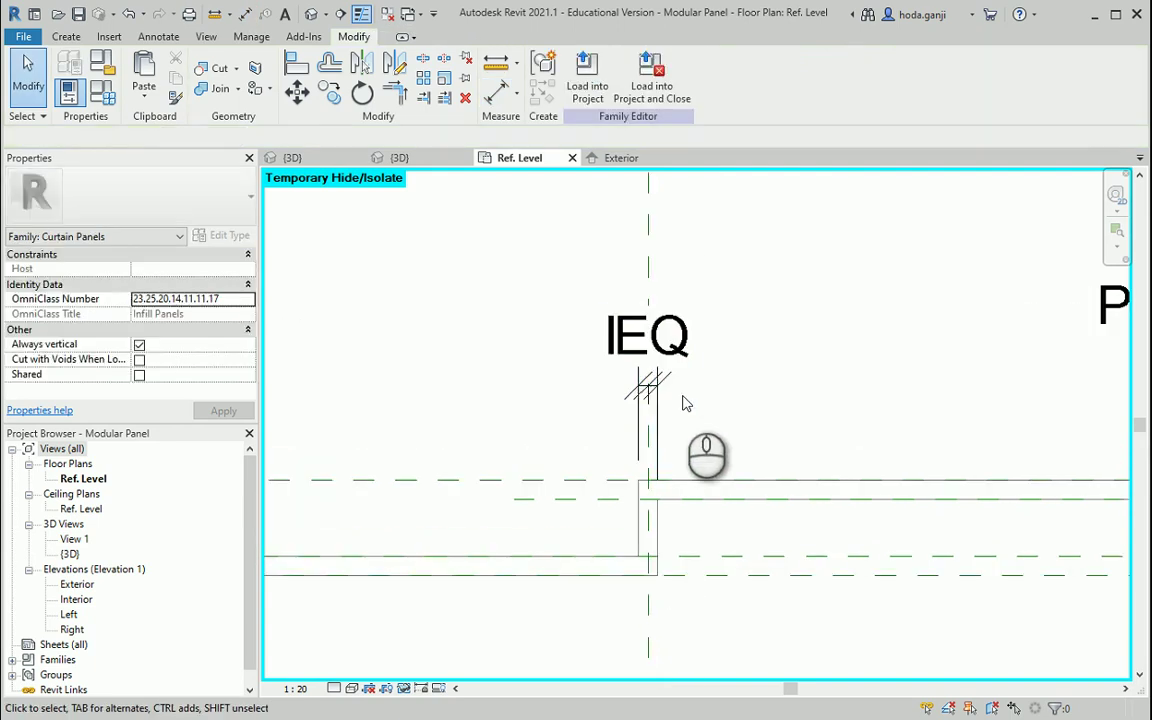
# Dimension the overall width between the extrusion's two middle vertical faces and label it with the Panel-Thickness parameter
pyautogui.scroll(-1, 675, 486)
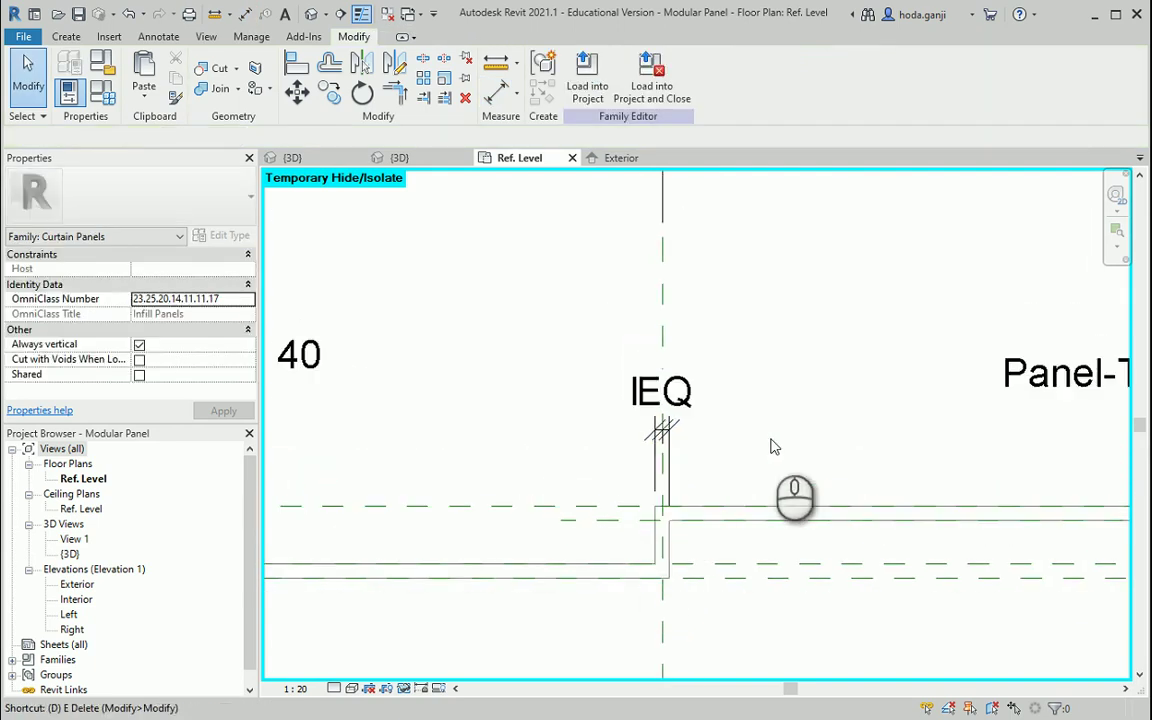
pyautogui.press('d')
pyautogui.press('i')
pyautogui.click(656, 540)
pyautogui.click(668, 545)
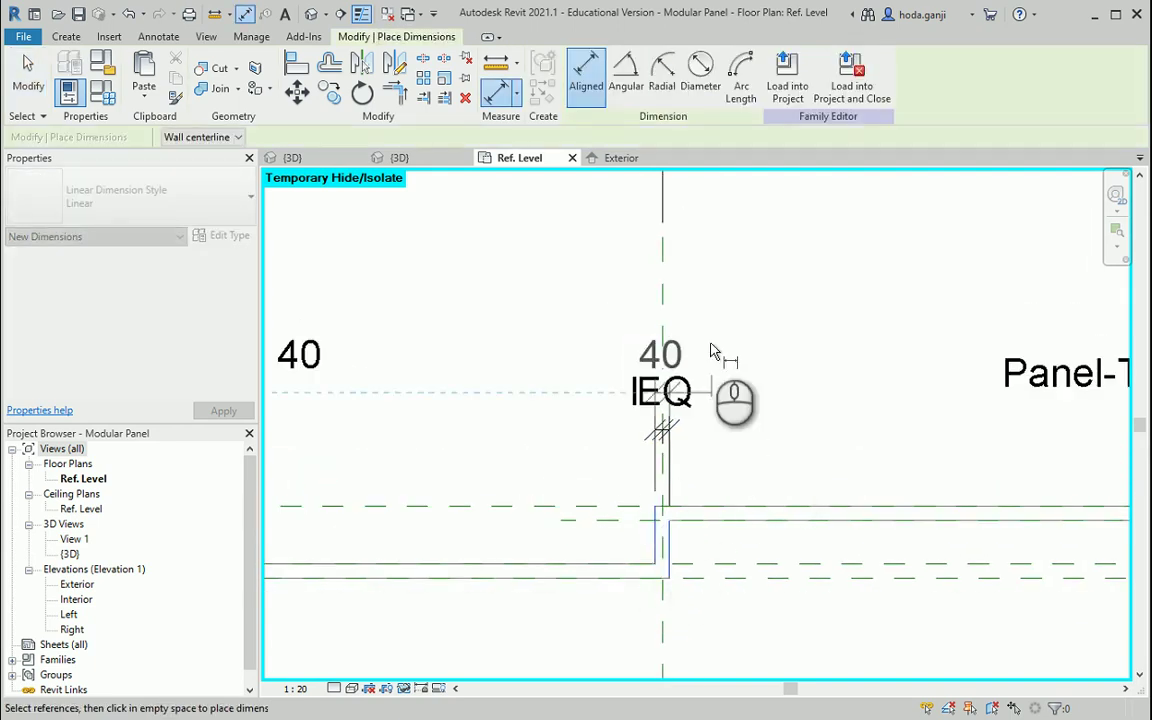
pyautogui.click(720, 329)
pyautogui.press('Escape')
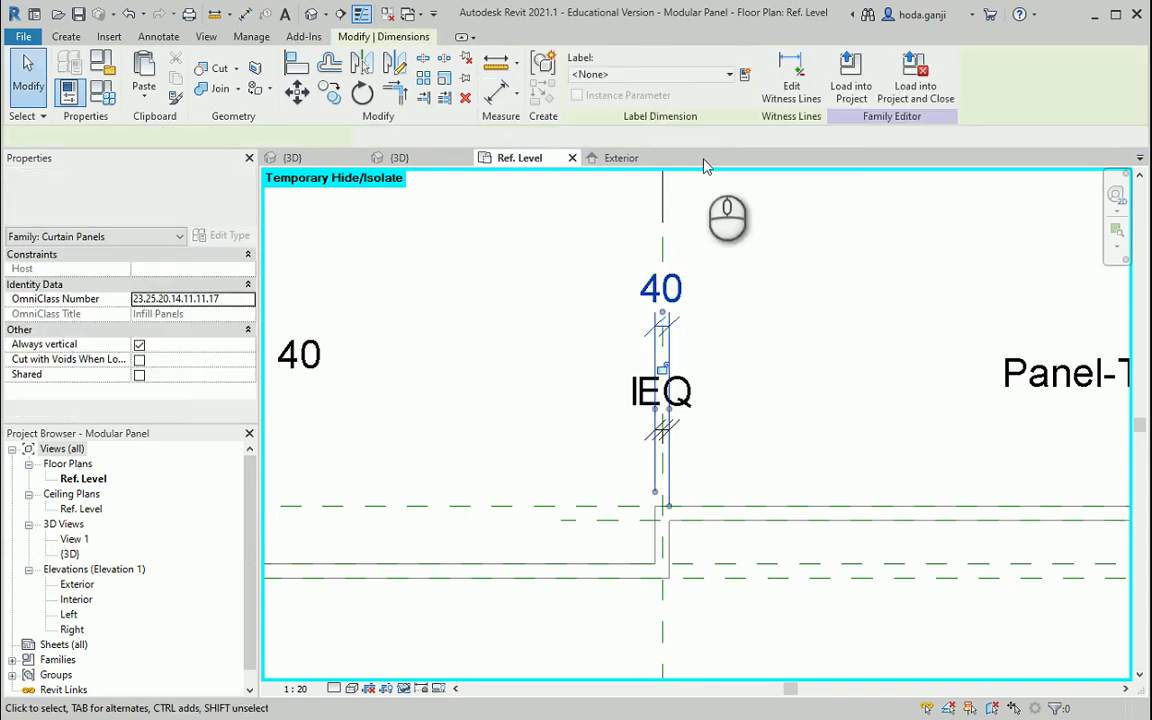
pyautogui.click(729, 74)
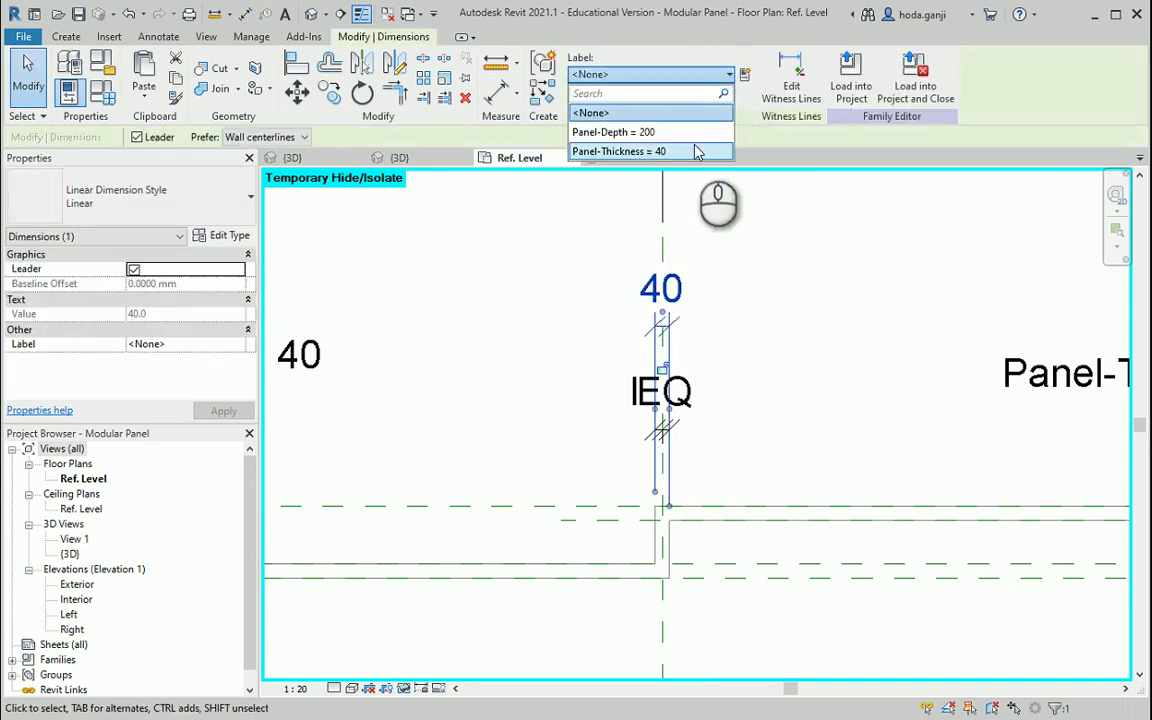
pyautogui.click(697, 151)
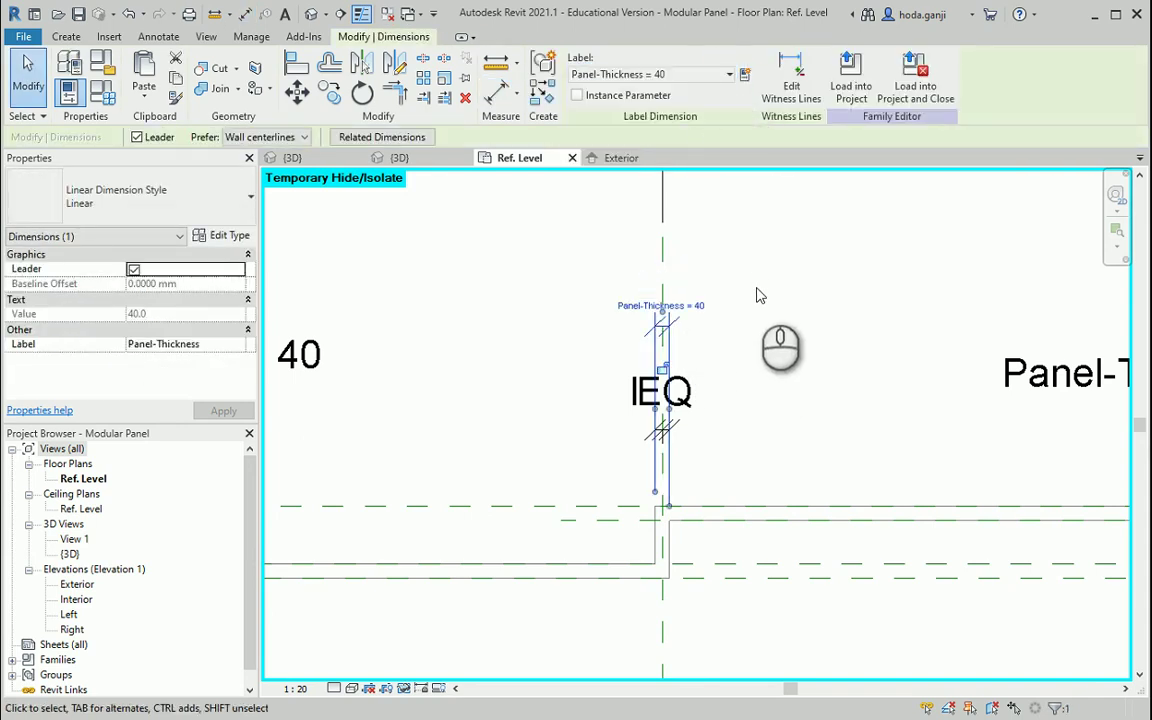
pyautogui.click(779, 318)
# Set Option 1's Panel-Thickness to 80 in the family types, removing the constraints that conflict
pyautogui.scroll(-3, 797, 362)
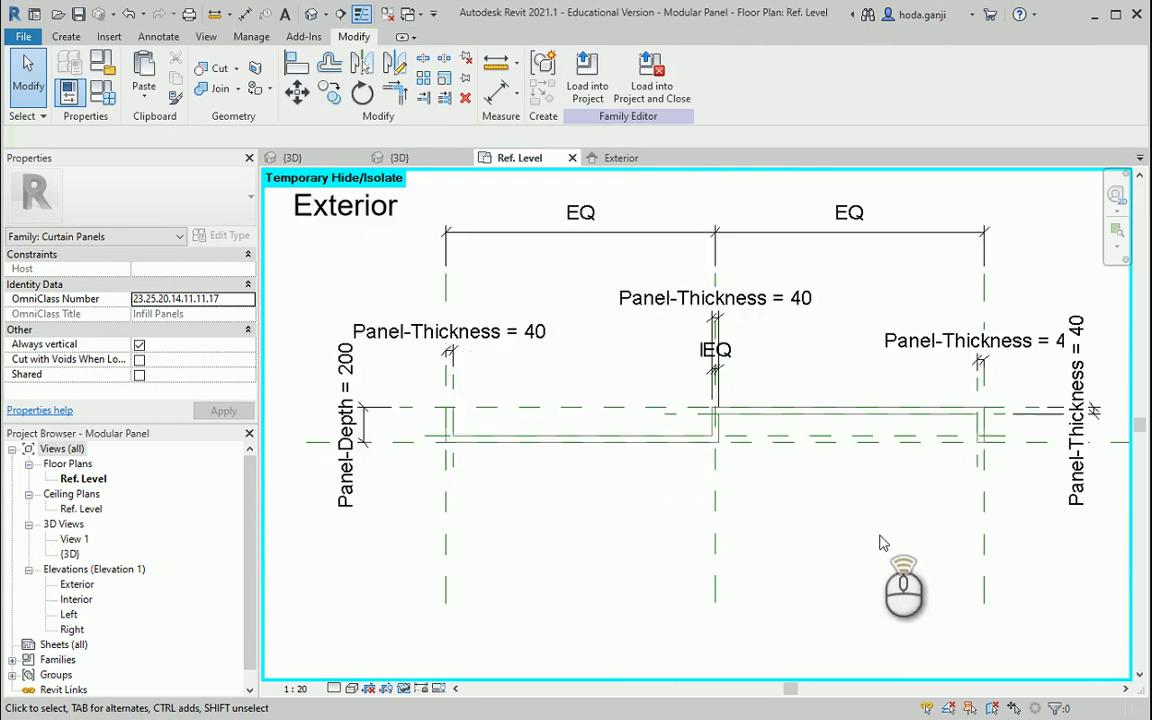
pyautogui.click(101, 90)
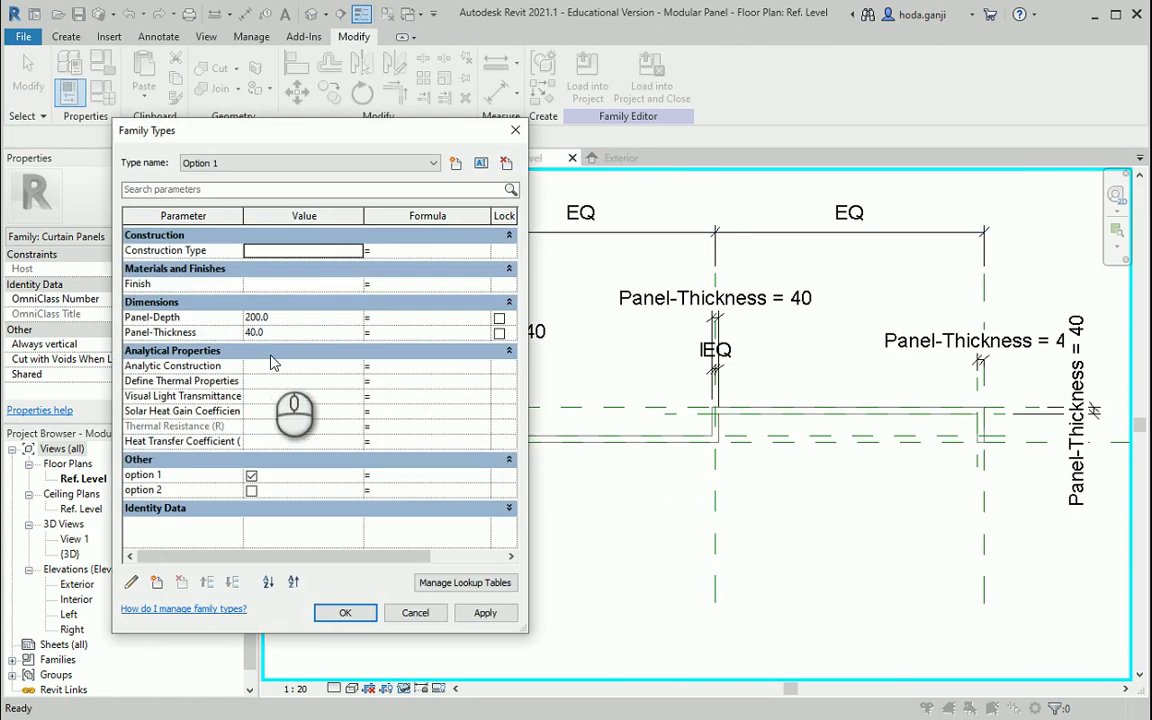
pyautogui.moveTo(530, 383); pyautogui.dragTo(282, 354)
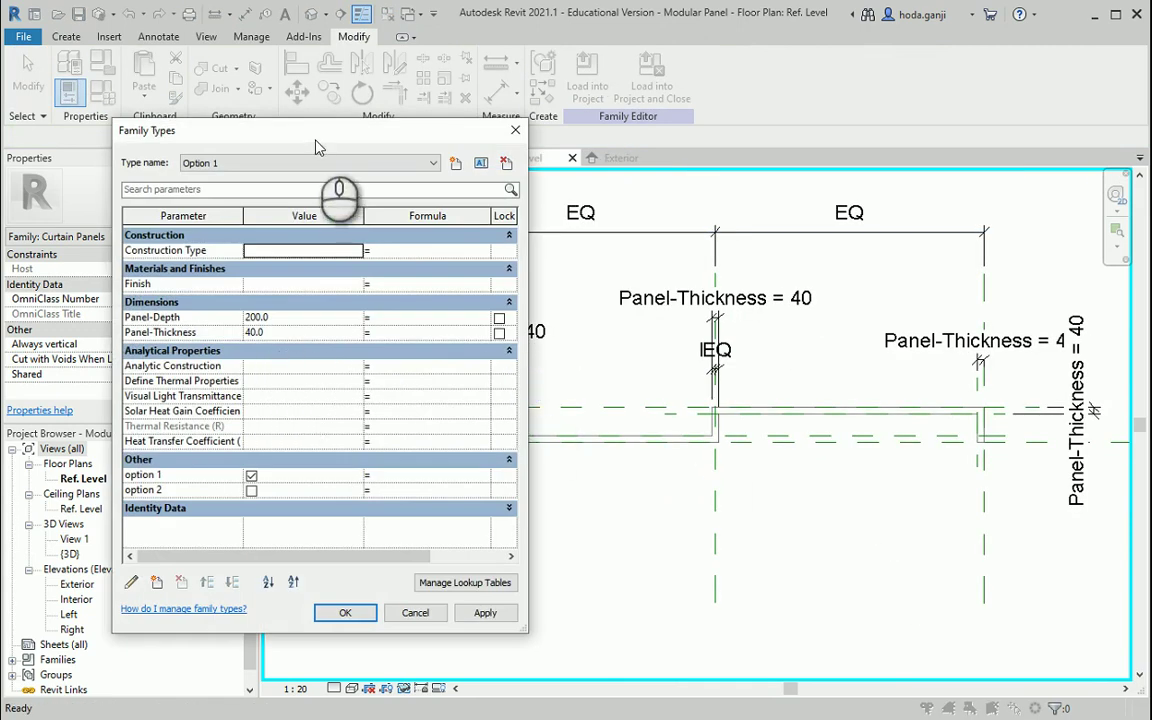
pyautogui.moveTo(315, 147); pyautogui.dragTo(217, 144)
pyautogui.click(187, 329)
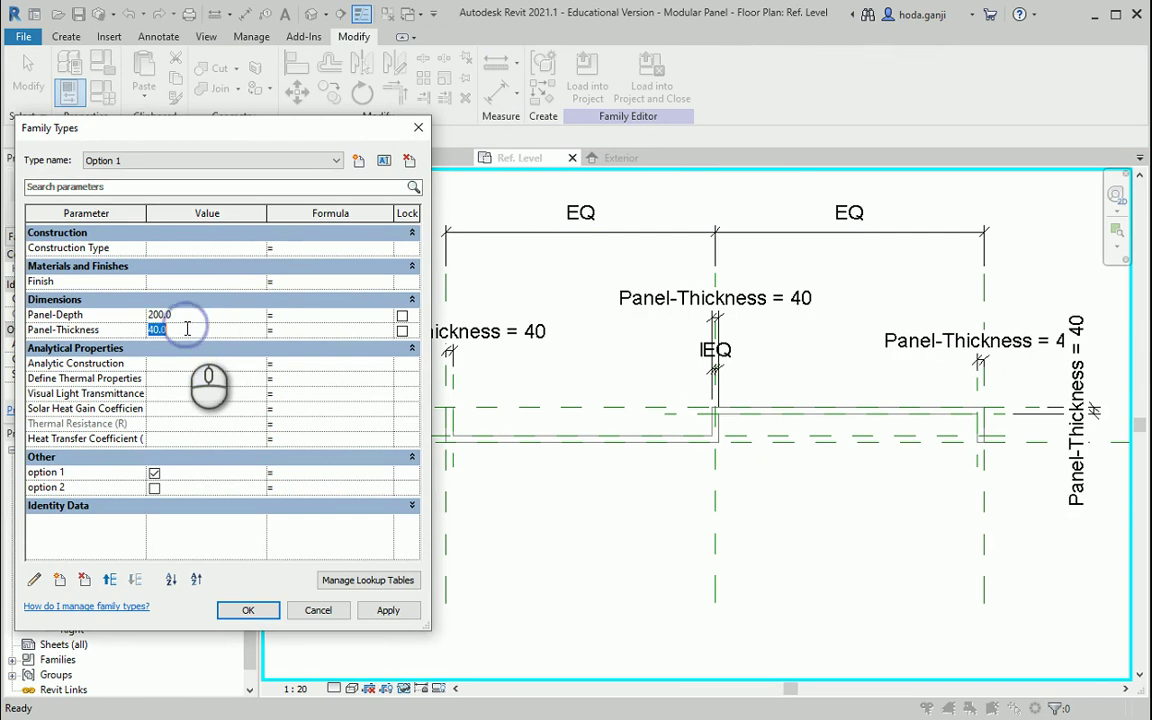
pyautogui.write('80')
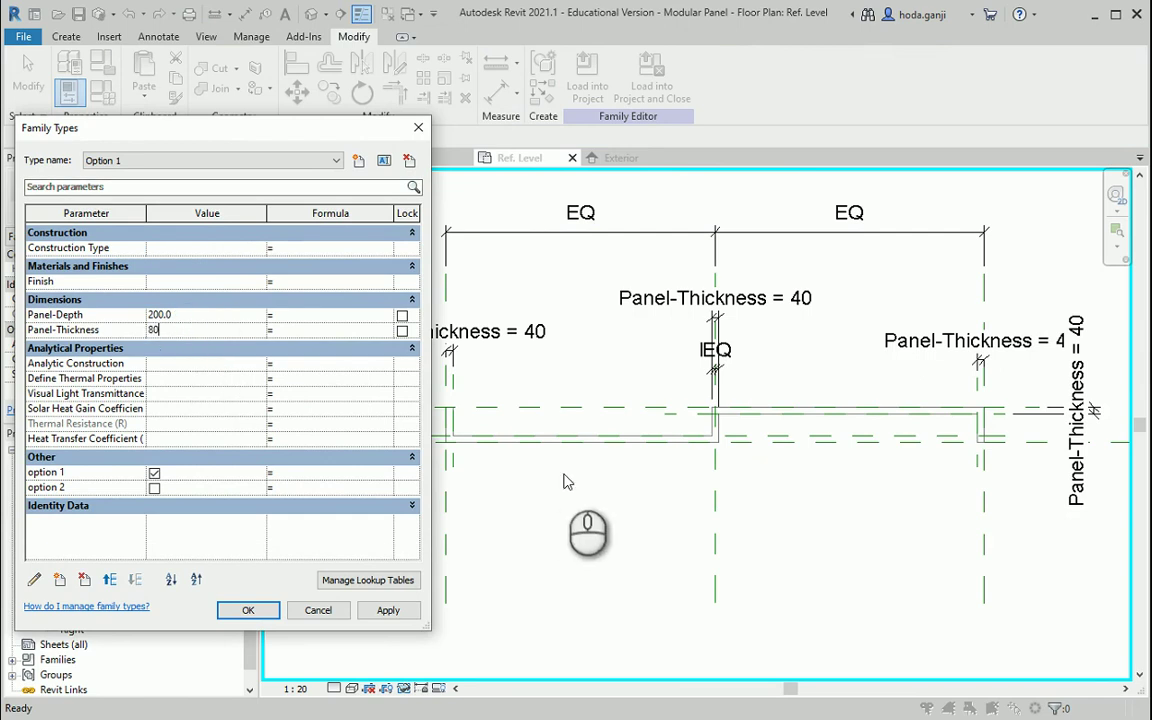
pyautogui.click(412, 614)
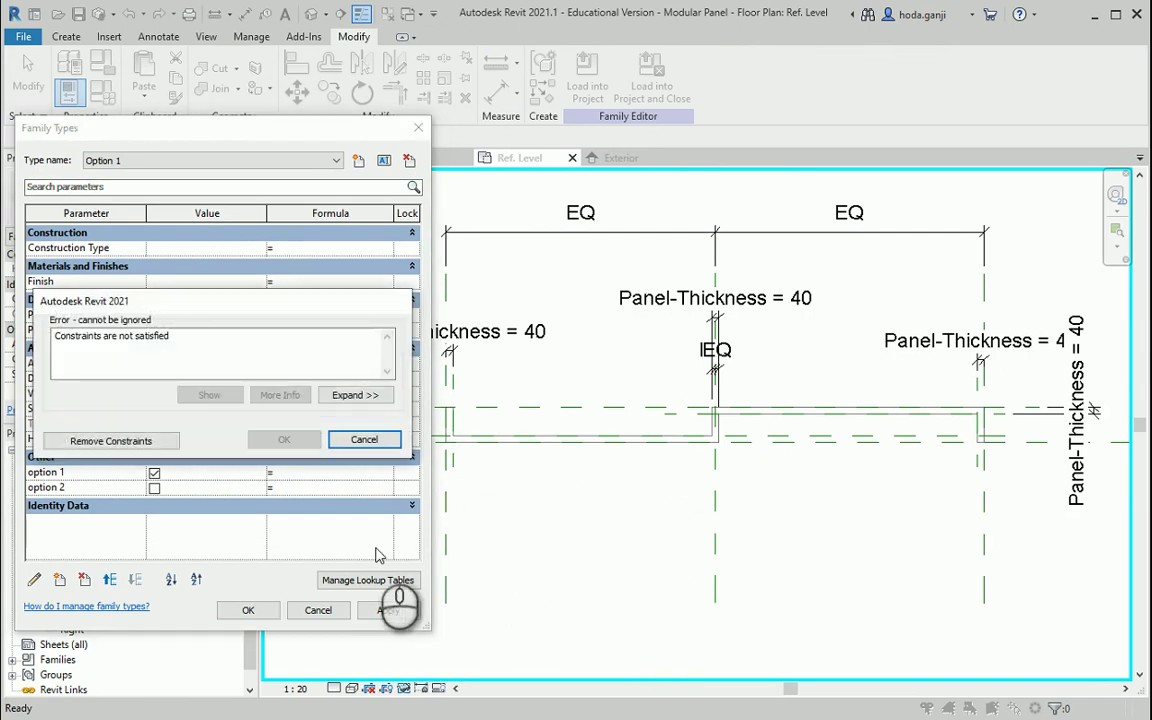
pyautogui.click(117, 441)
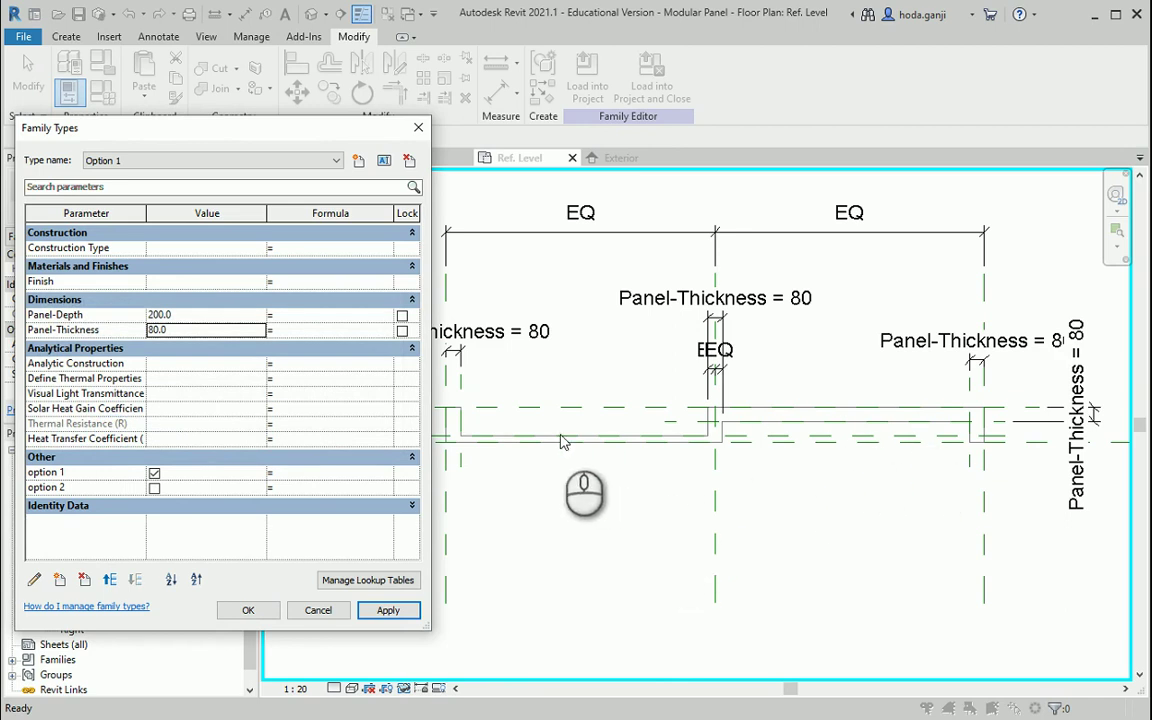
pyautogui.click(248, 610)
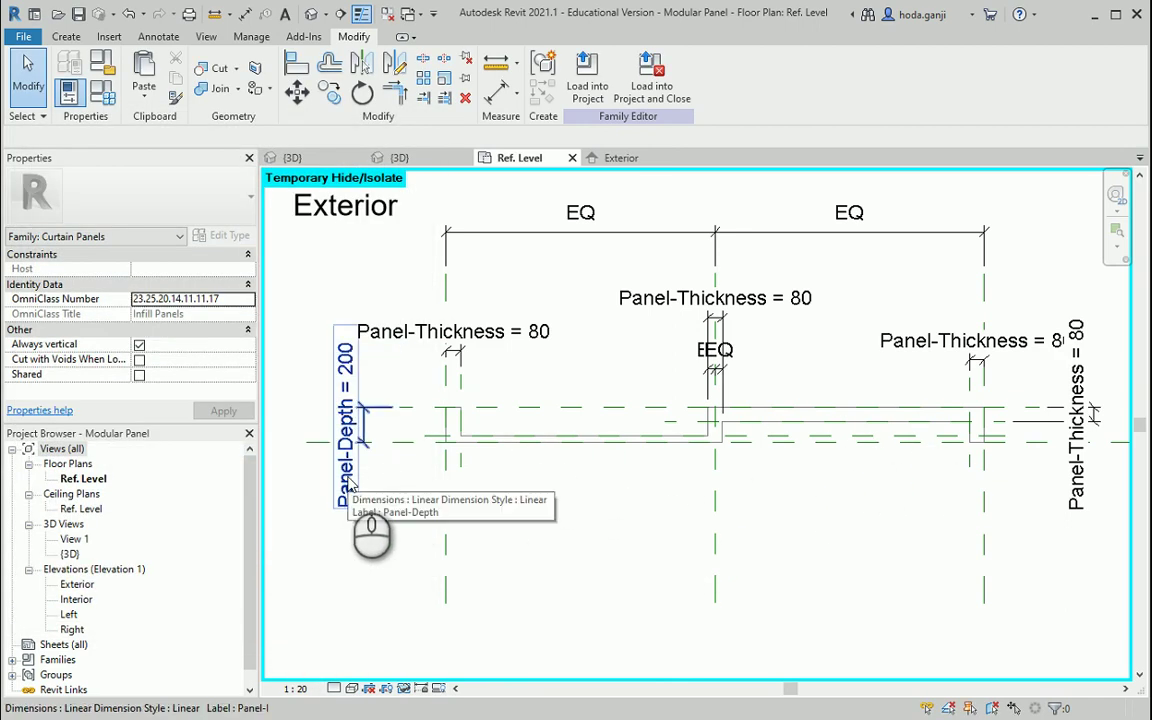
# Examine the Panel-Depth dimension and the lower thickness reference plane along the extrusion's left half
pyautogui.click(349, 484)
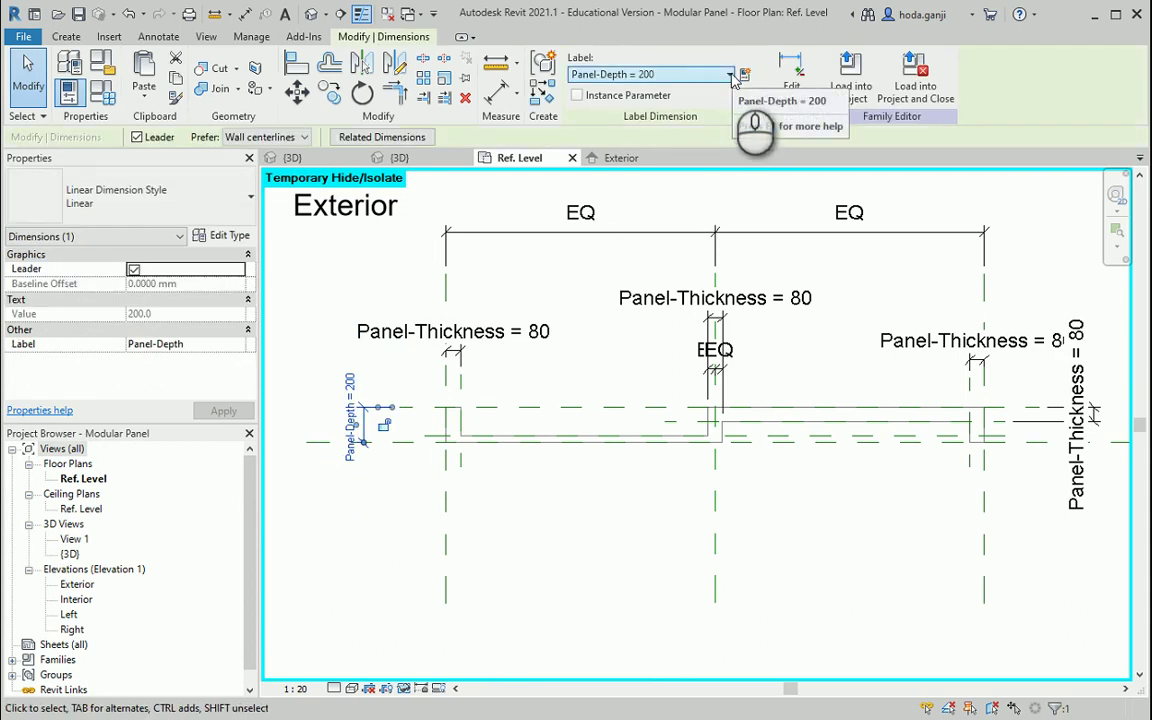
pyautogui.click(584, 468)
pyautogui.scroll(3, 395, 450)
pyautogui.scroll(-5, 395, 450)
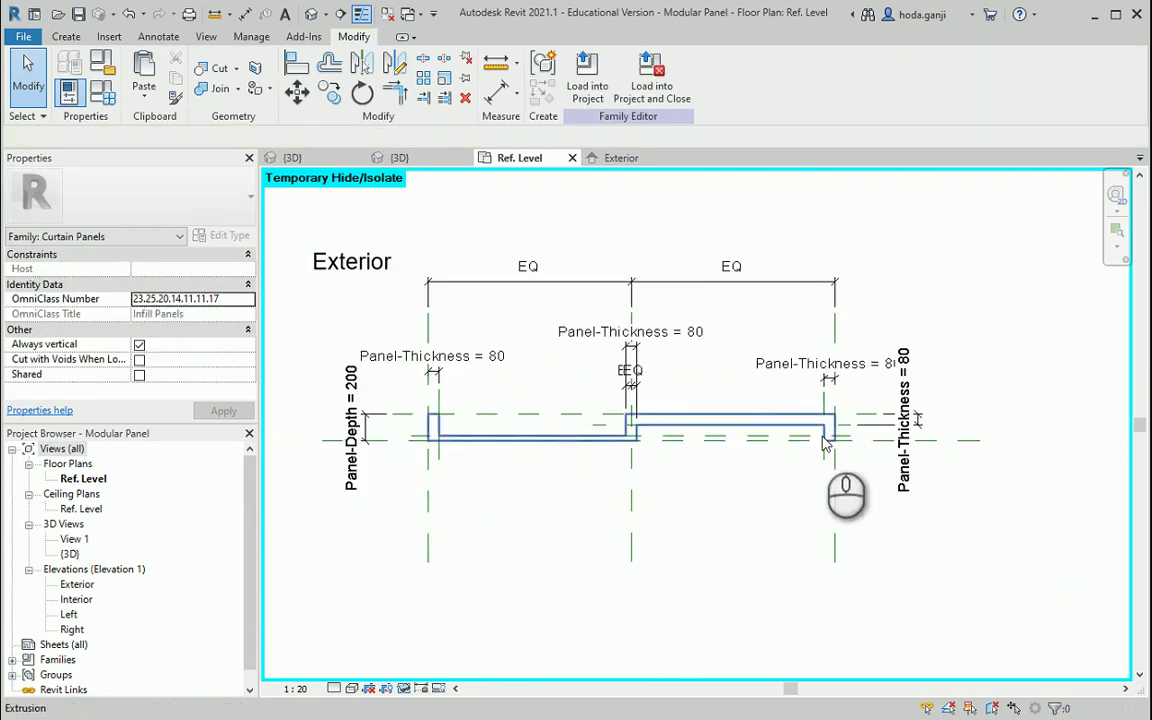
pyautogui.scroll(5, 410, 440)
pyautogui.click(402, 418)
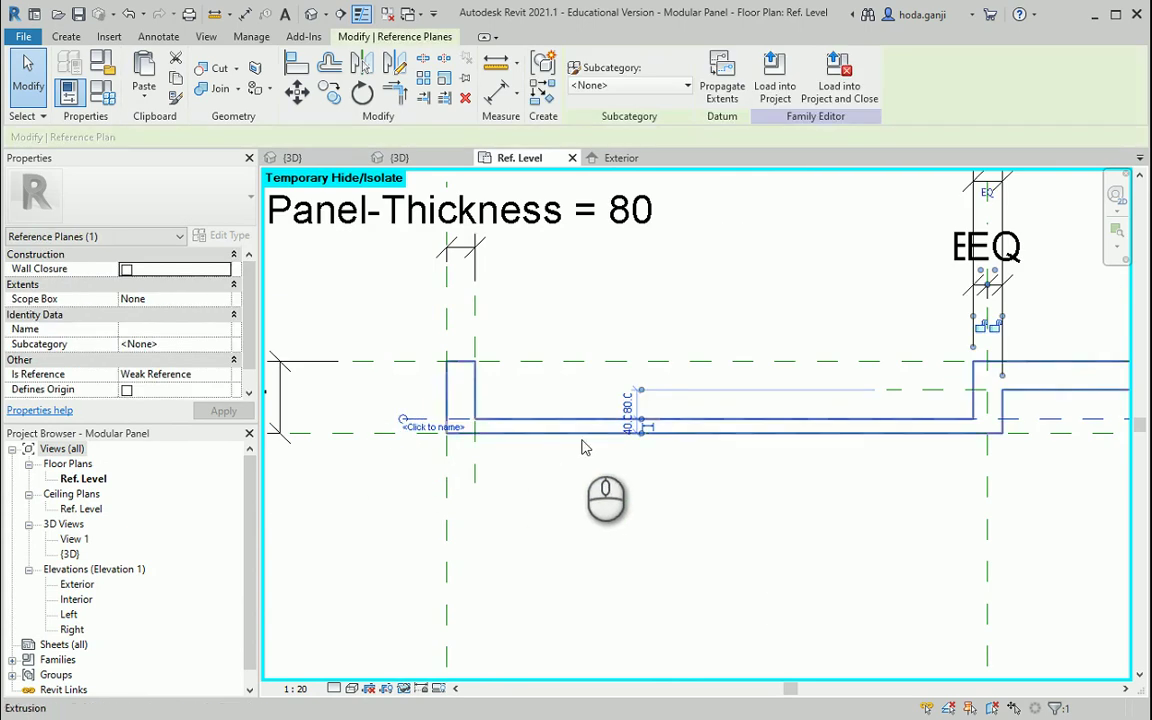
pyautogui.click(638, 514)
# Add a locked dimension between the lower depth reference plane and the thickness reference plane just above it, left of the extrusion
pyautogui.scroll(-3, 447, 481)
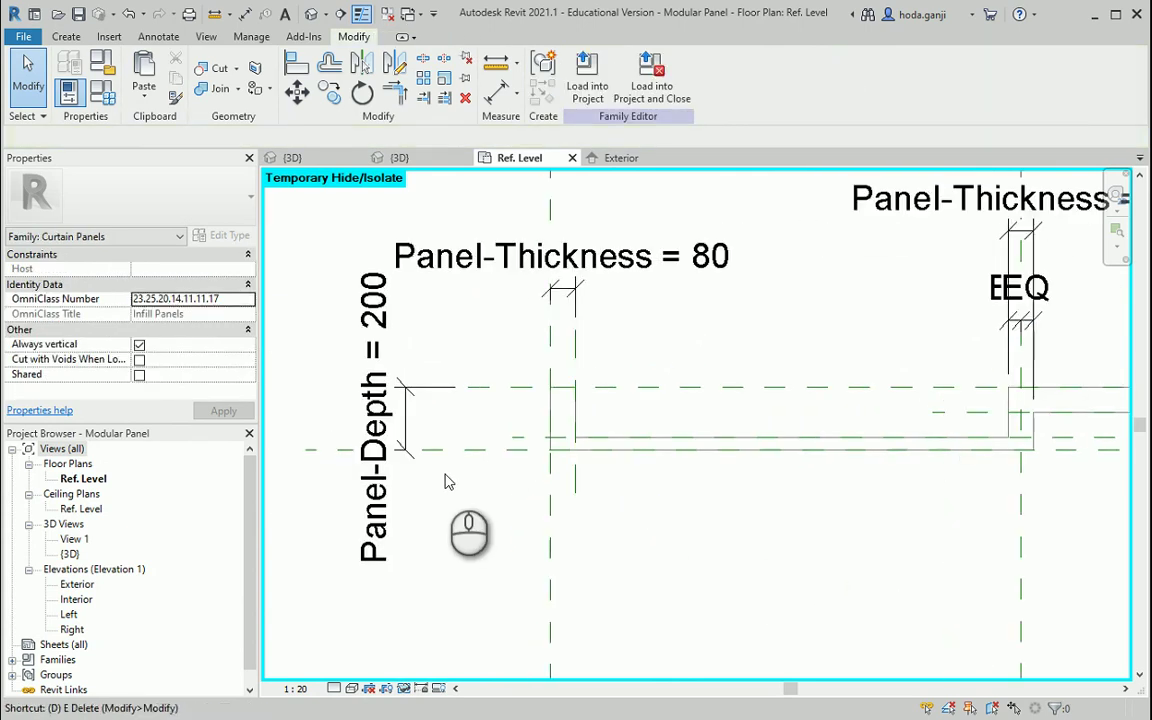
pyautogui.press('i')
pyautogui.click(517, 451)
pyautogui.click(513, 438)
pyautogui.click(496, 481)
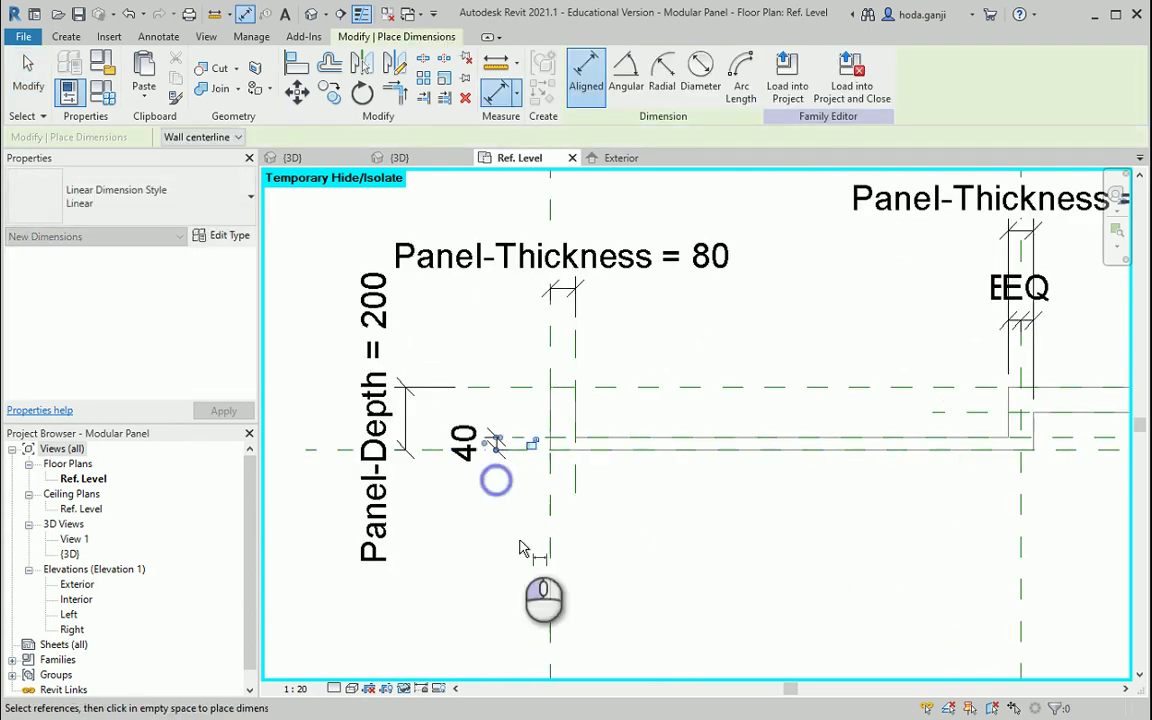
pyautogui.click(530, 443)
pyautogui.press('Escape')
pyautogui.press('Escape')
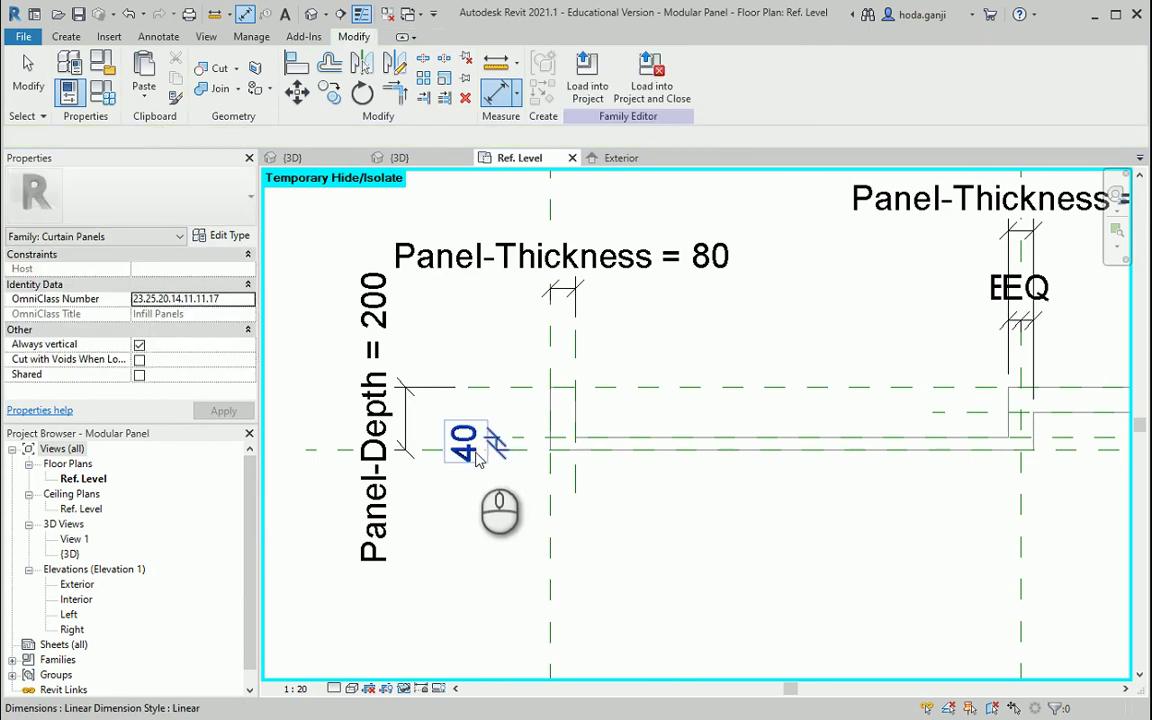
# Label the new 40 mm dimension between the two lower reference planes with the Panel-Thickness parameter
pyautogui.click(474, 452)
pyautogui.click(729, 76)
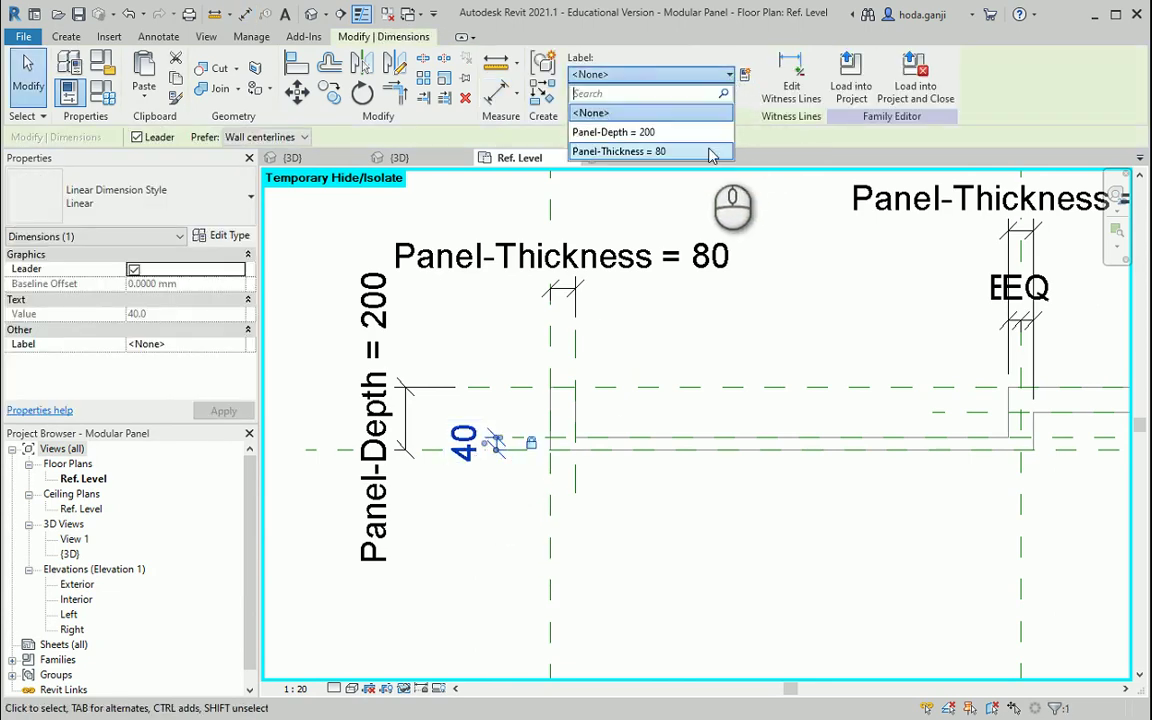
pyautogui.click(710, 151)
pyautogui.click(681, 527)
pyautogui.scroll(-3, 376, 449)
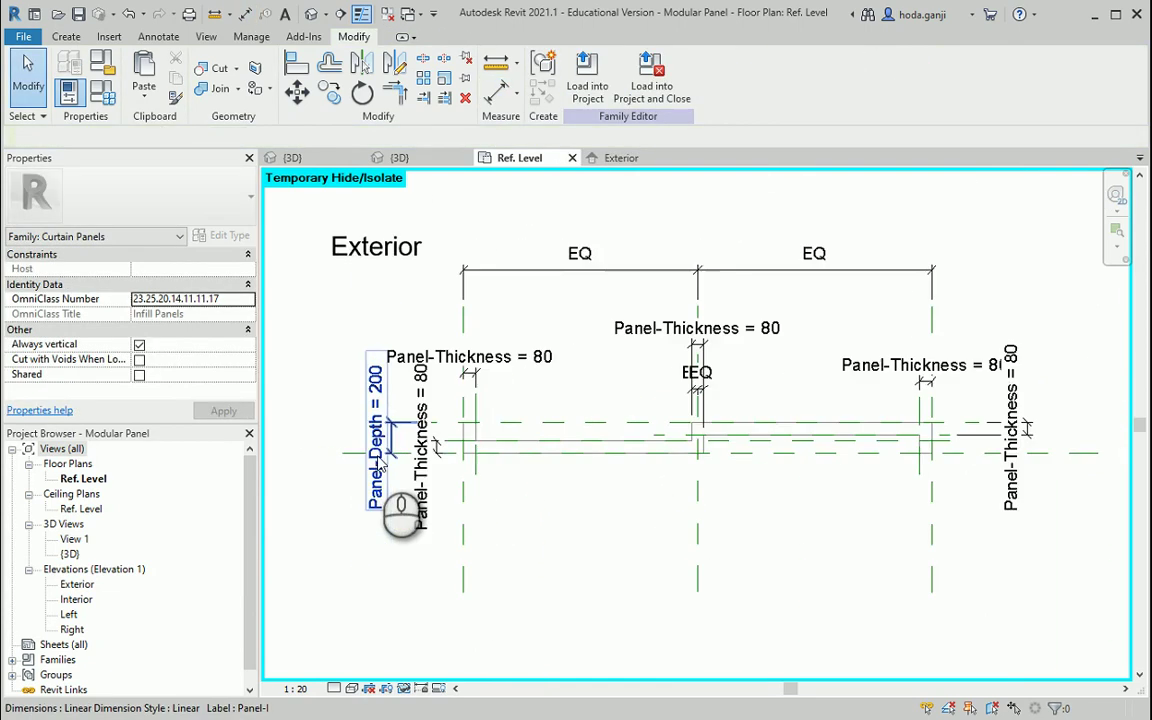
# Set Option 1's Panel-Thickness to 40 in the family types
pyautogui.scroll(2, 707, 473)
pyautogui.scroll(-2, 707, 473)
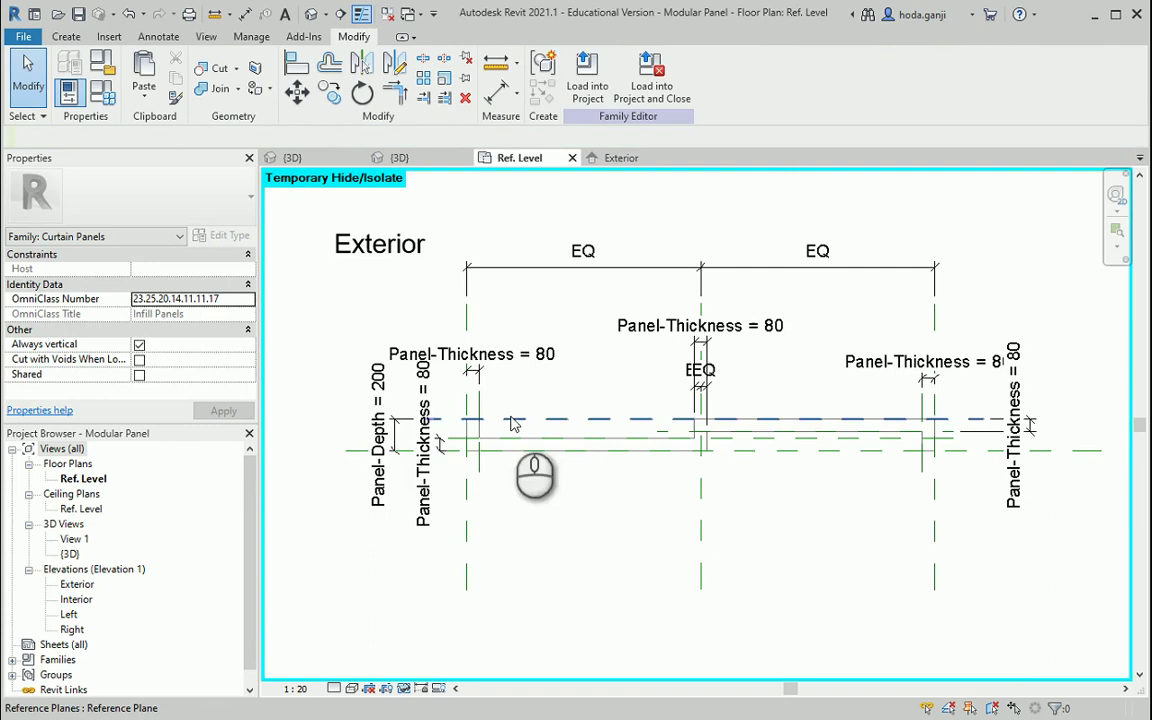
pyautogui.click(101, 91)
pyautogui.click(228, 331)
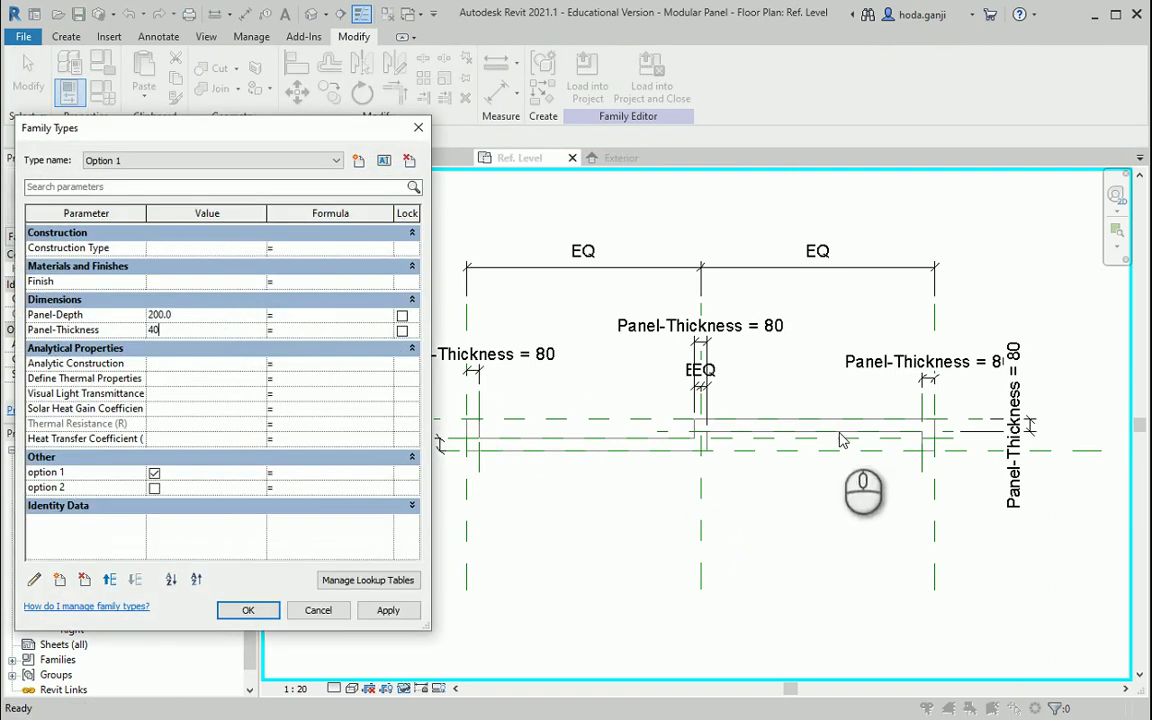
pyautogui.click(414, 616)
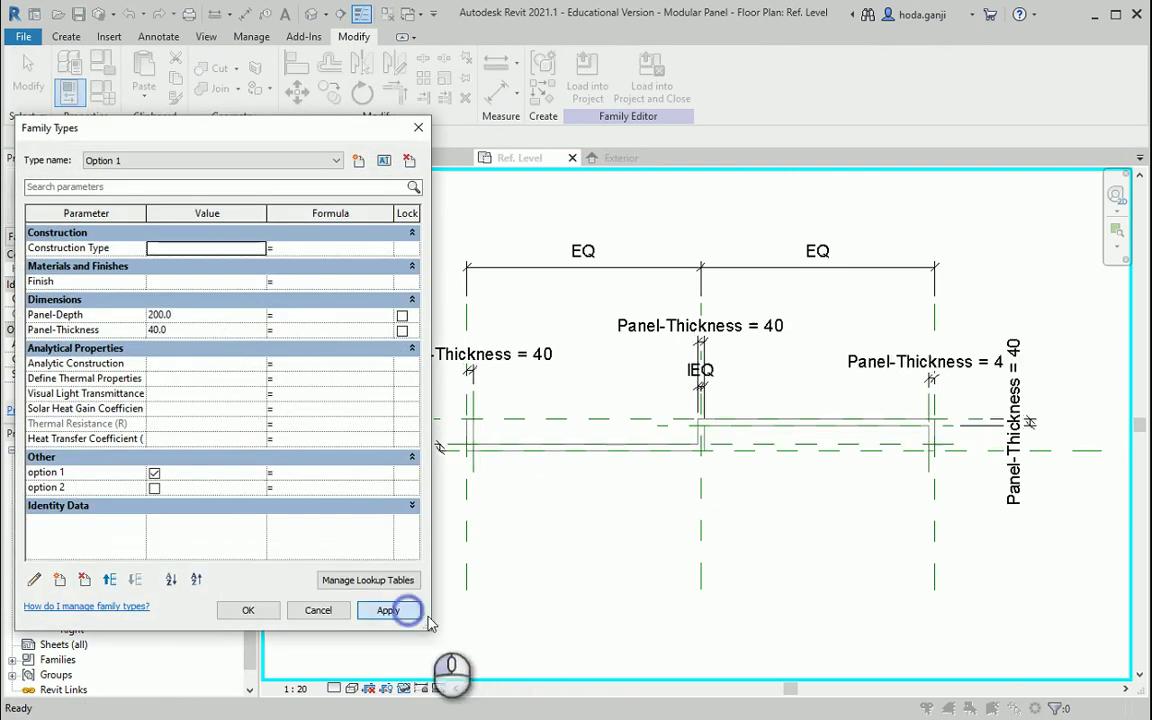
pyautogui.click(248, 612)
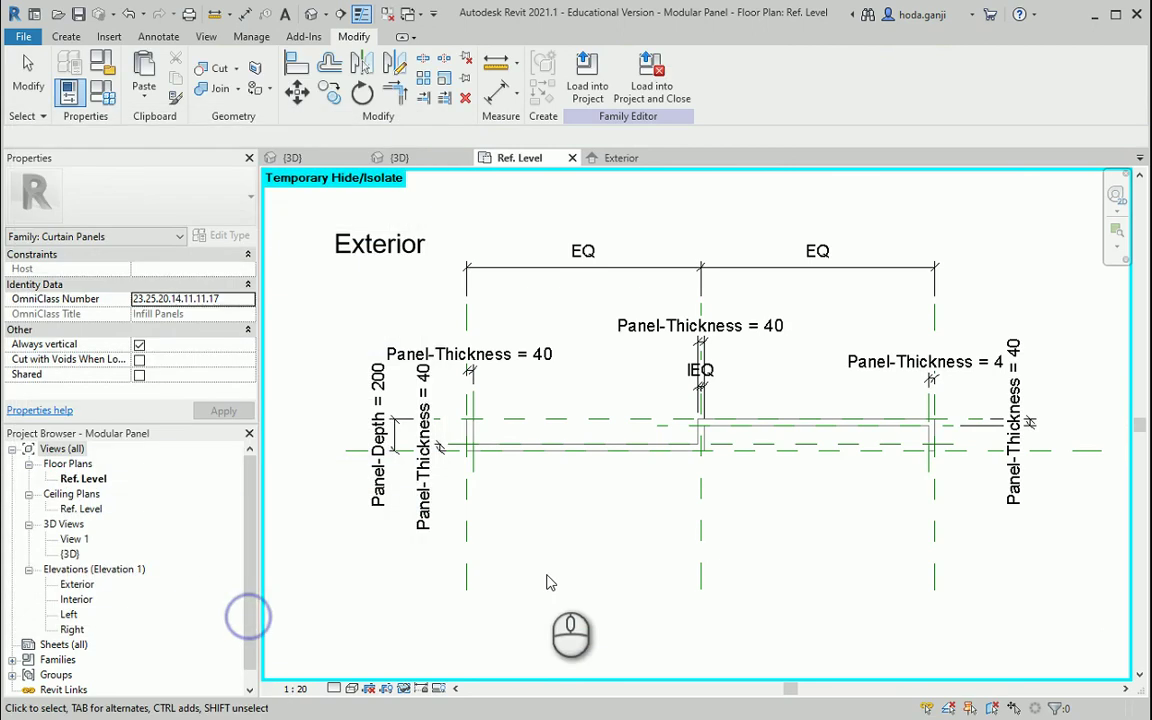
# Reset the temporary hide/isolate in the Ref. Level plan to bring back the hidden panel extrusion
pyautogui.click(398, 690)
pyautogui.click(455, 668)
pyautogui.scroll(2, 715, 500)
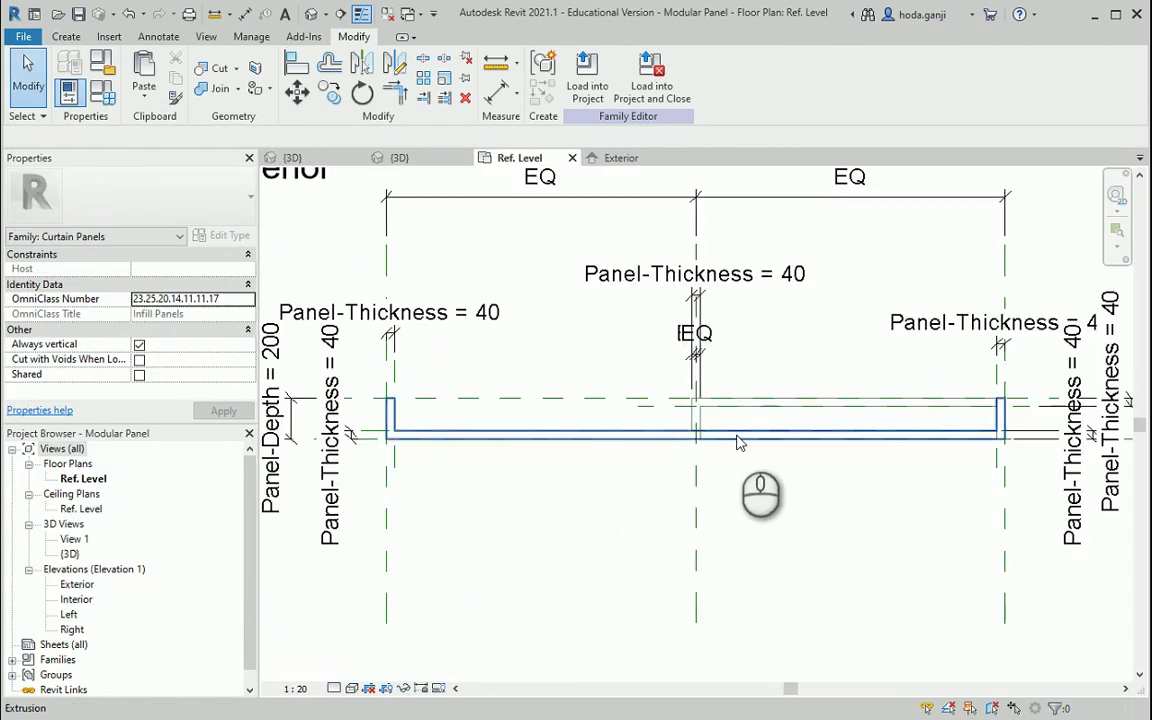
# Load the edited Modular Panel family into the Modular Wall Systems project, overwriting the existing version
pyautogui.click(738, 443)
pyautogui.scroll(-2, 512, 532)
pyautogui.click(650, 226)
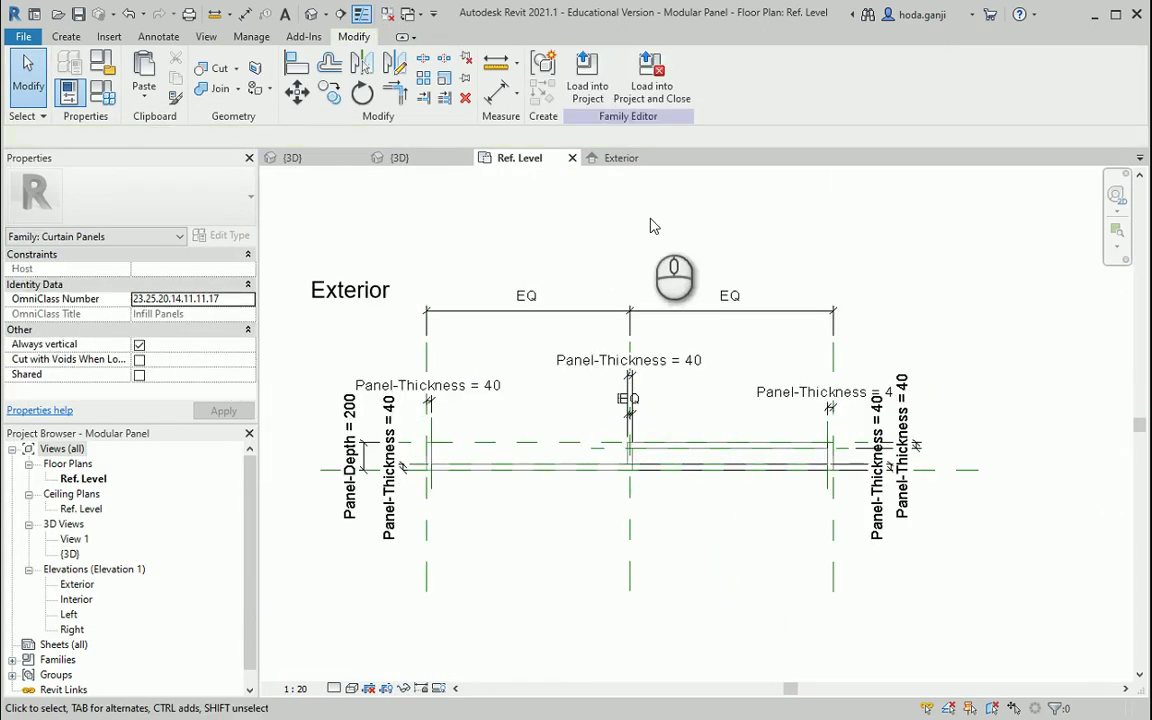
pyautogui.click(590, 82)
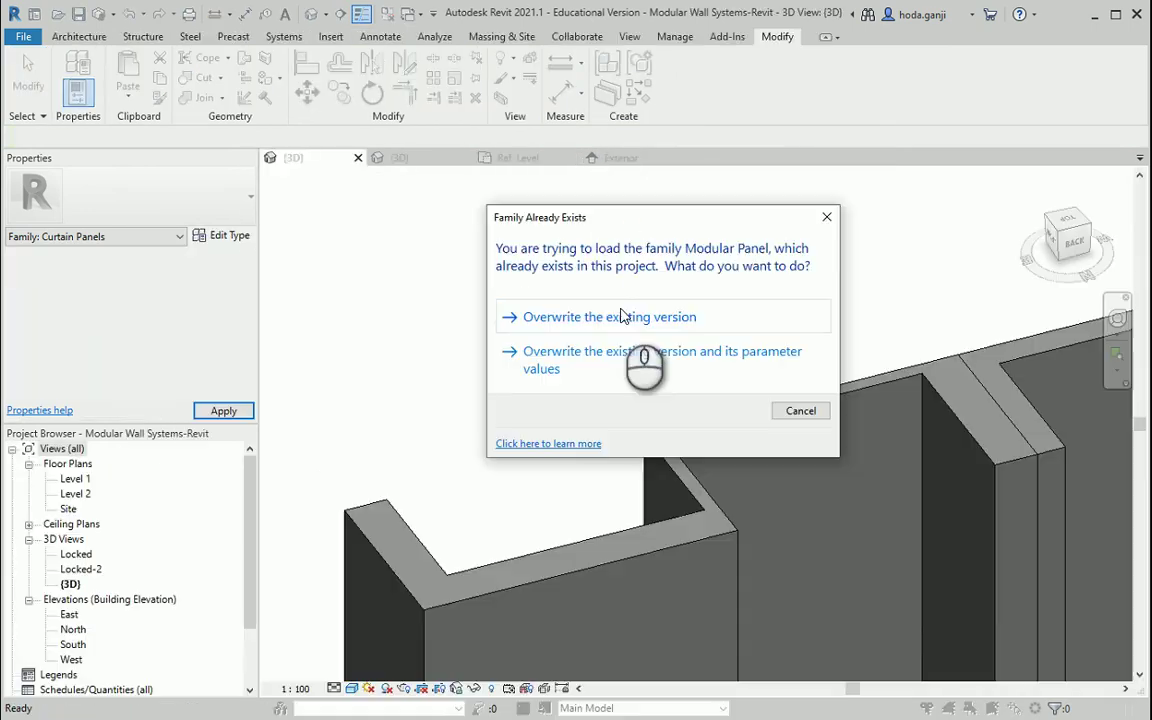
pyautogui.click(620, 316)
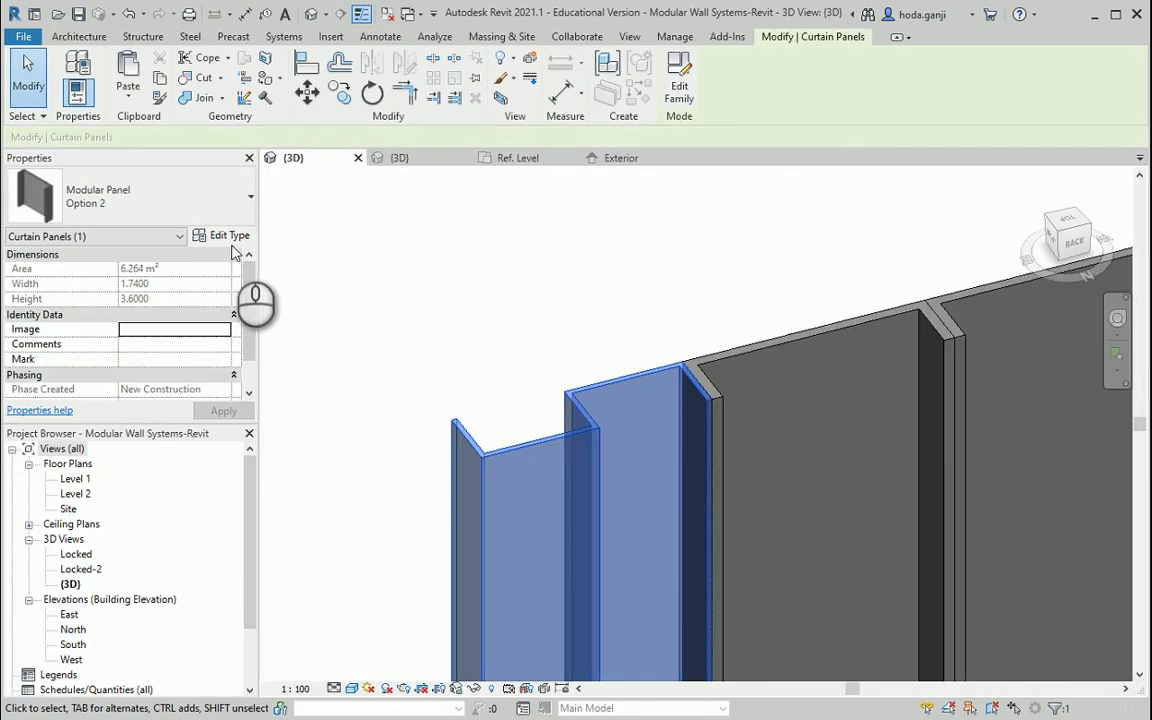
# Set the stepped end panel's Panel-Thickness to 0.08 in the Option 2 type properties
pyautogui.click(225, 234)
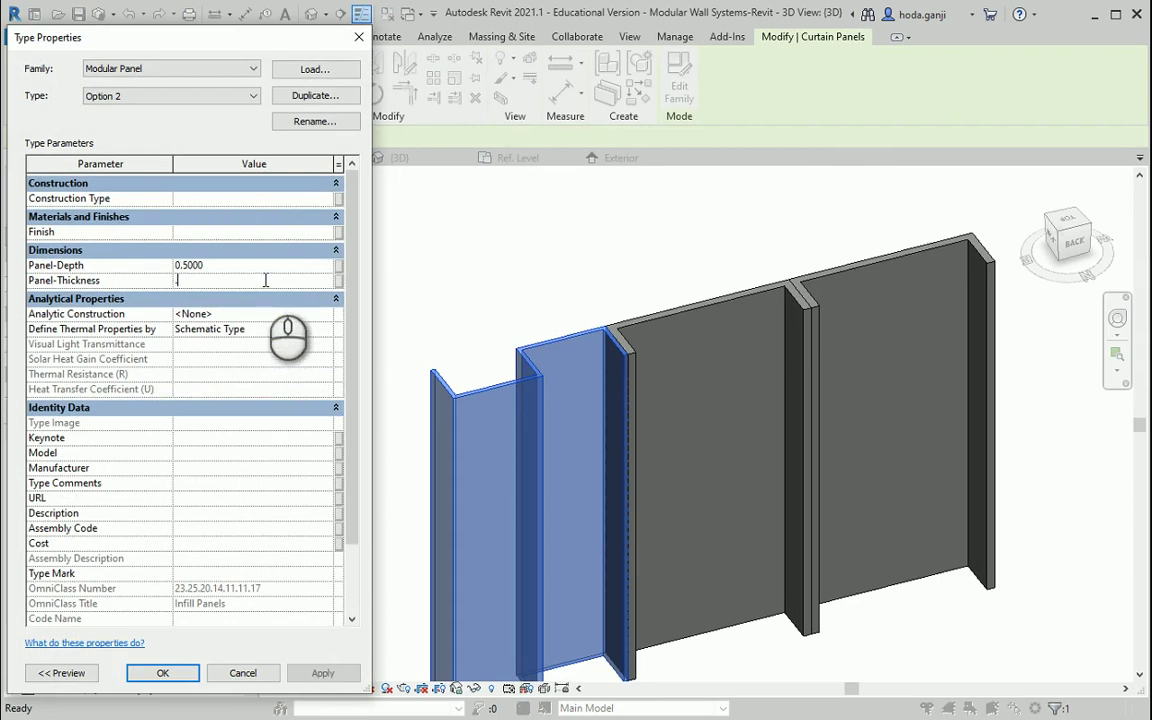
pyautogui.click(265, 280)
pyautogui.write('.08')
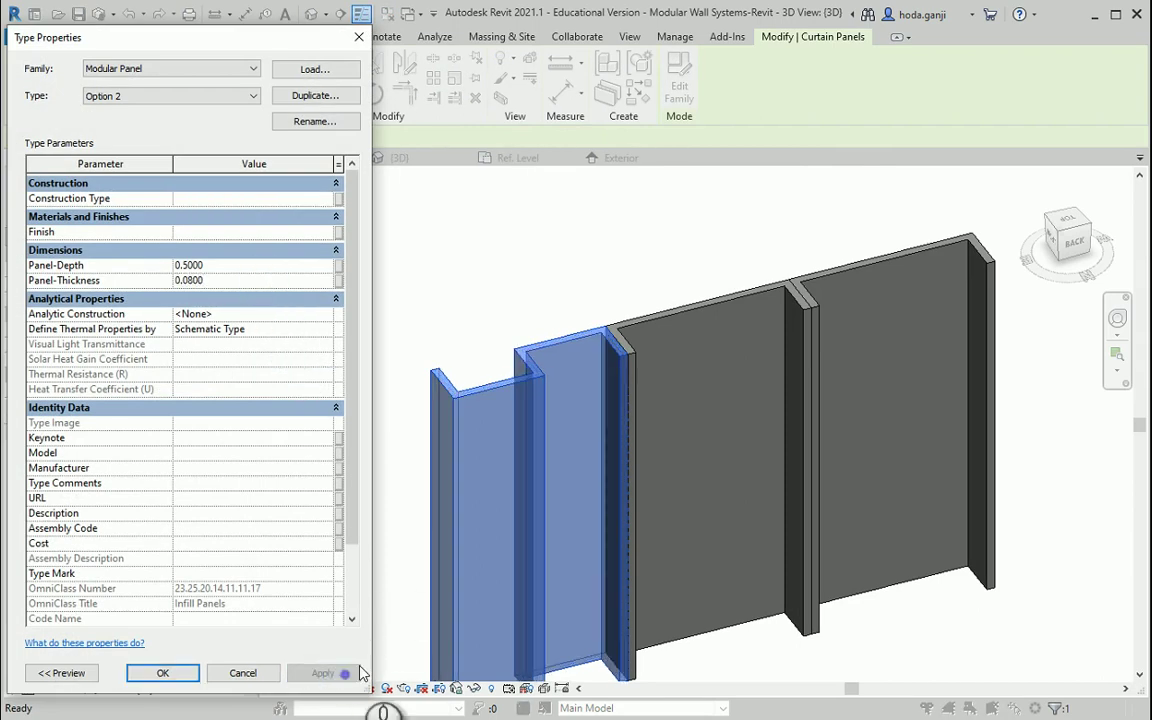
pyautogui.click(227, 283)
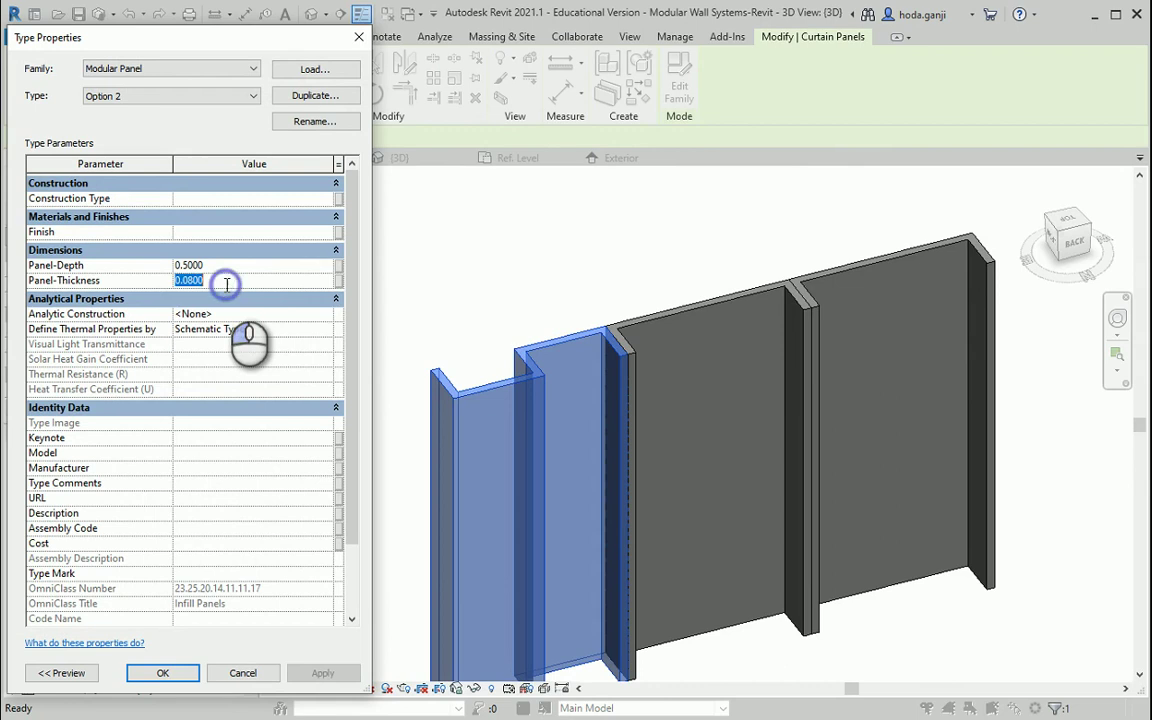
pyautogui.press('BackSpace')
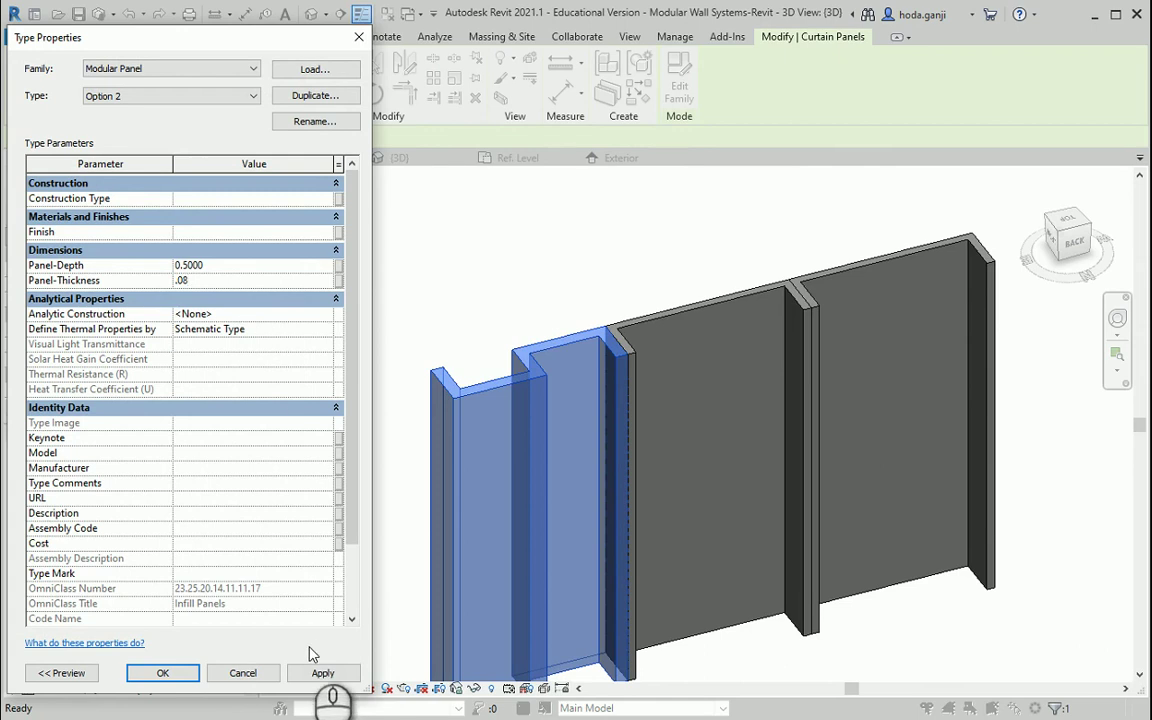
pyautogui.click(162, 673)
pyautogui.press('Escape')
pyautogui.scroll(-1, 545, 355)
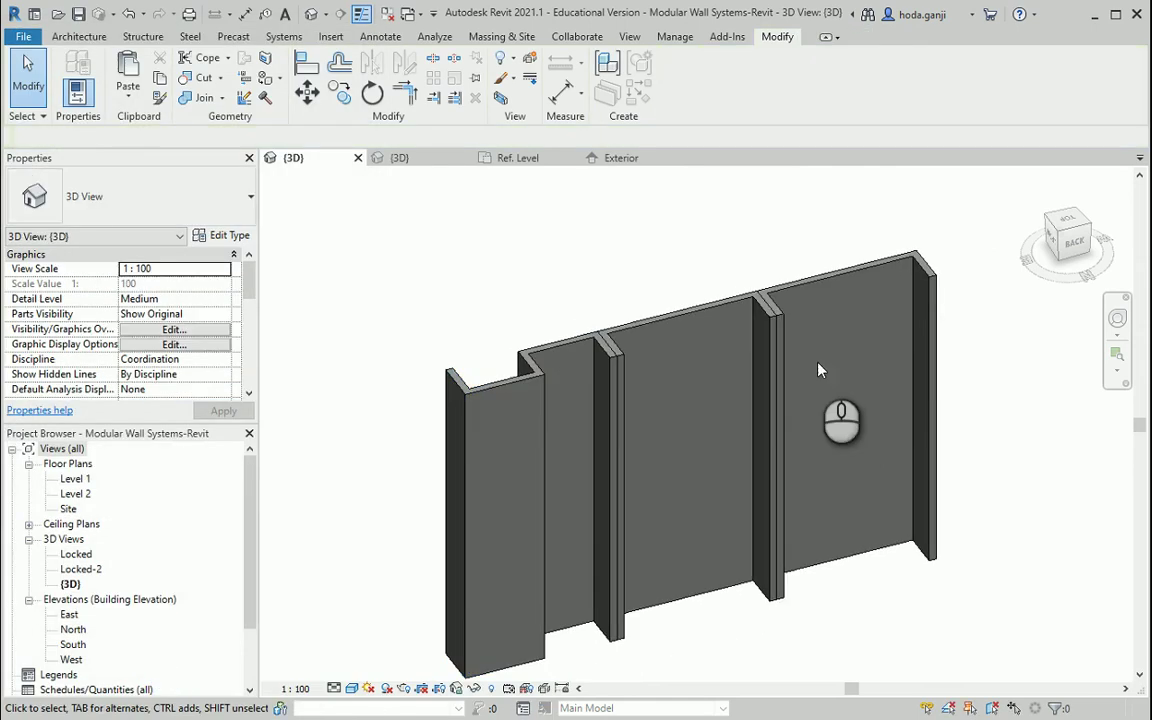
# Examine which Modular Panel types are available for the stepped end panel, then clear the selection
pyautogui.click(584, 355)
pyautogui.click(210, 185)
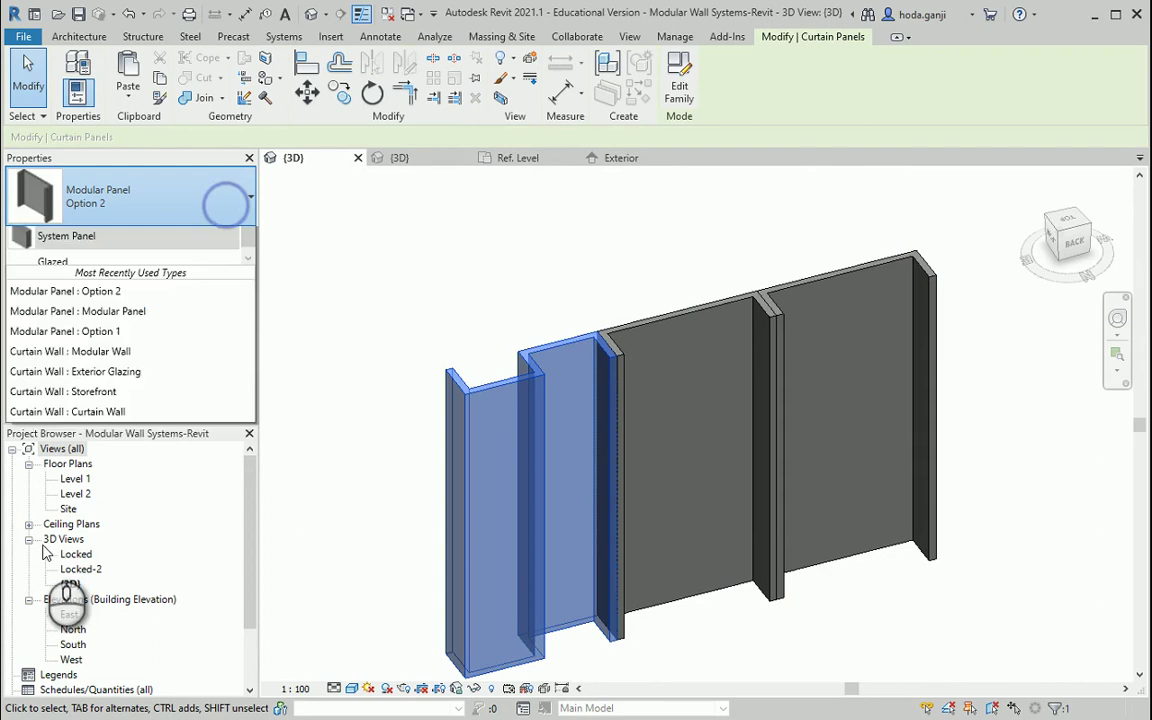
pyautogui.scroll(-2, 74, 432)
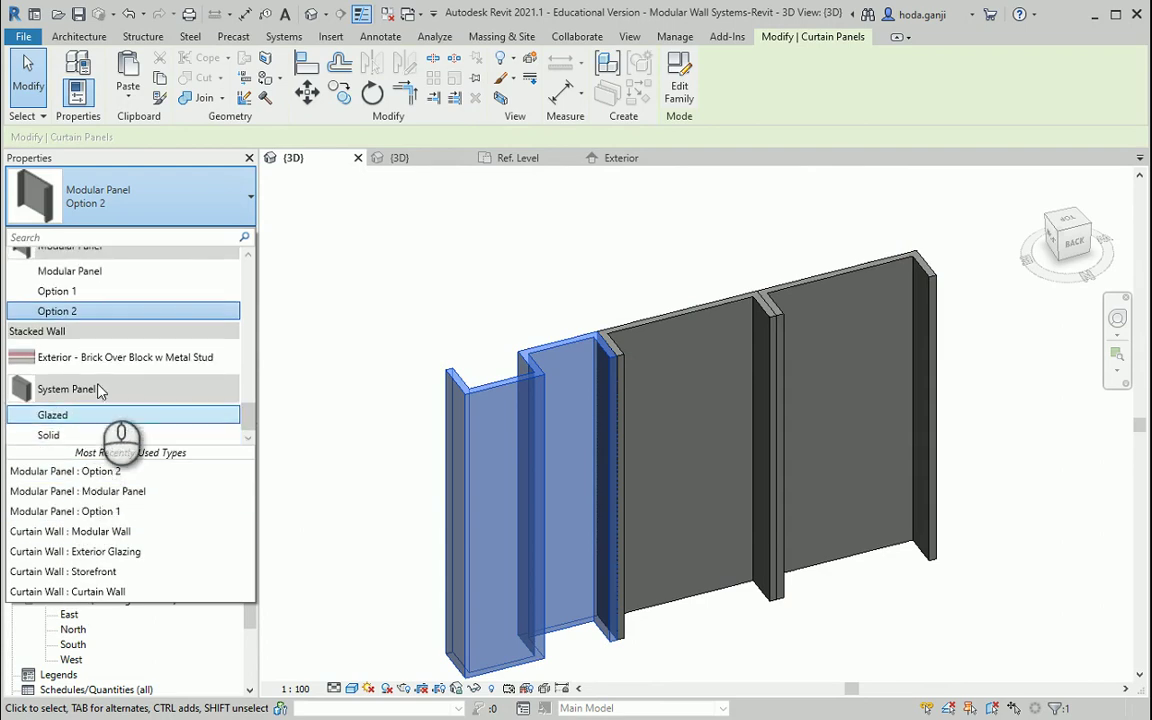
pyautogui.scroll(2, 97, 353)
pyautogui.click(430, 262)
pyautogui.scroll(1, 703, 570)
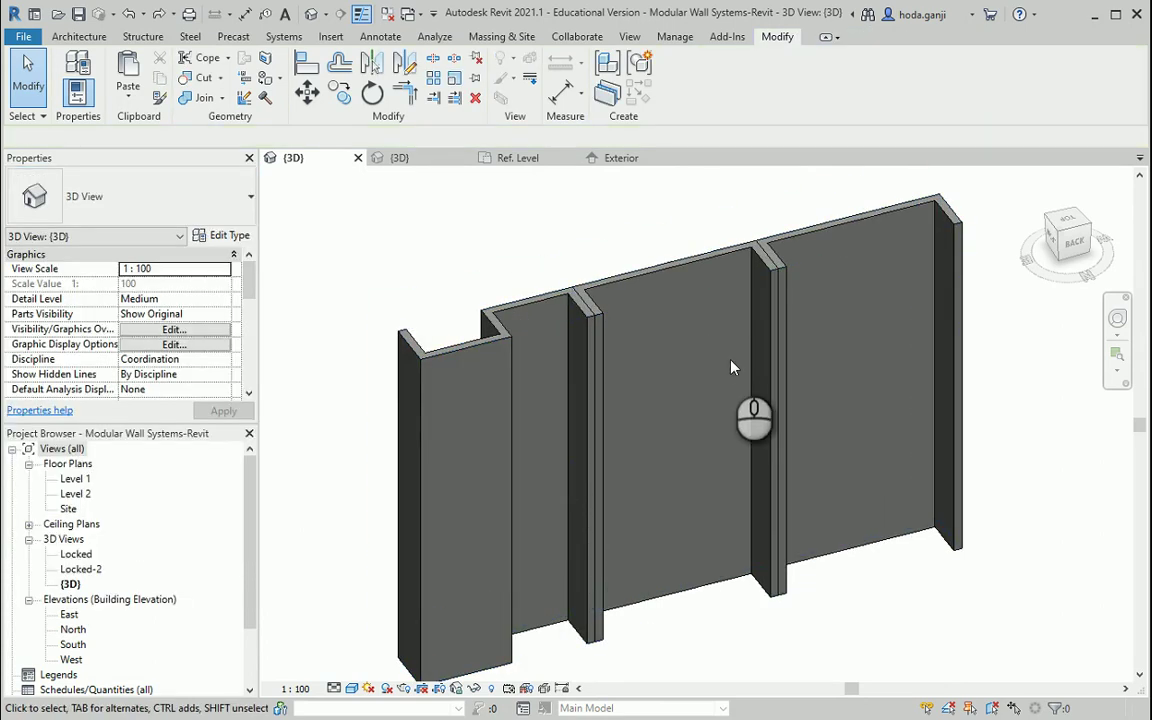
pyautogui.click(748, 418)
pyautogui.press('Escape')
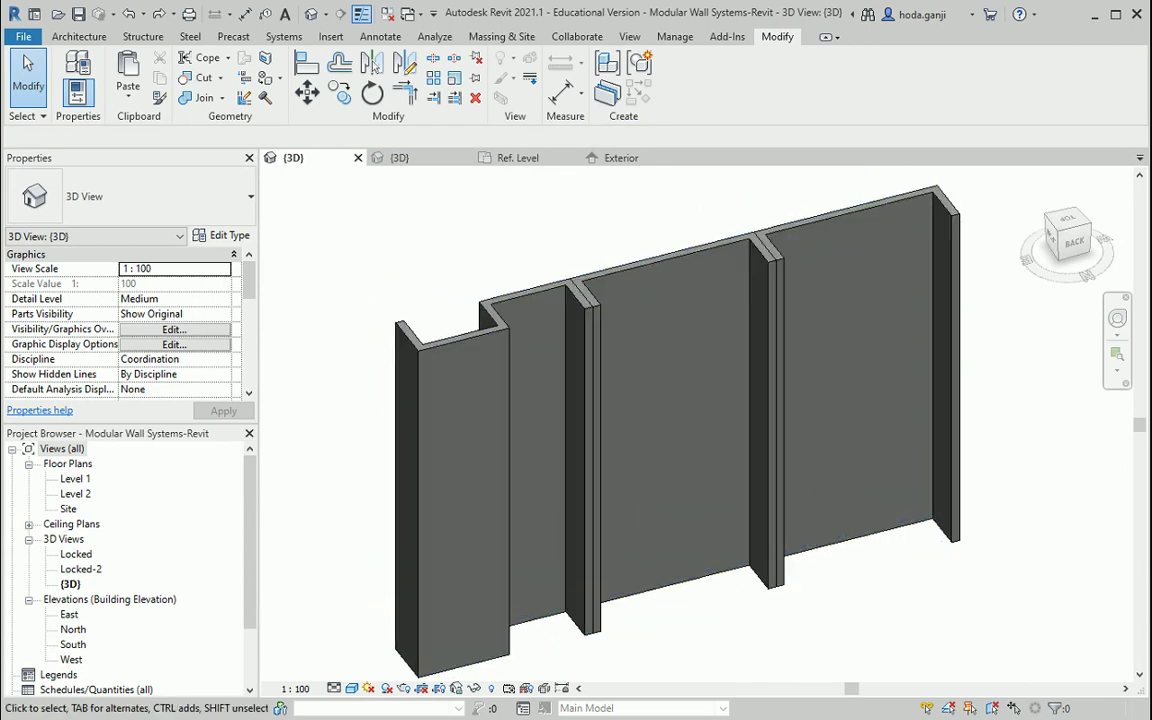